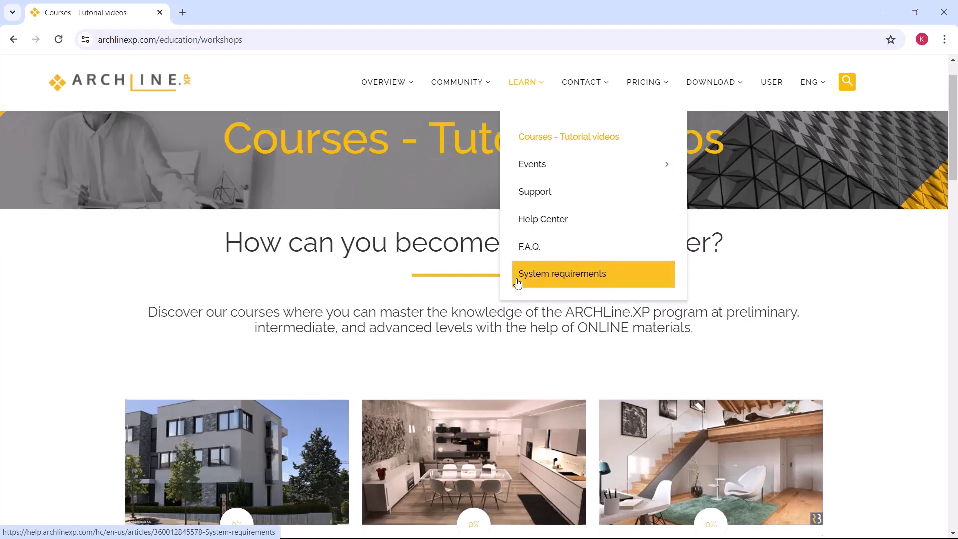
Open the Preliminary Course - Interior design page from the tutorial courses to view its exercise file downloads
left_click(435, 360)
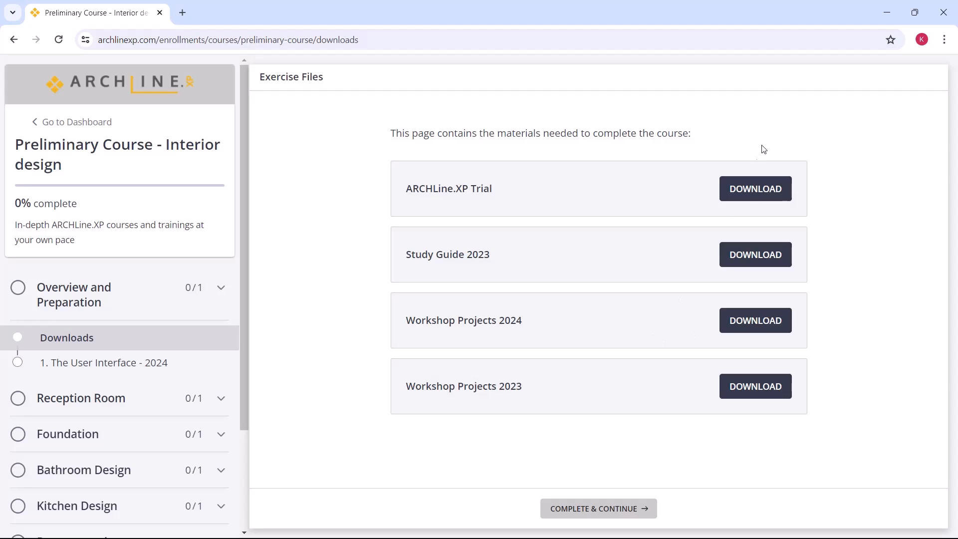
Switch to ARCHLine.XP and create a new project, accepting the default project properties
left_click(887, 13)
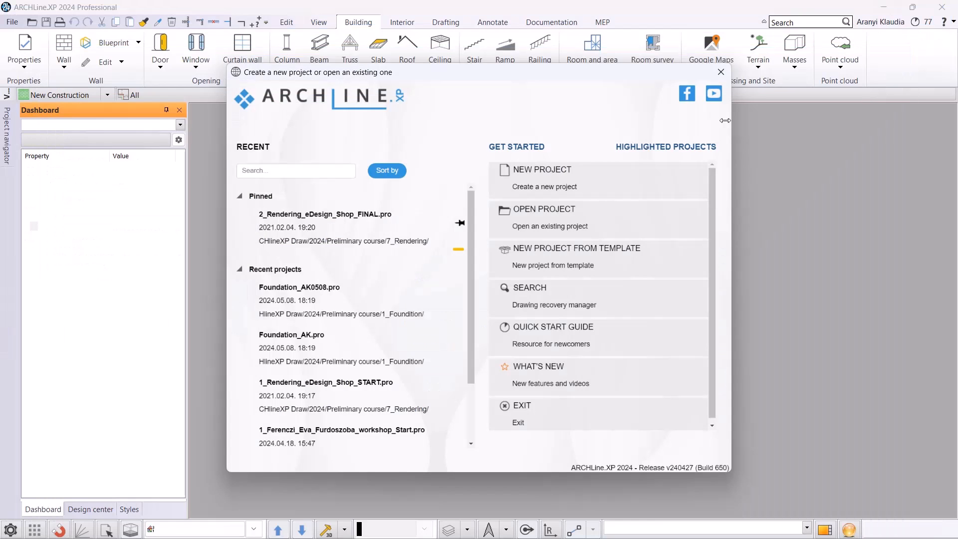
left_click(563, 187)
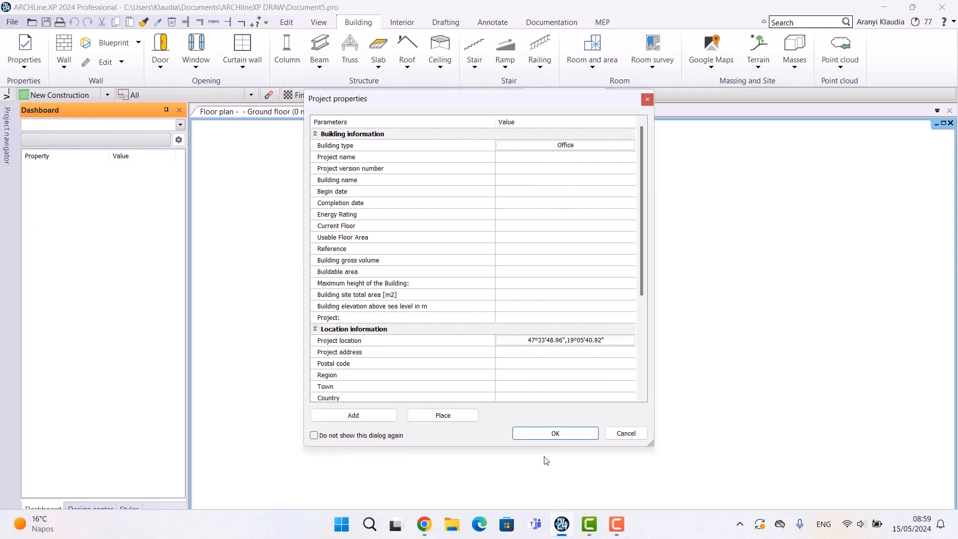
left_click(547, 435)
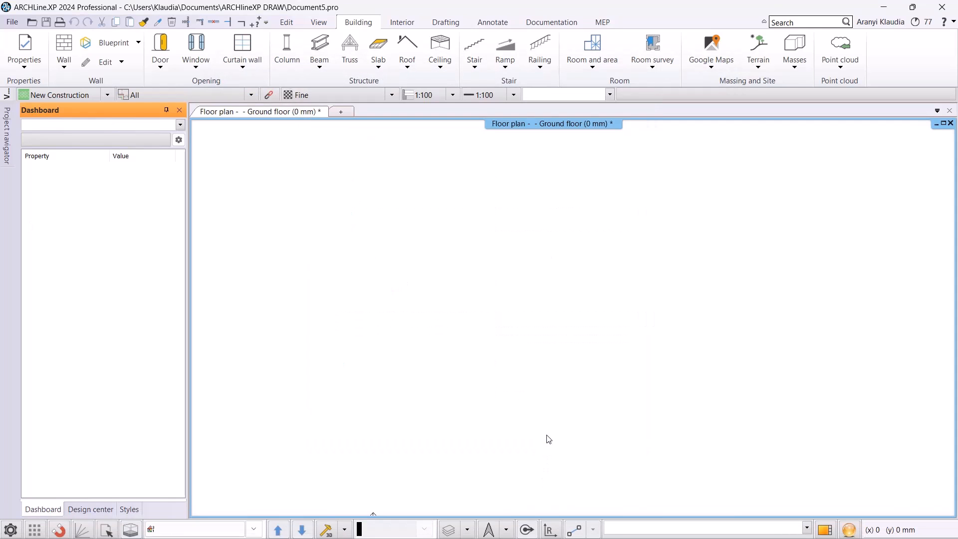
Save the project as Livingroom_AK in the 2_Livingroom folder under 2024 > Preliminary course
left_click(14, 22)
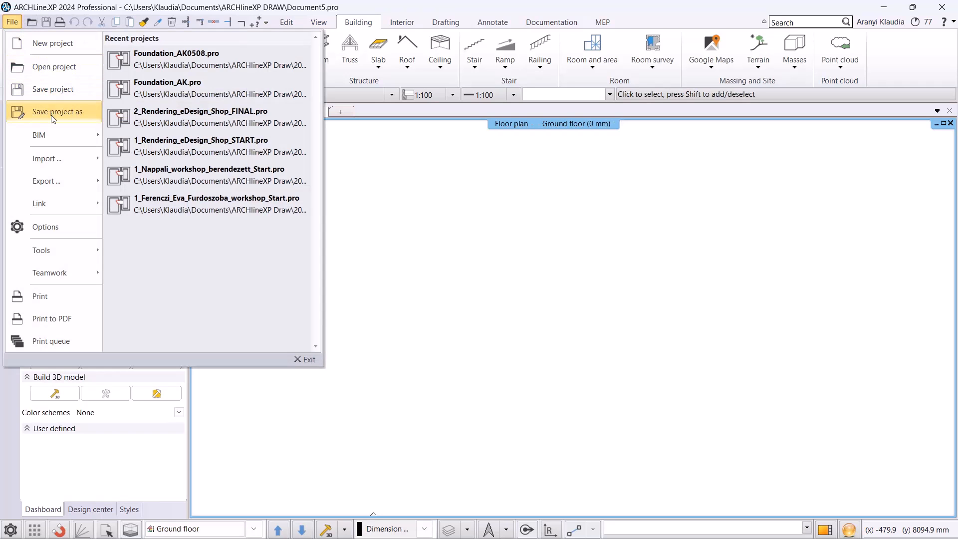
left_click(54, 89)
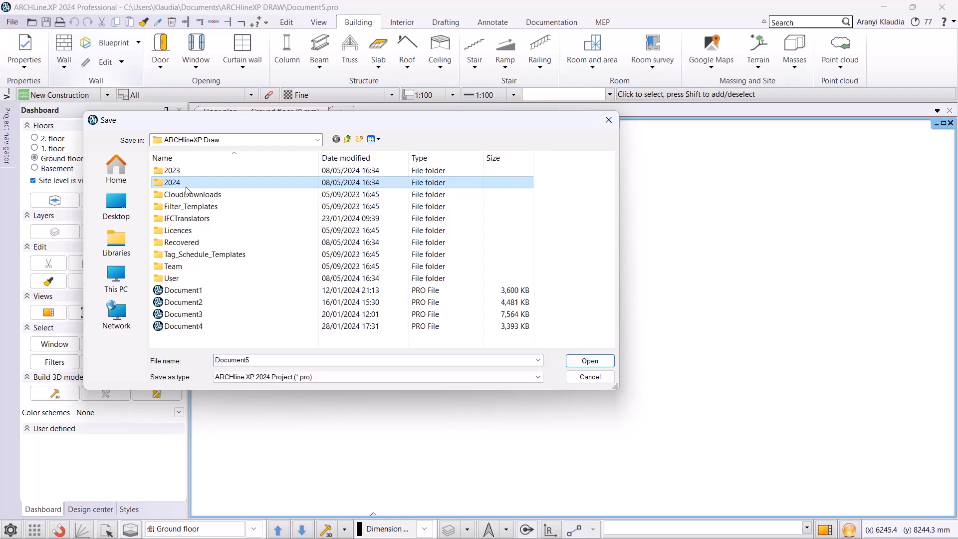
double_click(186, 185)
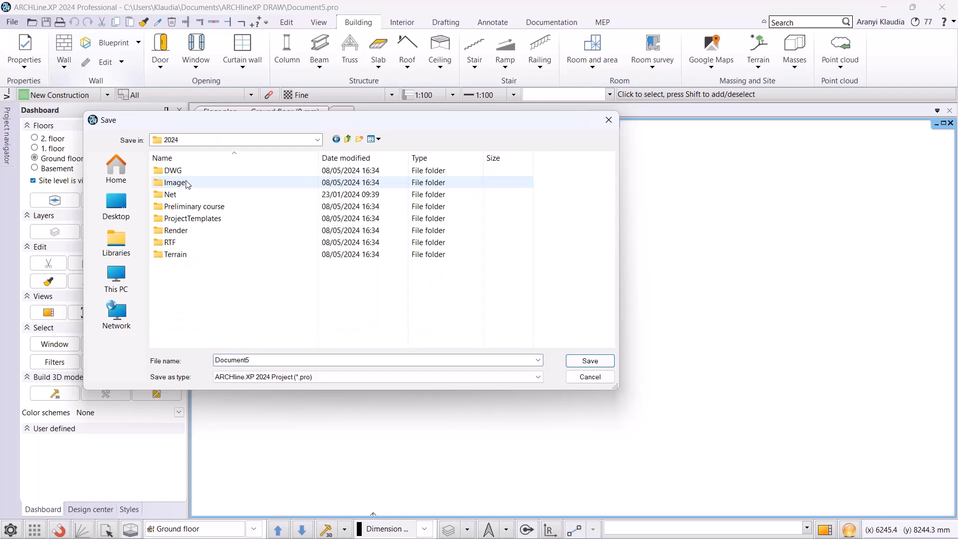
double_click(195, 207)
double_click(198, 181)
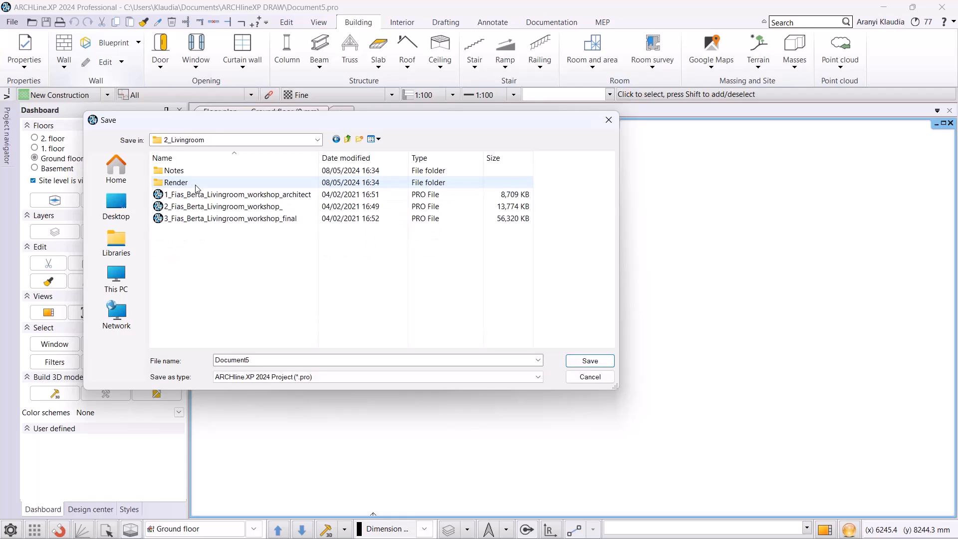
double_click(257, 356)
type("Livingroom_AK")
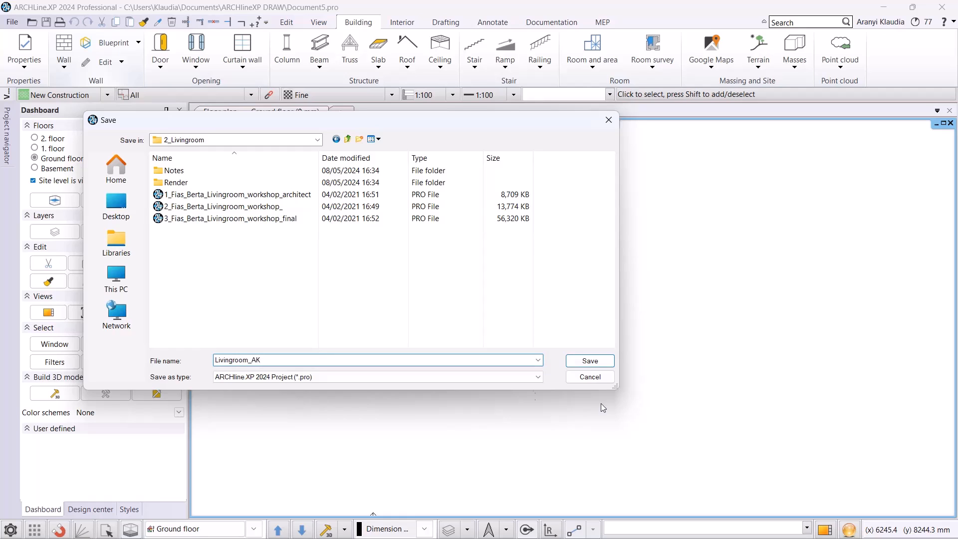
left_click(590, 361)
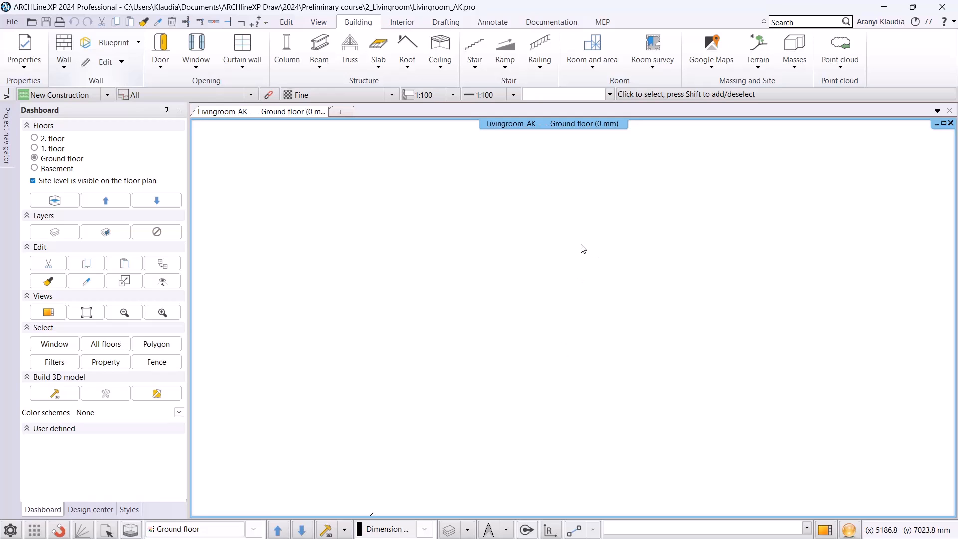
Create a rectangular pre-defined room with A 7160 mm and B 3900 mm, placing its lower-left corner about 743 mm above the origin
left_click(403, 23)
left_click(97, 67)
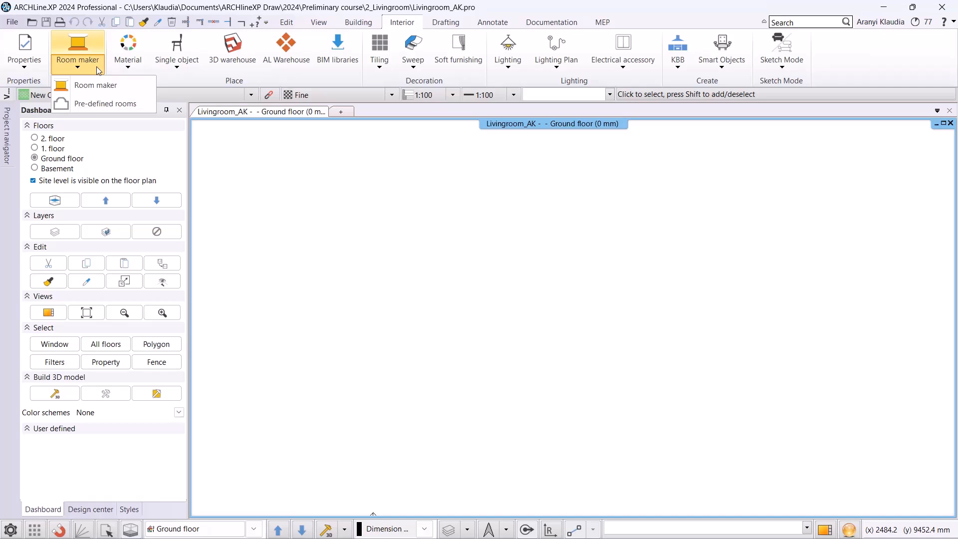
left_click(88, 105)
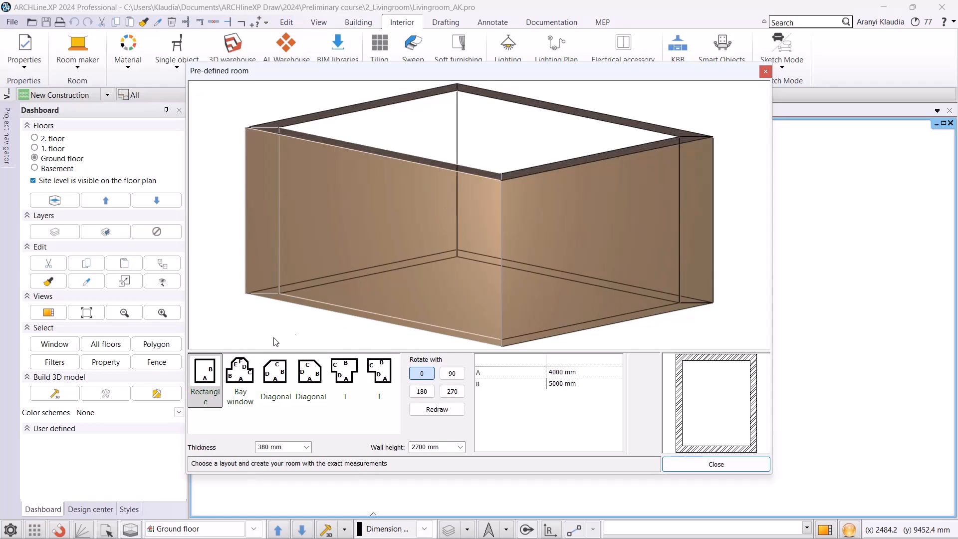
left_click(209, 379)
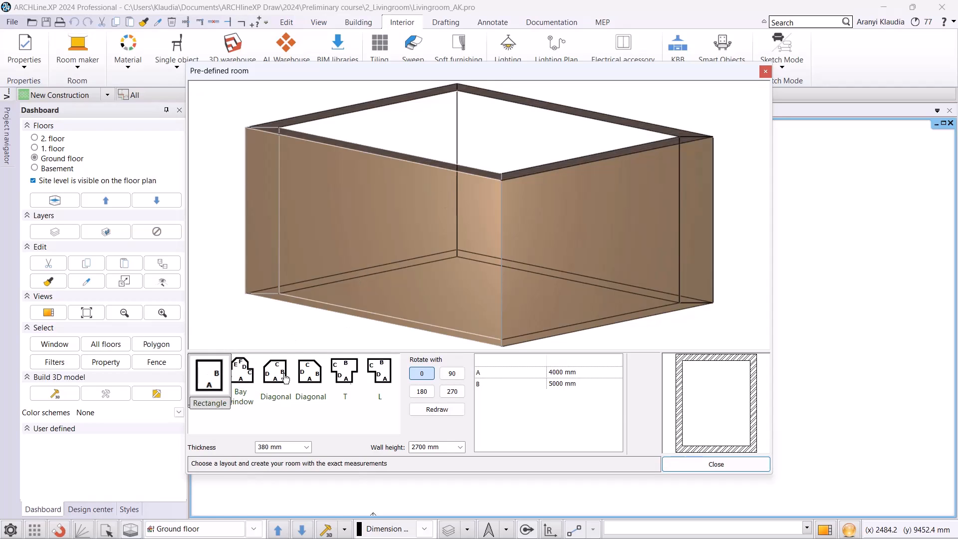
left_click(593, 378)
type("7160")
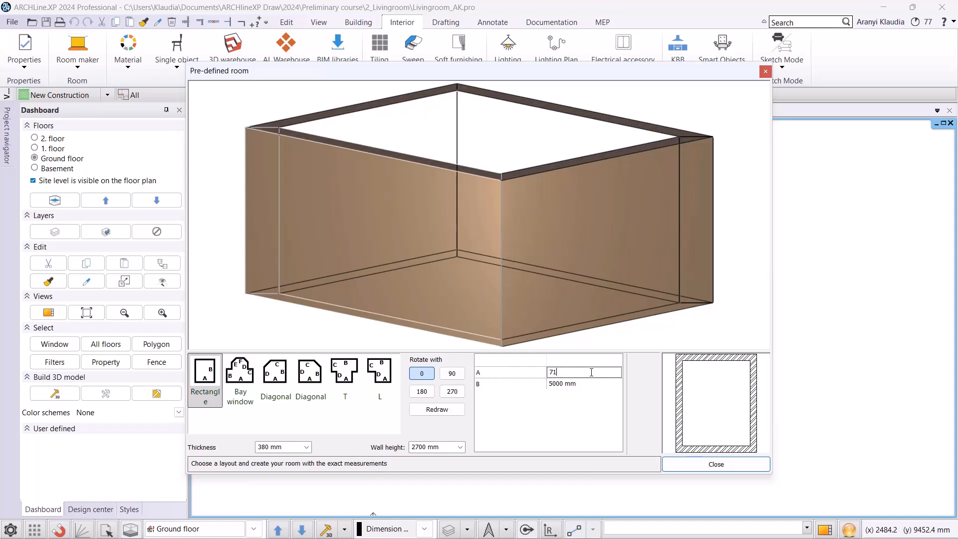
key("Return")
left_click(574, 385)
type("3900")
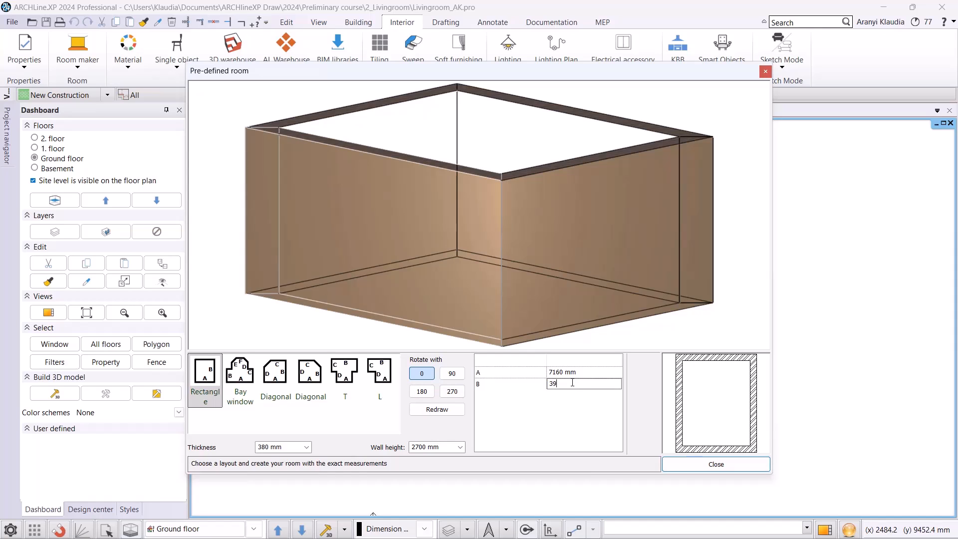
left_click(435, 410)
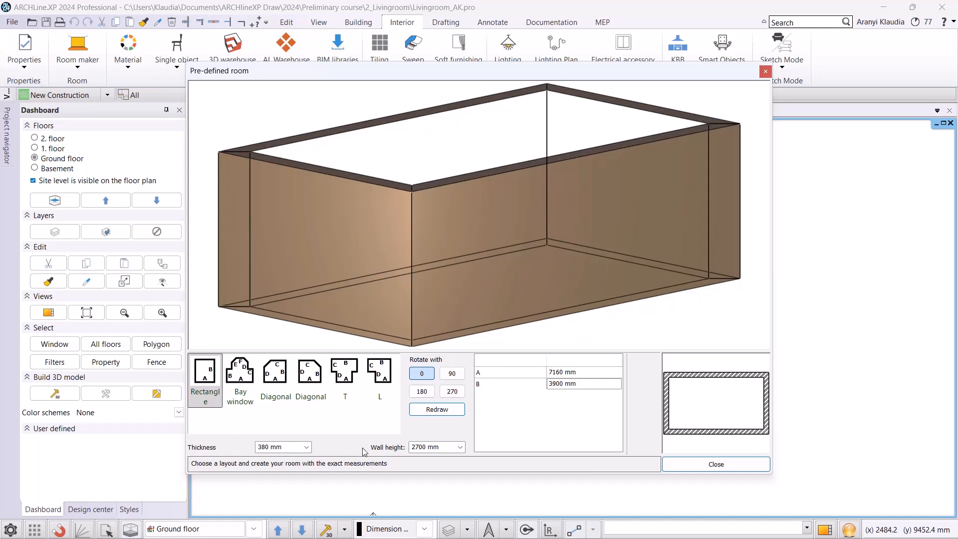
left_click(716, 464)
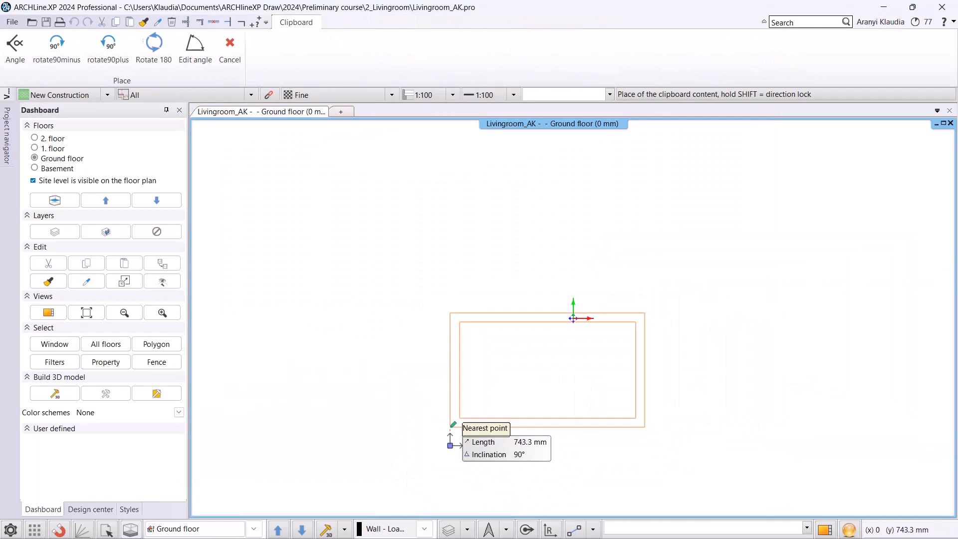
left_click(451, 428)
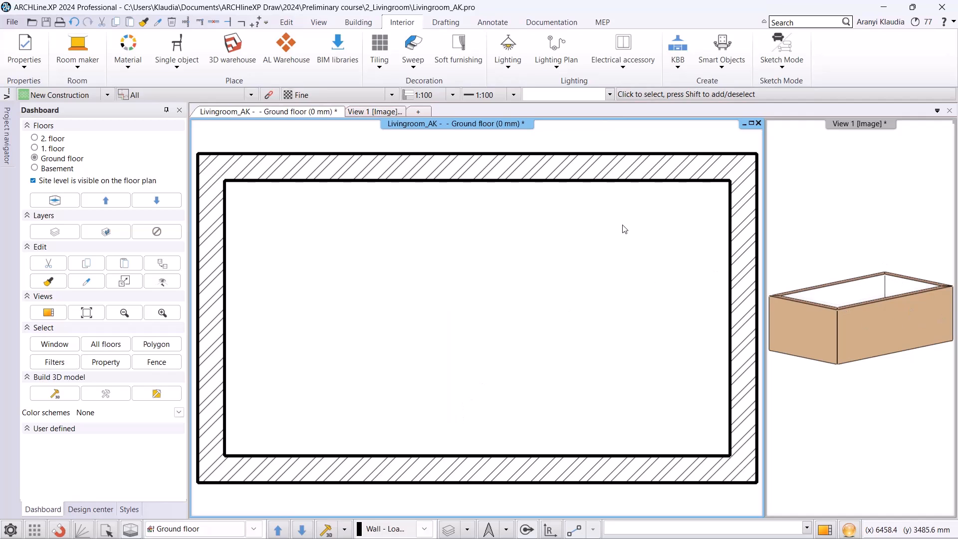
Inspect the room's walls from different distances and angles in the 3D view, and return to the ground floor plan
left_click(391, 112)
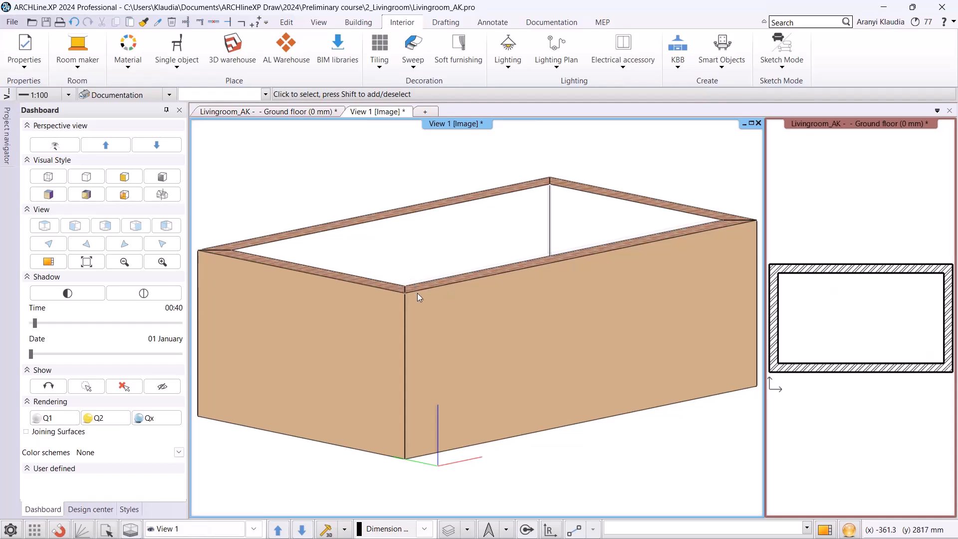
scroll(456, 280, "down", 5)
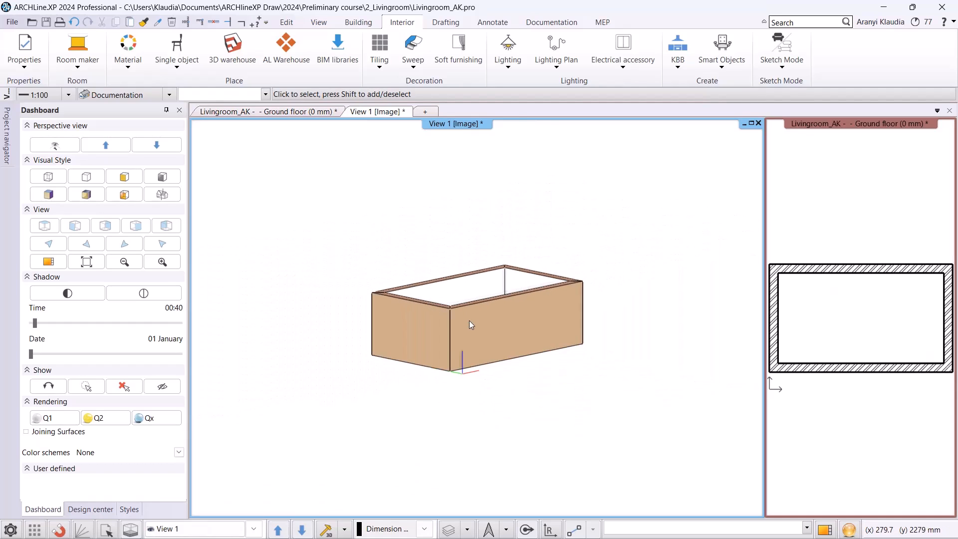
scroll(477, 346, "up", 5)
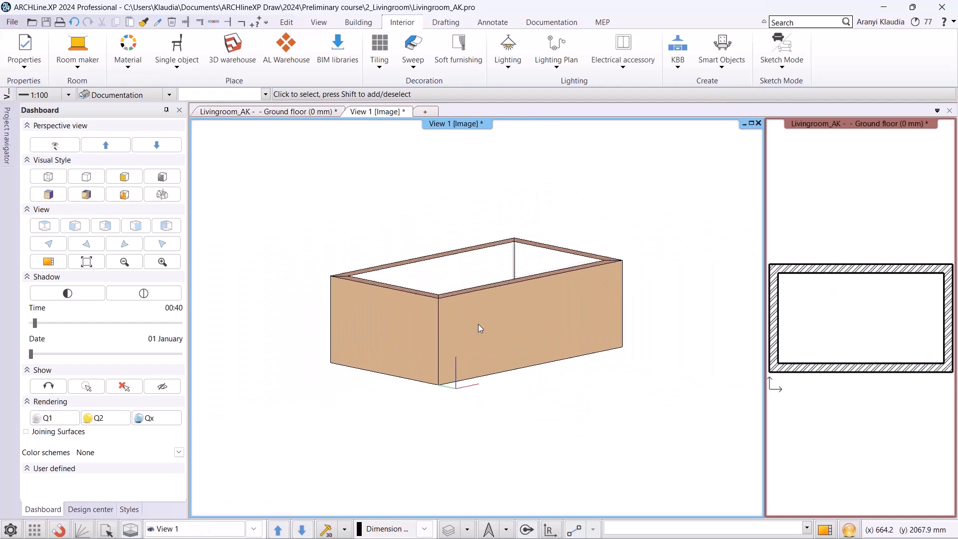
left_click(93, 268)
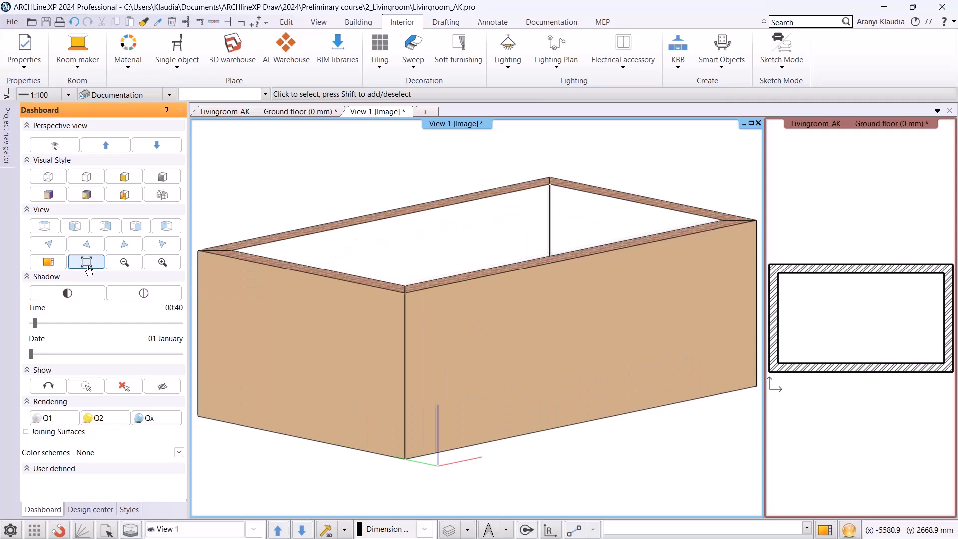
scroll(389, 395, "up", 3)
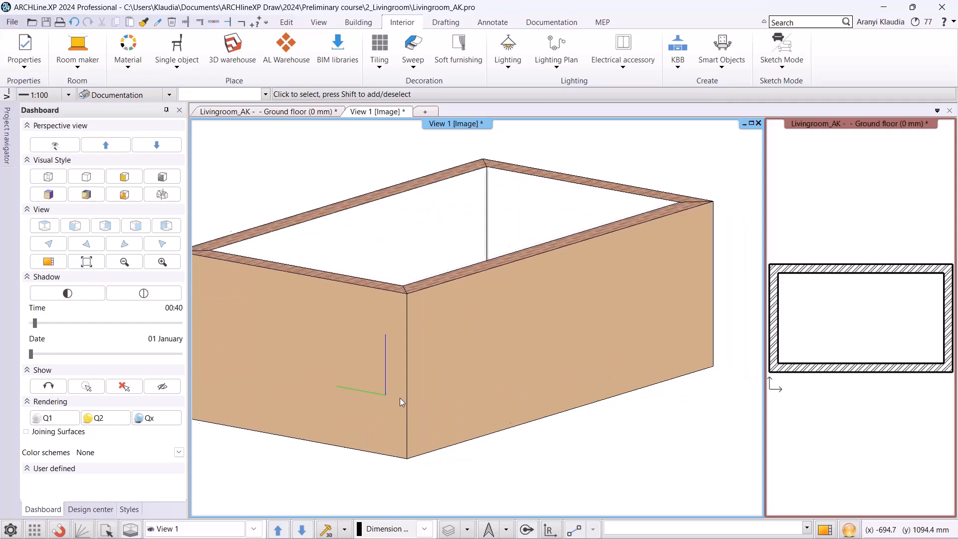
middle_click_drag(442, 388, 376, 382)
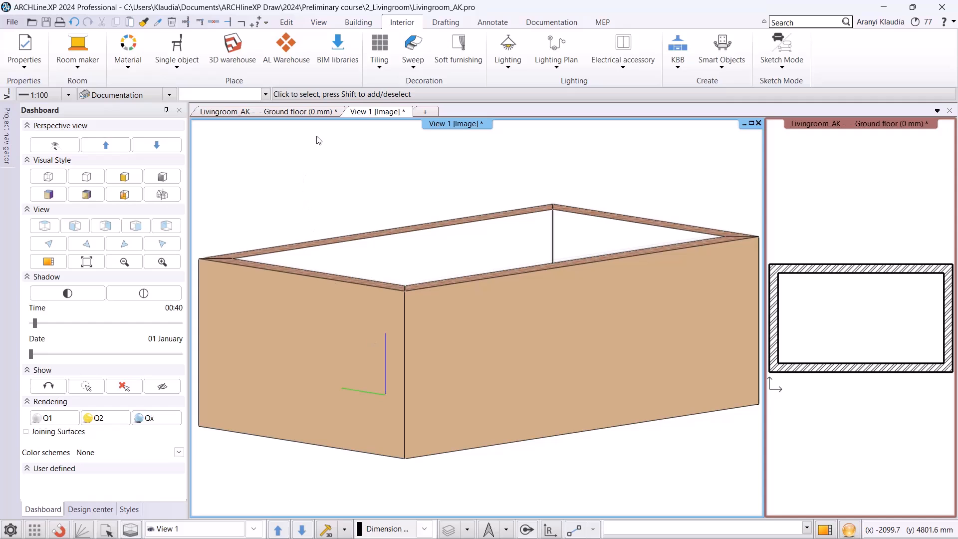
left_click(324, 114)
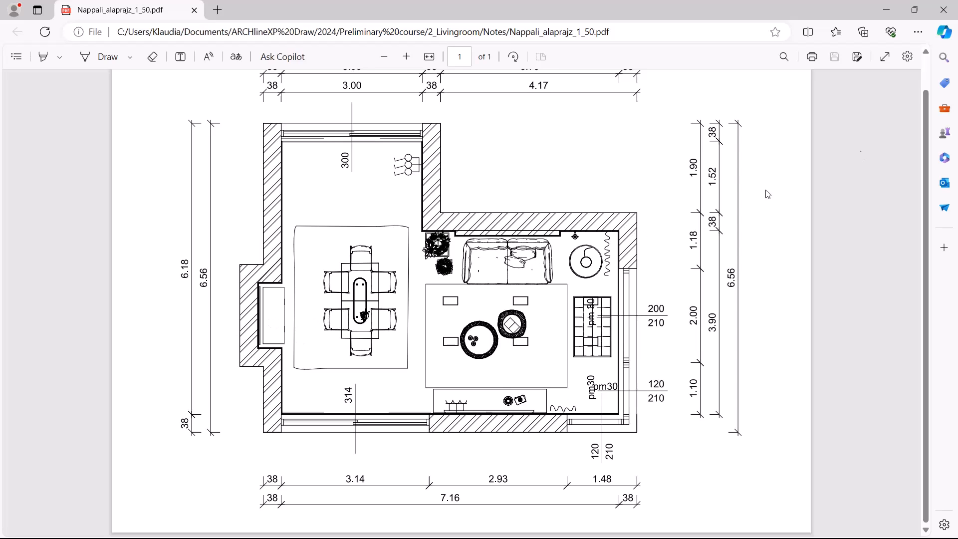
Close the floor plan PDF and start a rectangular wall add-on without specifying its sizes graphically
left_click(944, 9)
left_click(359, 22)
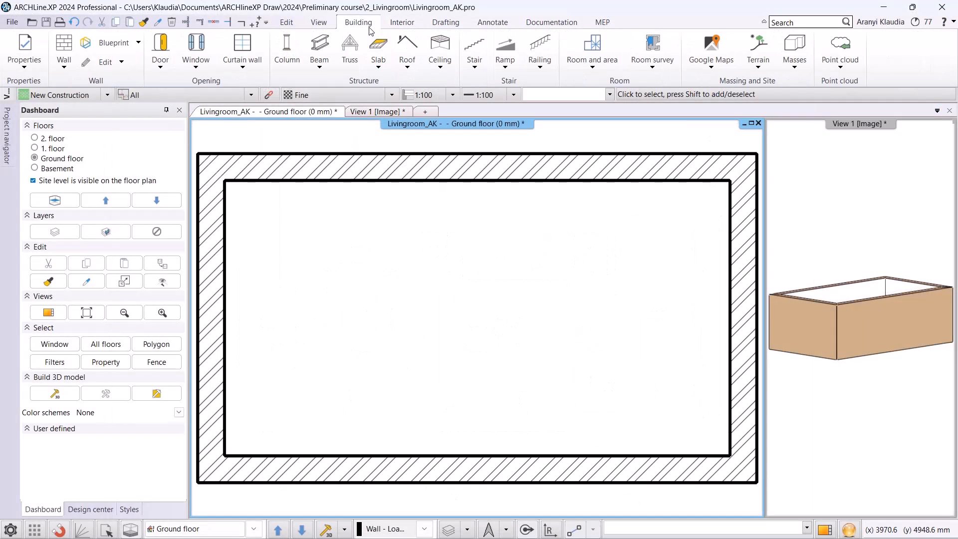
left_click(122, 62)
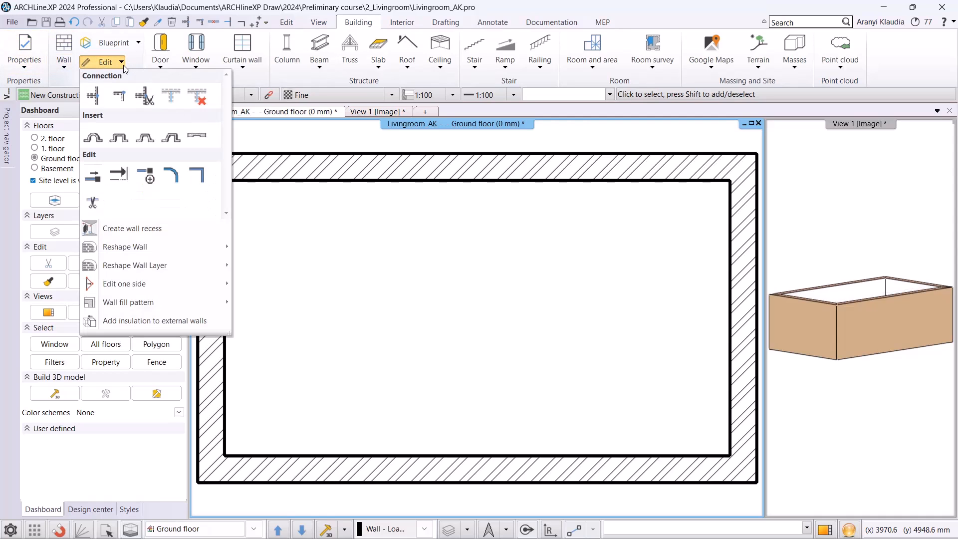
left_click(118, 136)
left_click(417, 236)
left_click(416, 235)
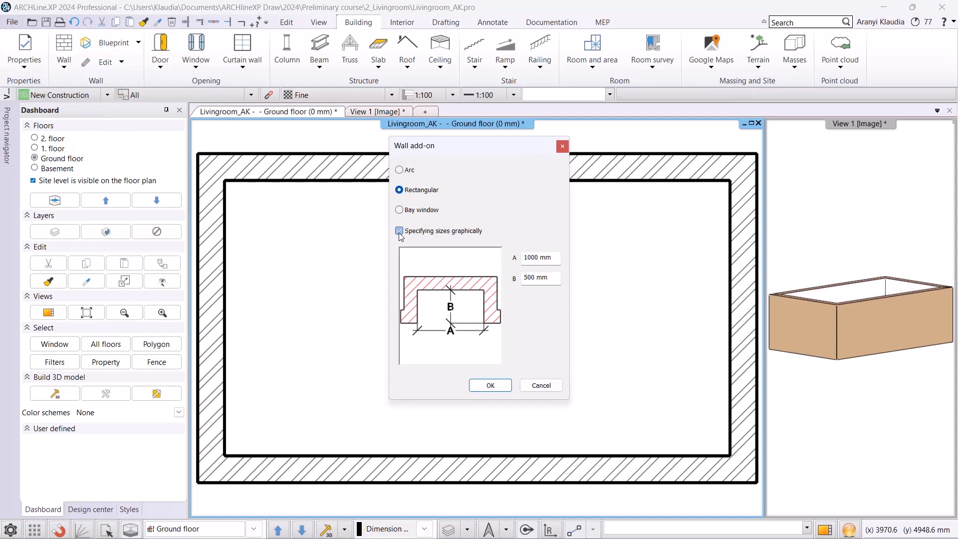
Set the rectangular add-on's A to 3000 mm and B to 2240 mm, and place it at the room's upper-left inner corner
left_click(550, 259)
type("3000")
left_click(549, 277)
type("2")
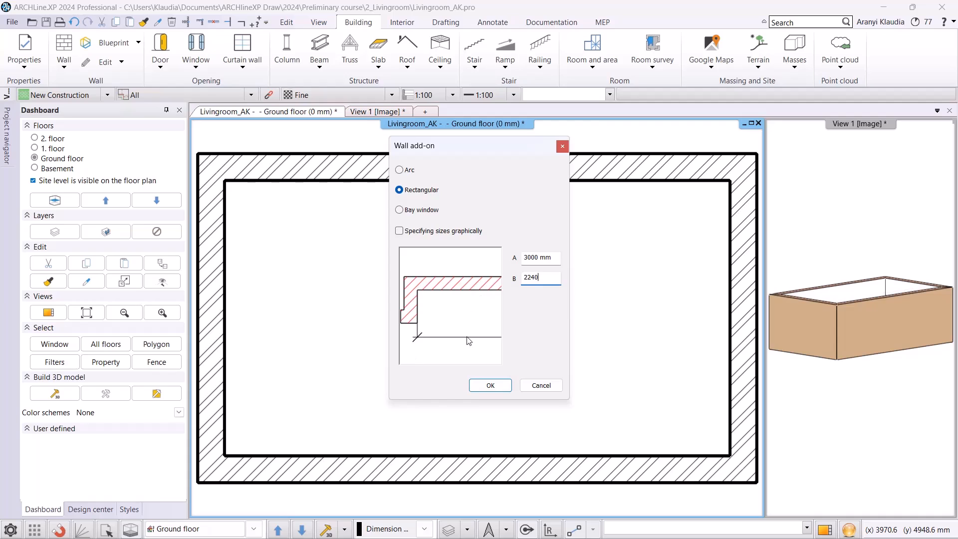
key("Tab")
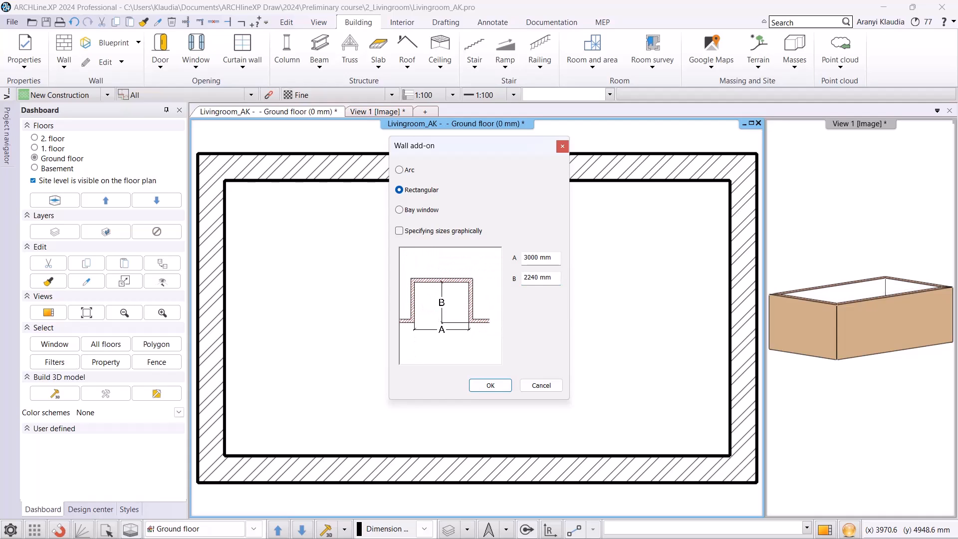
left_click(496, 384)
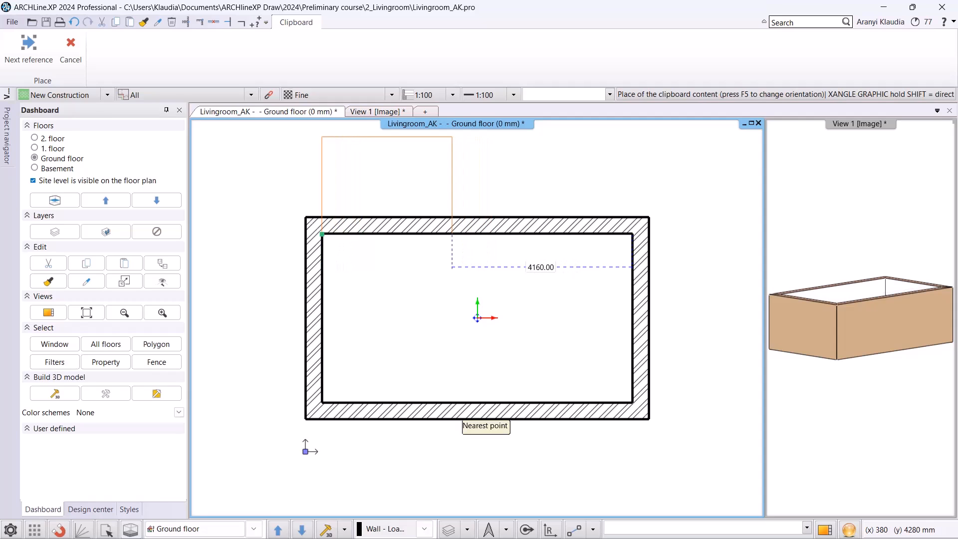
left_click(322, 234)
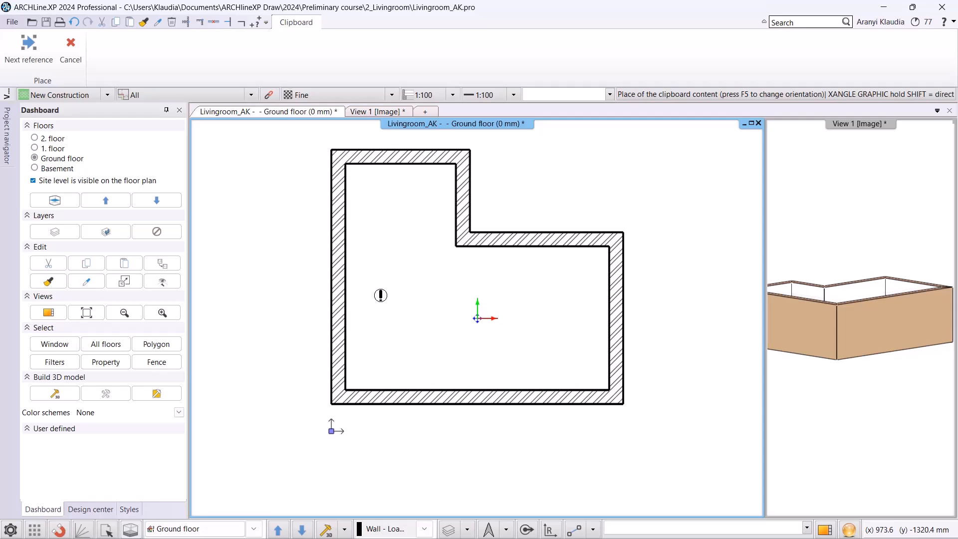
key("Escape")
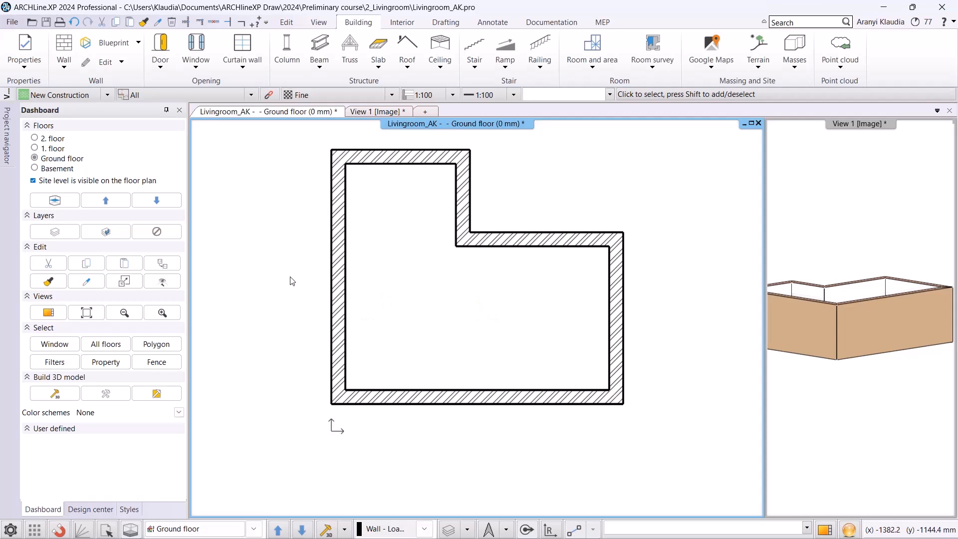
Start a rectangular wall add-on with A set to 1400 mm and B to 500 mm
left_click(106, 62)
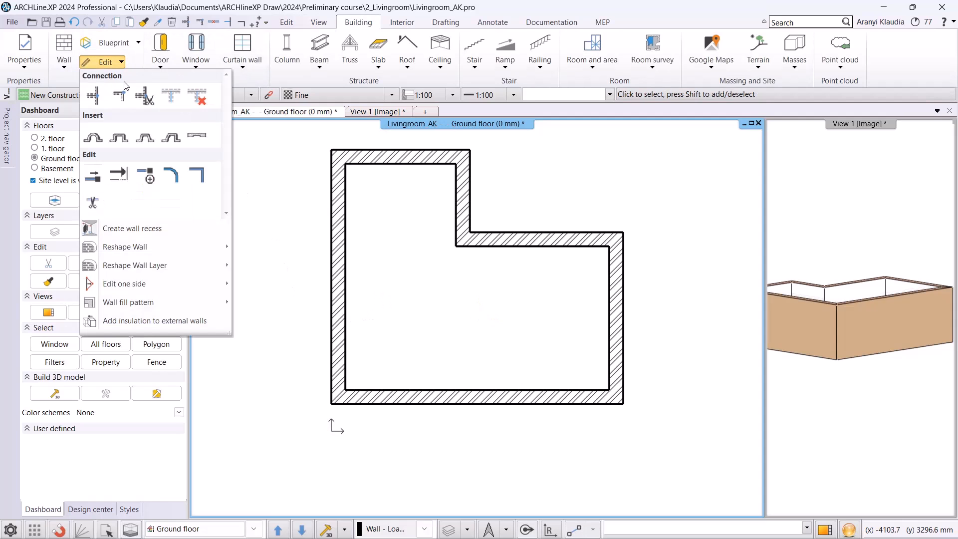
left_click(123, 142)
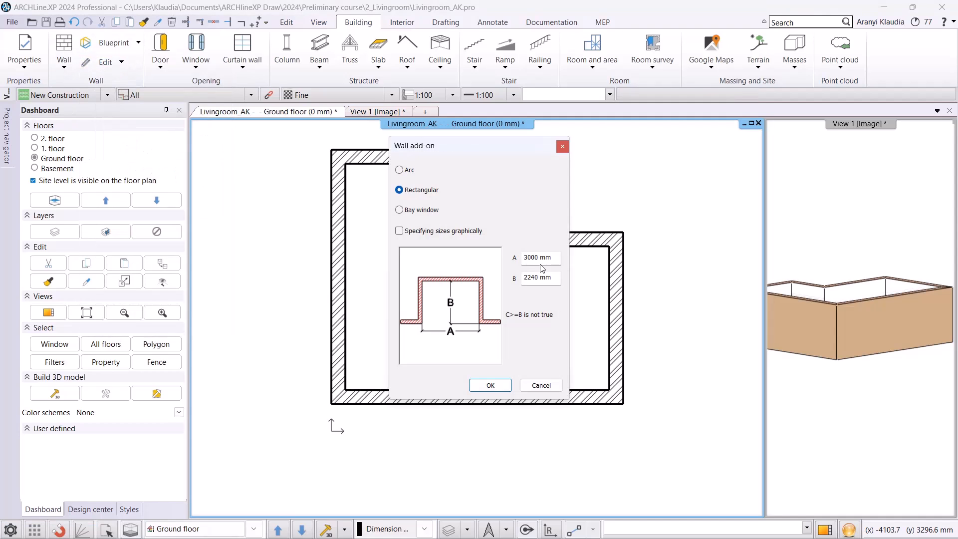
double_click(551, 260)
type("1400")
key("Tab")
type("50")
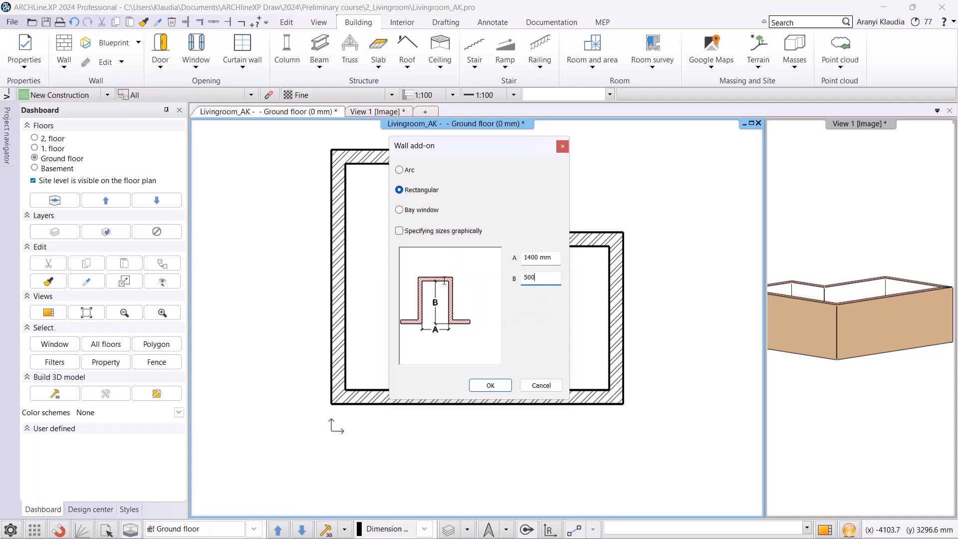
key("Tab")
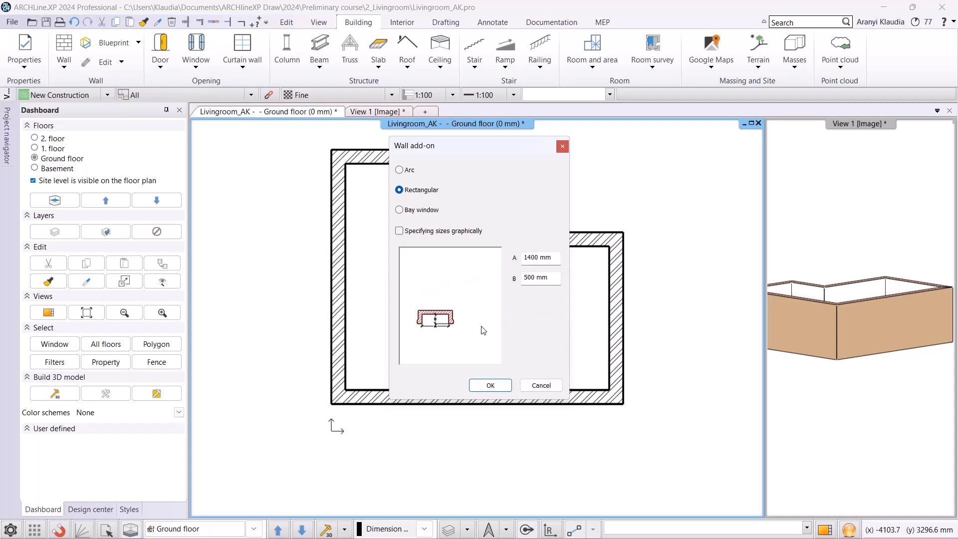
left_click(491, 386)
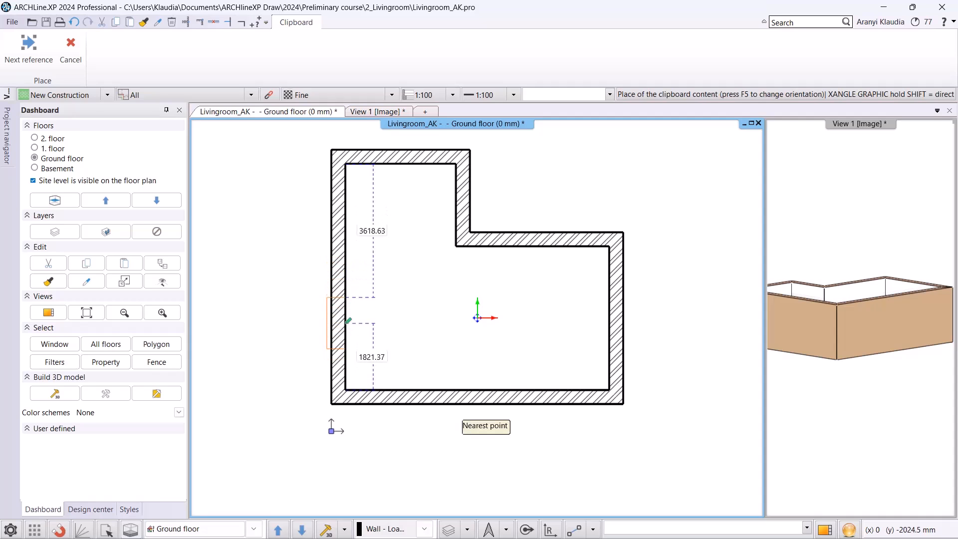
Place the rectangular add-on outward on the left wall, 1400 mm above the room's lower-left inner corner
scroll(477, 317, "down", 2)
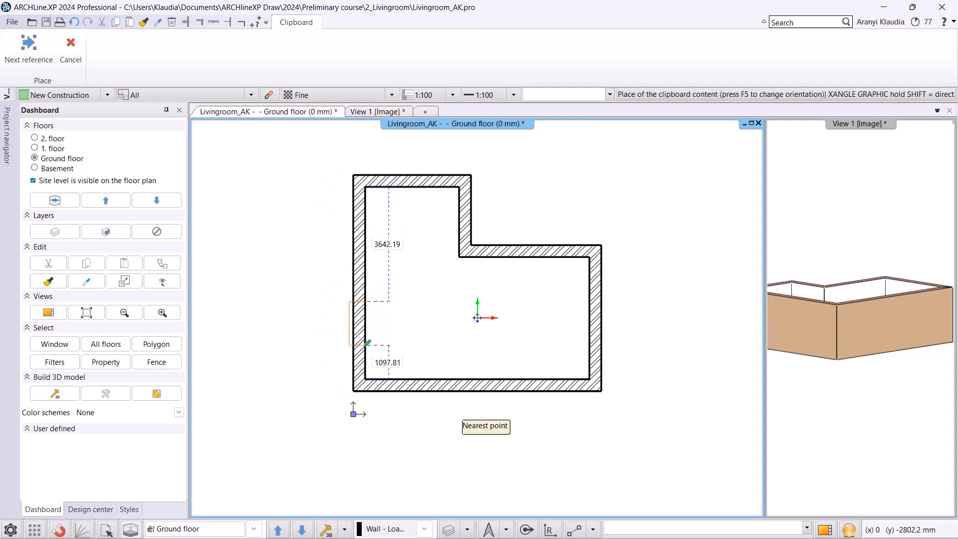
type("14")
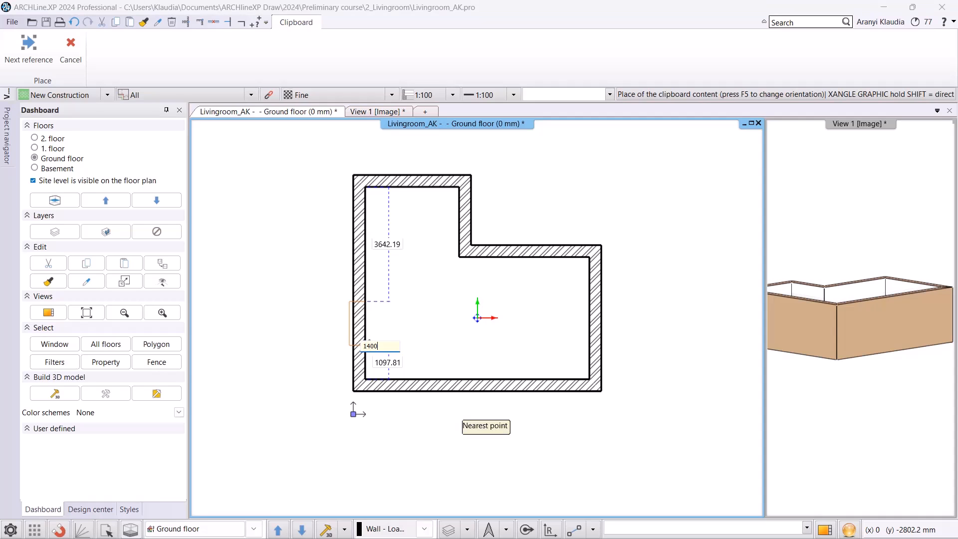
type("00")
key("Return")
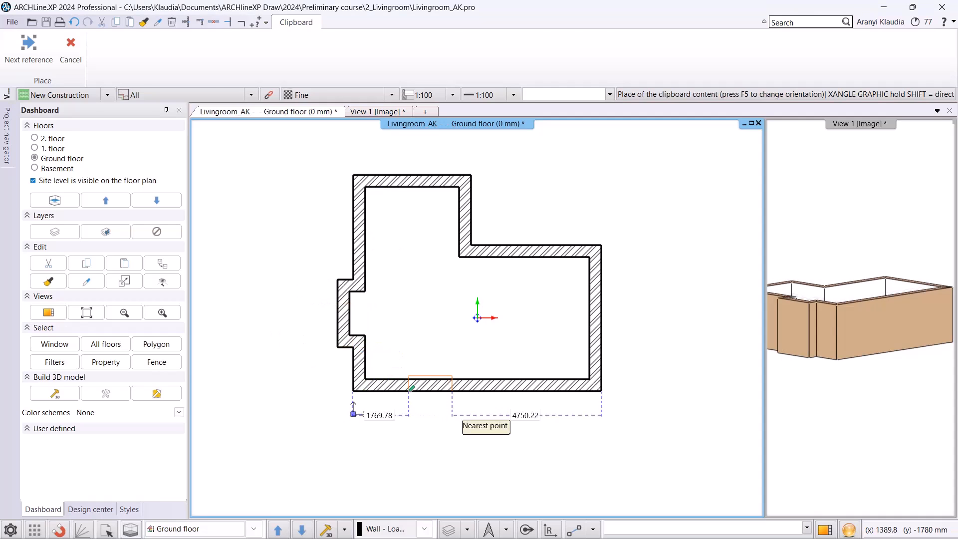
key("Escape")
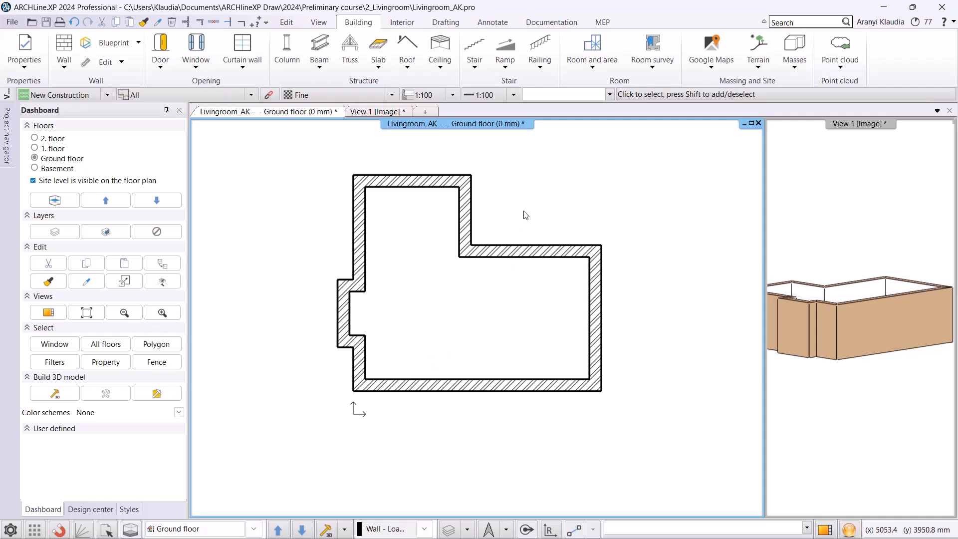
Accept the slab properties as they are and create a slab by walls, enclosing all the room's walls in the selection window
scroll(526, 215, "up", 1)
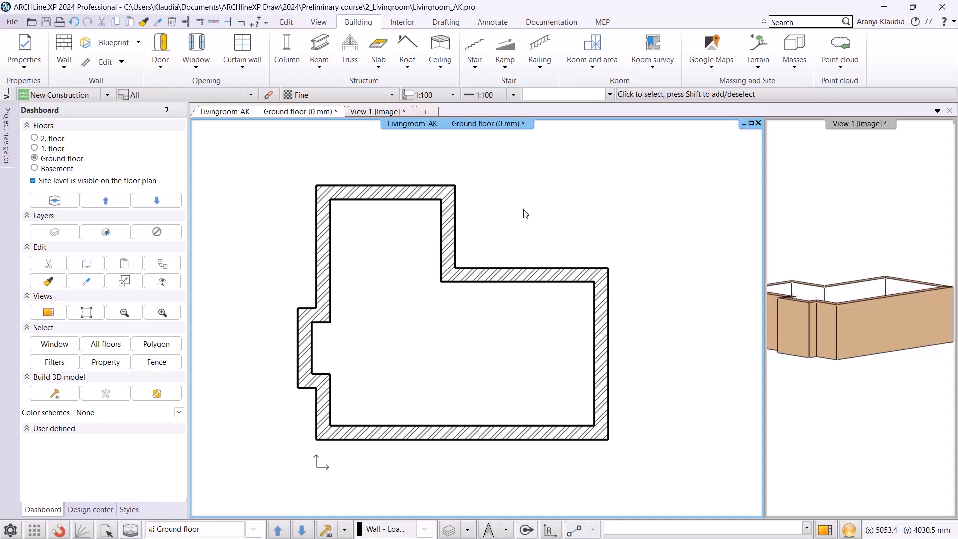
left_click(17, 64)
mouse_move(49, 119)
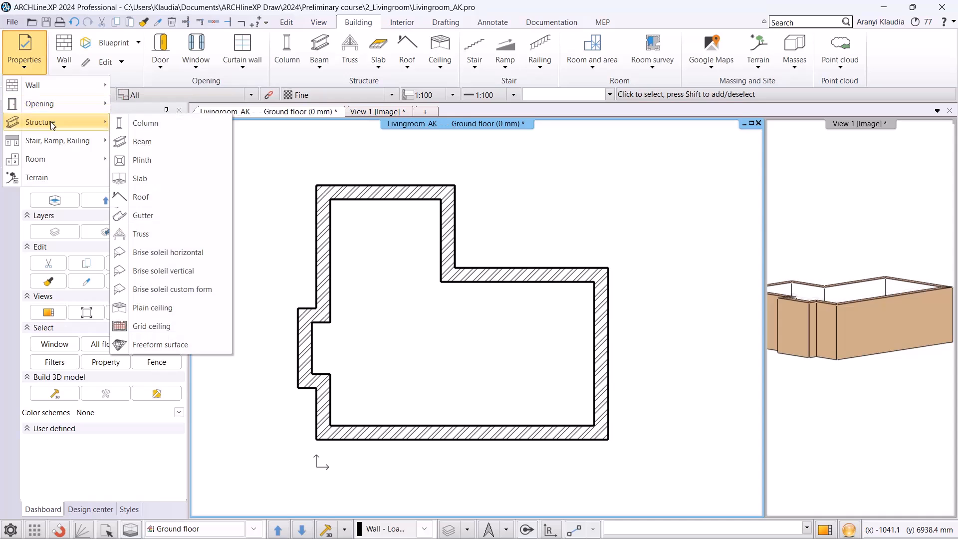
left_click(173, 186)
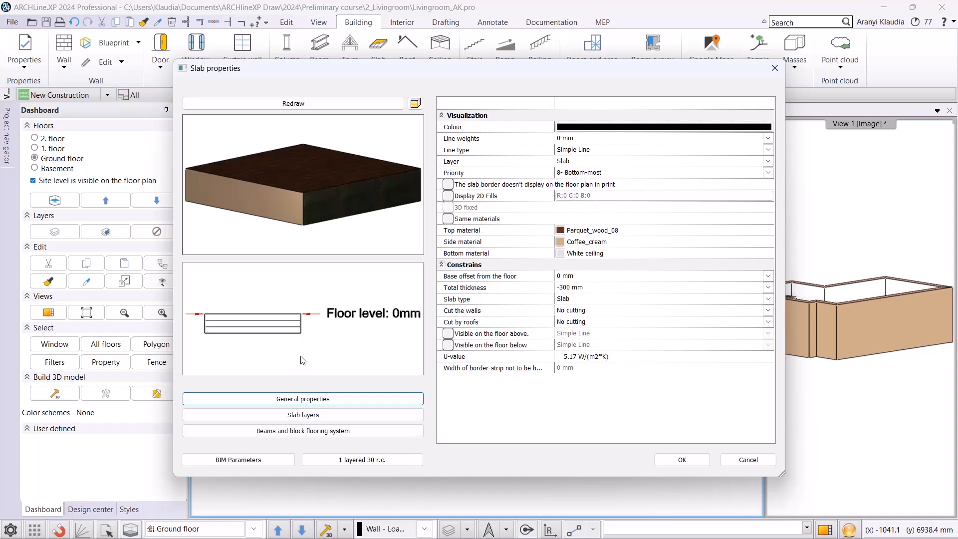
left_click(692, 458)
left_click(376, 71)
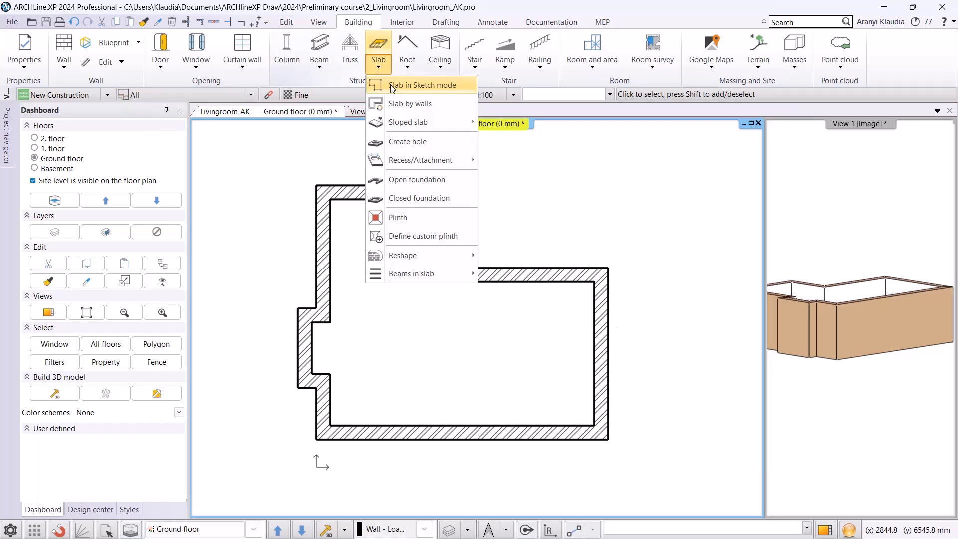
left_click(401, 107)
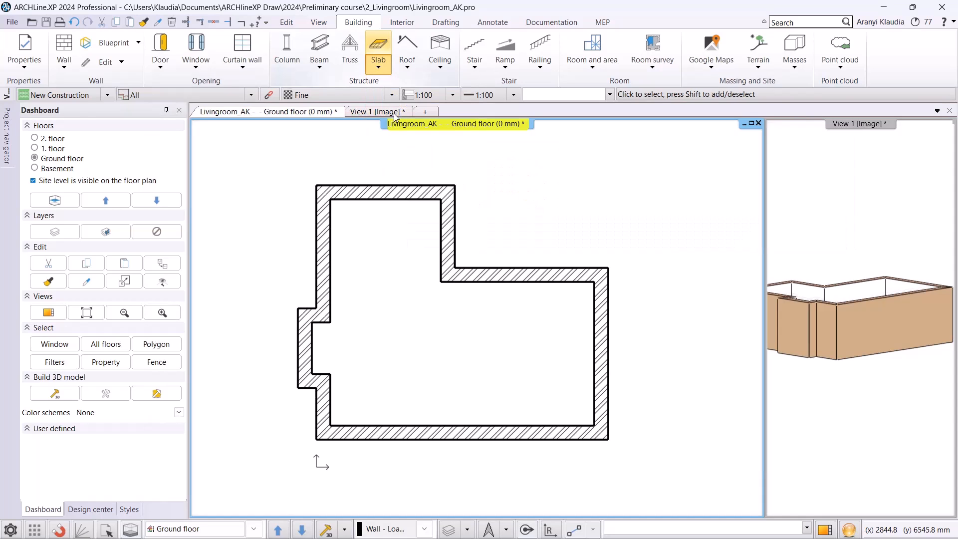
left_click(246, 157)
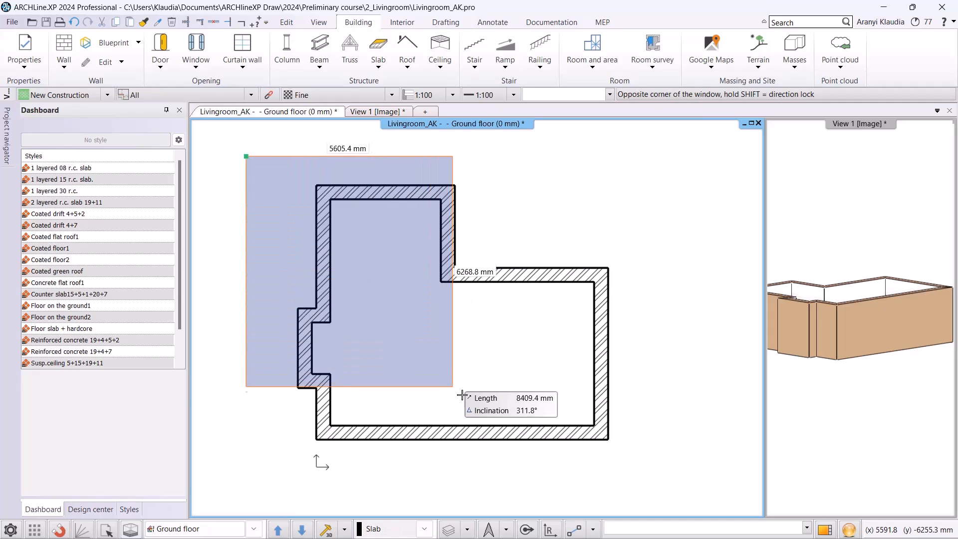
left_click(659, 474)
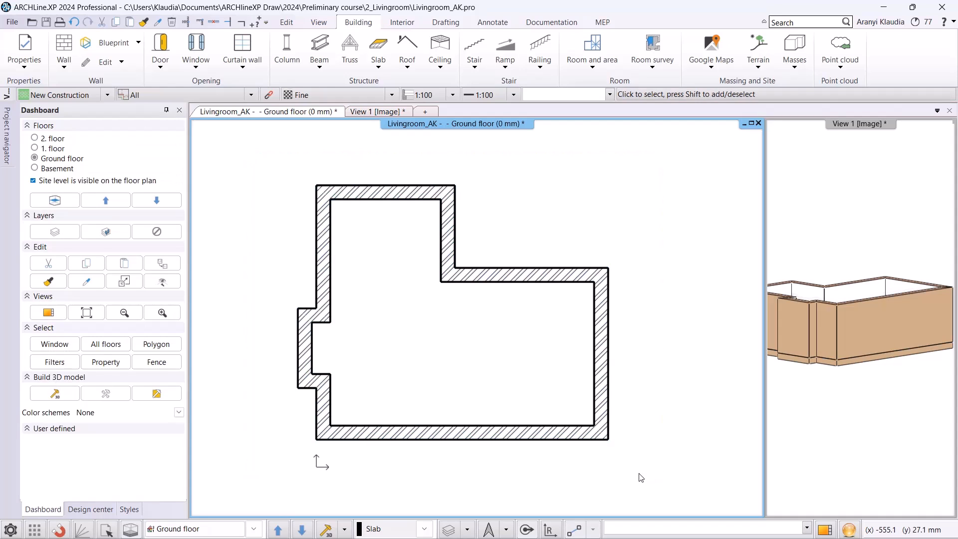
Inspect the slab under the walls in the 3D view, auto-hide and re-pin the Dashboard, and return to the ground floor plan
left_click(379, 113)
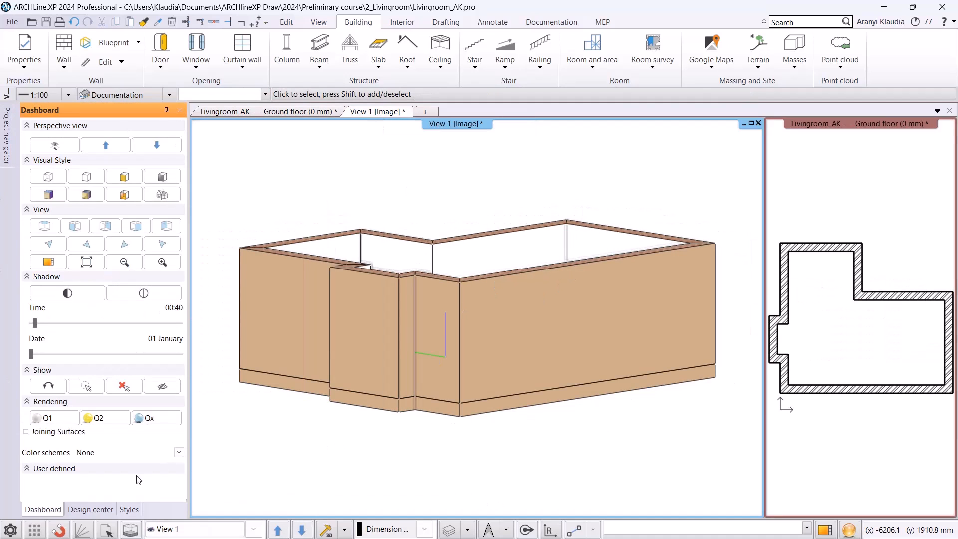
left_click(167, 110)
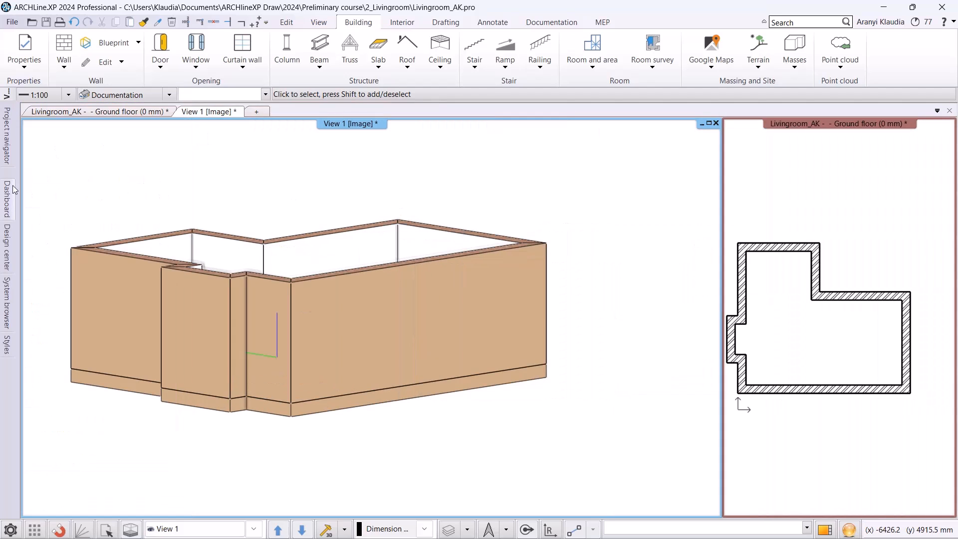
mouse_move(14, 190)
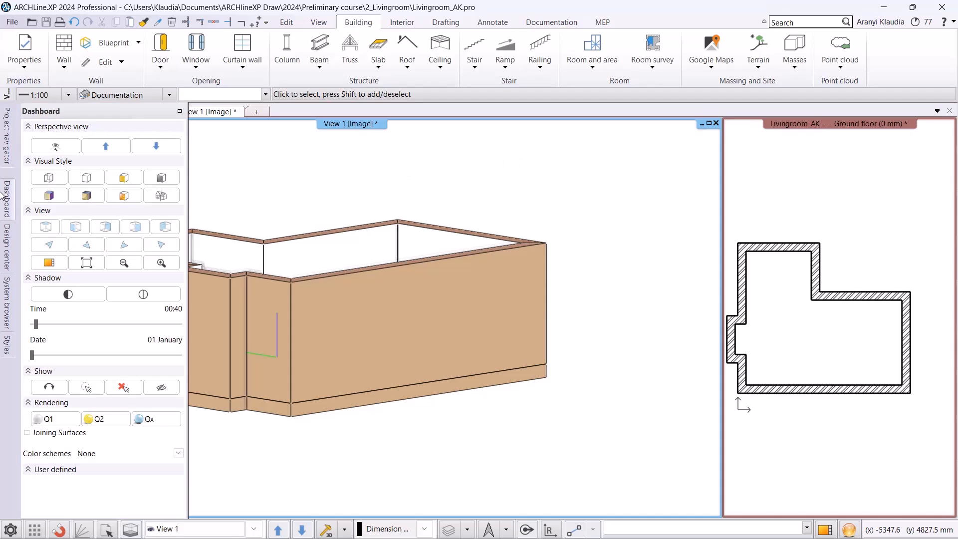
left_click(167, 110)
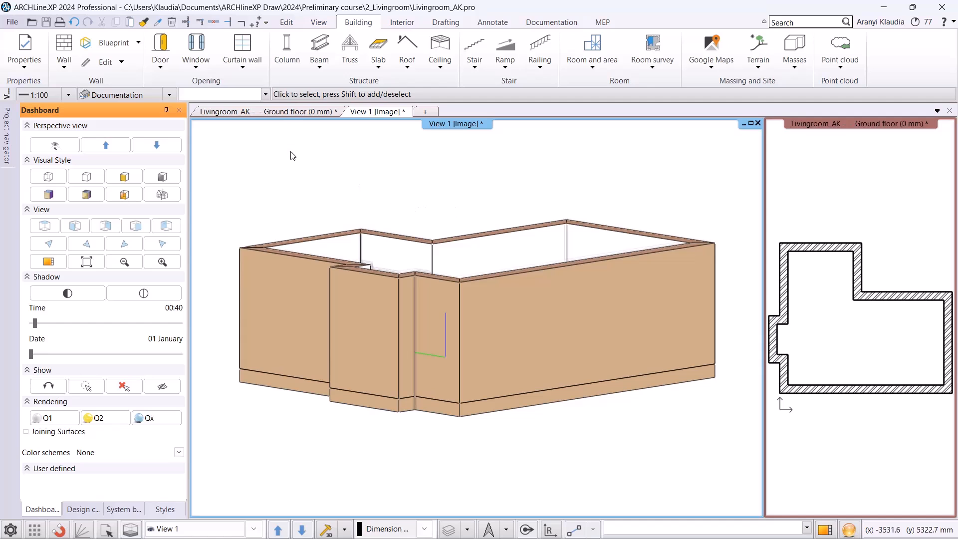
left_click(267, 111)
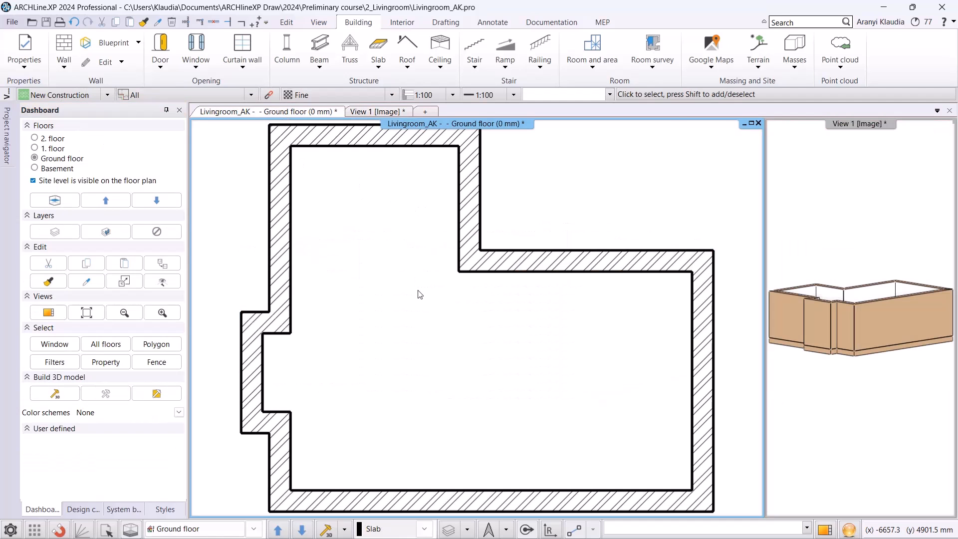
Set the plain ceiling's relative elevation to 2680 mm and its 2D representation to Top View
scroll(419, 295, "down", 1)
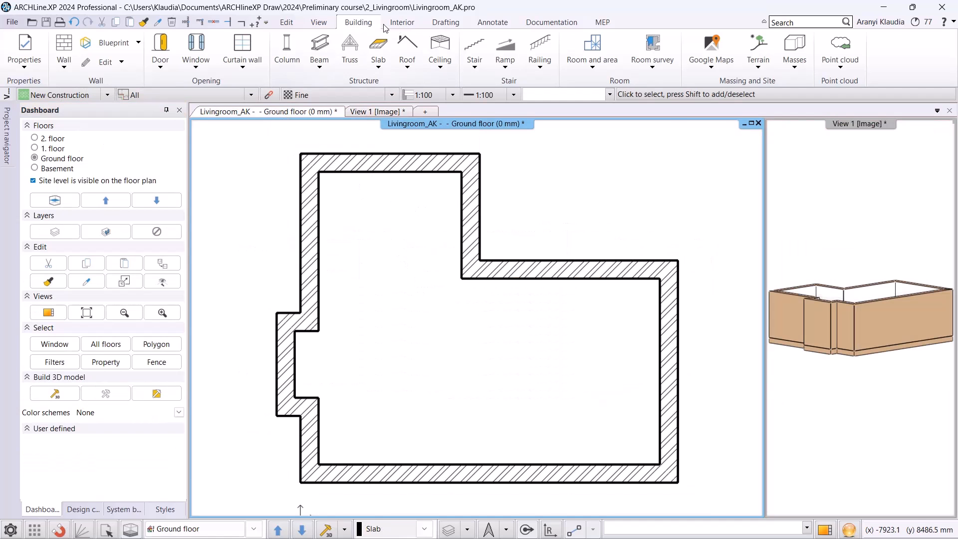
left_click(25, 66)
mouse_move(44, 120)
left_click(164, 308)
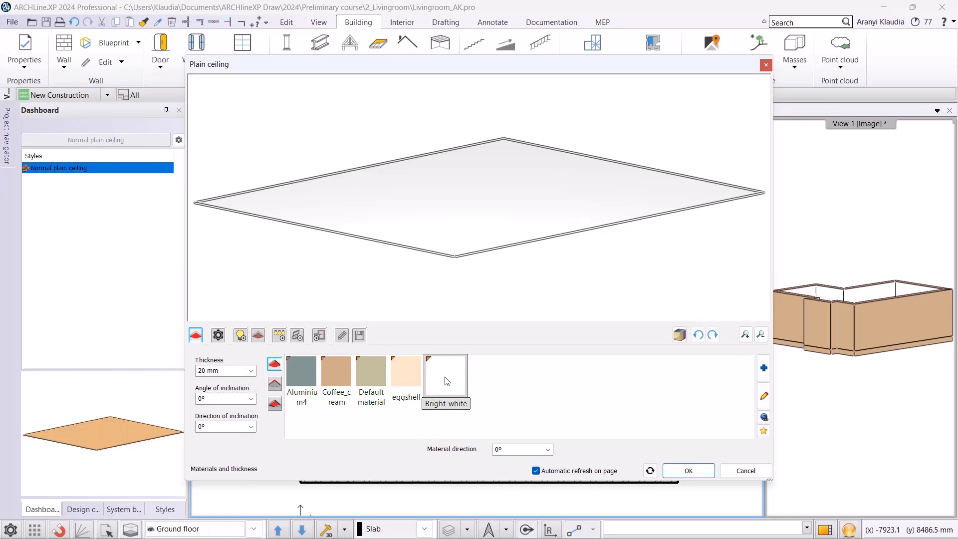
left_click(346, 339)
left_click(225, 376)
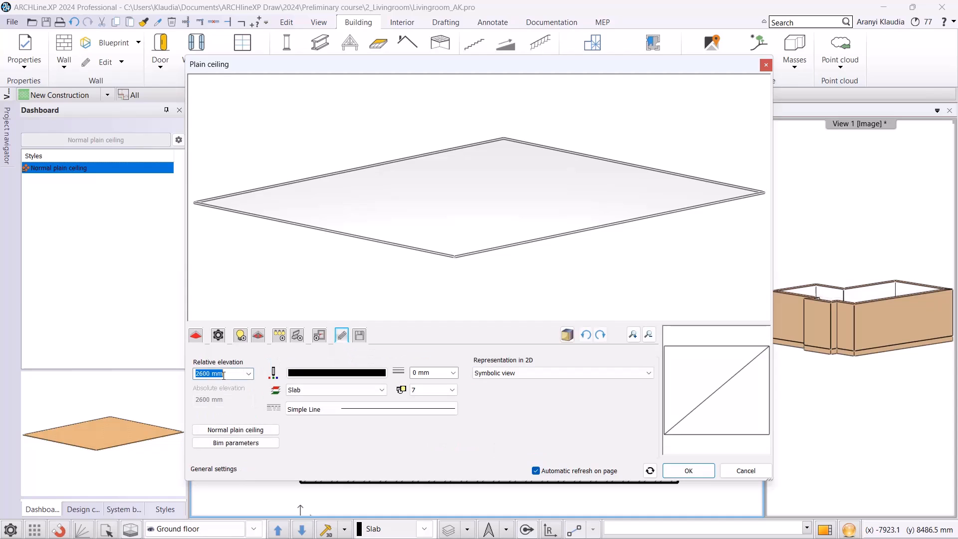
left_click_drag(211, 374, 204, 374)
type("80")
key("Return")
left_click(488, 379)
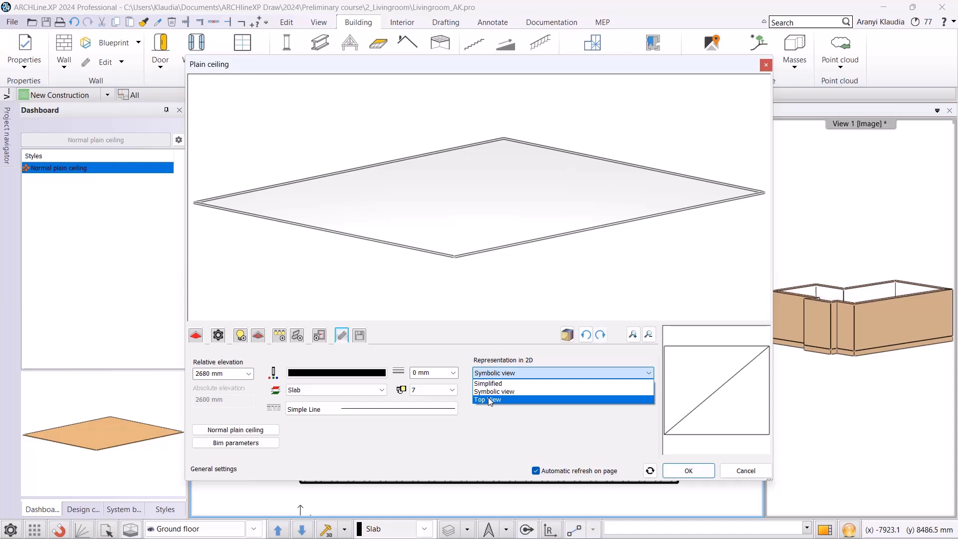
left_click(488, 399)
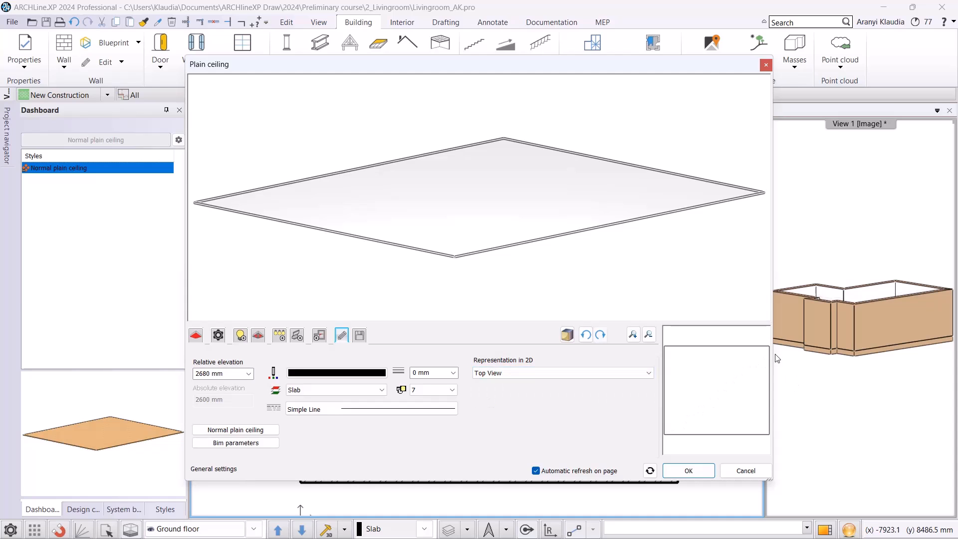
left_click(685, 474)
Create a plain auto ceiling over the living room from a point inside its walls
left_click(446, 74)
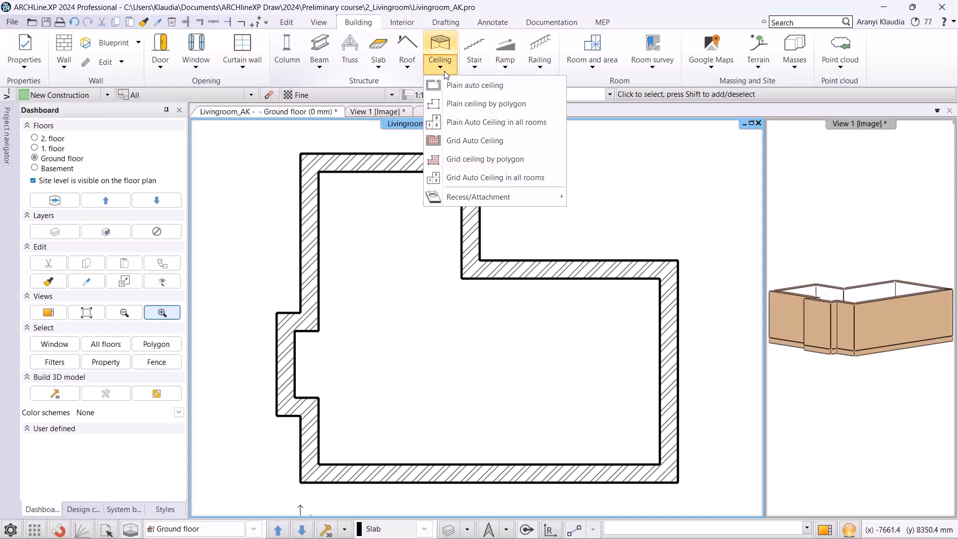
left_click(479, 86)
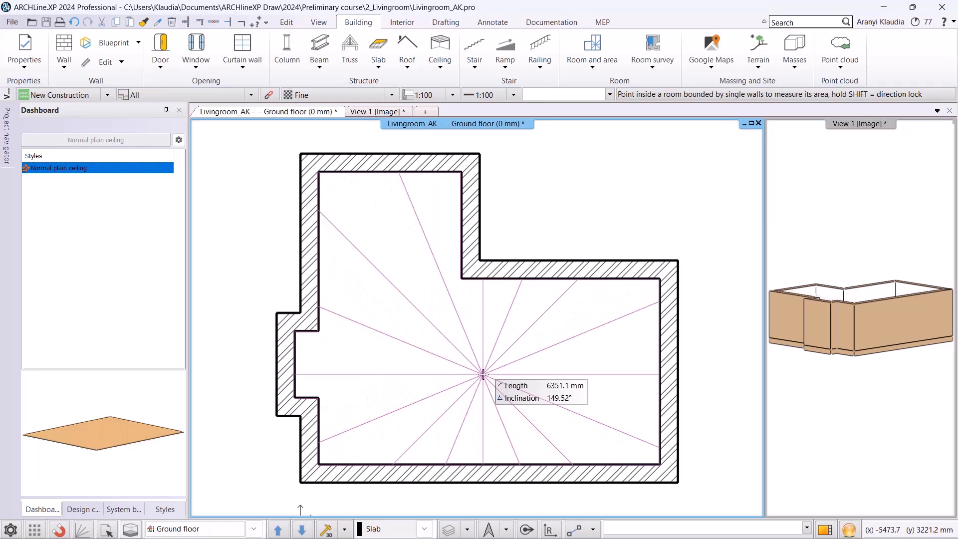
left_click(431, 370)
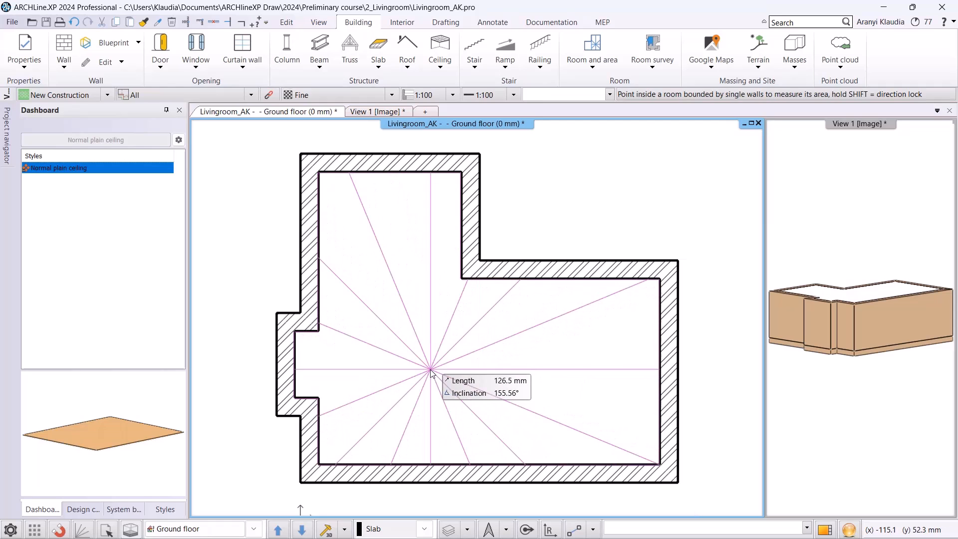
key("Escape")
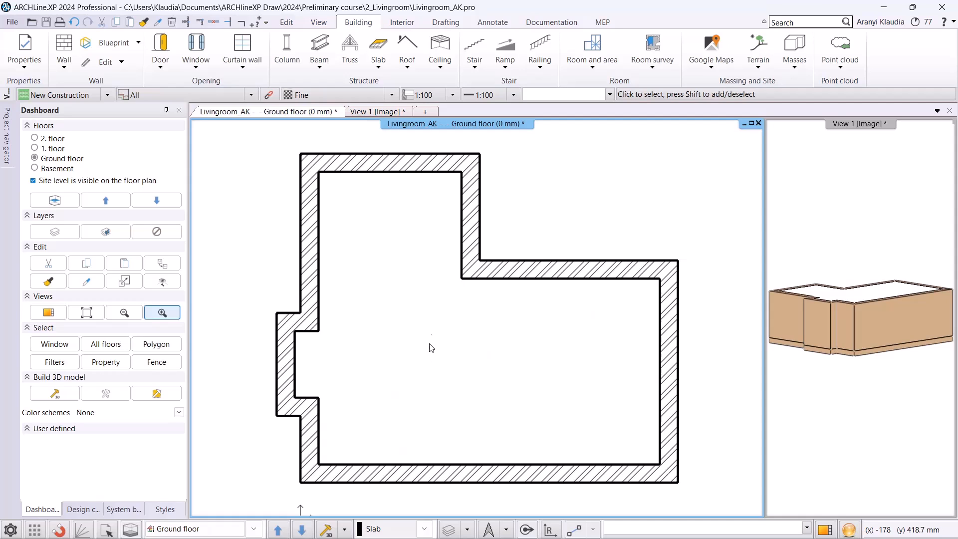
Open the perspective settings of the 3D view and show the hatched floor plan in their preview
left_click(377, 112)
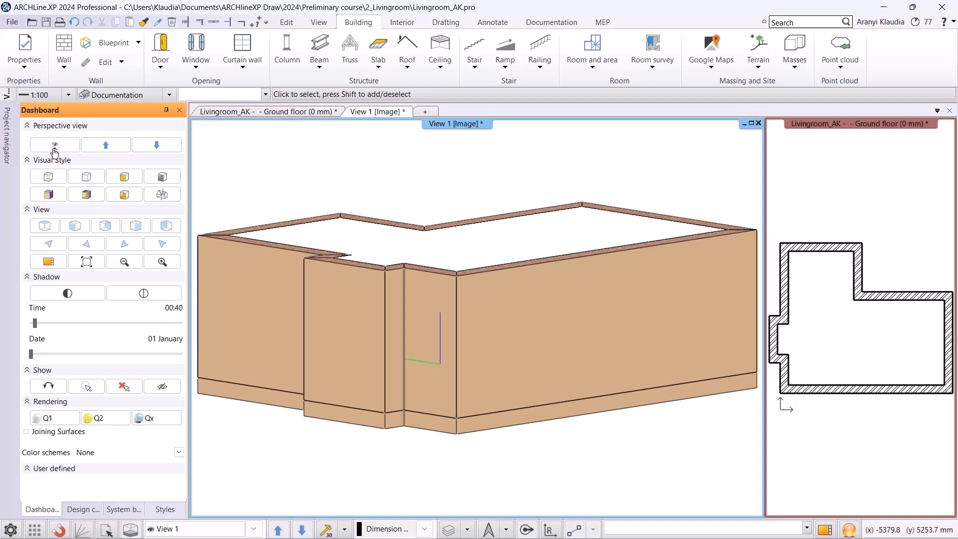
left_click(46, 150)
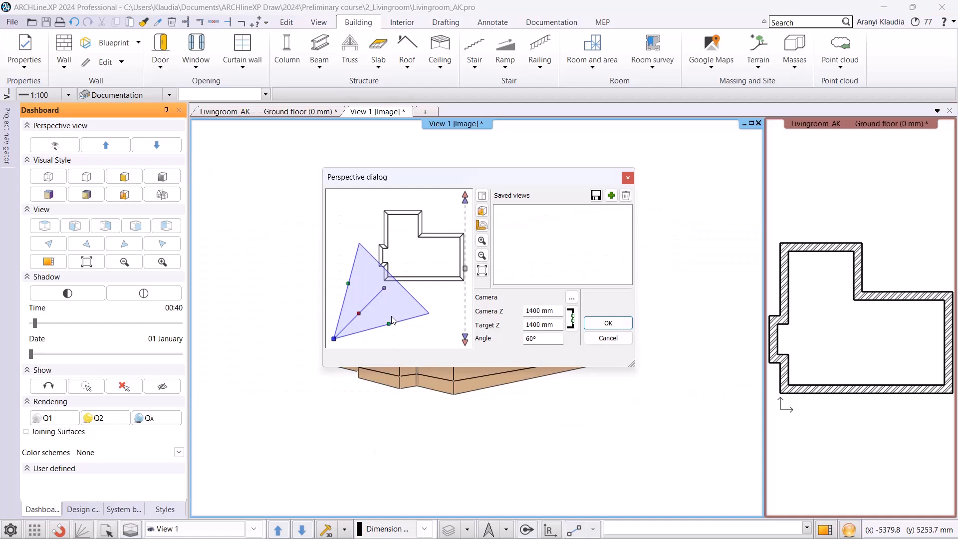
left_click(483, 231)
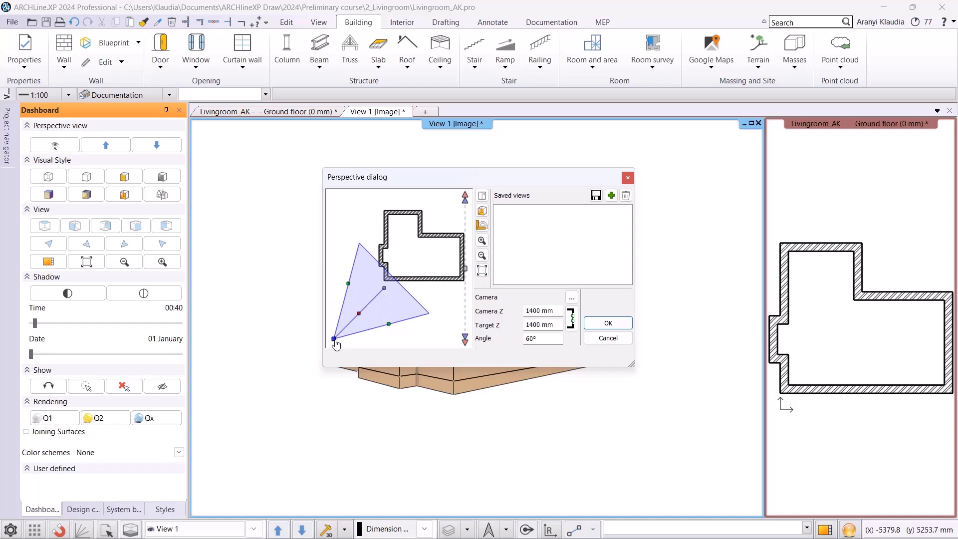
Set the perspective angle to 60° and move the camera inside the room, aimed toward the inner corner of the L-shape
mouse_move(336, 345)
left_mouse_down()
mouse_move(360, 348)
mouse_move(340, 331)
left_mouse_up()
left_click_drag(472, 180, 646, 191)
mouse_move(558, 305)
left_mouse_down()
mouse_move(562, 329)
mouse_move(556, 315)
left_mouse_up()
left_click_drag(720, 351, 688, 345)
type("60")
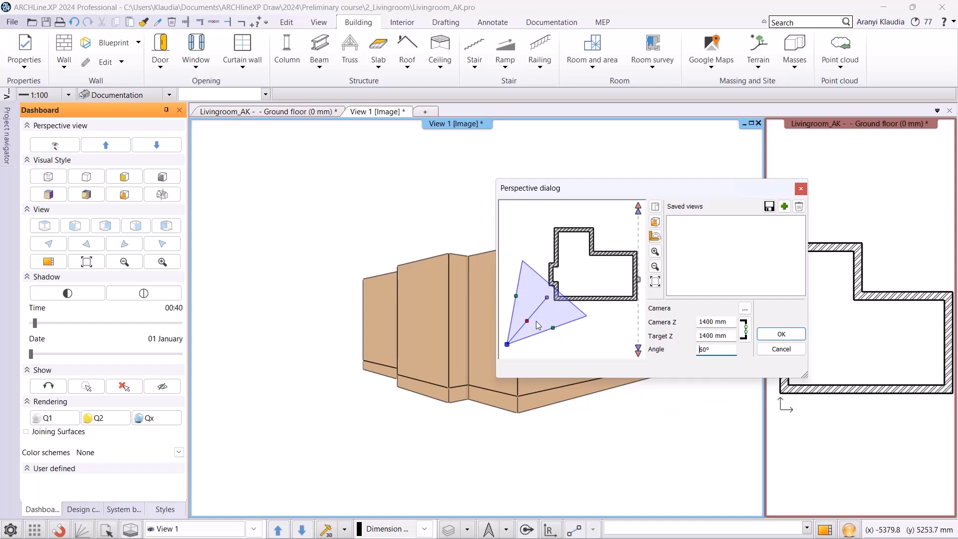
left_click_drag(528, 323, 589, 269)
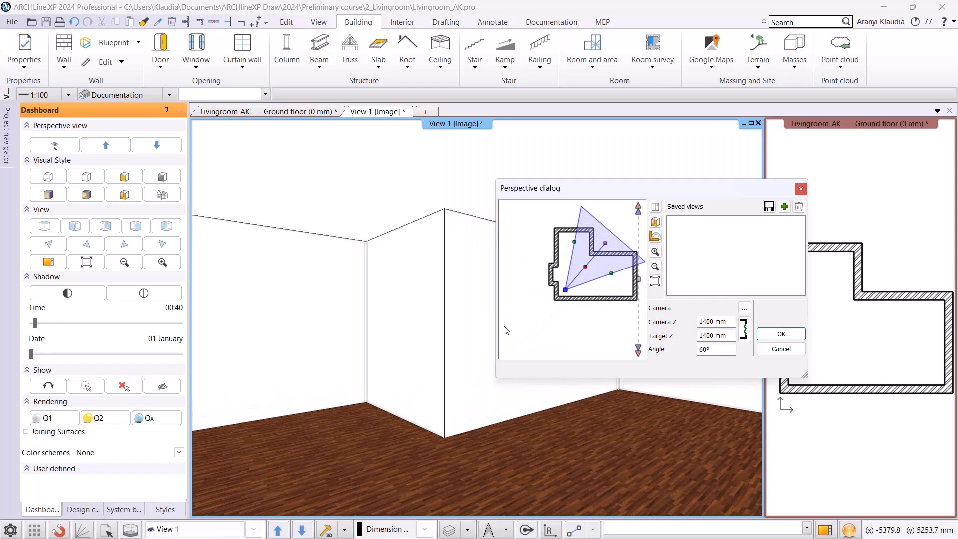
Re-aim the camera from the lower-left corner of the room toward its right end wall and save the view
scroll(588, 260, "up", 1)
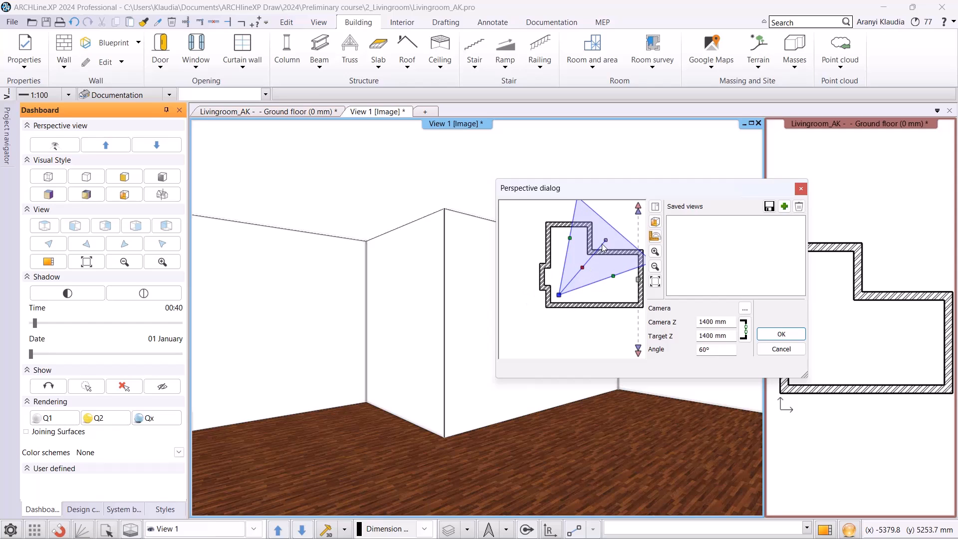
left_click_drag(606, 244, 621, 281)
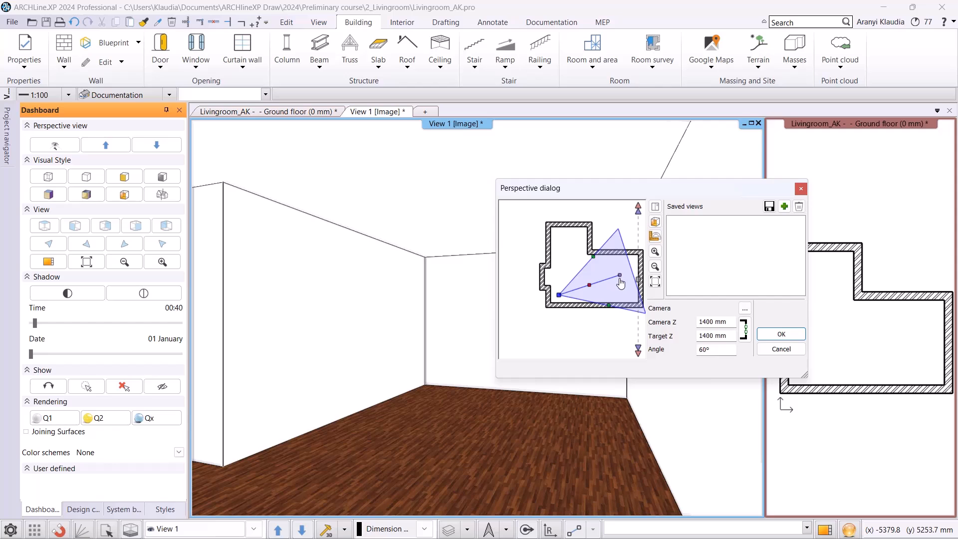
left_click(785, 206)
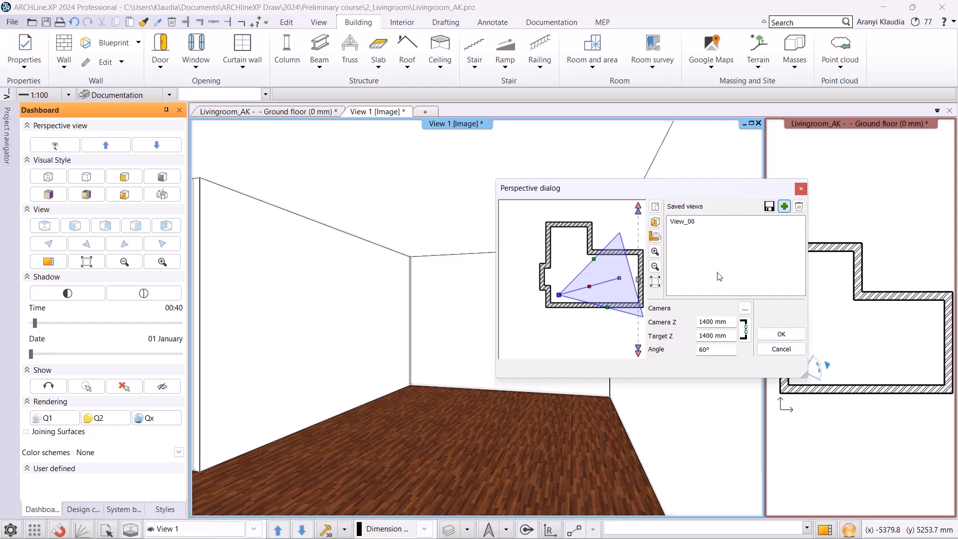
Save three more perspectives, with the camera near the left recess and in the upper-right and lower-right corners of the room's wide part
left_click_drag(562, 298, 594, 282)
left_click(785, 206)
left_click(785, 206)
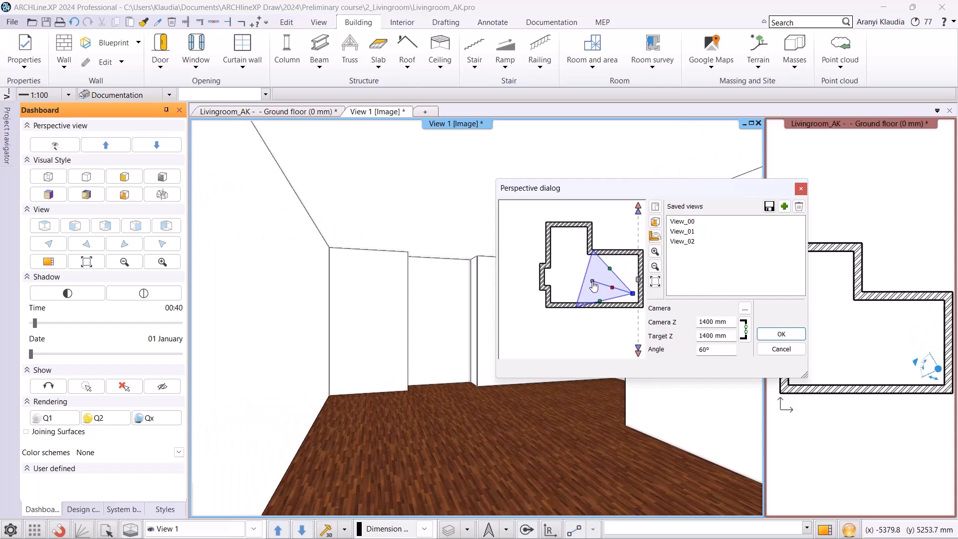
left_click(785, 207)
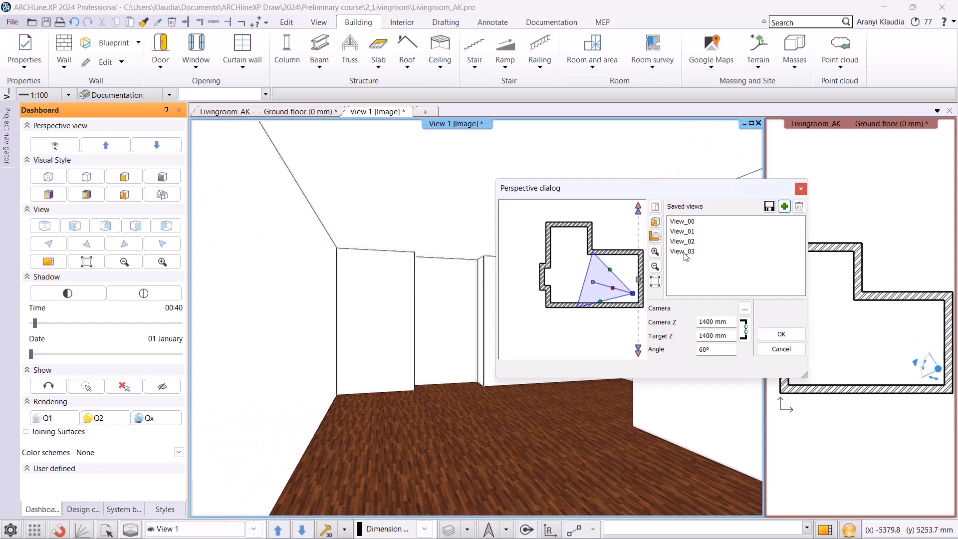
Rename the first two saved views as Livingroom_1 and Livingroom_2
double_click(684, 221)
double_click(661, 232)
type("Livingroom_1")
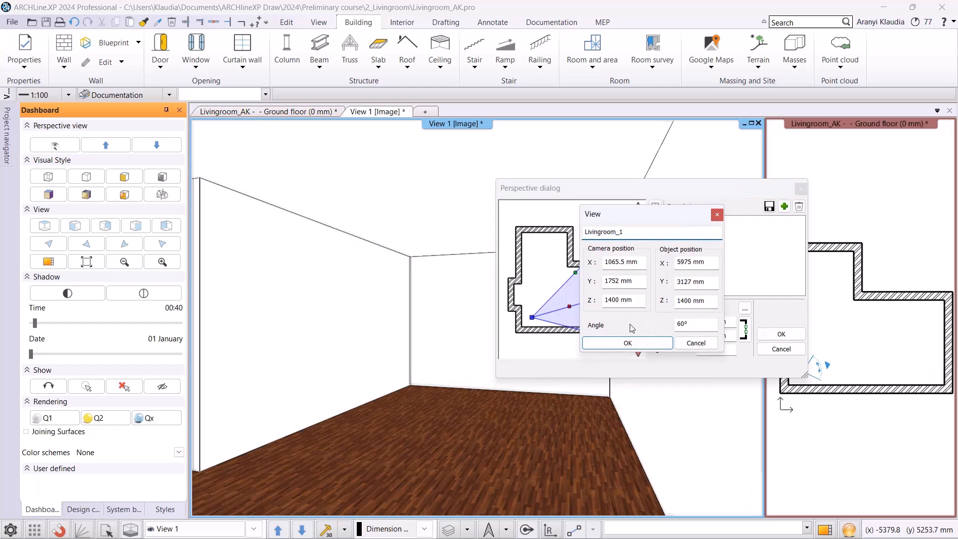
left_click(628, 343)
double_click(688, 238)
type("L")
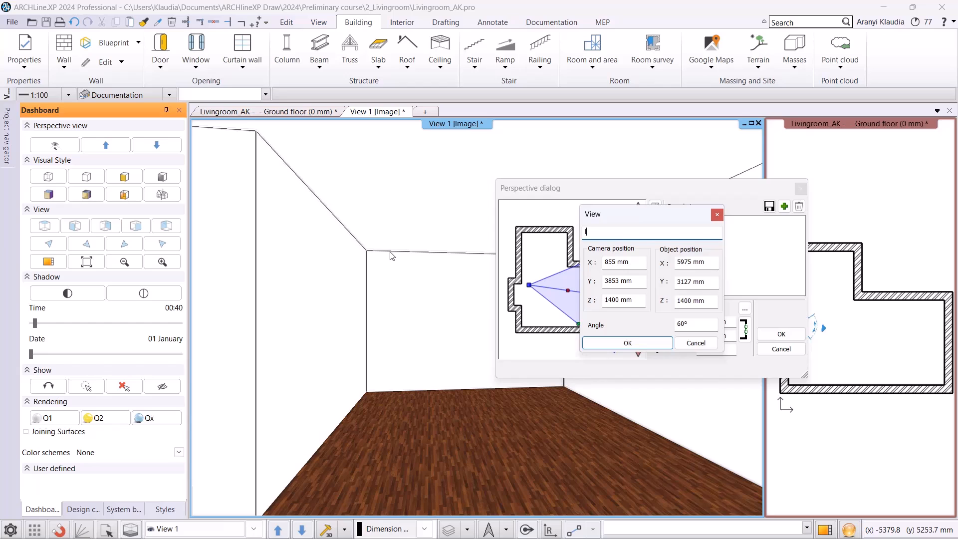
left_click_drag(644, 237, 544, 242)
key("ctrl+c")
left_click(621, 340)
Rename the third and fourth saved views as Livingroom_3 and Livingroom_4, and close the perspective settings
double_click(686, 244)
double_click(606, 231)
key("ctrl+v")
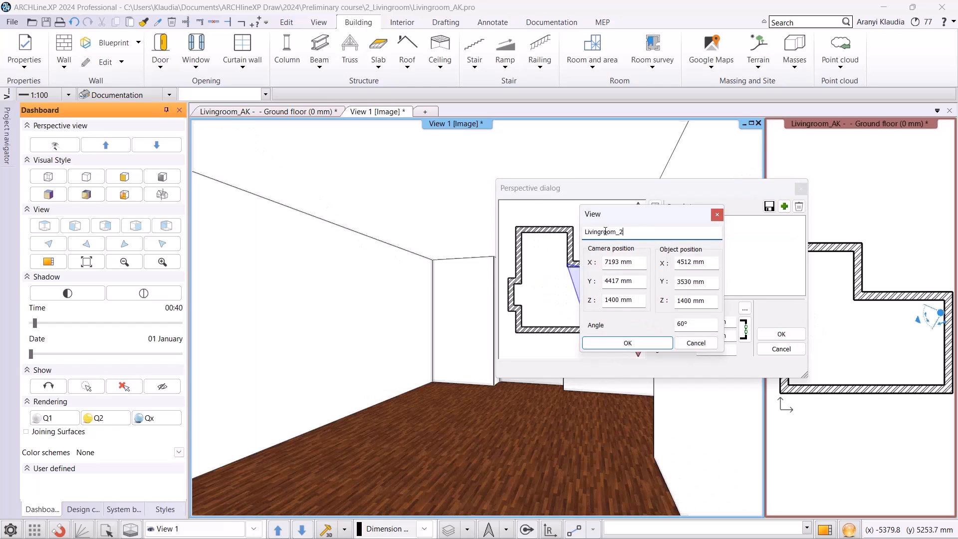
left_click(649, 342)
double_click(683, 251)
left_click_drag(610, 232, 568, 242)
key("ctrl+v")
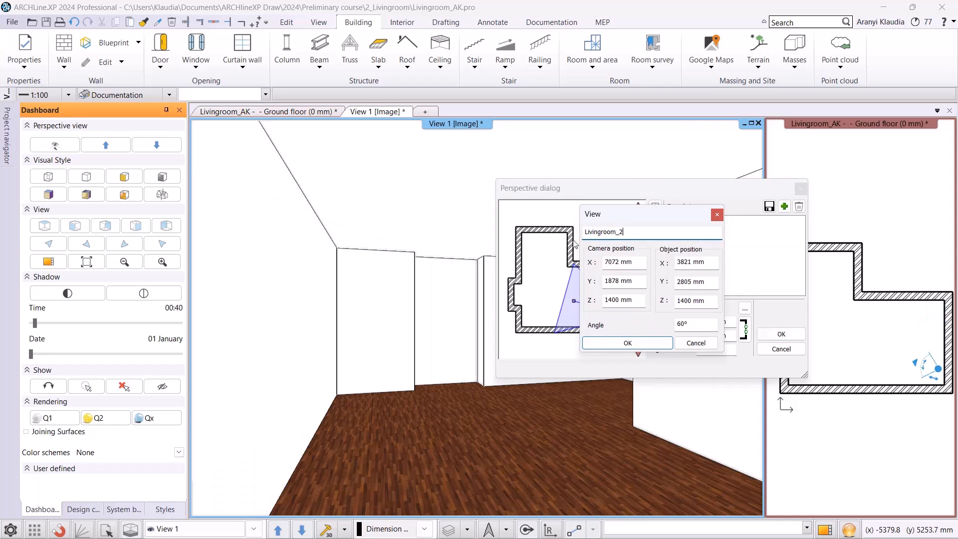
type("4")
left_click(628, 343)
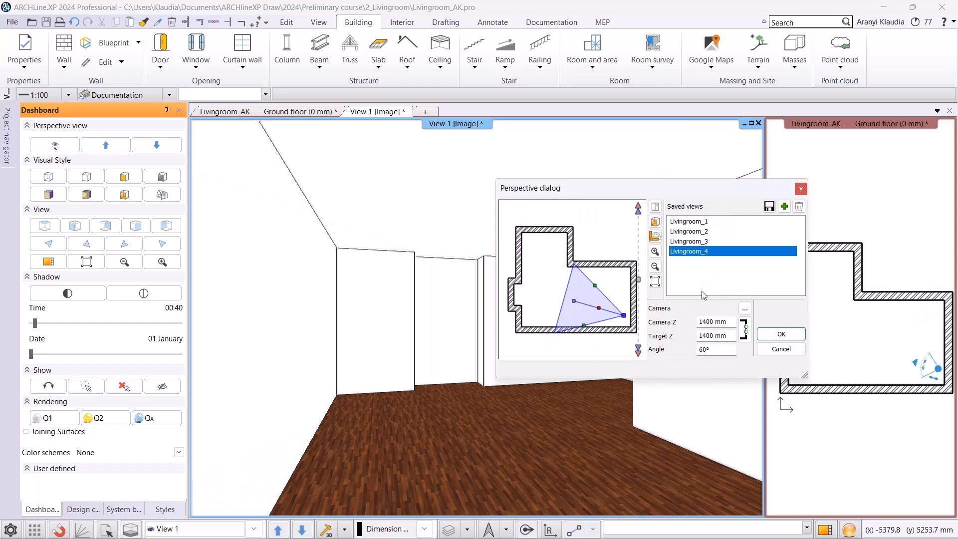
left_click(794, 349)
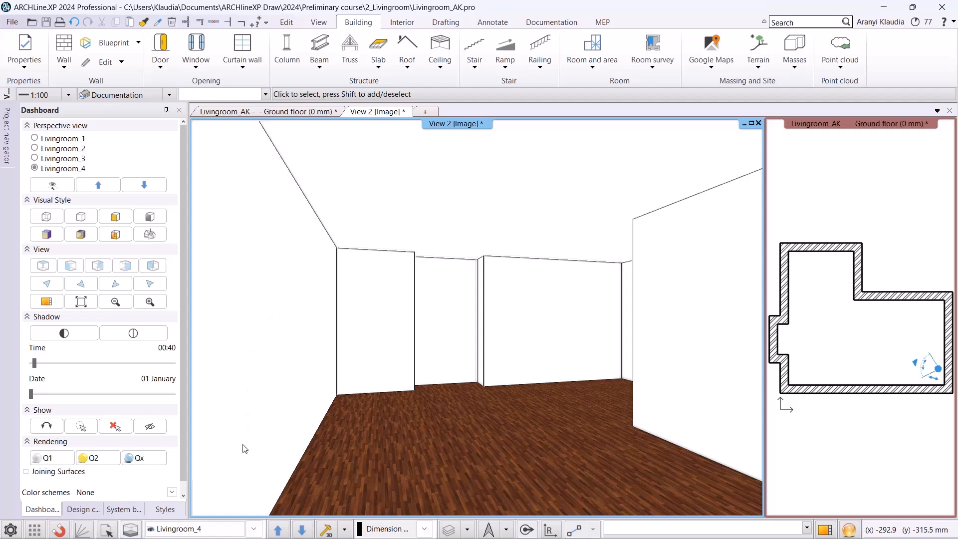
Switch the 3D view through the saved living room perspectives to check each one
left_click(254, 529)
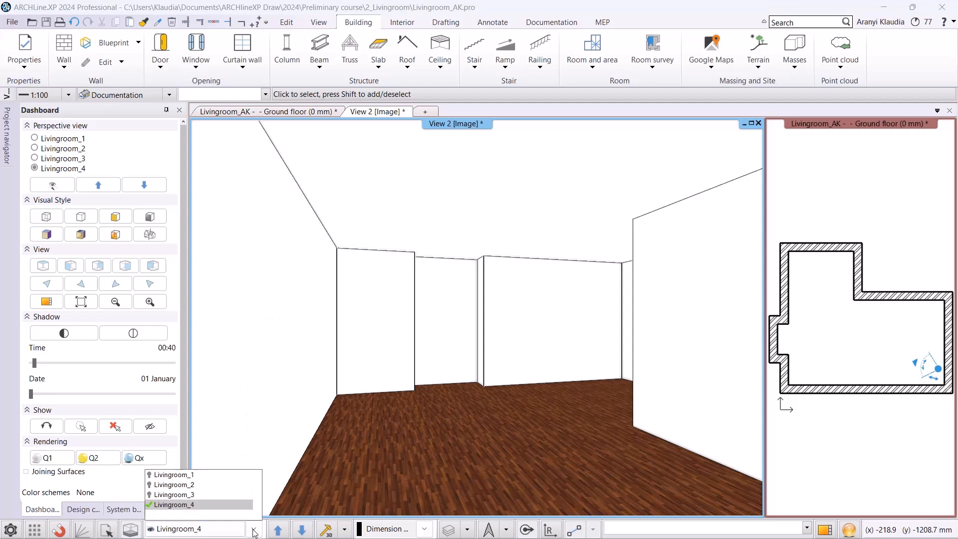
left_click(184, 494)
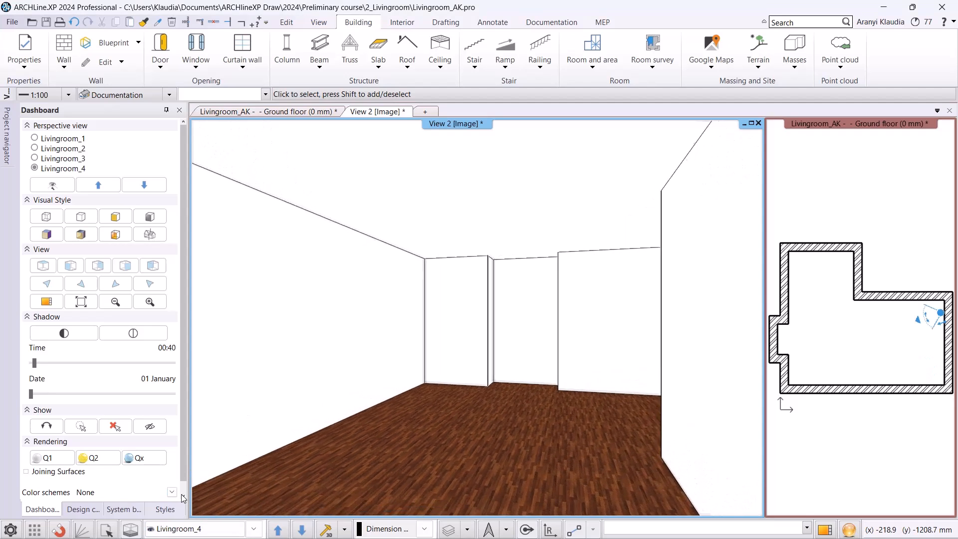
left_click(144, 185)
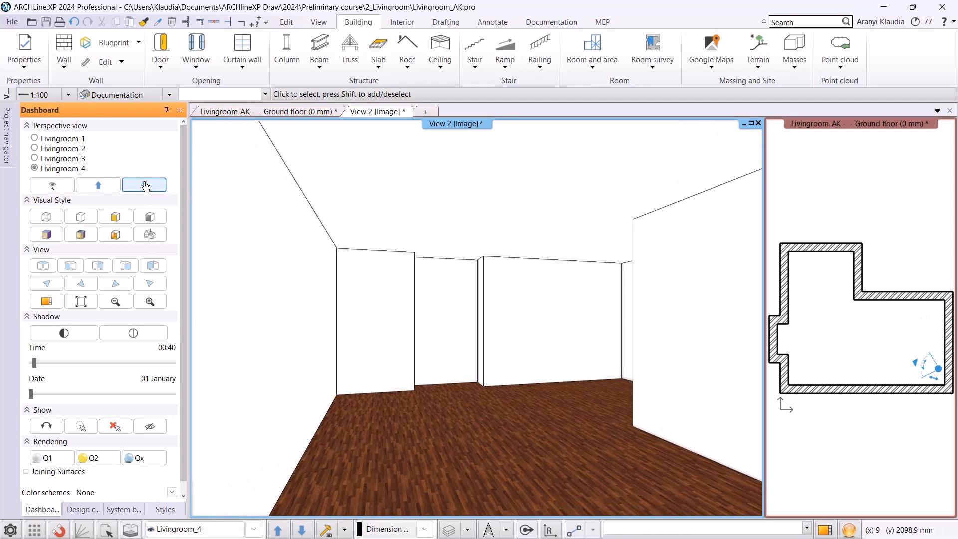
left_click(144, 185)
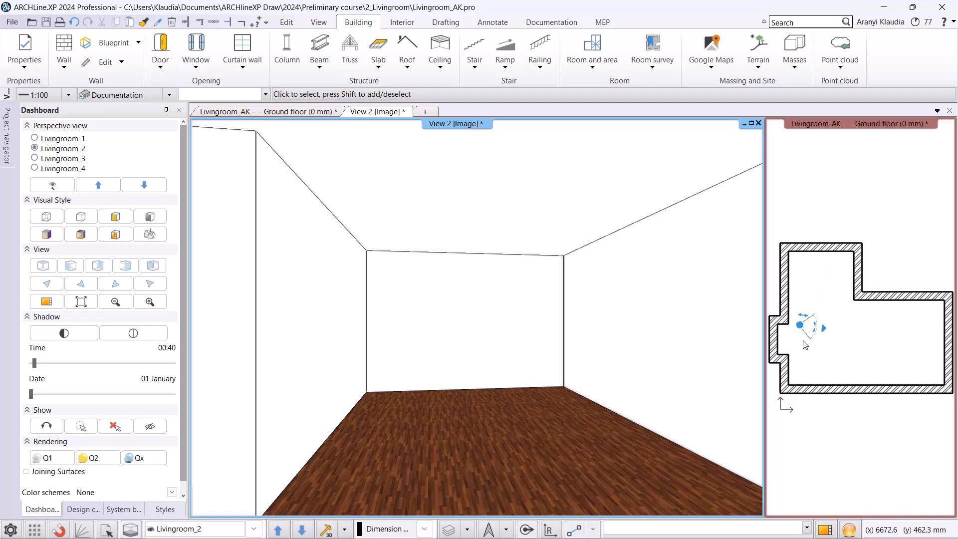
Try re-aiming the Livingroom_2 camera toward the room's lower-right area from its symbol in the floor plan
left_click(811, 319)
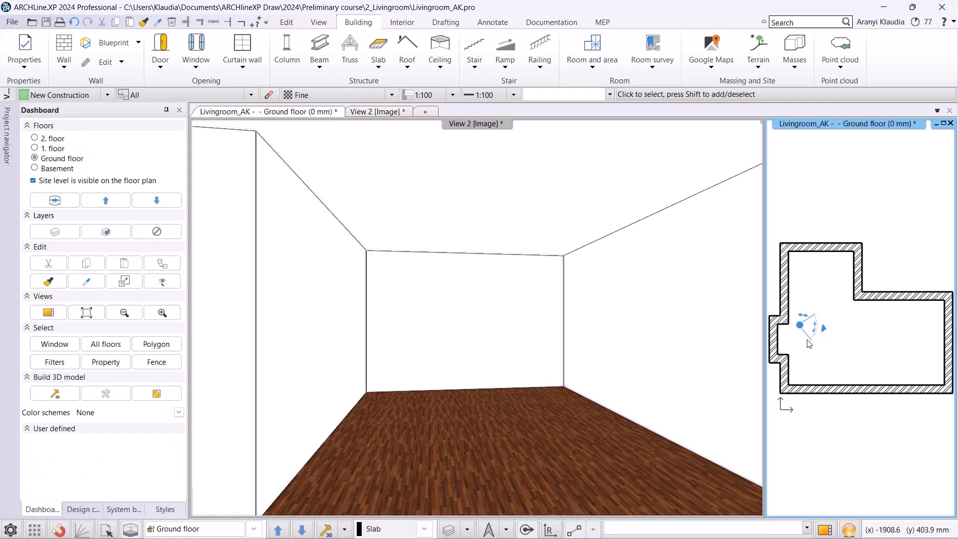
left_click_drag(824, 329, 901, 375)
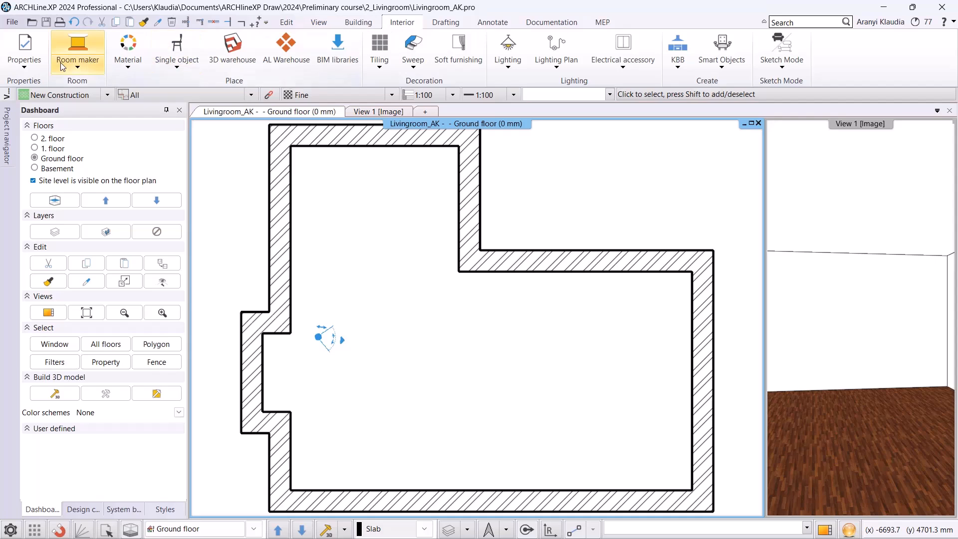
Run Room maker's room styling on the living room from a point inside its walls
left_click(77, 69)
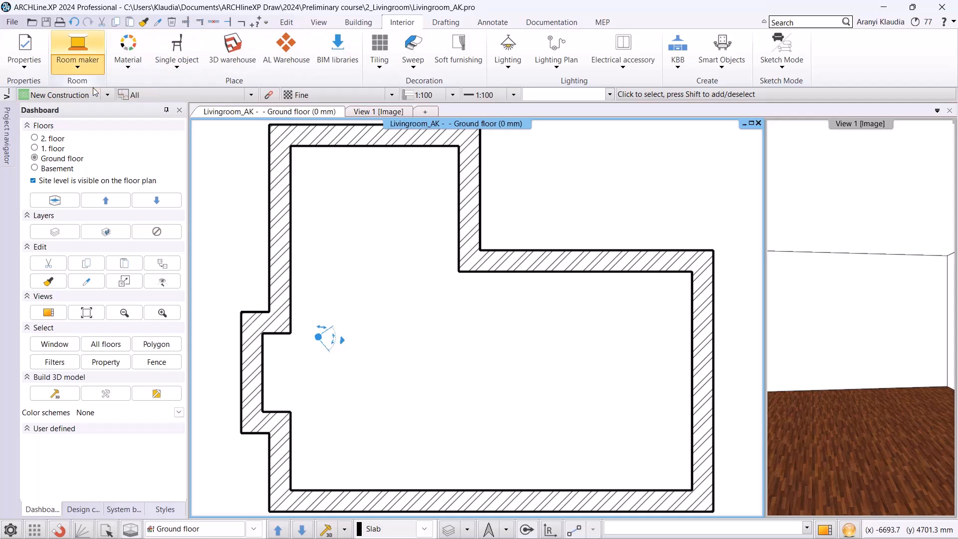
left_click(95, 86)
left_click(599, 355)
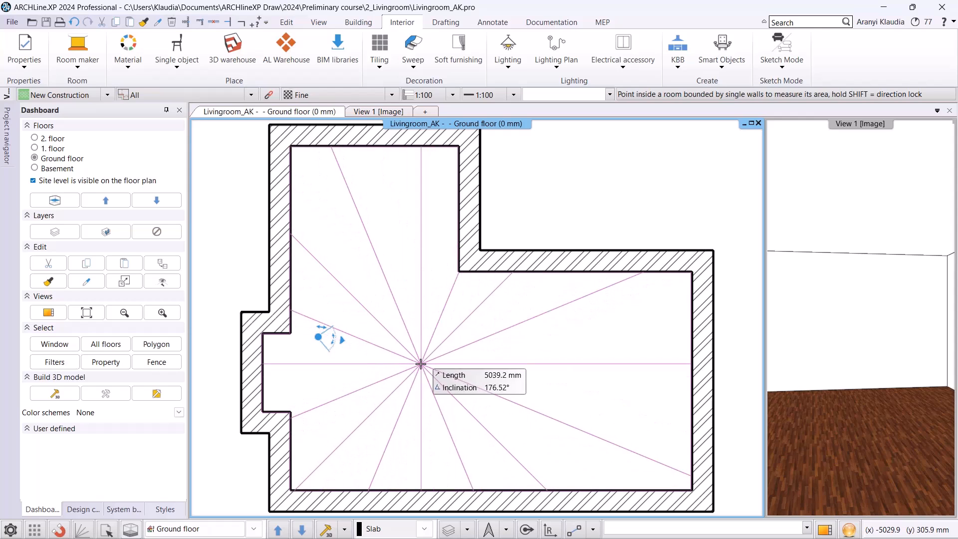
left_click(421, 364)
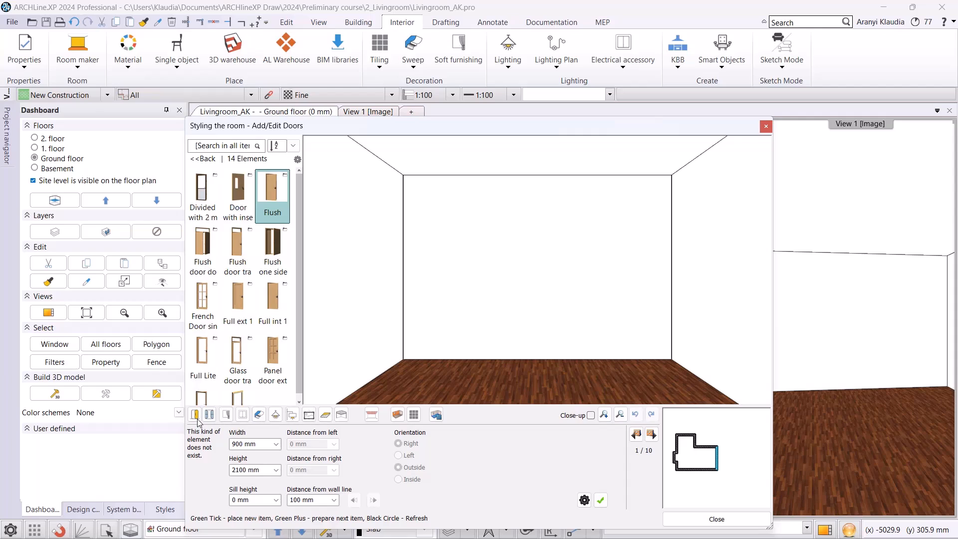
Browse the indoor sliding doors and choose the double sided sliding door
left_click(203, 160)
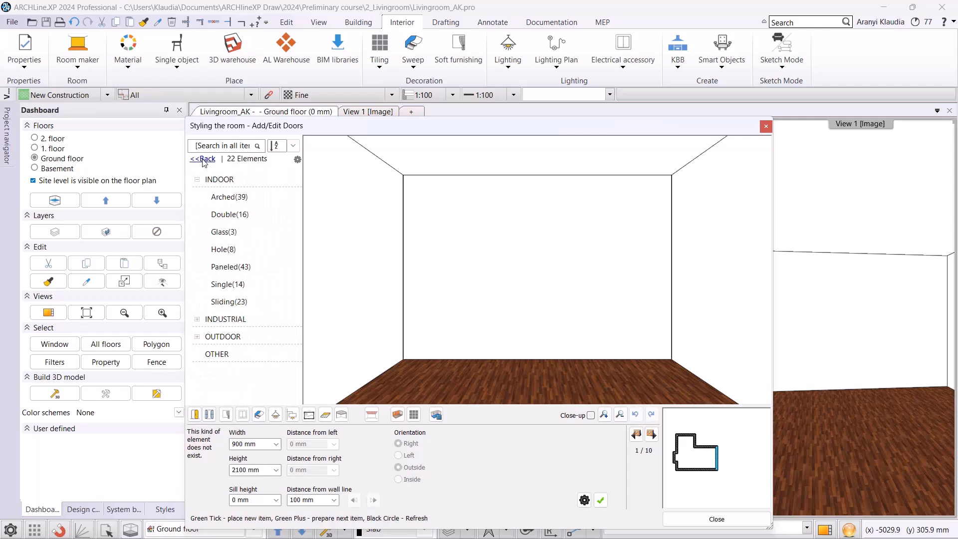
left_click(203, 160)
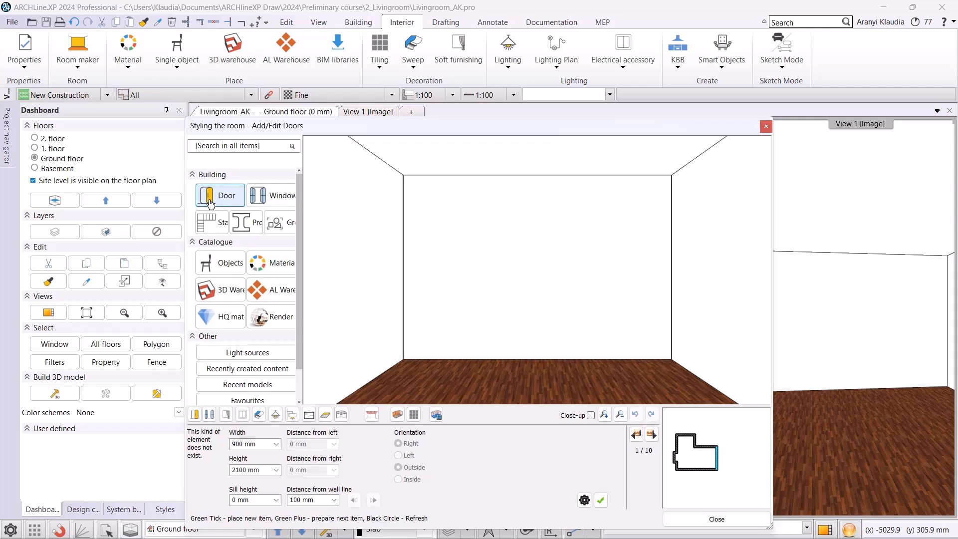
left_click(211, 203)
left_click(220, 181)
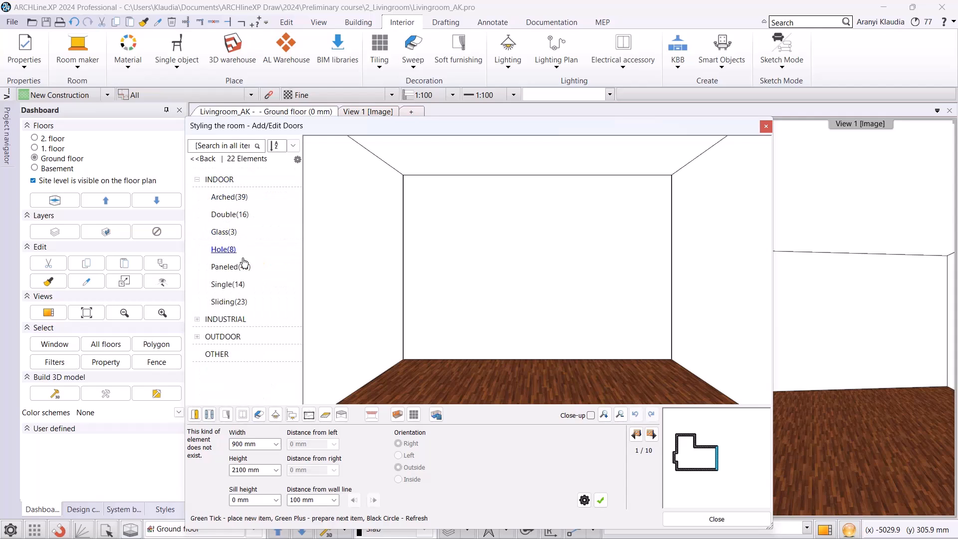
left_click(241, 301)
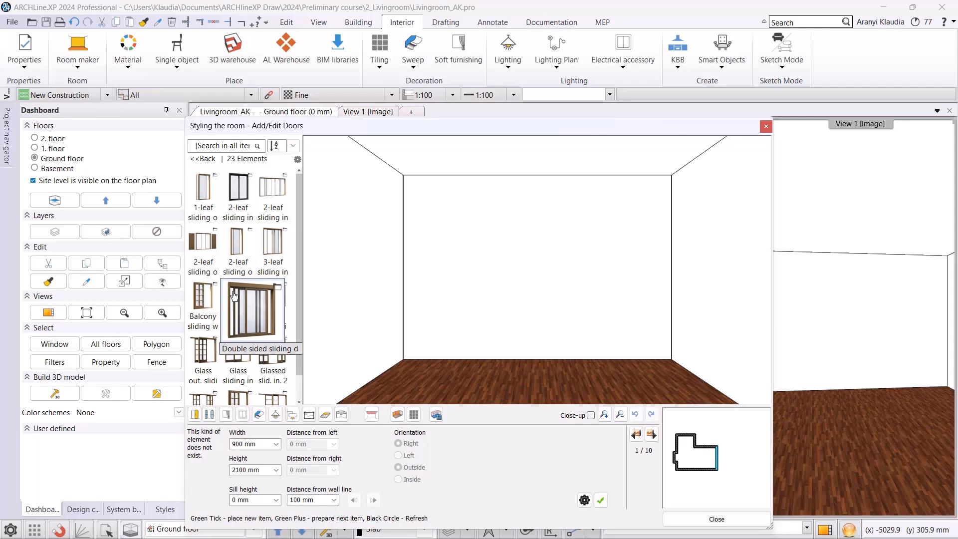
left_click(234, 296)
left_click(251, 249)
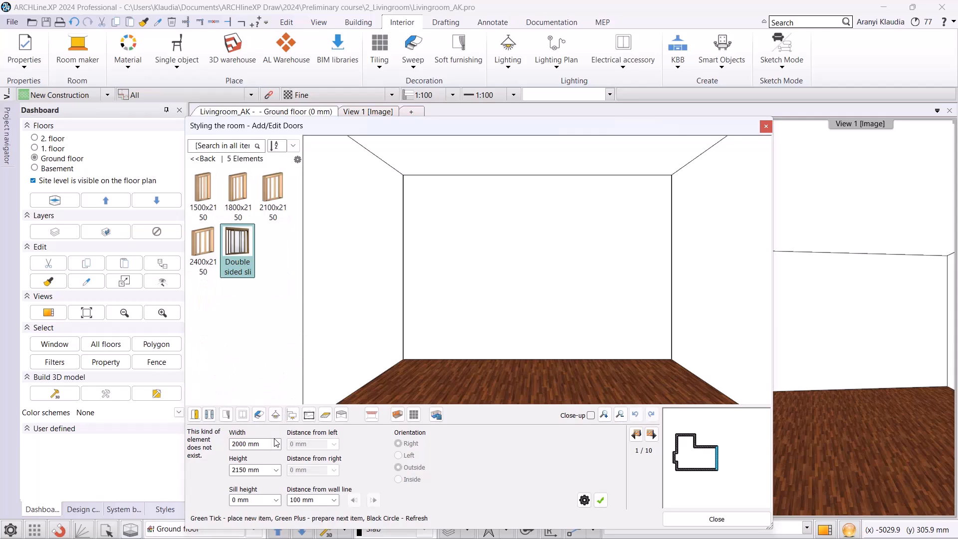
Set the sliding door's width to 3140 mm and its height to 2400 mm
left_click(254, 444)
type("3140")
key("Tab")
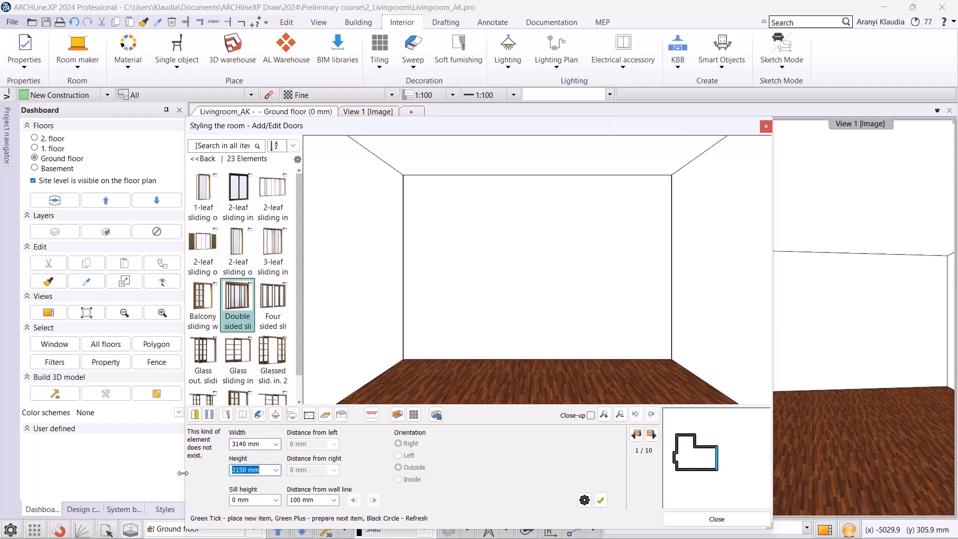
type("2400")
Place the sliding door on the room's long lower wall, wall 2 of 10
left_click(646, 437)
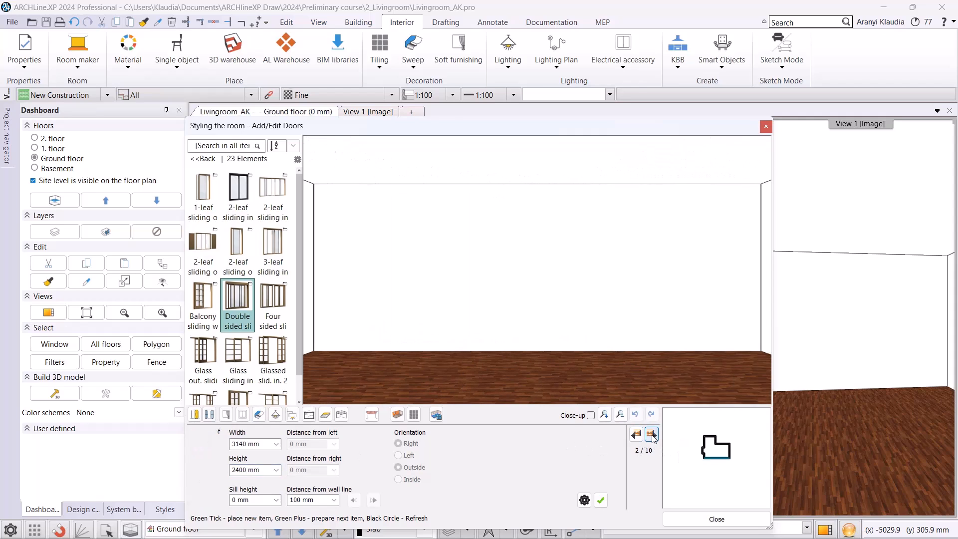
left_click(652, 434)
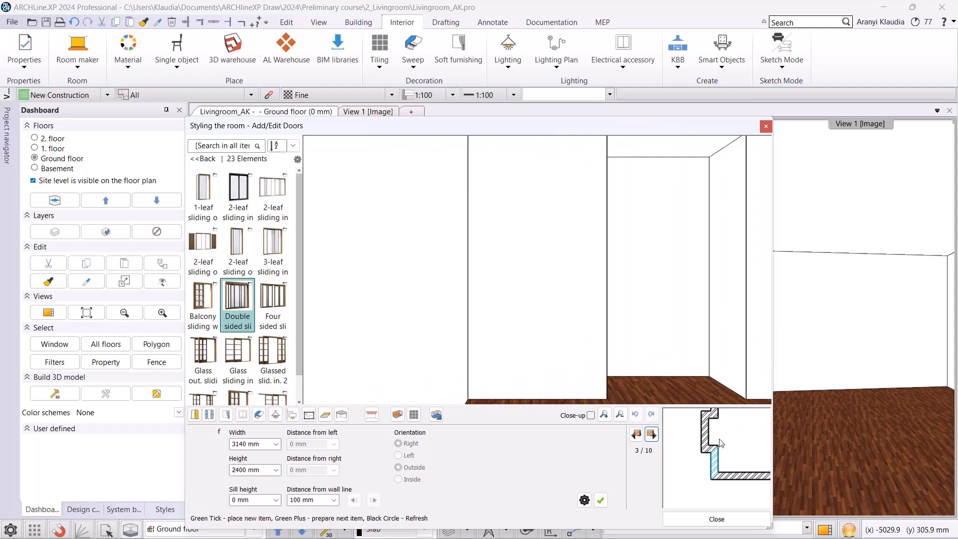
left_click(641, 435)
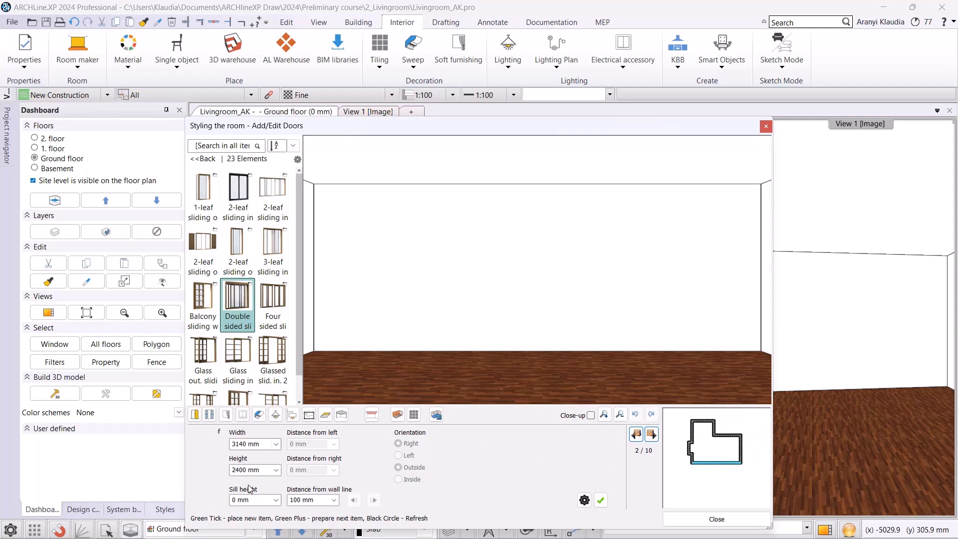
left_click(602, 500)
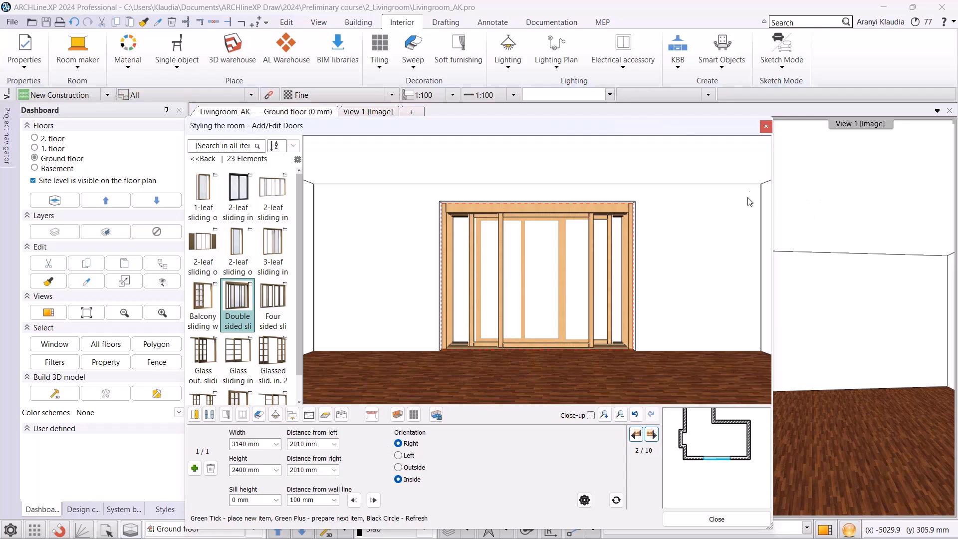
Set the placed sliding door's distance from the right end of the wall to 0 mm and refresh it
left_click(312, 470)
type("0")
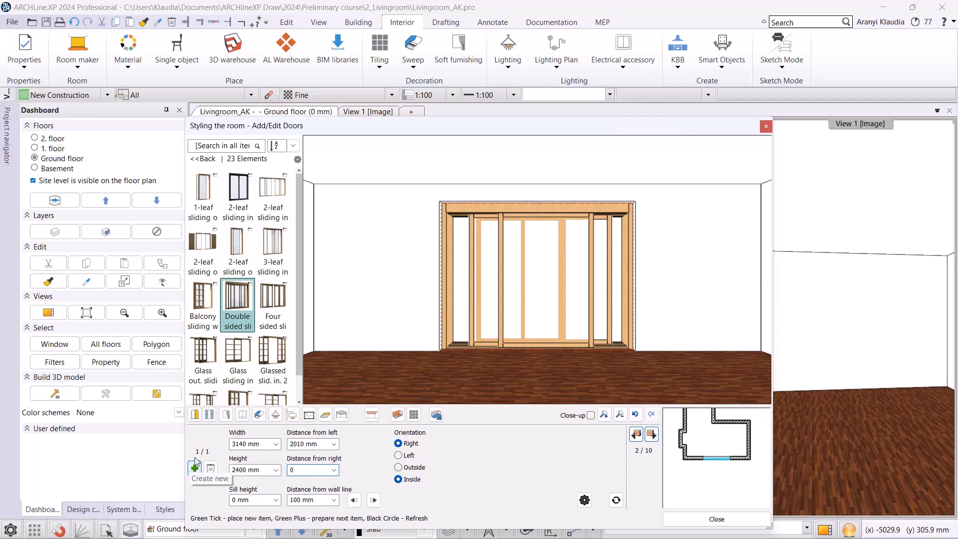
left_click(616, 501)
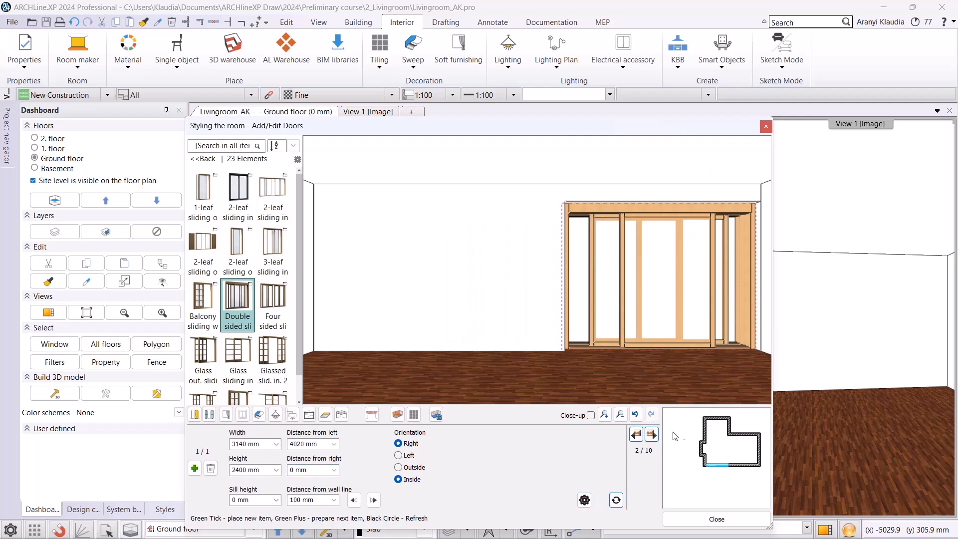
Place a 3000 mm wide double sided sliding door on the short upper wall of the L-shape, wall 8 of 10
left_click(652, 434)
left_click(652, 434)
left_click(651, 434)
left_click(652, 434)
left_click(652, 435)
left_click(652, 434)
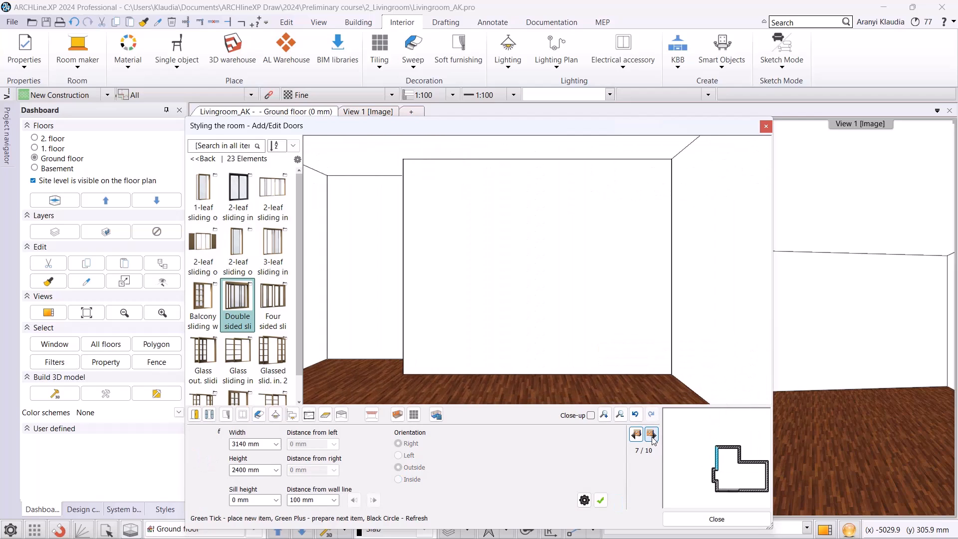
type("3000")
left_click(601, 501)
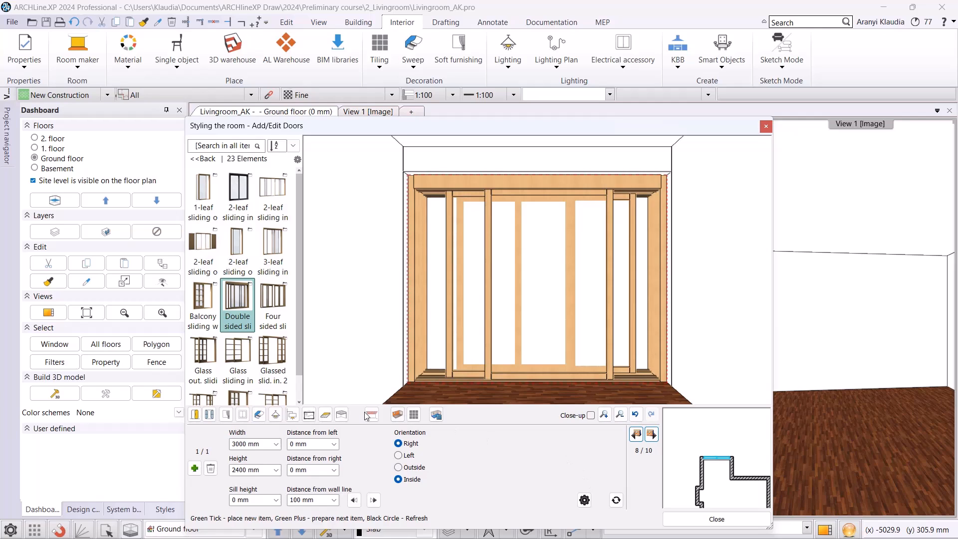
Switch from adding doors to adding windows with the Flush type and go to wall 1 of 10
left_click(210, 415)
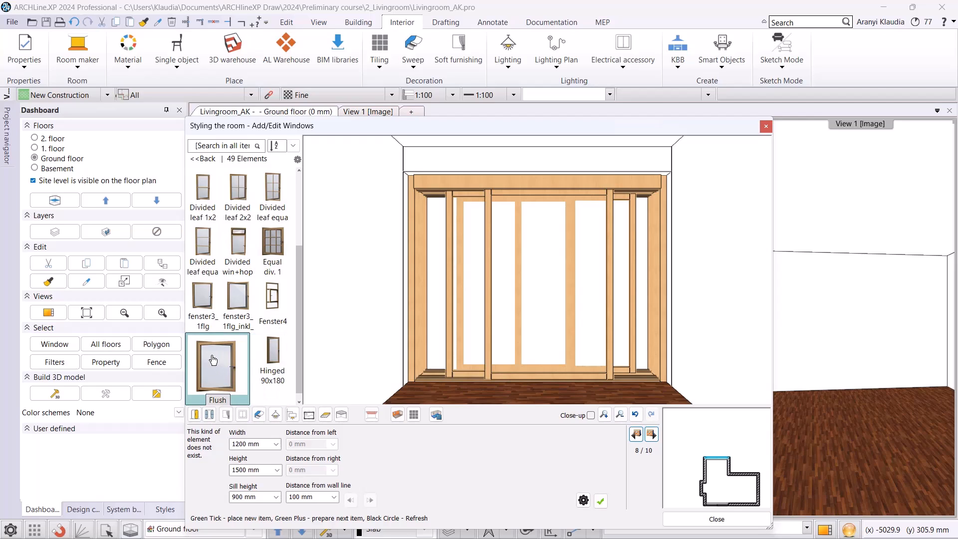
left_click(654, 437)
left_click(655, 438)
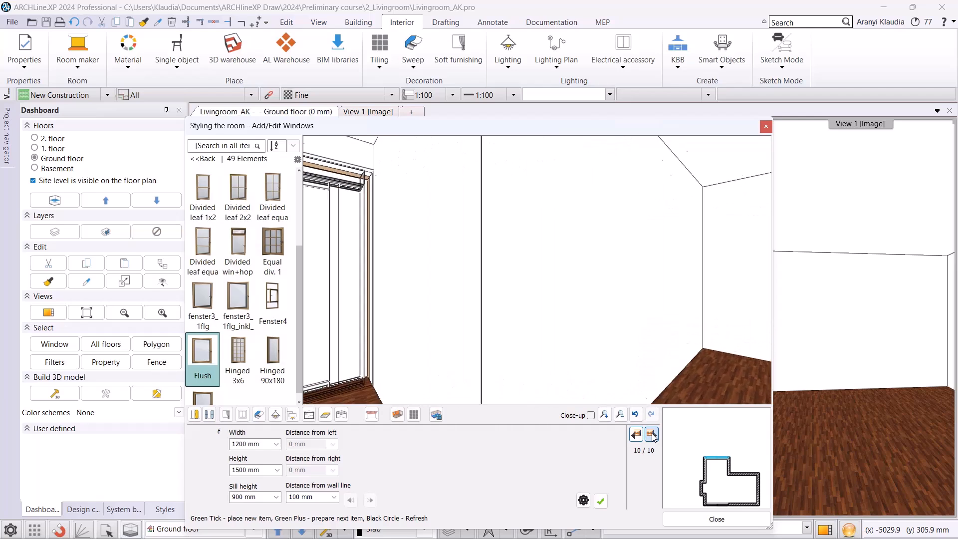
left_click(653, 436)
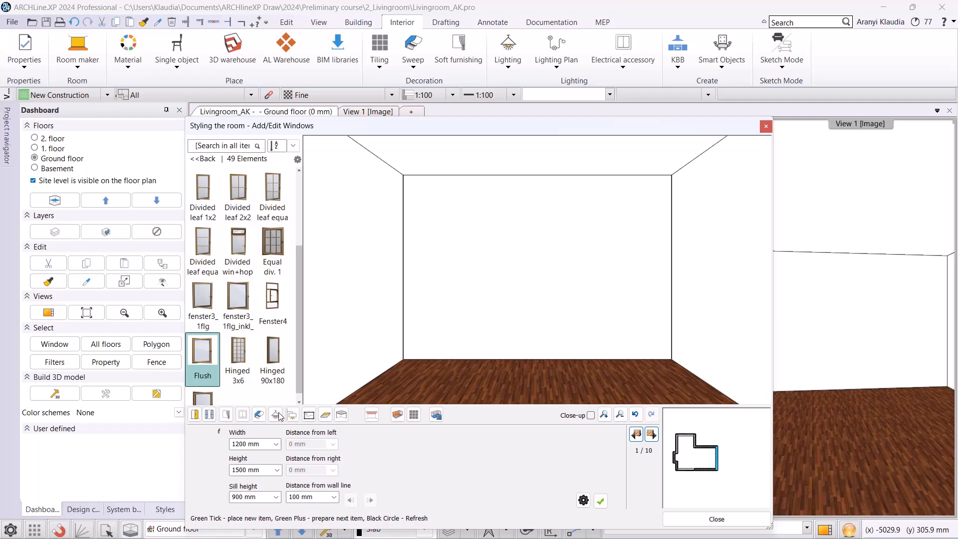
Place a Flush window 2000 mm wide and 2100 mm high with a 300 mm sill height on wall 1
left_click(262, 444)
type("2000")
left_click(260, 471)
type("2100")
left_click(264, 497)
type("300")
left_click(602, 501)
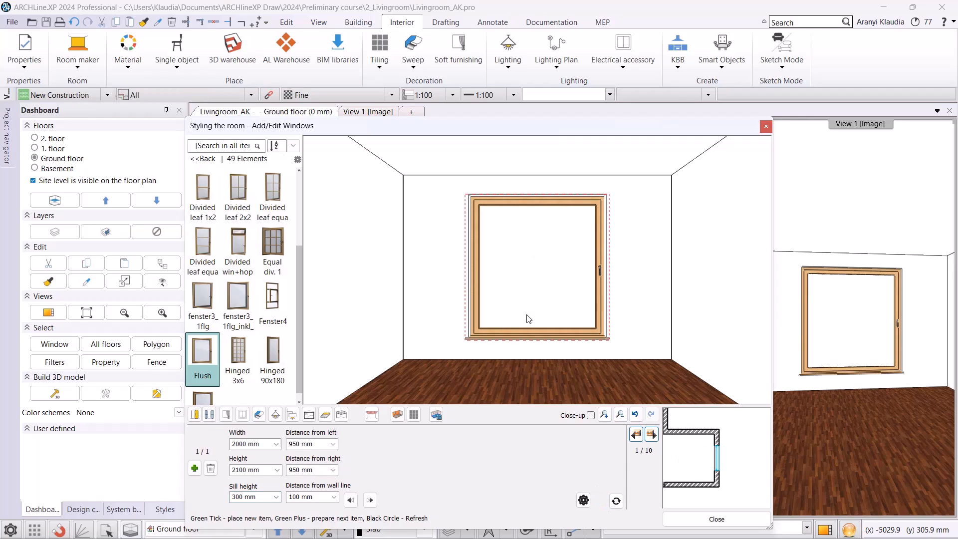
Set the placed window's distance from the left end of wall 1 to 800 mm and refresh it
left_click(309, 445)
type("800")
left_click(617, 502)
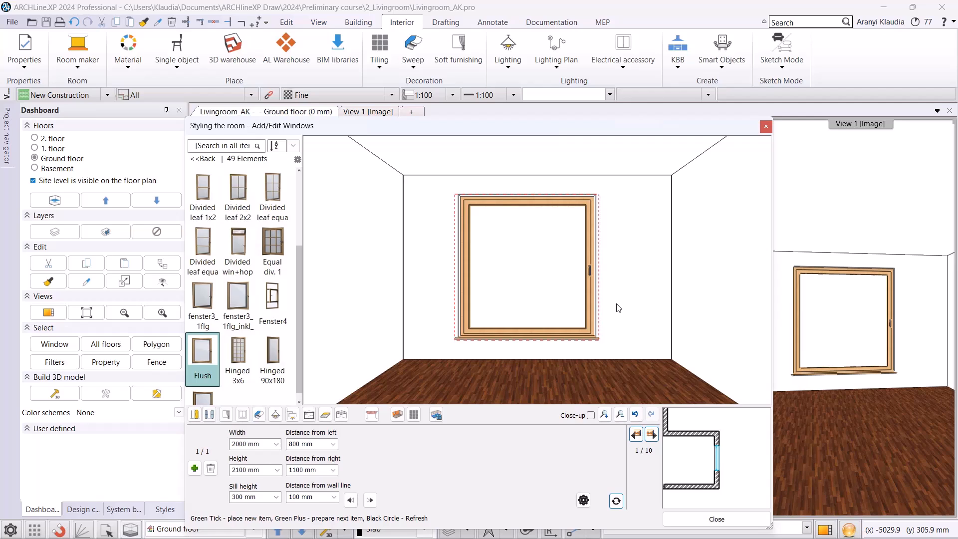
Add a second Flush window, 1100 mm wide, to wall 1 beside the 2000 mm one
left_click(194, 469)
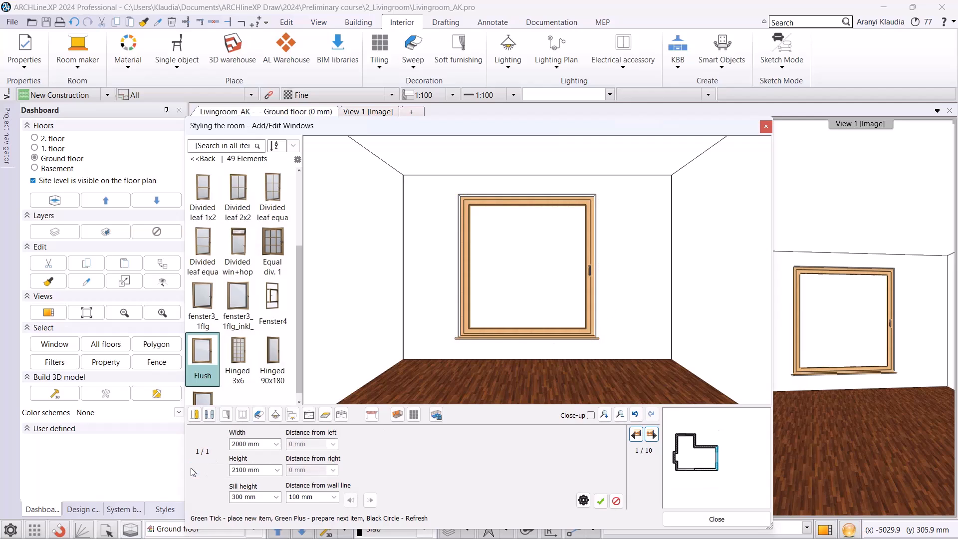
left_click(263, 449)
type("1100")
key("Return")
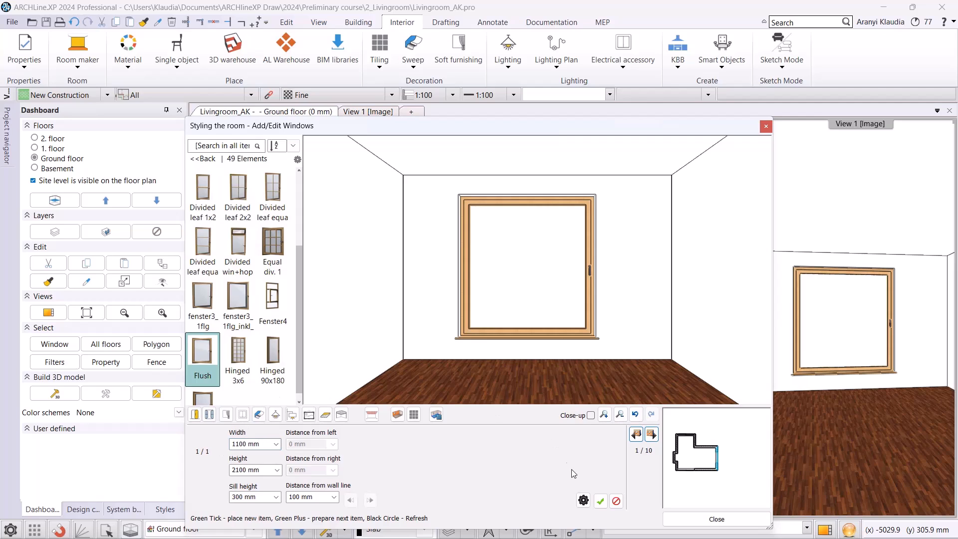
left_click(601, 501)
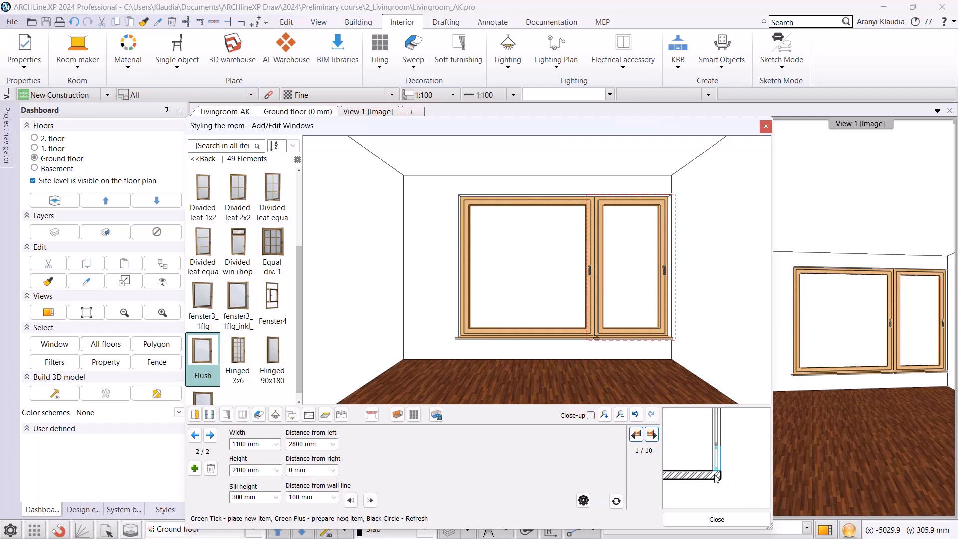
Place a 1200 mm wide Flush window on wall 2 of 10, the wall with the sliding door
left_click(652, 435)
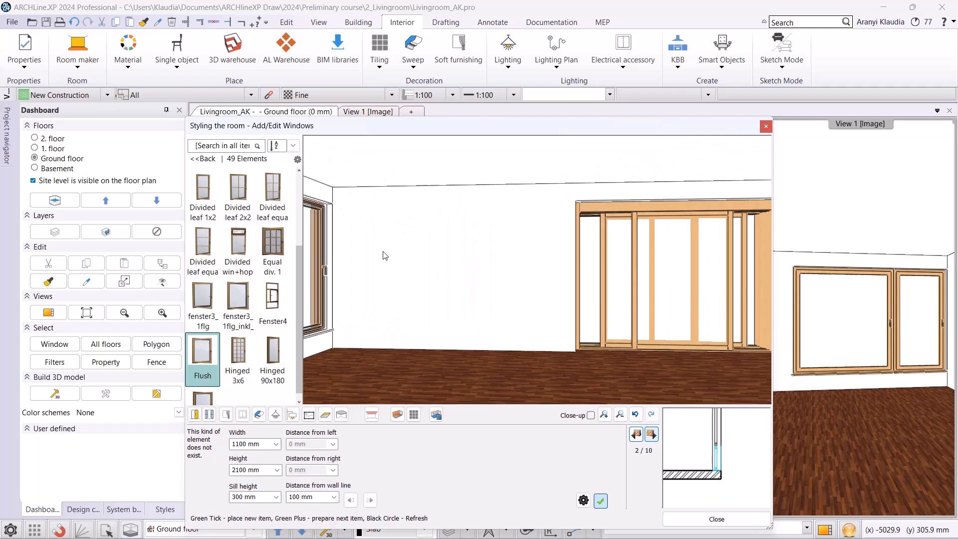
left_click(242, 443)
type("120")
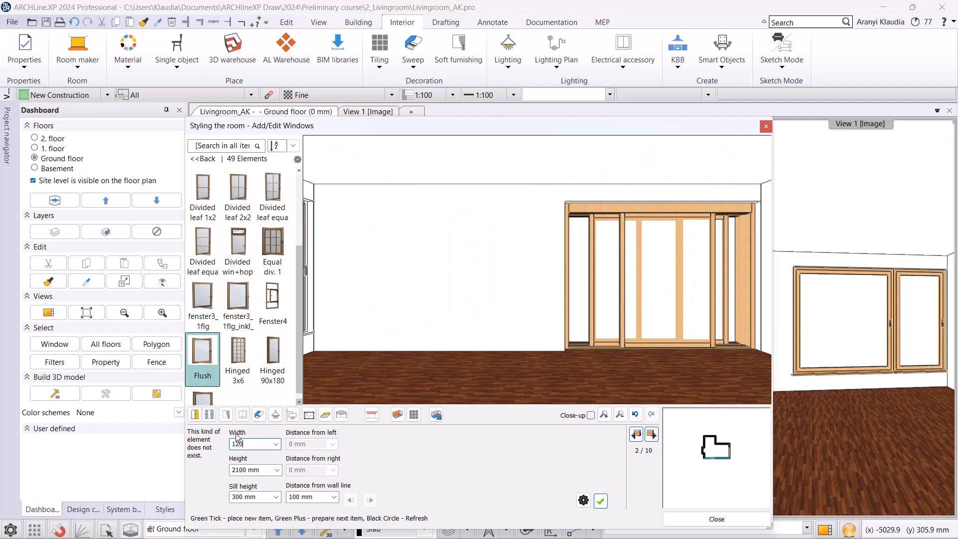
type("0")
left_click(602, 502)
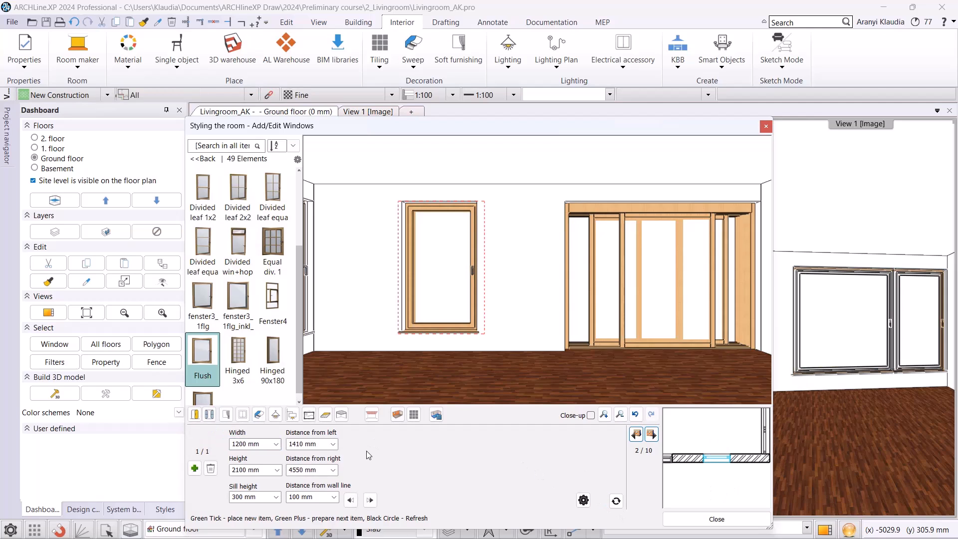
Set the 1200 mm window's distance from the left end of wall 2 to 0 mm
left_click(318, 444)
type("0")
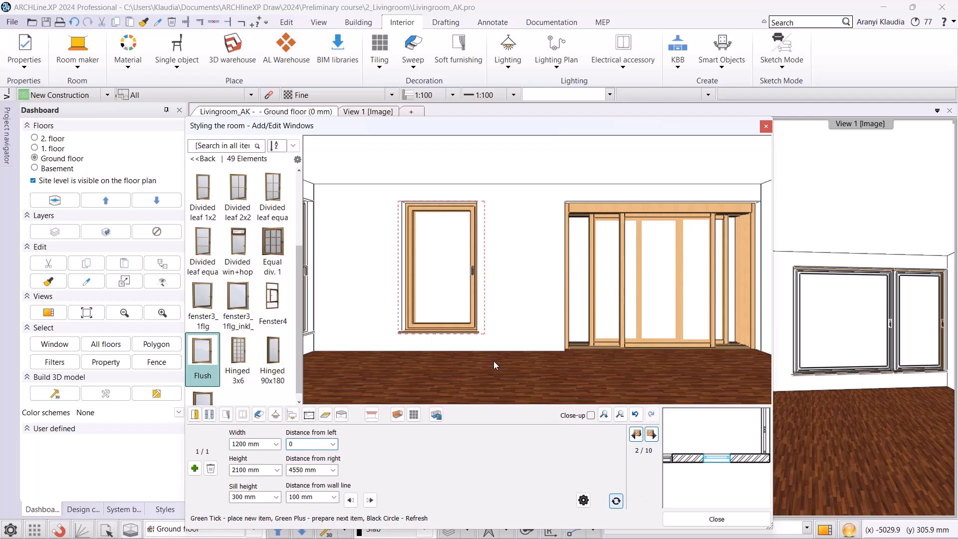
key("Return")
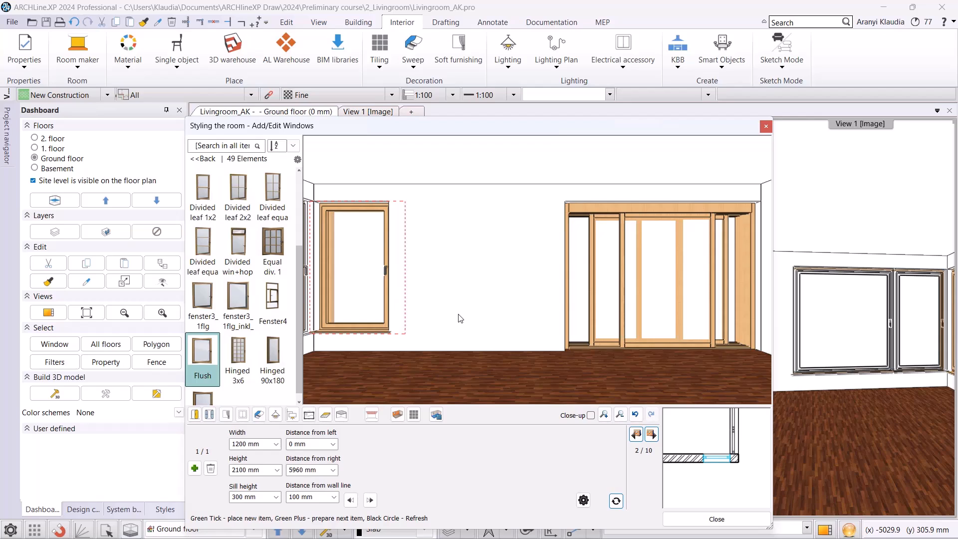
Configure a curtain for wall 1's wide window using the fourth style, pleats 60, middle retraction 0 and Without pelmet
left_click(647, 434)
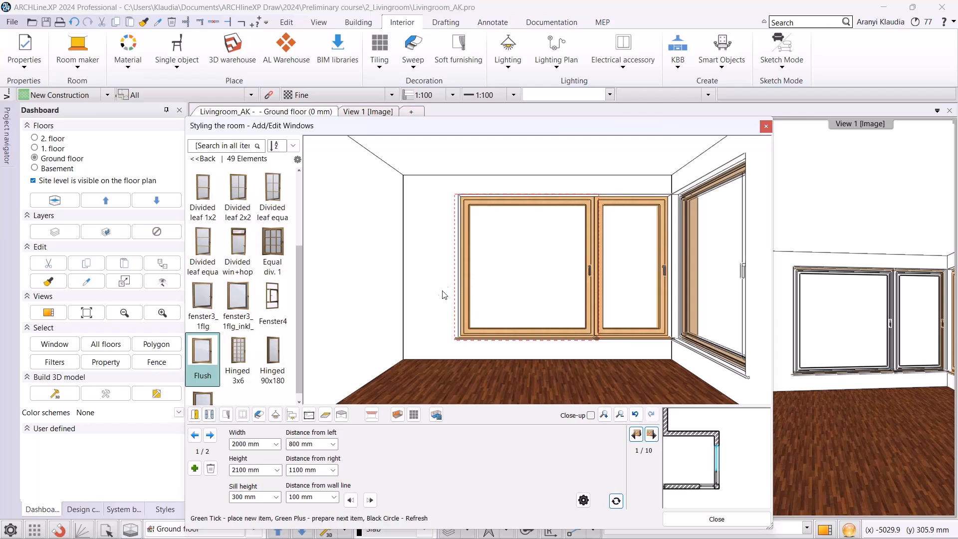
left_click(229, 416)
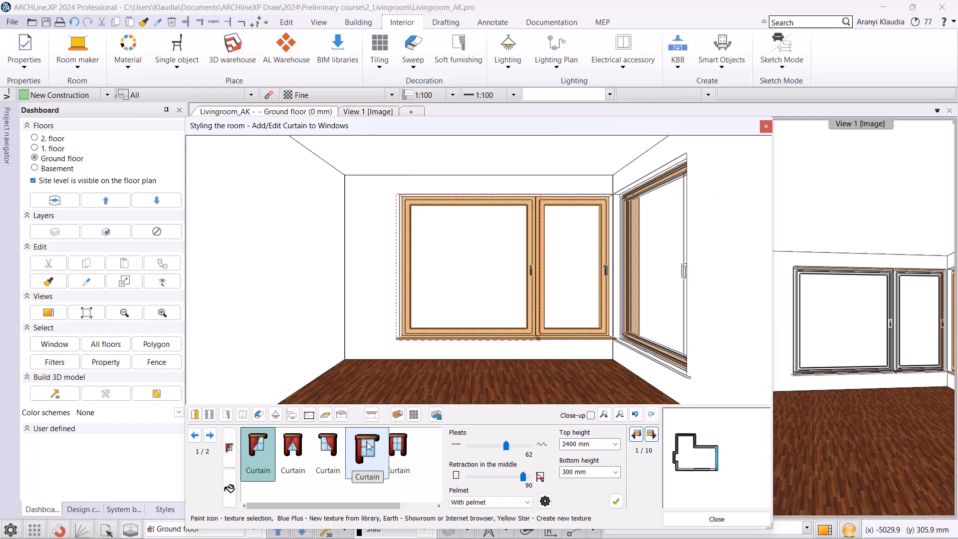
left_click(369, 446)
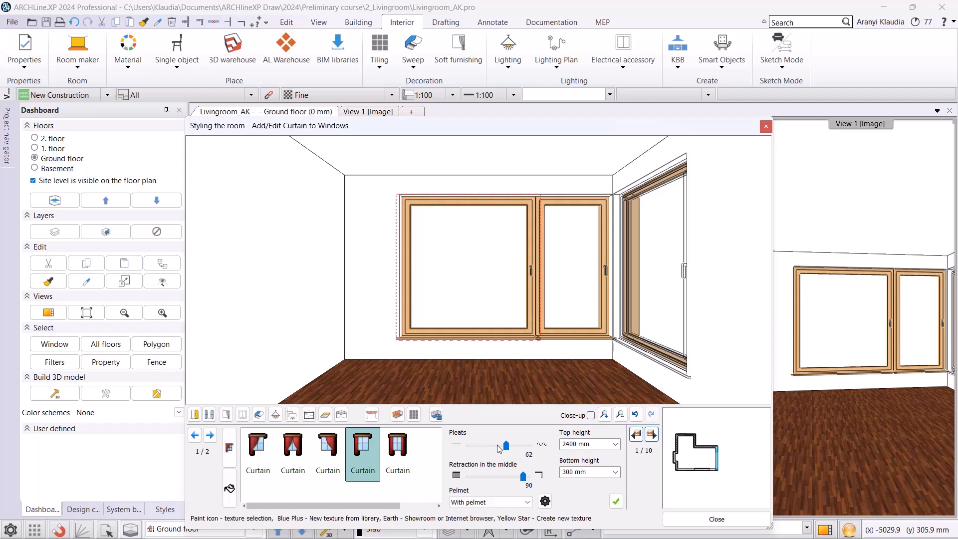
left_click_drag(507, 446, 505, 446)
left_click_drag(523, 477, 459, 493)
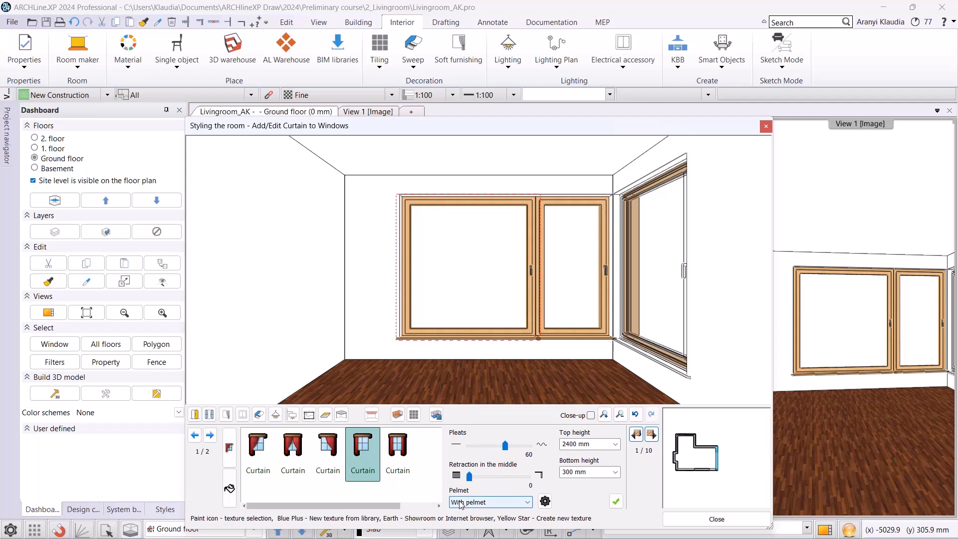
left_click(460, 503)
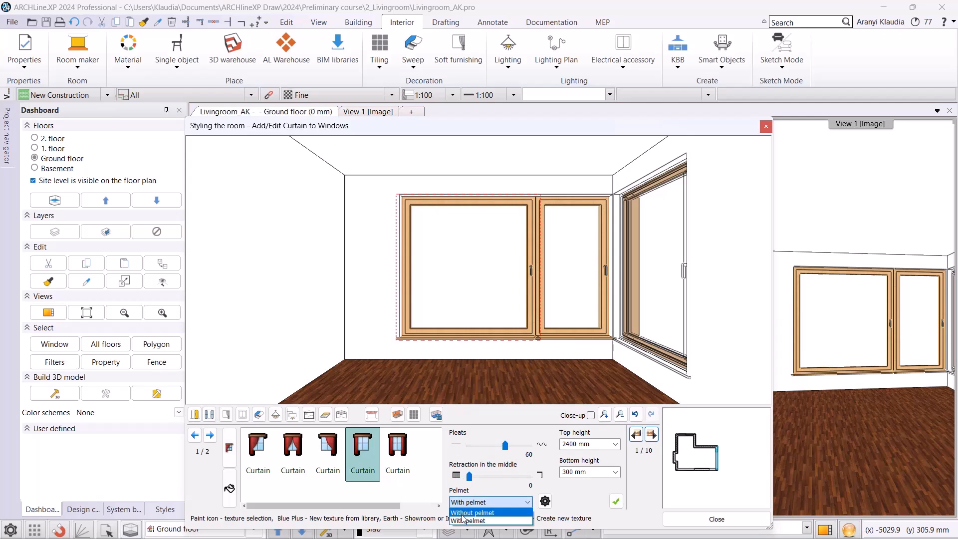
left_click(466, 513)
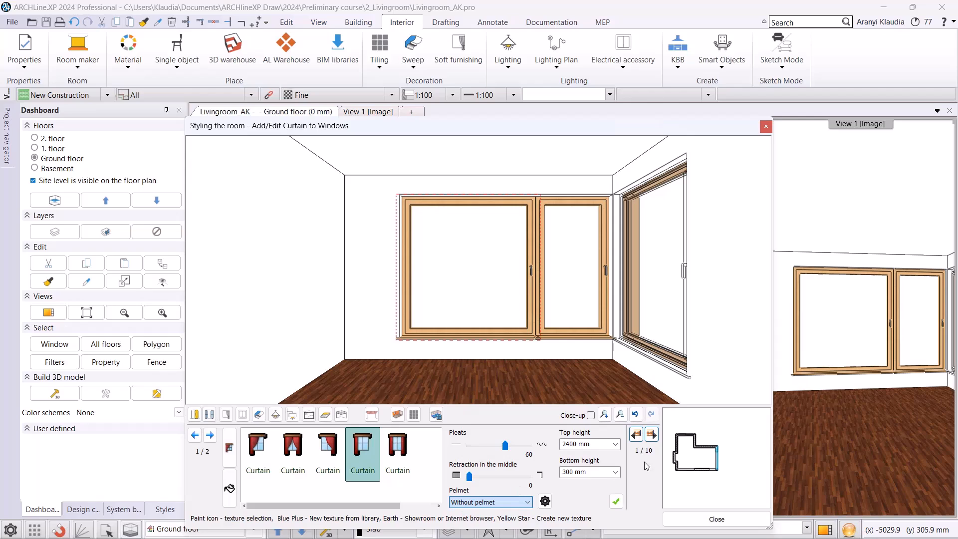
Set the curtain's top height to 2680 mm and bottom height to 20 mm, and place it on the wide window
left_click(593, 445)
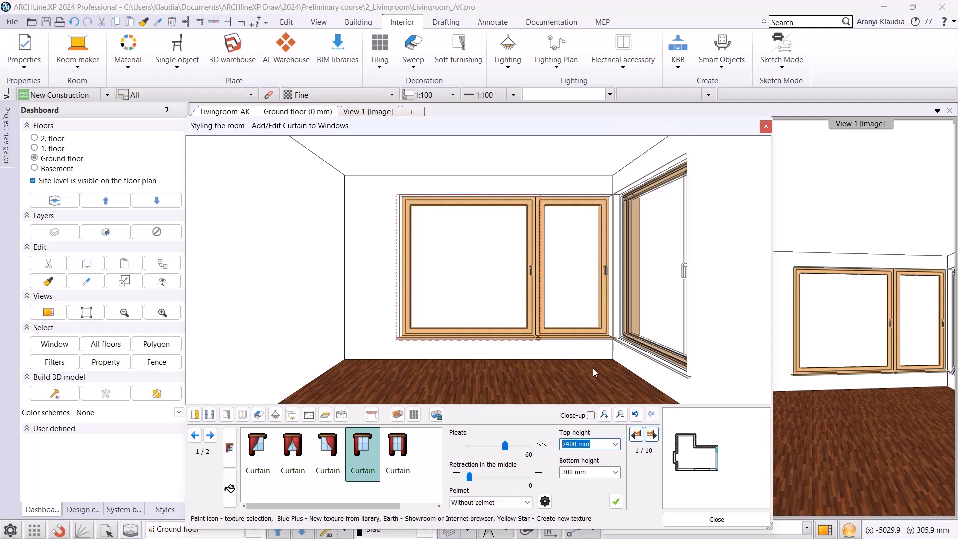
type("2680")
key("Tab")
type("20")
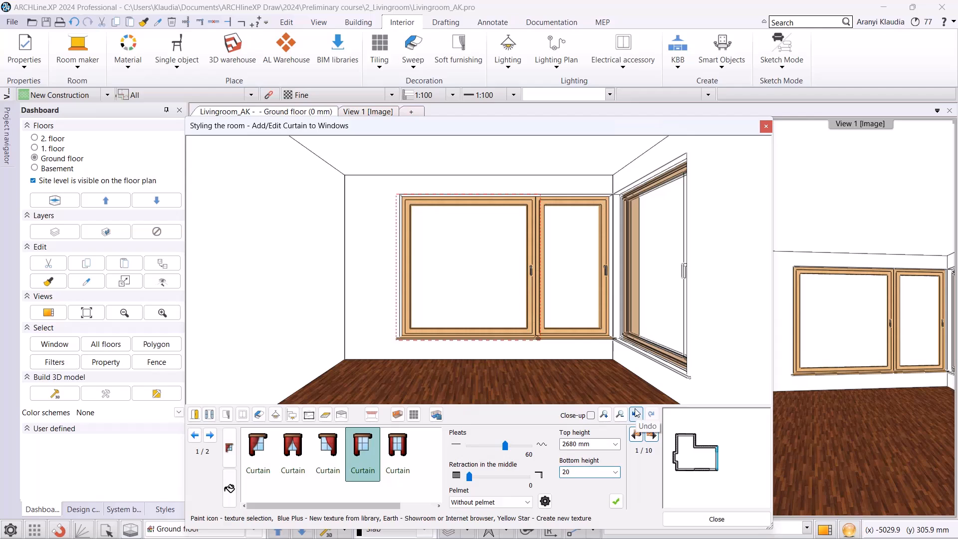
left_click(616, 501)
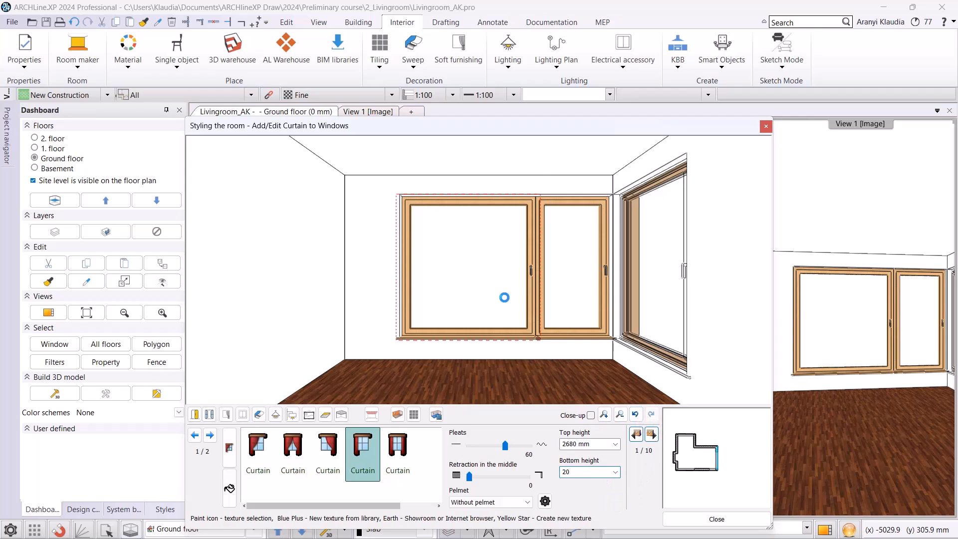
Apply the CURTAIN-002 texture to the curtain on wall 1
left_click(230, 490)
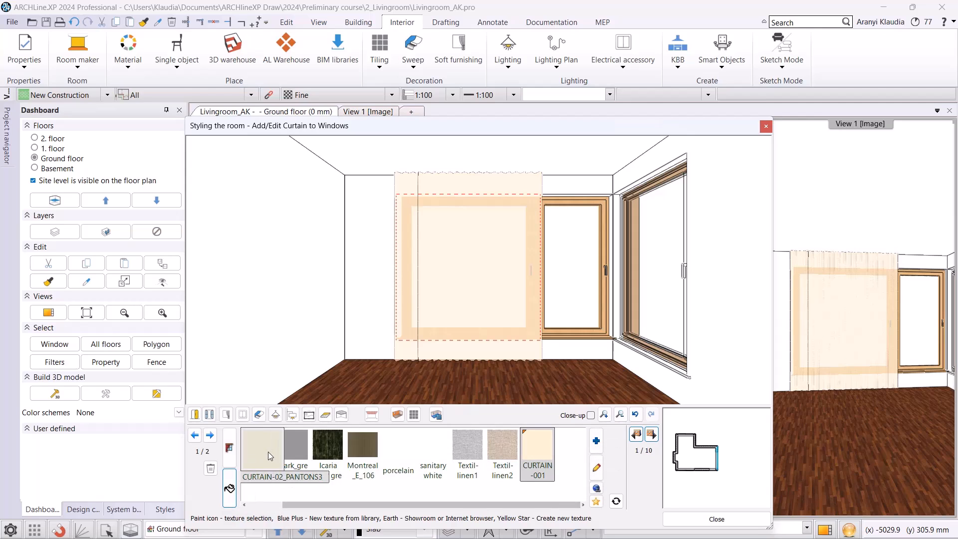
scroll(268, 451, "up", 5)
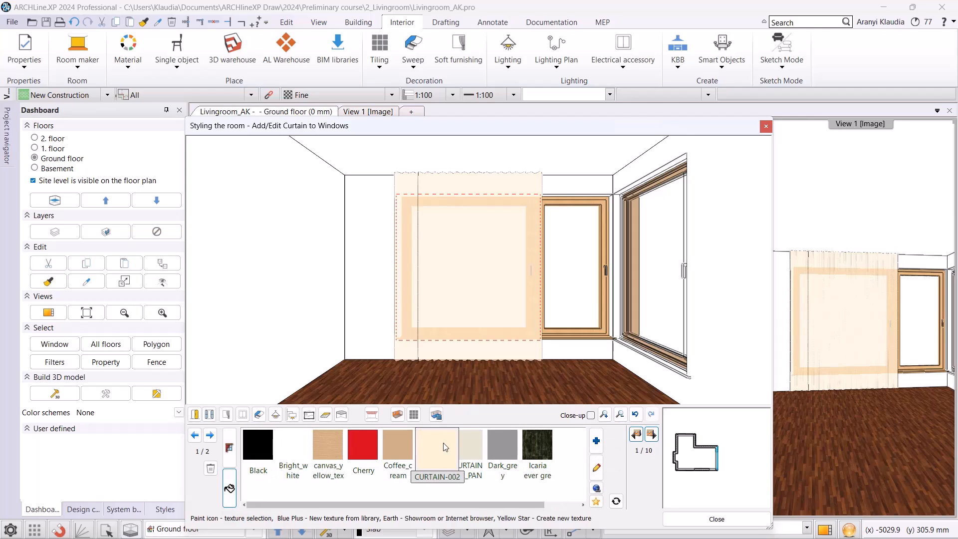
left_click(444, 446)
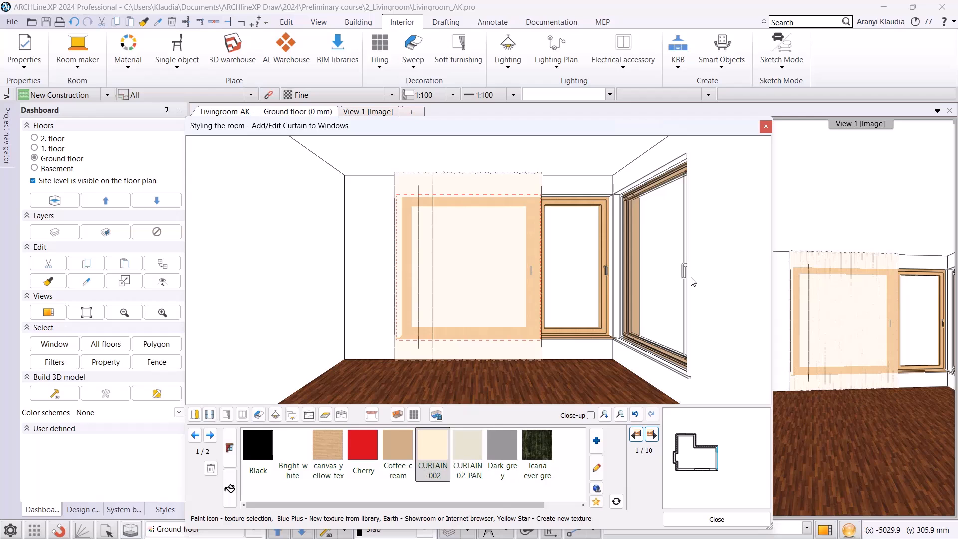
Apply the Montreal_E_103 material from the Rovitex brand in AL Warehouse to the curtain on wall 1
left_click(636, 435)
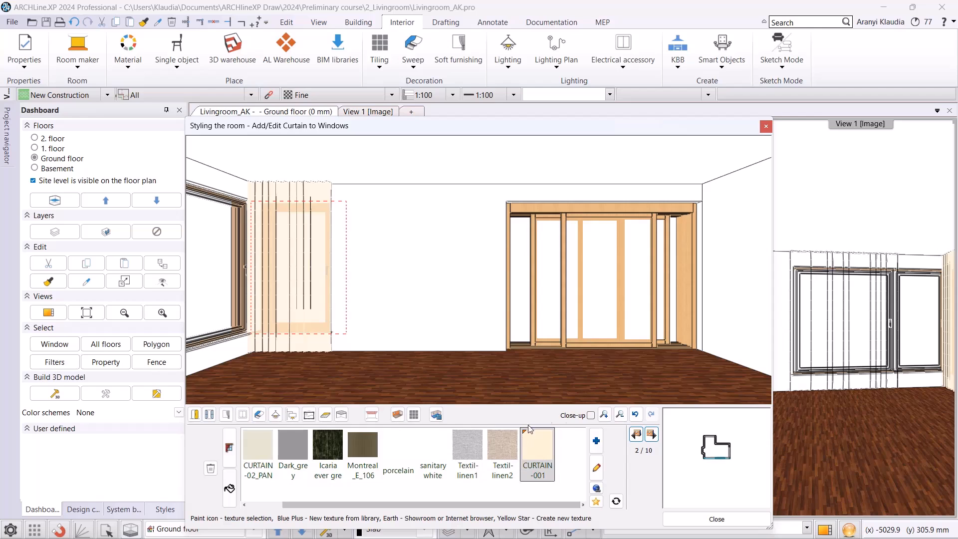
left_click(637, 435)
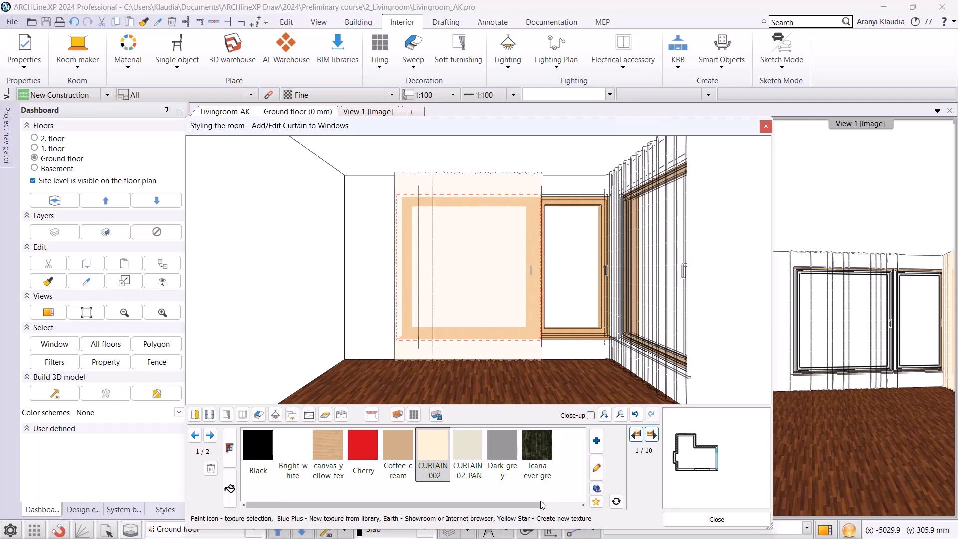
left_click(597, 488)
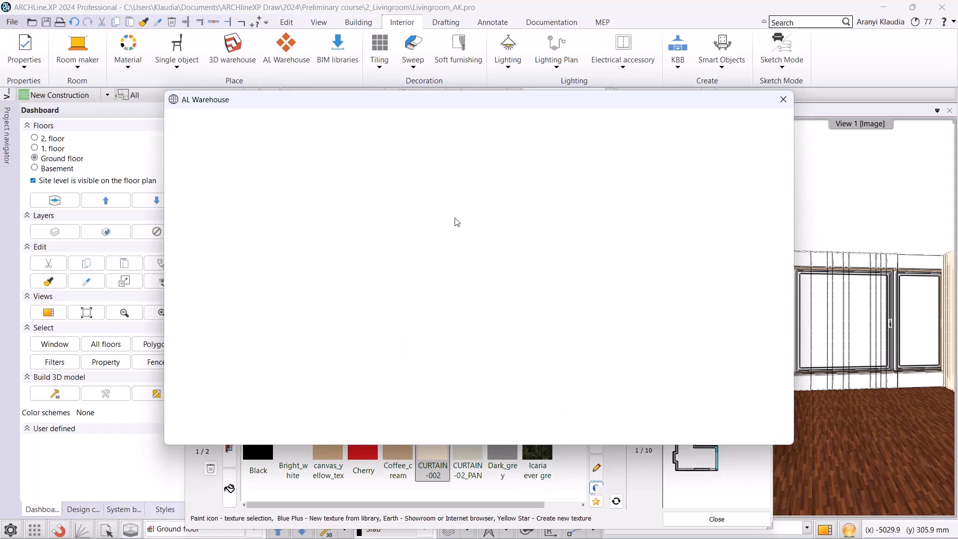
left_click(229, 222)
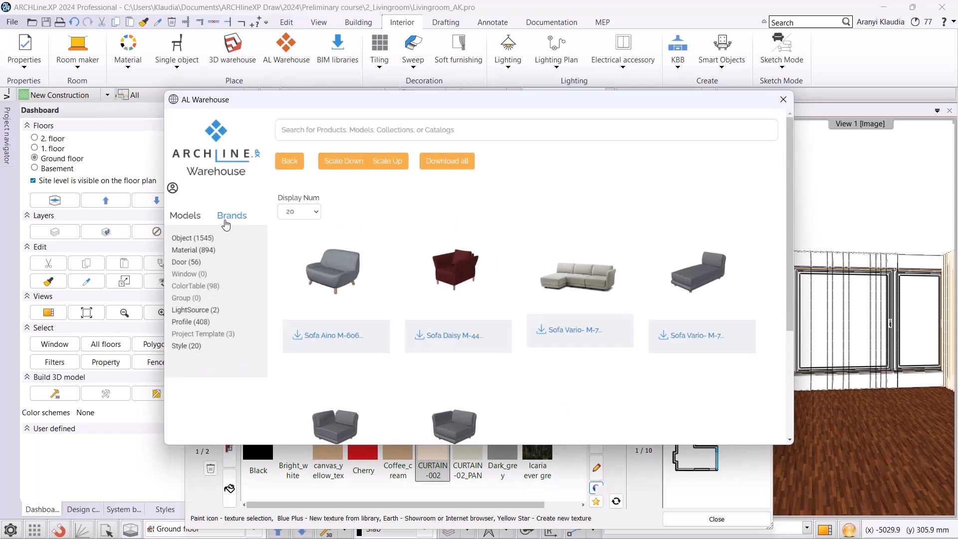
left_click(212, 255)
left_click(199, 370)
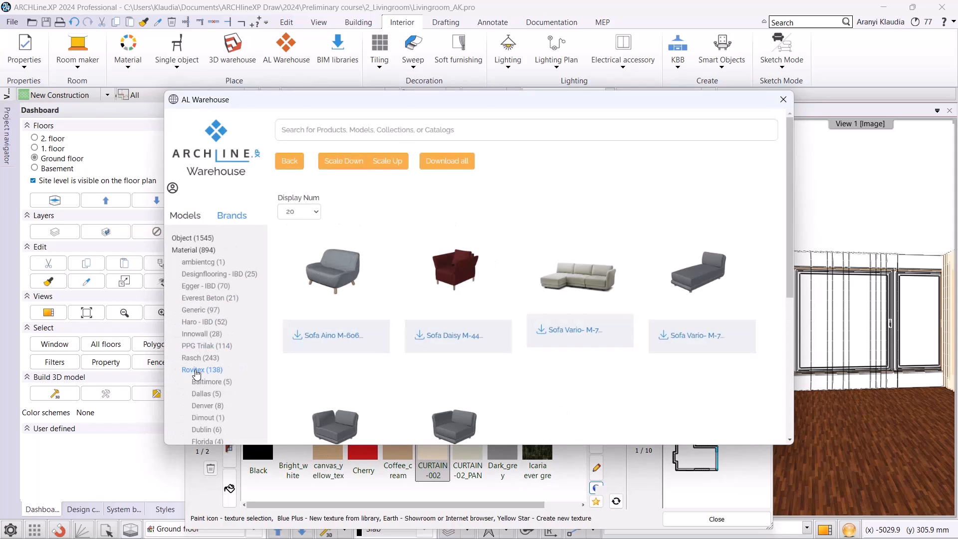
scroll(197, 379, "down", 2)
left_click(213, 355)
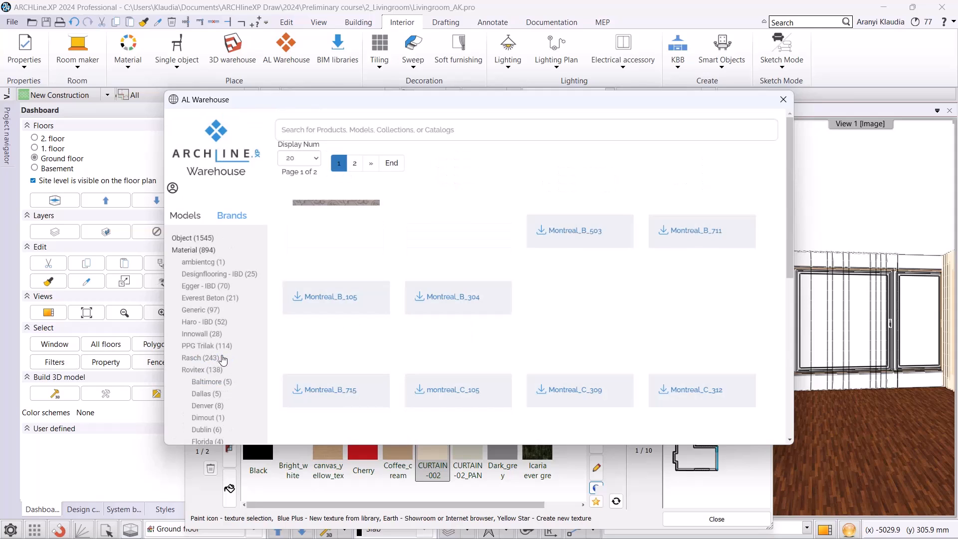
scroll(603, 250, "down", 10)
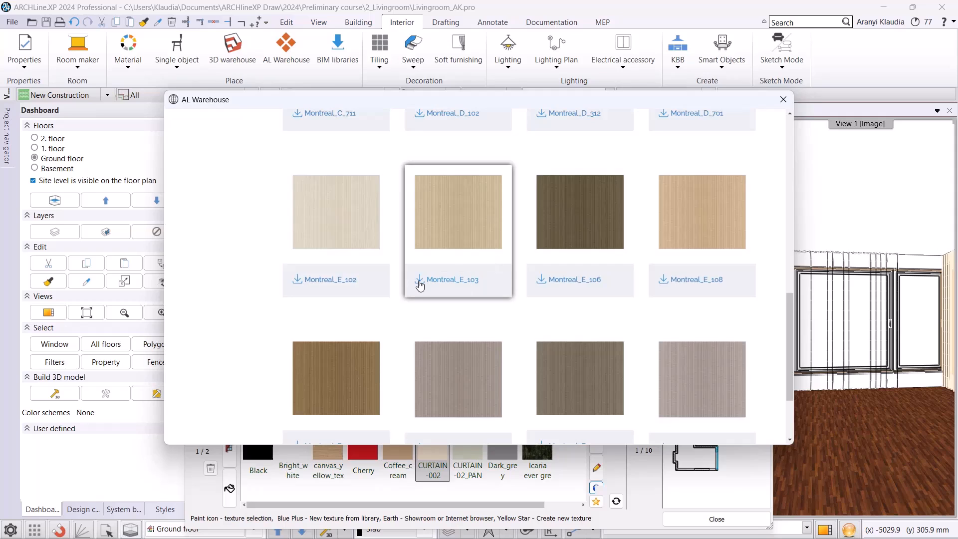
left_click(420, 286)
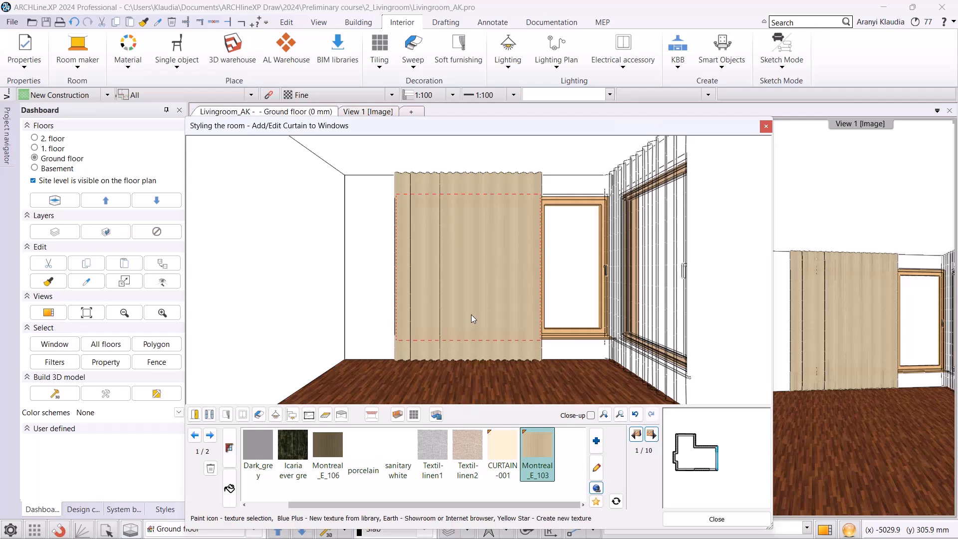
Switch to Chrome and open the Sanderson Design Group's official Sanderson website in a new tab
mouse_move(538, 538)
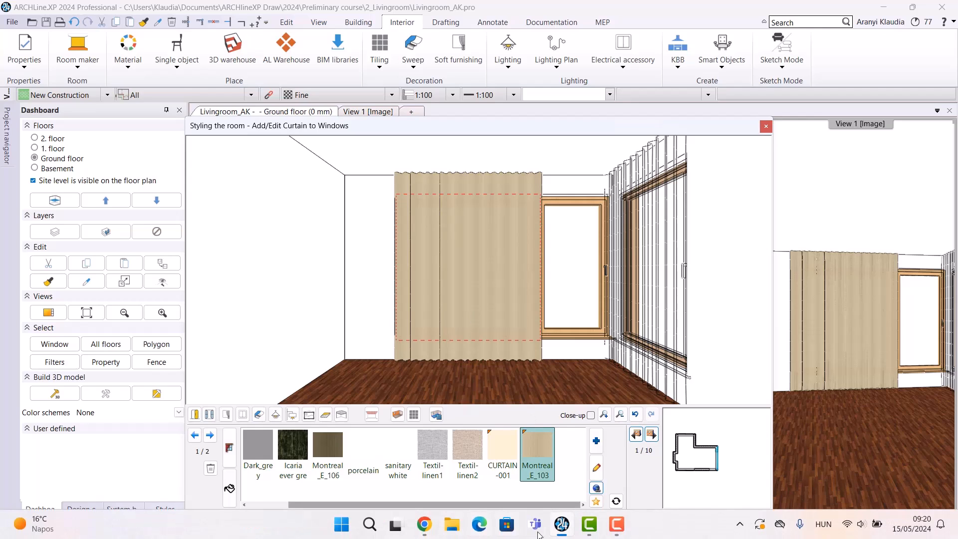
left_click(424, 524)
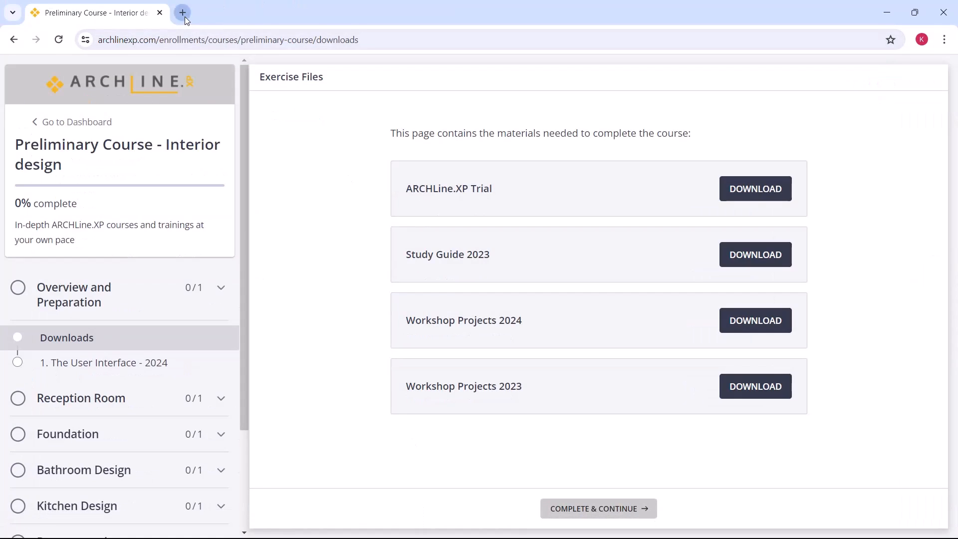
left_click(182, 13)
type("san francisco")
key("Down")
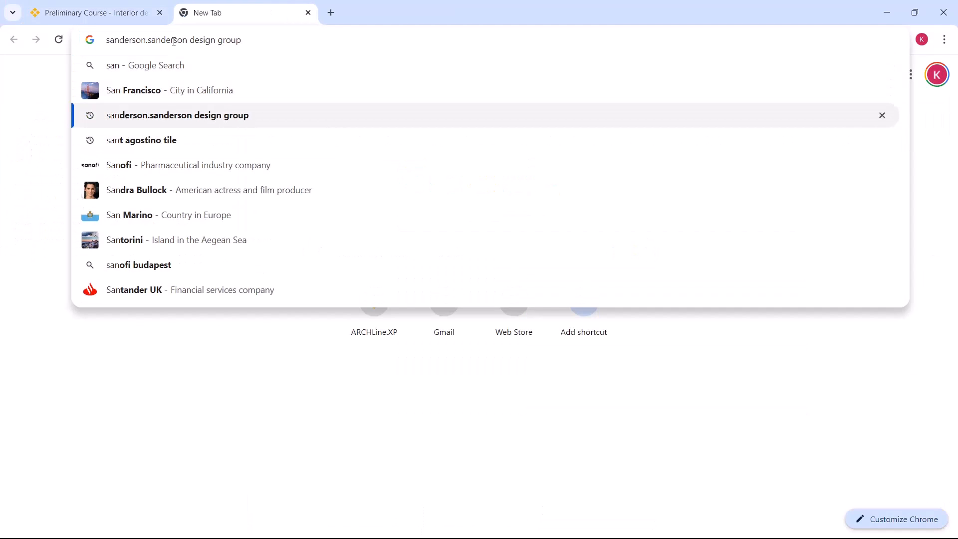
key("Return")
left_click(262, 183)
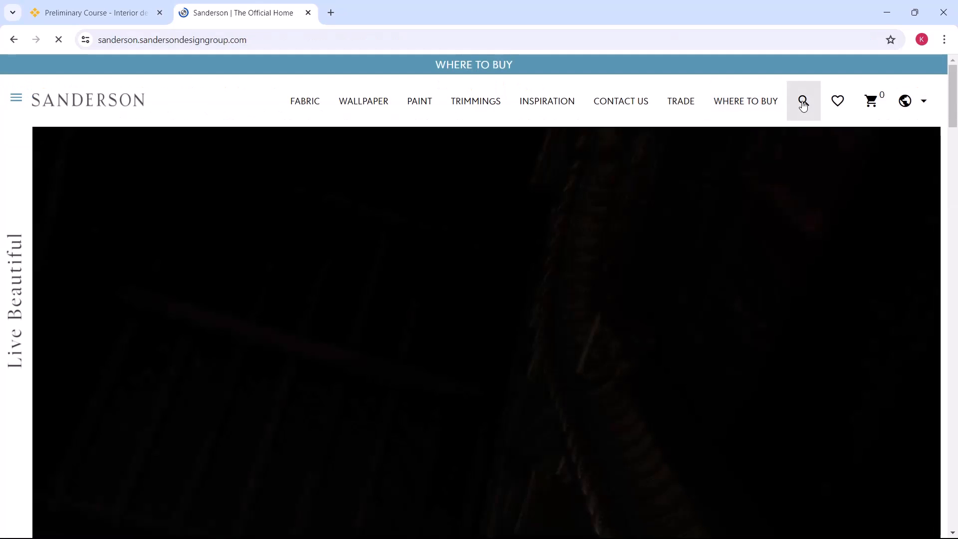
Search the site for "icaria ever green", open the Icaria Evergreen fabric and copy its image
left_click(803, 104)
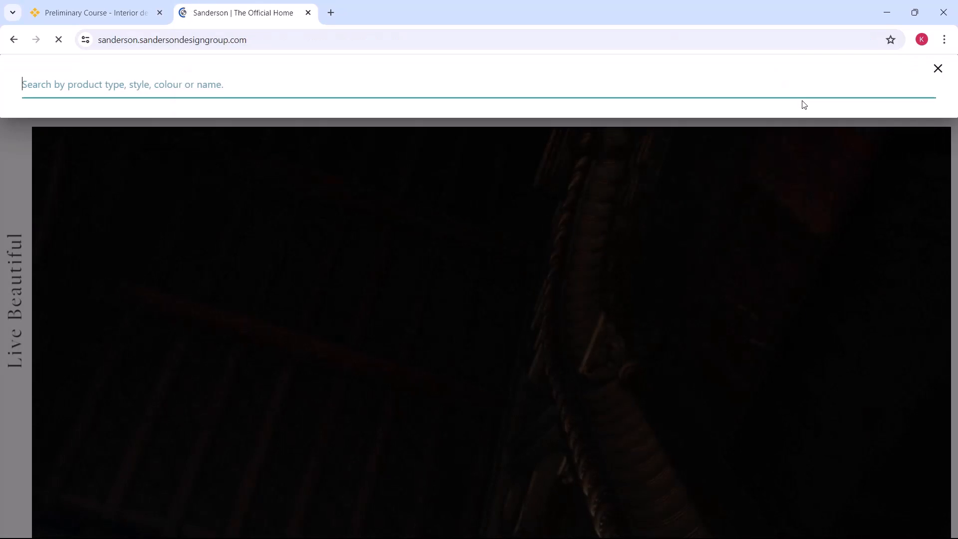
type("icaria ever green")
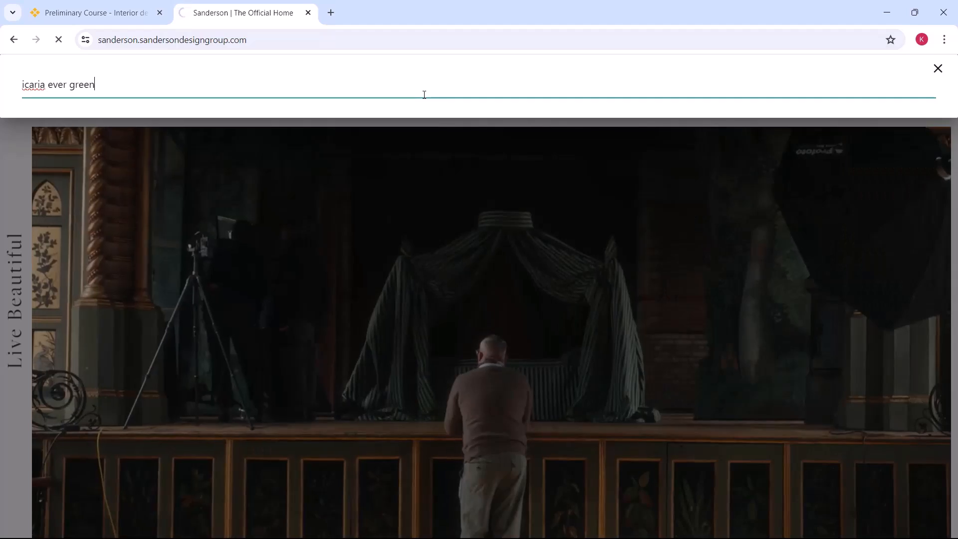
key("Return")
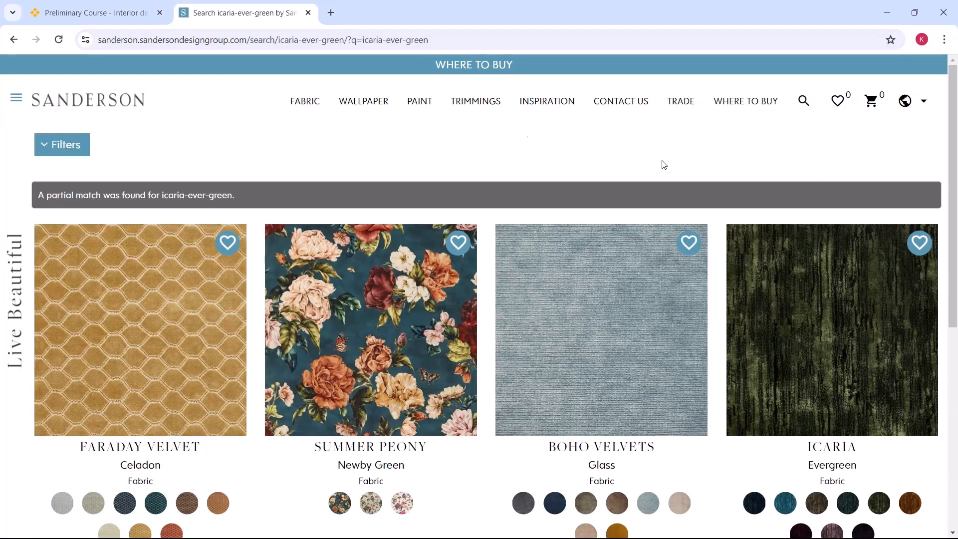
left_click(813, 315)
scroll(418, 397, "down", 1)
right_click(167, 353)
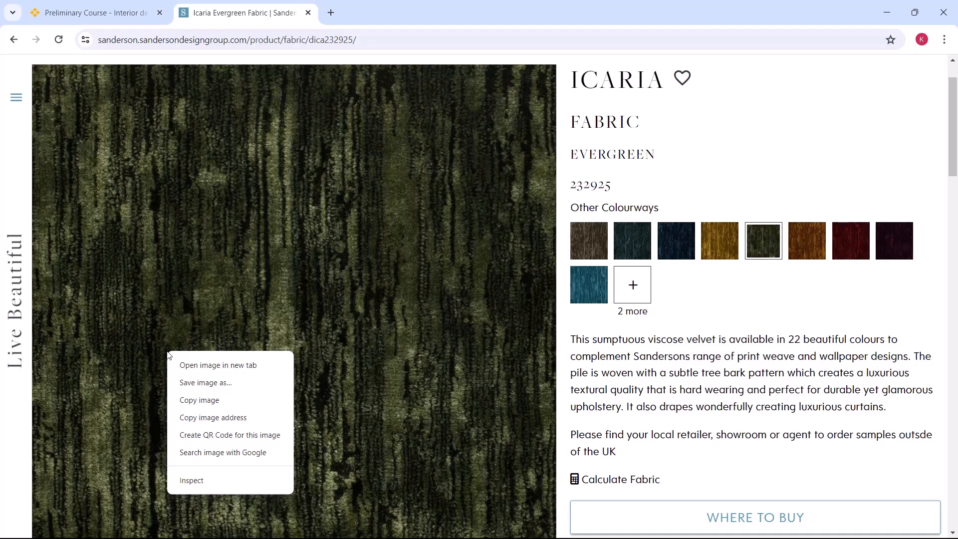
left_click(207, 402)
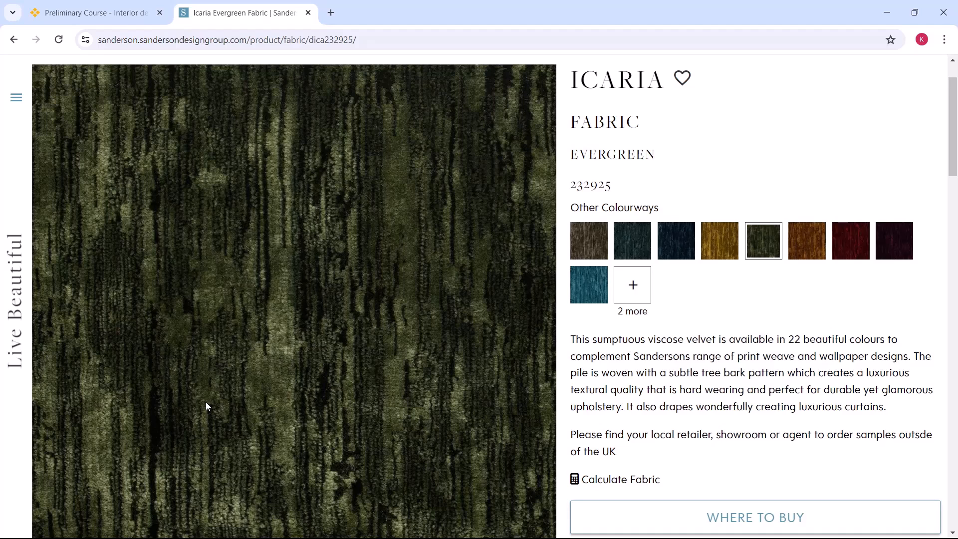
Return to ARCHLine.XP, start a new material for the curtain and paste the copied fabric image as its texture
left_click(887, 12)
left_click_drag(594, 126, 595, 98)
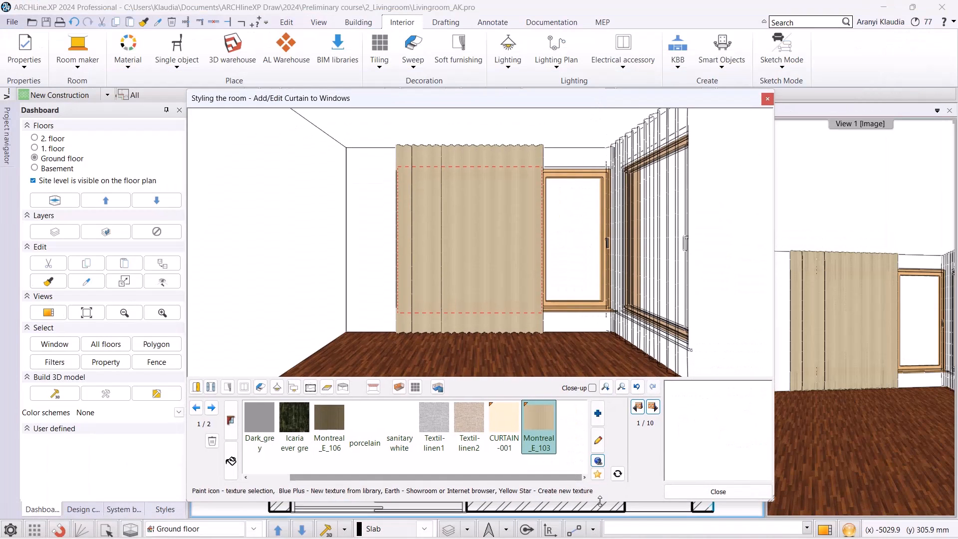
left_click(598, 474)
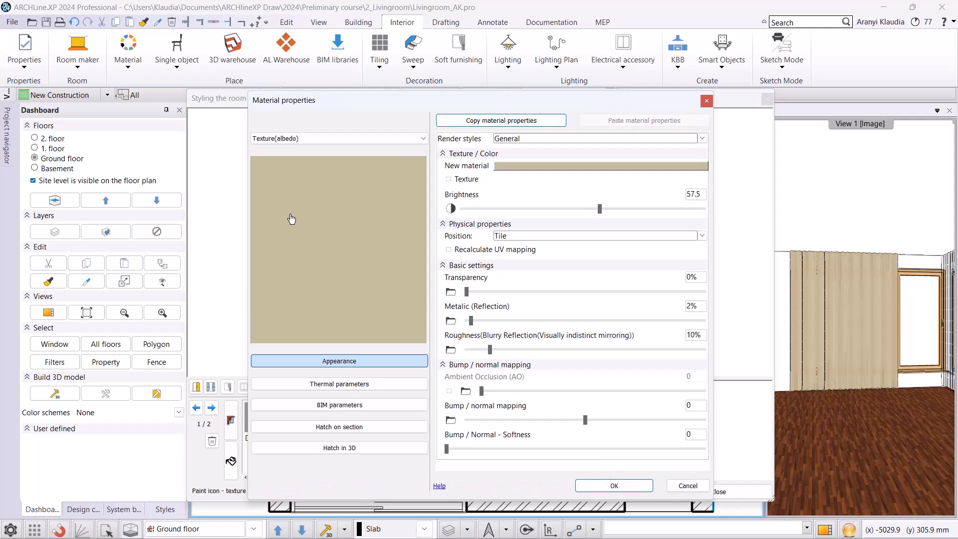
right_click(363, 227)
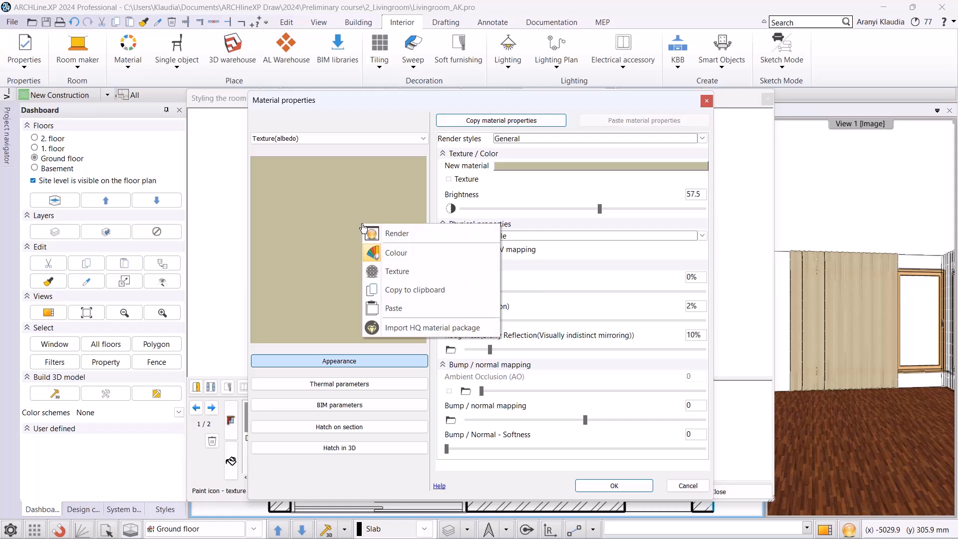
left_click(394, 310)
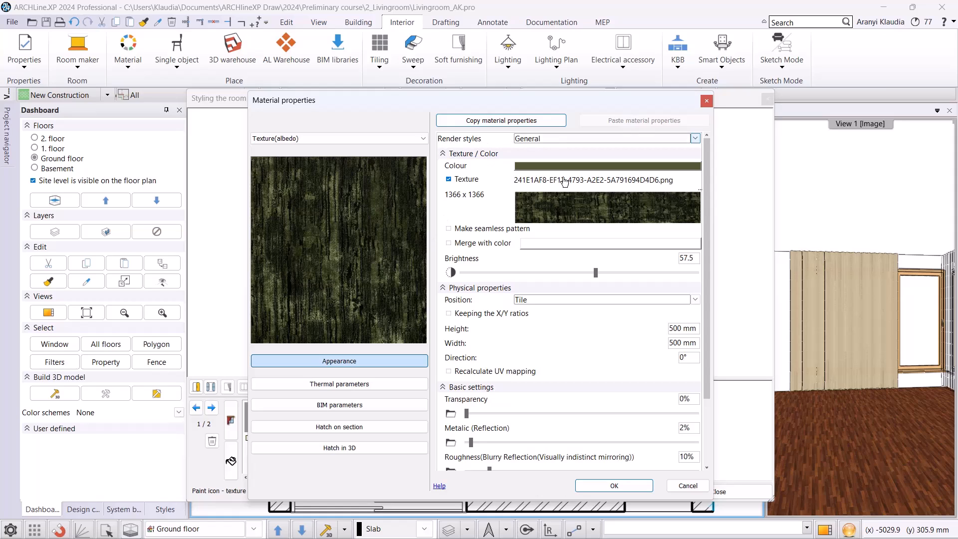
Set the new material's render style to Fabric and its texture position to Stretch
left_click(522, 145)
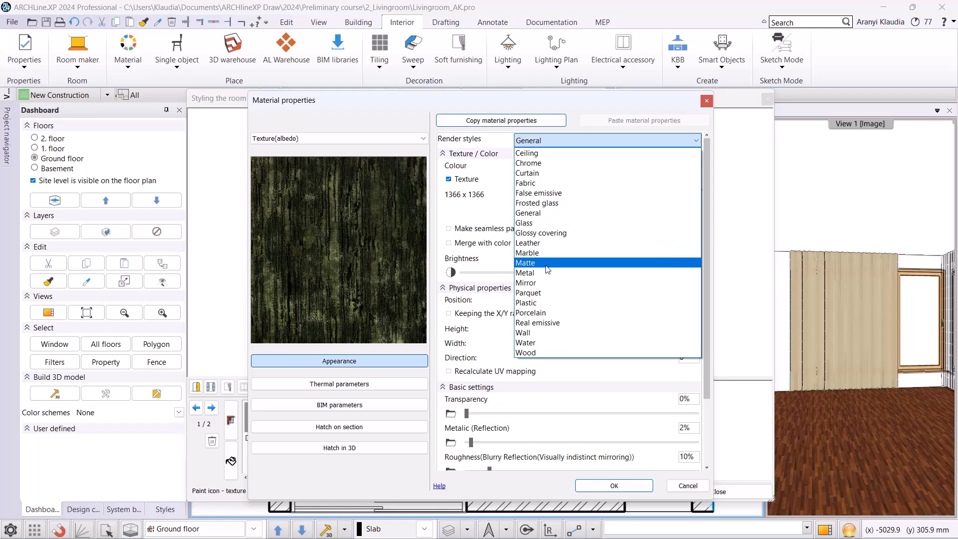
left_click(537, 183)
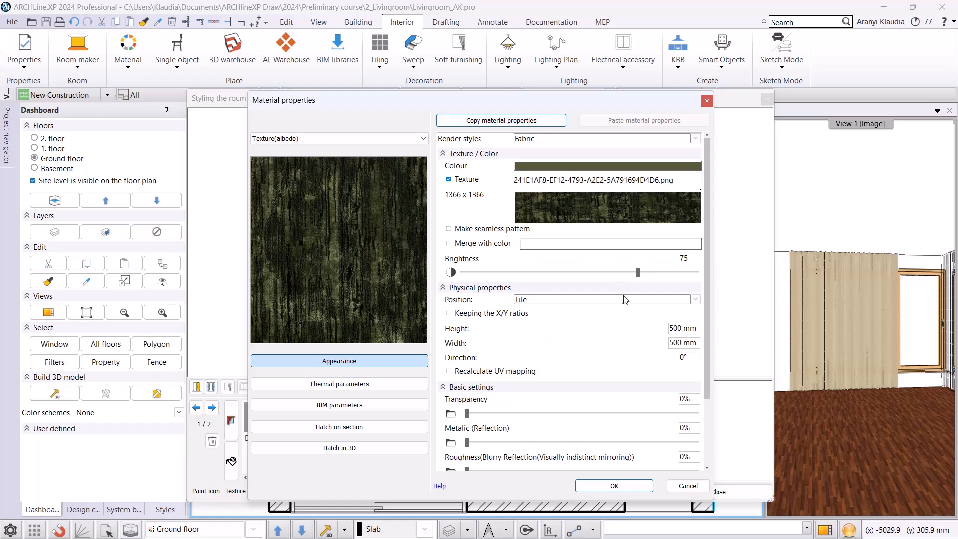
left_click(522, 301)
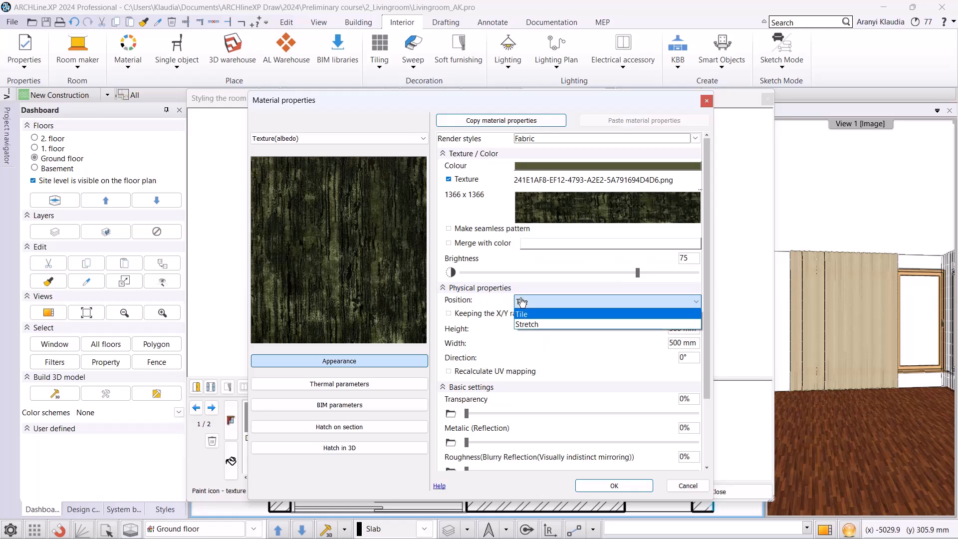
left_click(529, 325)
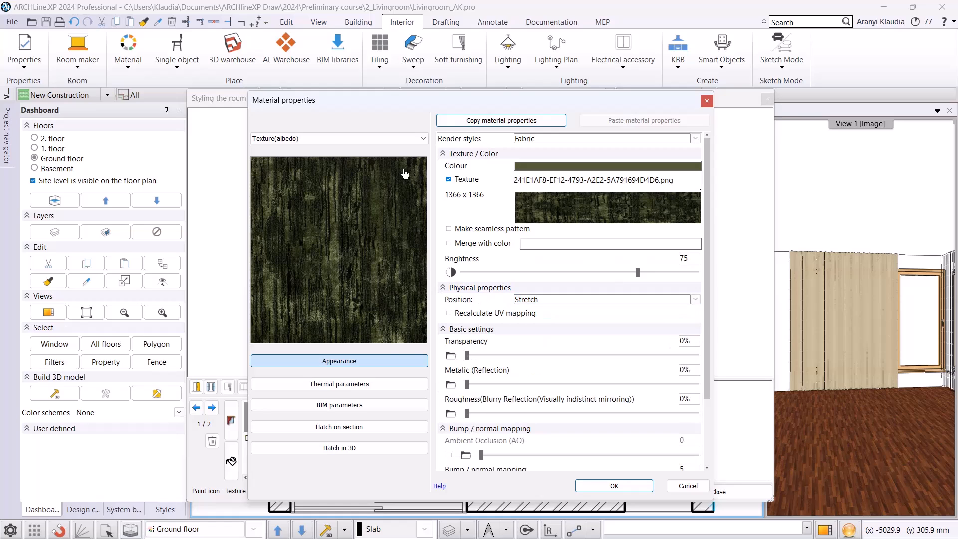
Save the material as "Icaria ever green" under FABRICS (TEXTILE, CURTAIN, LEATHER), subcategory Curtain, with Sanderson as producer
left_click(615, 486)
type("Icaria ever green")
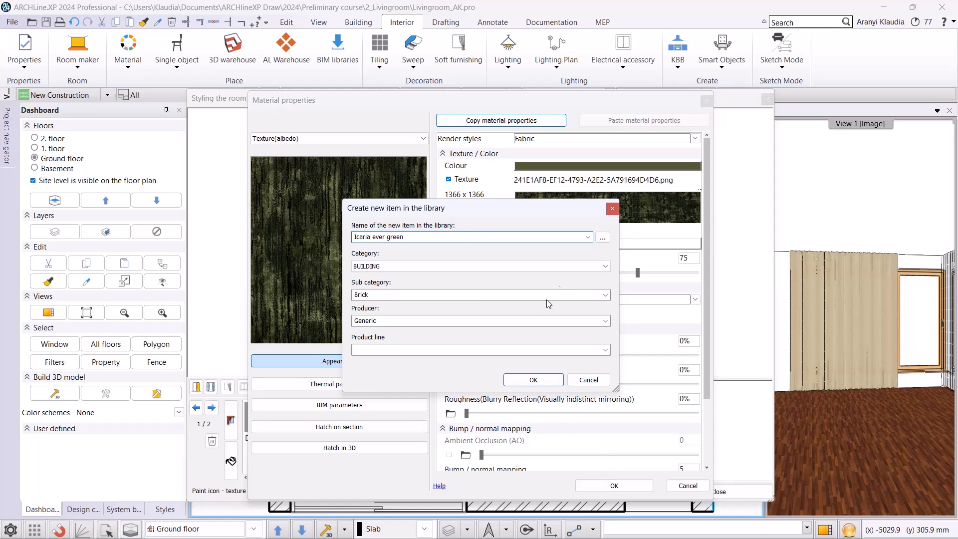
left_click(563, 268)
left_click(440, 307)
left_click(549, 296)
left_click(544, 314)
left_click(574, 322)
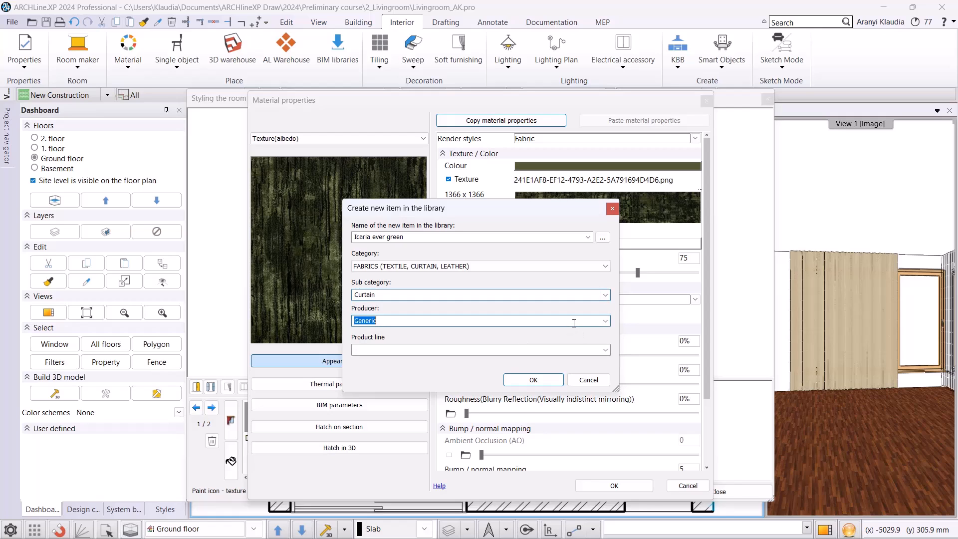
type("Sanderson")
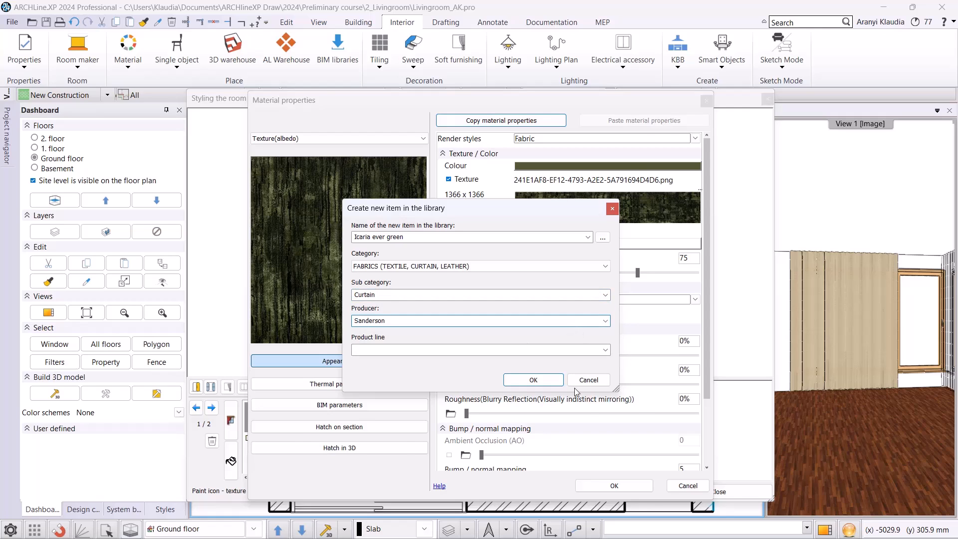
left_click(533, 380)
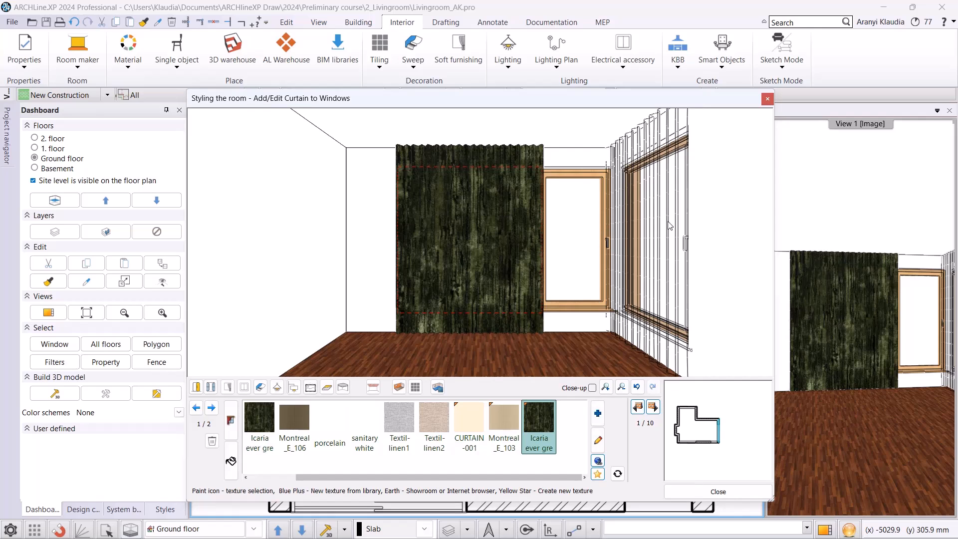
Apply the Icaria ever green texture to the curtain on wall 2
left_click(654, 407)
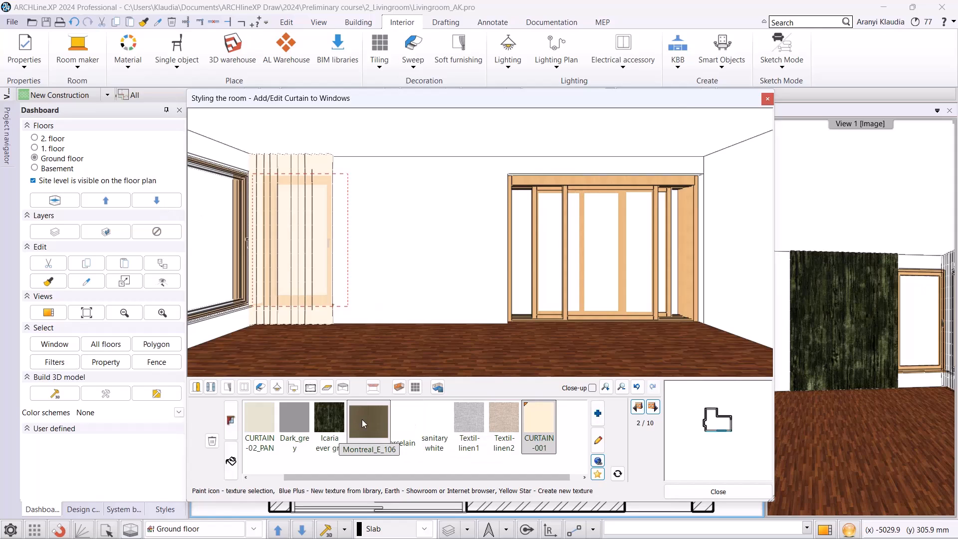
left_click(340, 417)
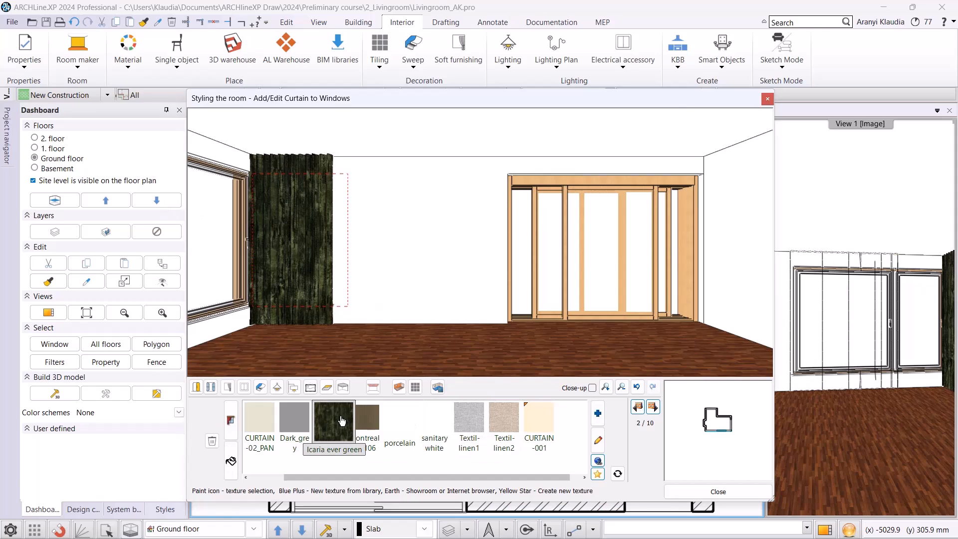
Place a 3 Horizontal group of 1 gang light switches on wall 2 and shift it to 3680 mm from the left
left_click(245, 388)
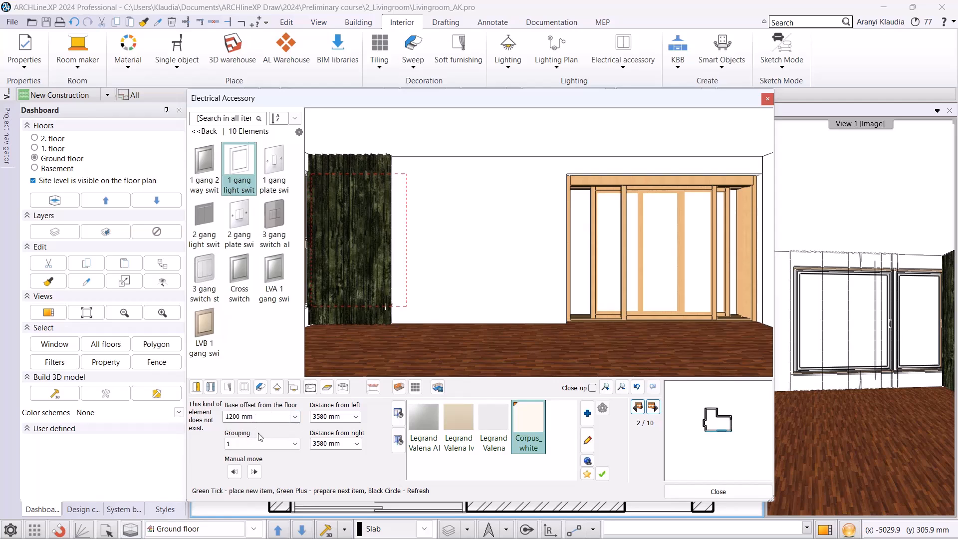
left_click(267, 444)
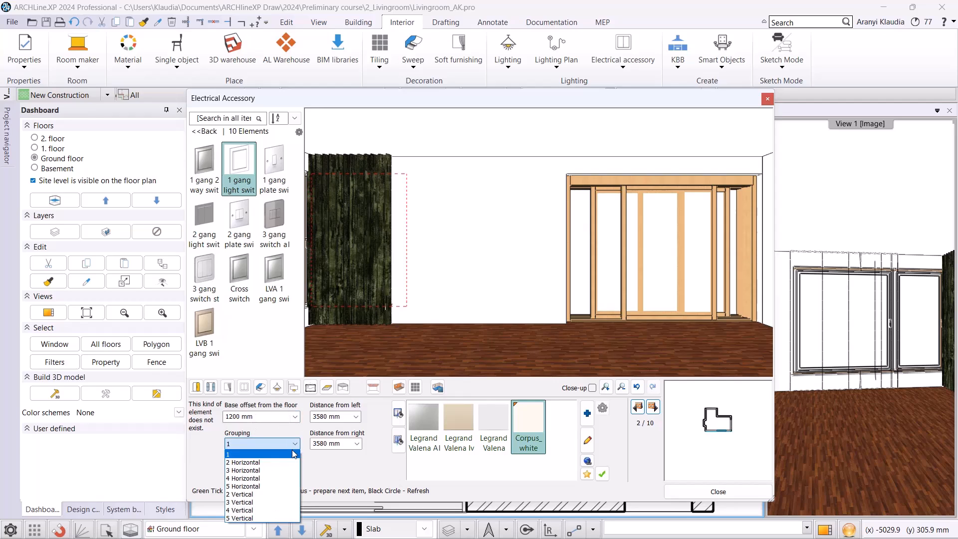
left_click(275, 470)
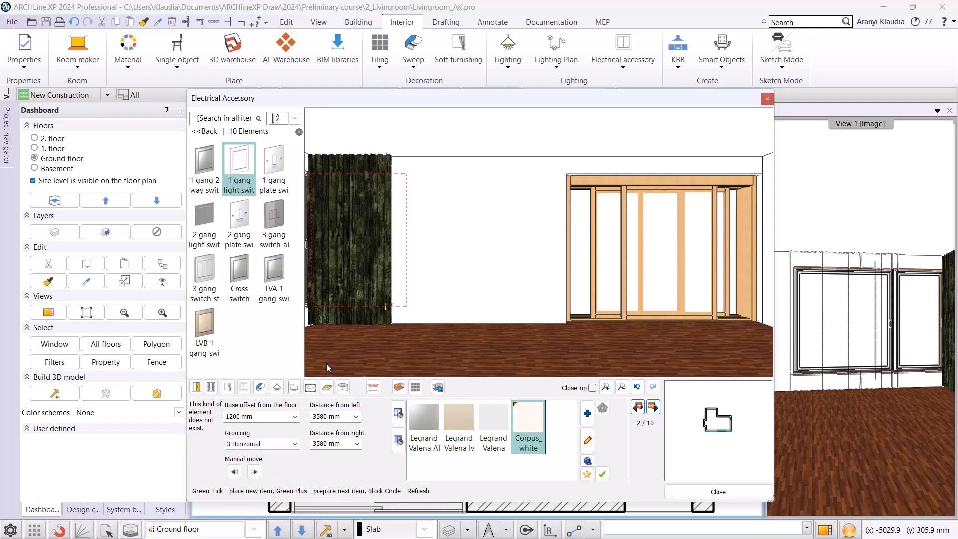
left_click(603, 474)
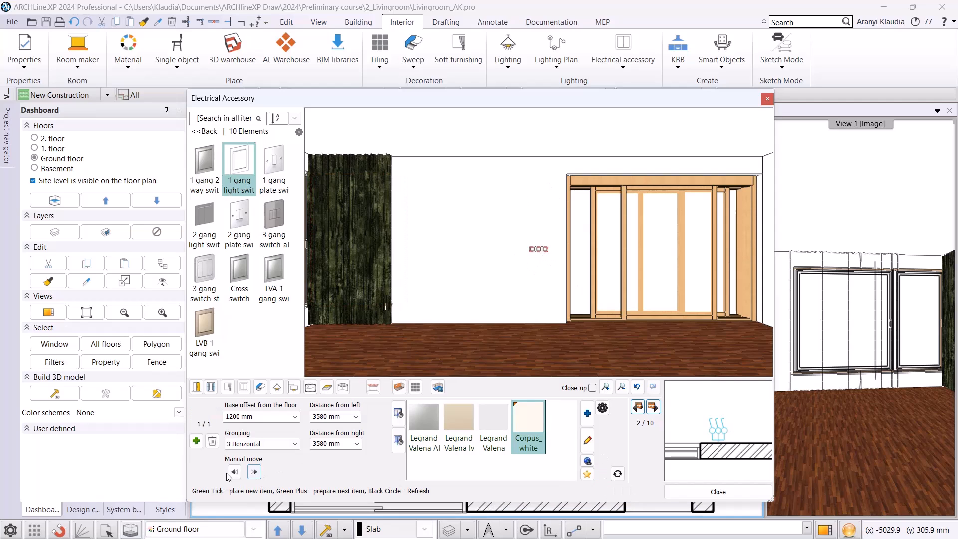
left_click(255, 475)
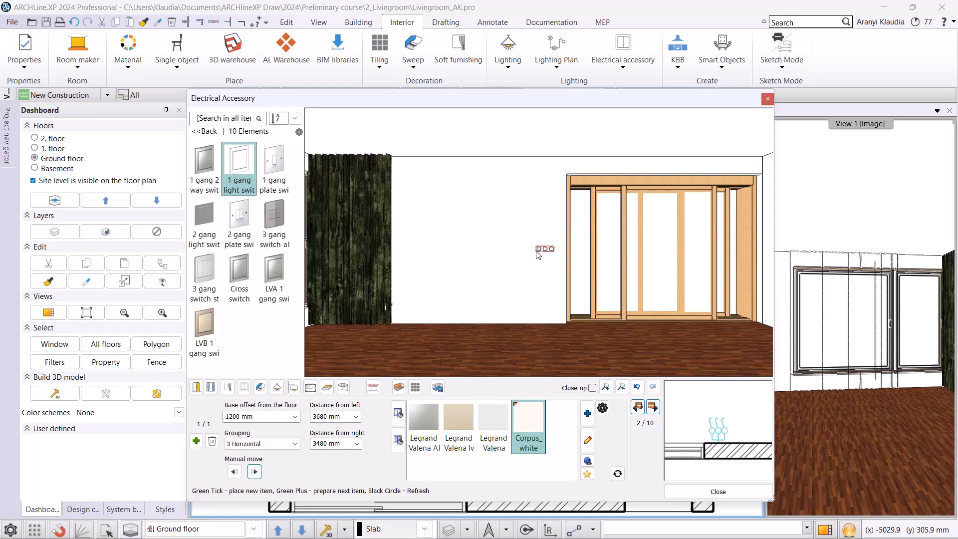
Add a 3 Horizontal group of 1 gang standard sockets at 400 mm base offset, shifted to 3680 mm from the left
left_click(196, 441)
left_click(206, 134)
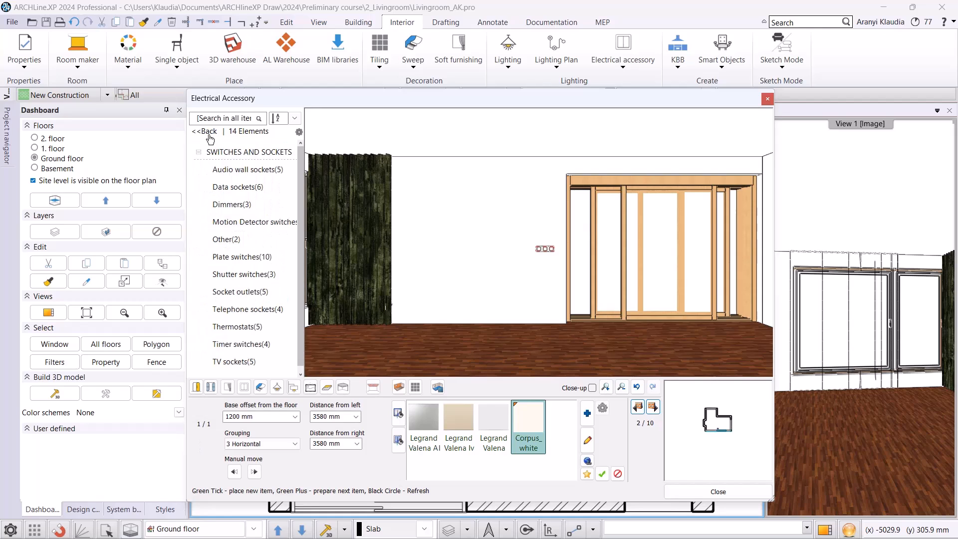
left_click(238, 292)
left_click(212, 183)
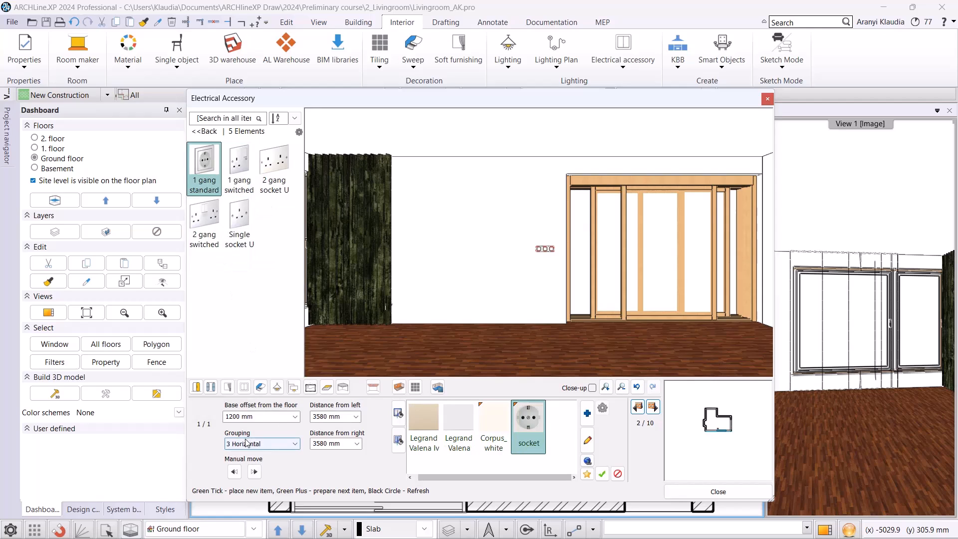
left_click(226, 417)
type("4")
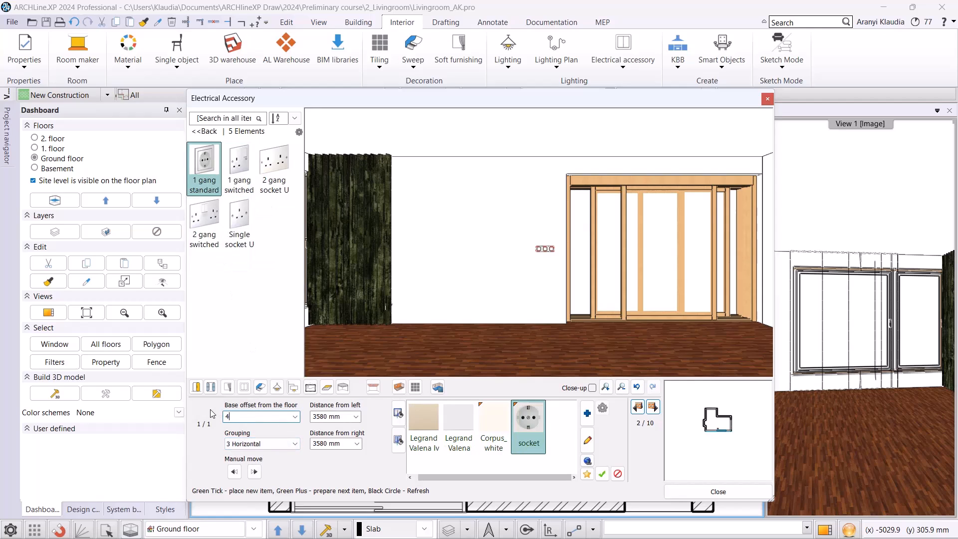
type("00")
left_click(602, 474)
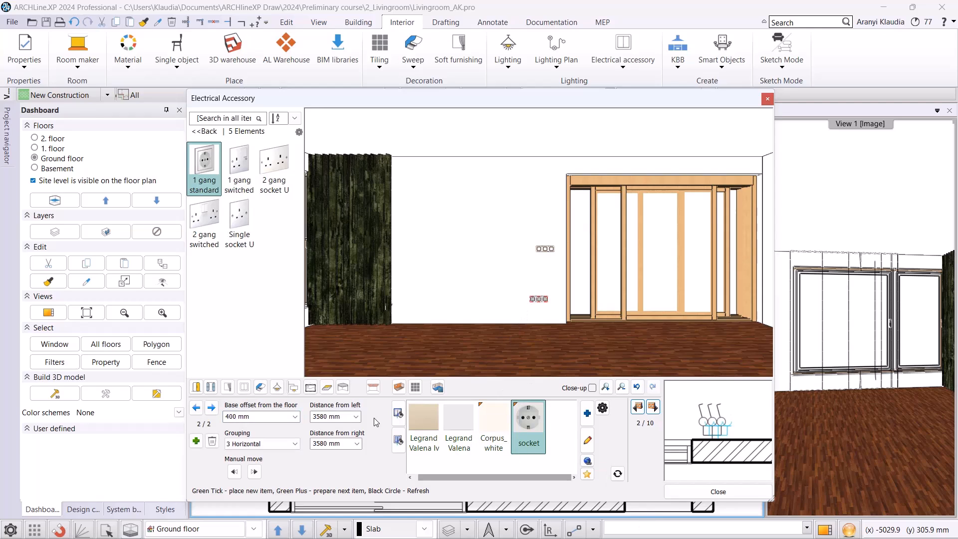
left_click(255, 471)
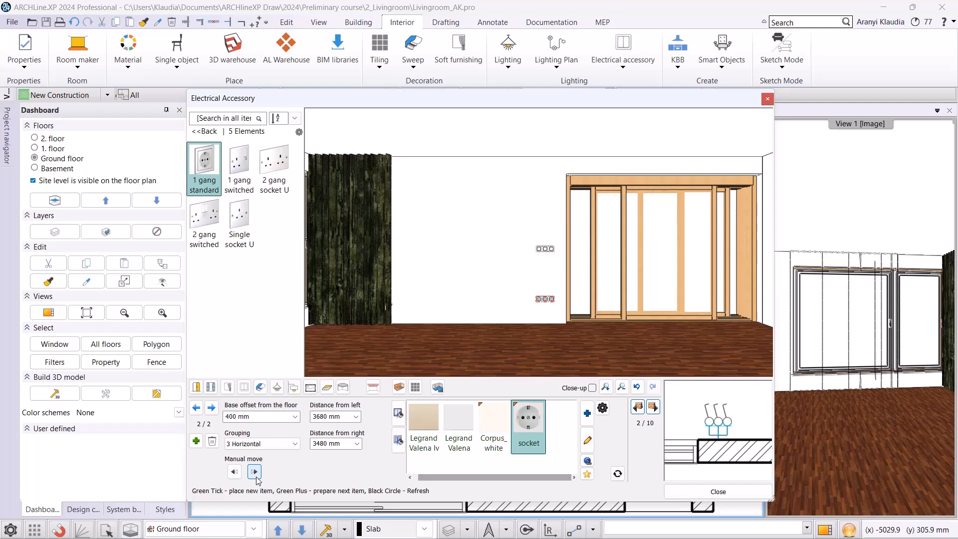
Add a crown moulding with the px-022 profile, 50 mm wide and 50 mm high, at 2700 mm base offset
left_click(260, 388)
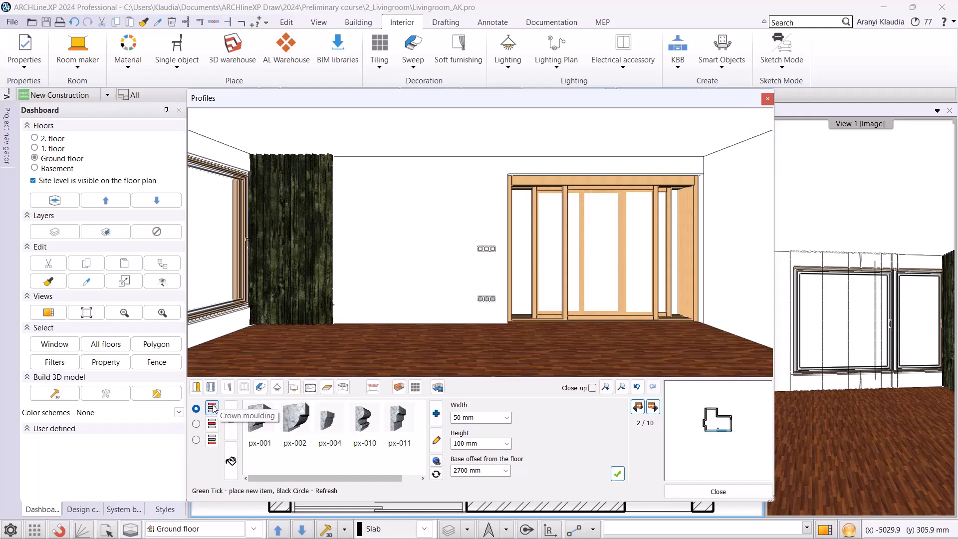
scroll(317, 463, "down", 3)
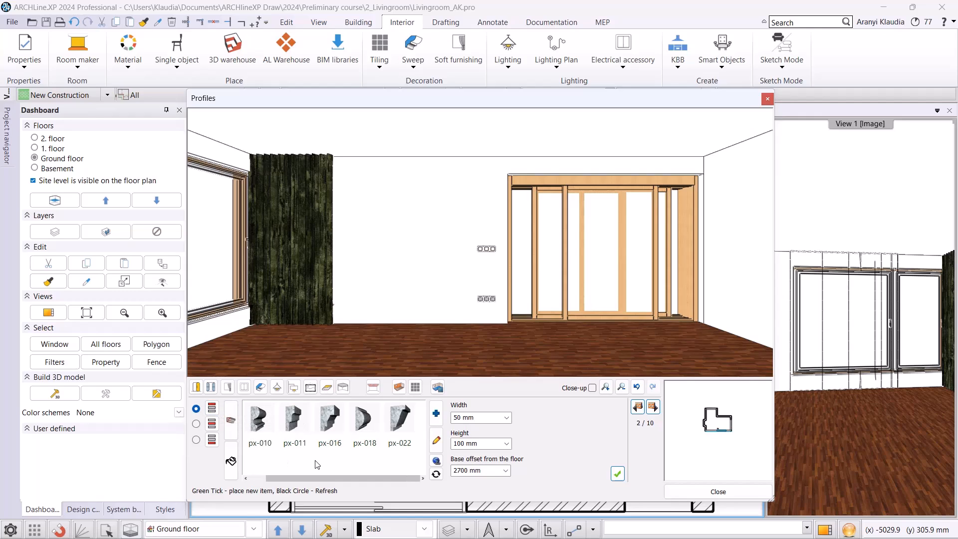
left_click(399, 420)
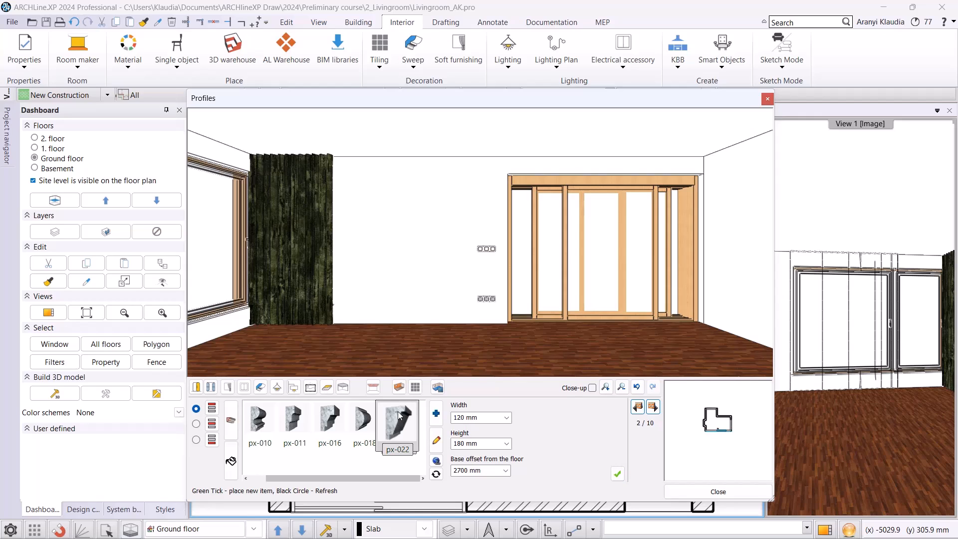
left_click(479, 419)
type("50")
left_click(486, 443)
type("5")
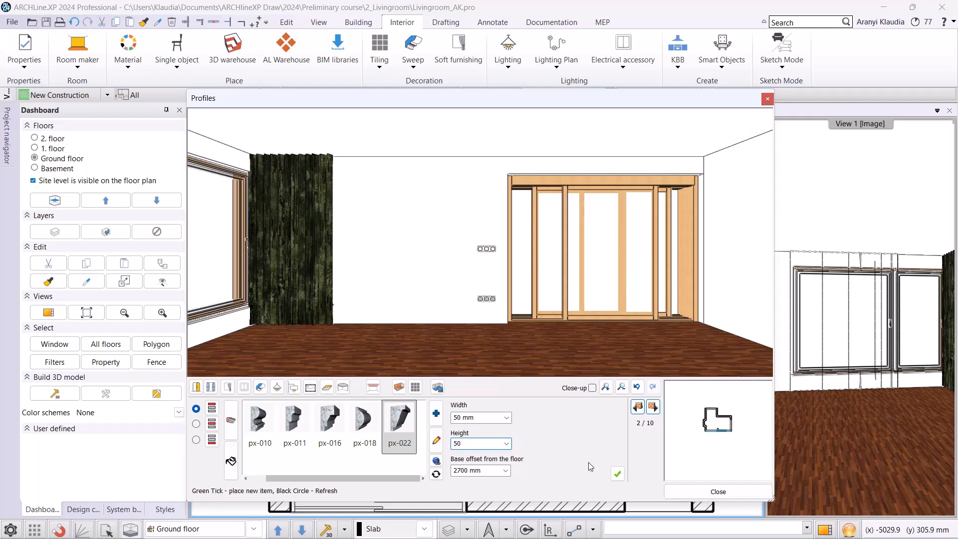
left_click(618, 473)
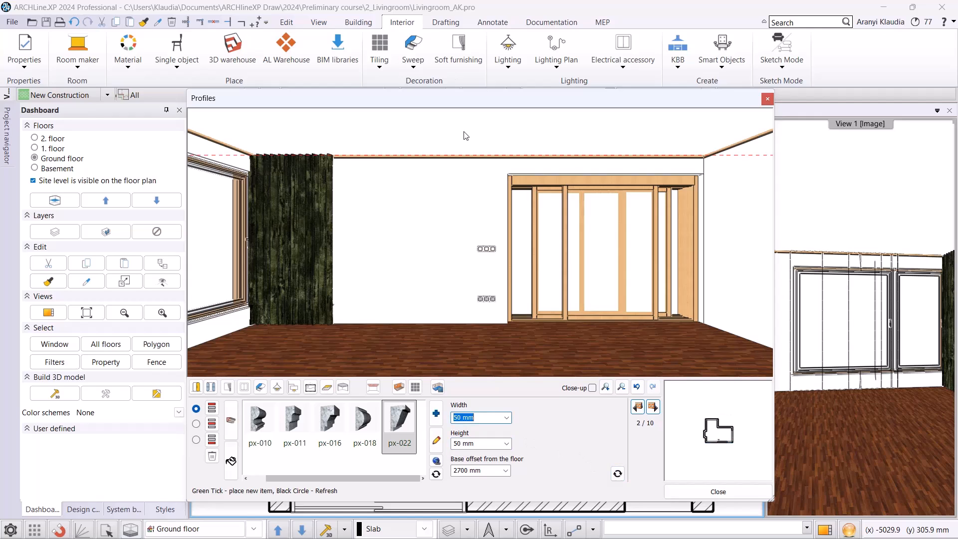
Search the materials for "light" and apply LIGHT GRAY 17 to the crown moulding
left_click(230, 459)
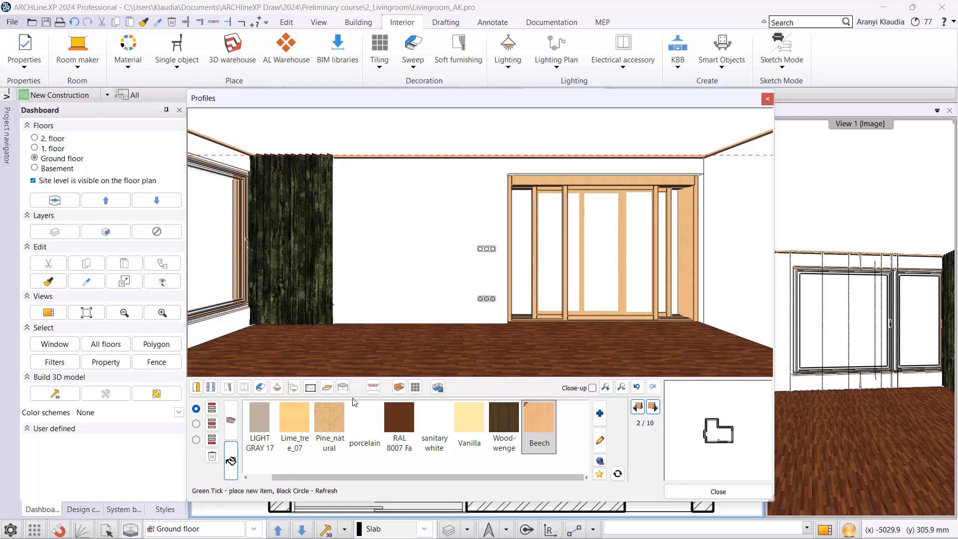
scroll(370, 429, "up", 4)
scroll(383, 429, "down", 4)
left_click(600, 415)
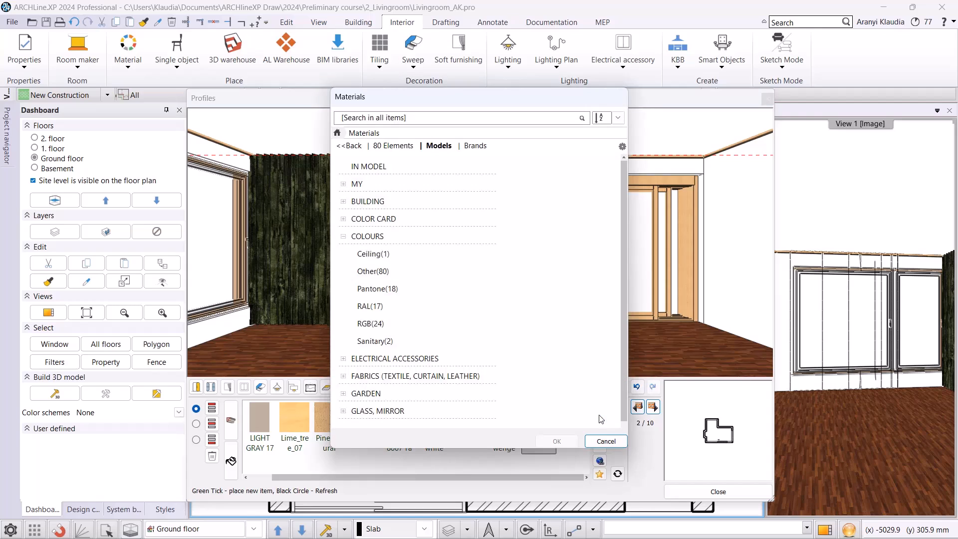
left_click(341, 135)
left_click(363, 120)
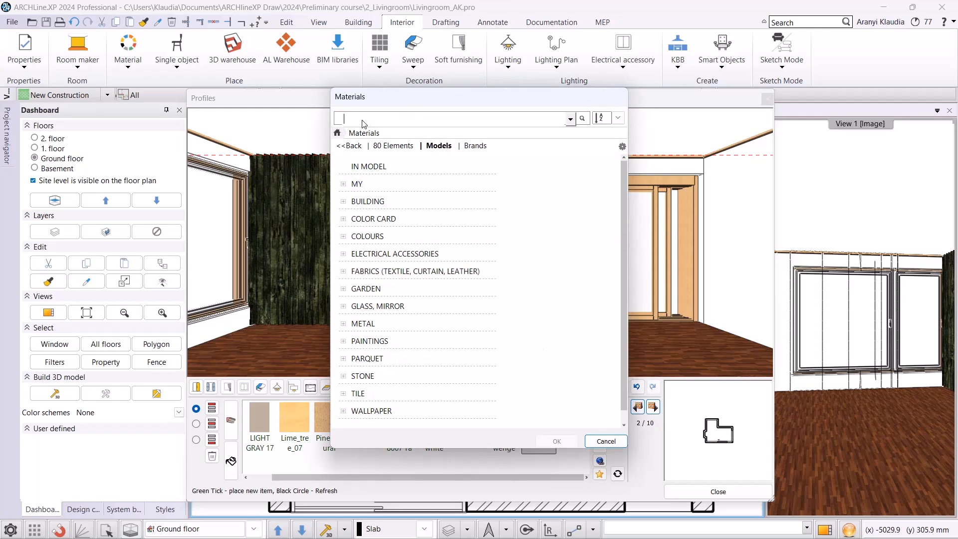
type("light")
key("Return")
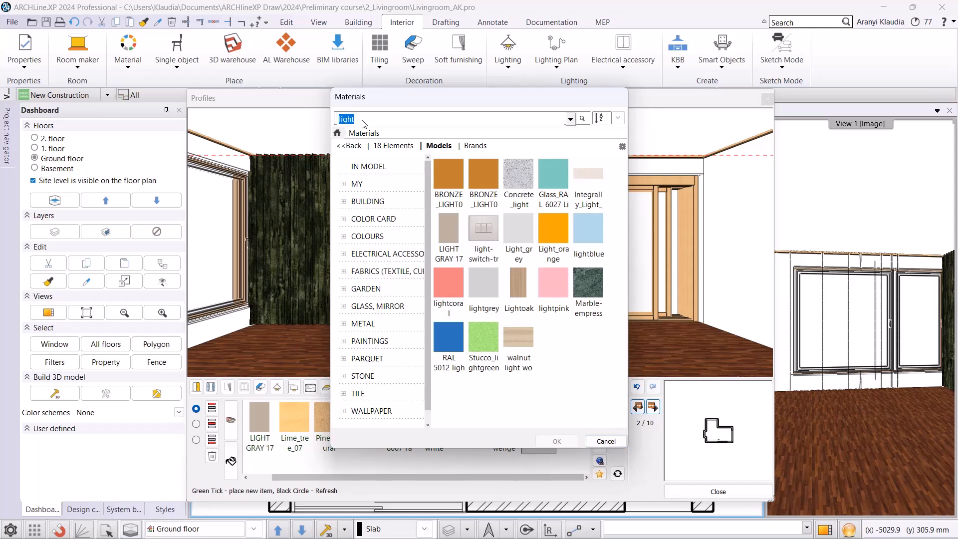
left_click(449, 245)
left_click(558, 442)
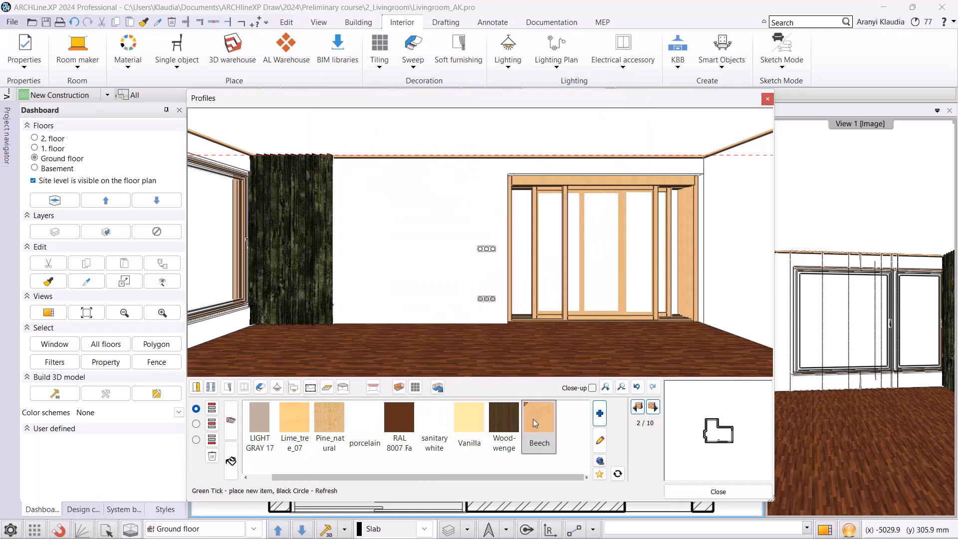
Add a skirting board 20 mm wide and 150 mm high at floor level, with the LIGHT GRAY 17 material
left_click(212, 440)
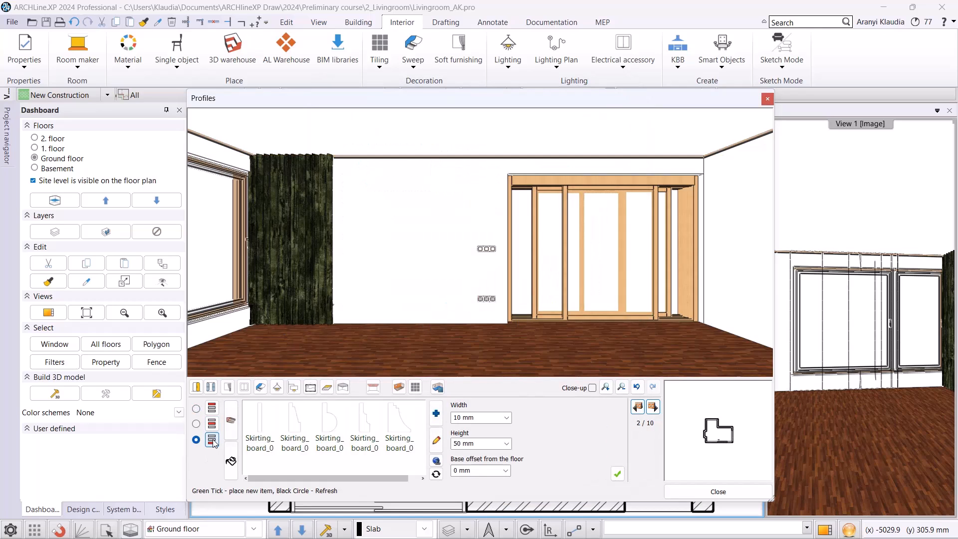
left_click_drag(379, 478, 387, 478)
left_click(400, 424)
left_click(480, 420)
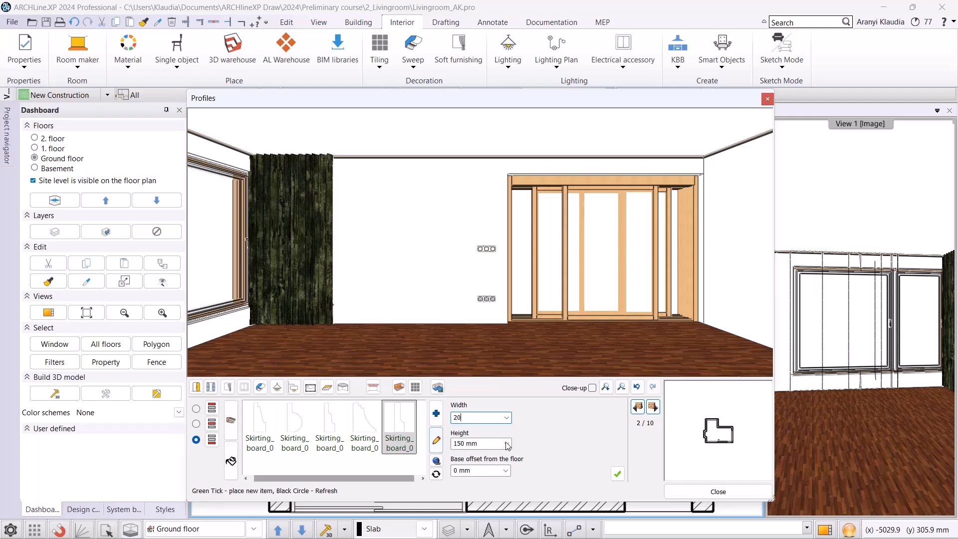
left_click(231, 461)
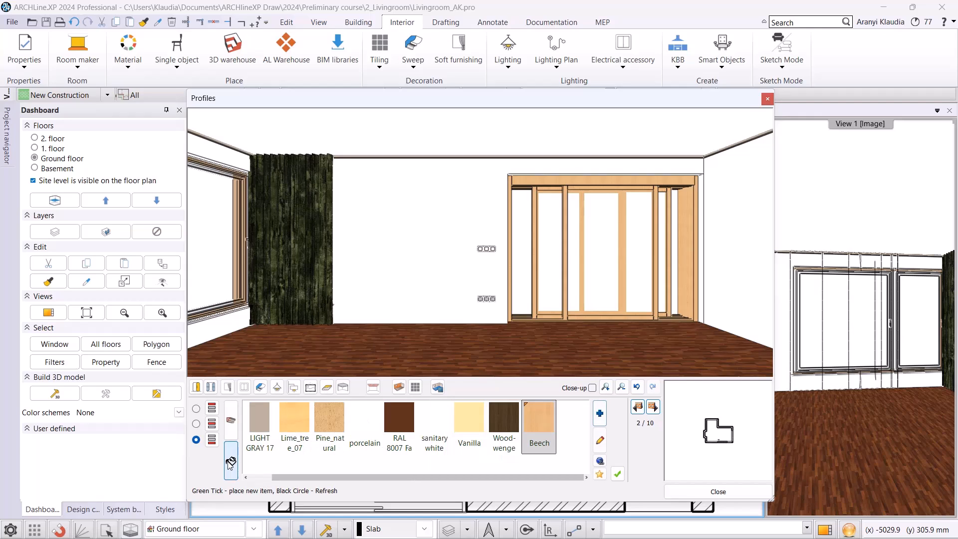
left_click(618, 474)
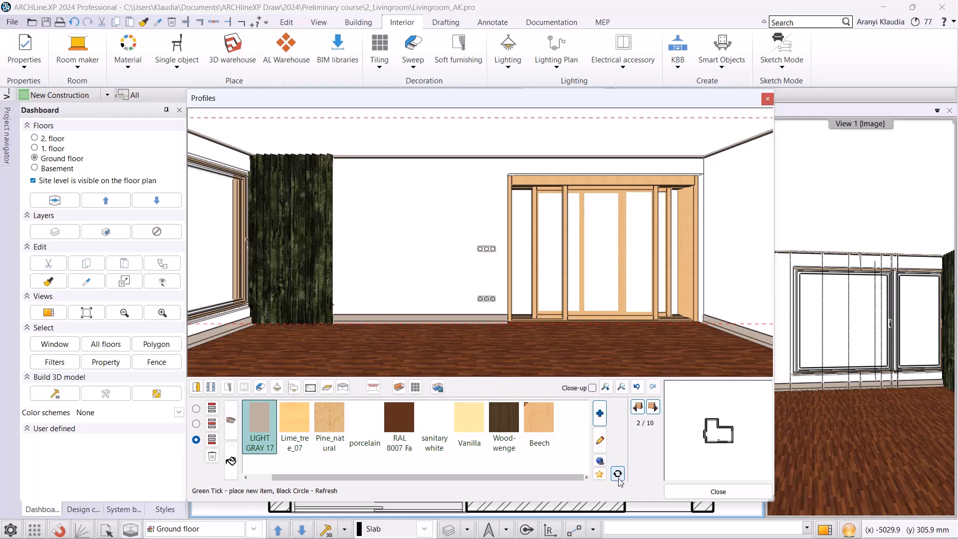
Go to wall 10 and choose the Wall lamp model from the wall lamps library
left_click(294, 389)
left_click(635, 407)
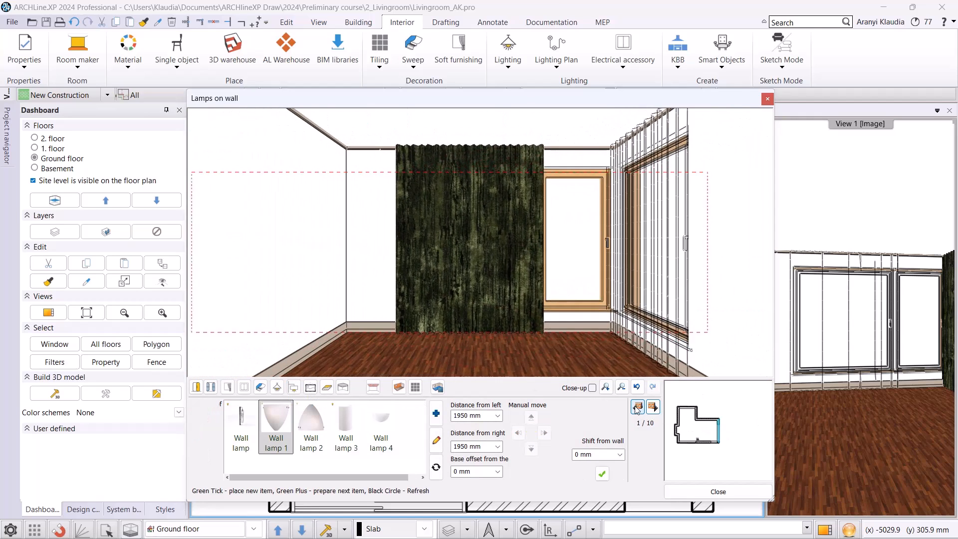
left_click(637, 408)
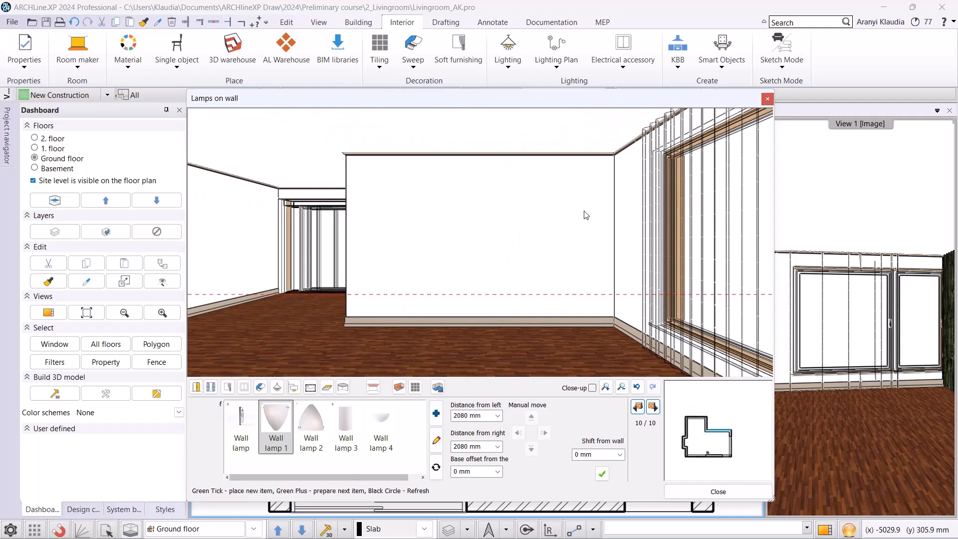
left_click(438, 414)
left_click(489, 180)
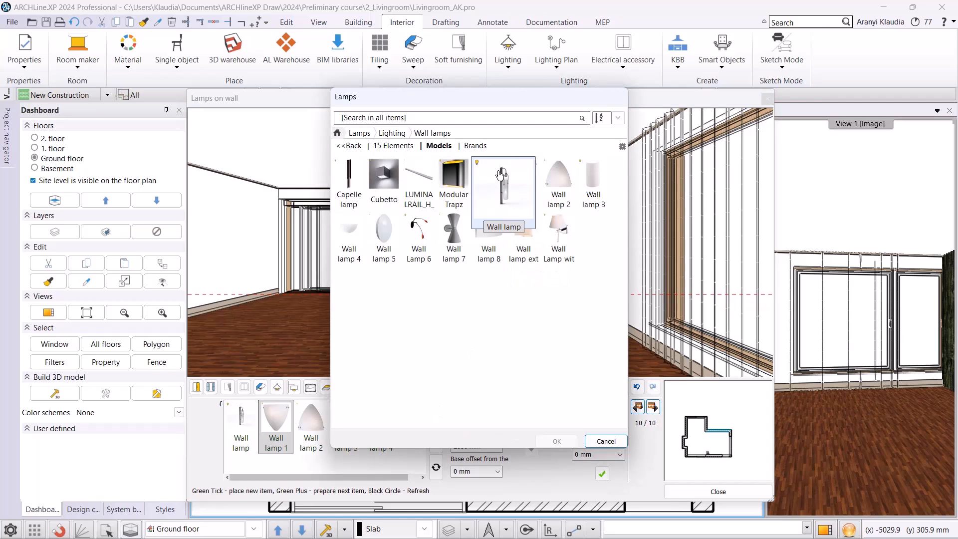
left_click(555, 441)
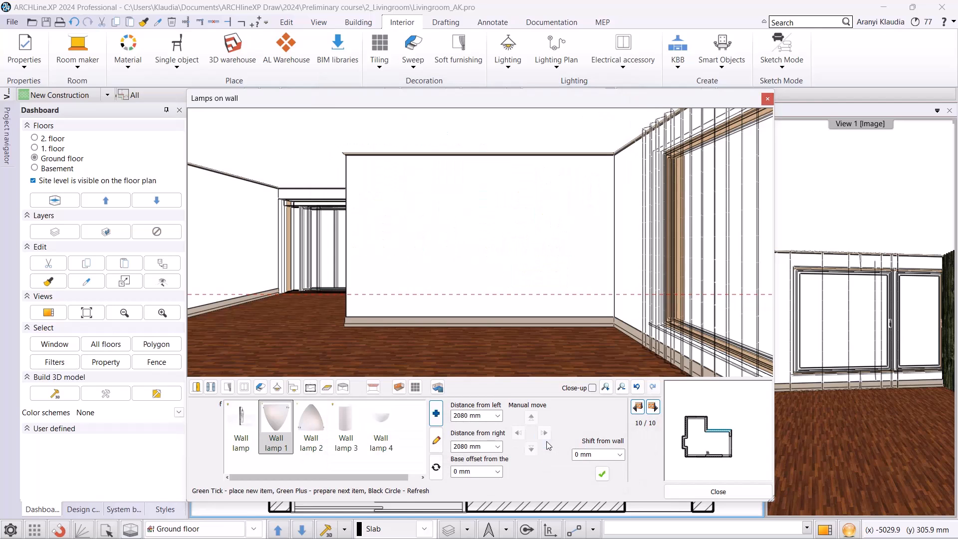
Place the wall lamp on wall 10 at 500 mm from the left with a 1500 mm base offset
left_click(470, 415)
type("500")
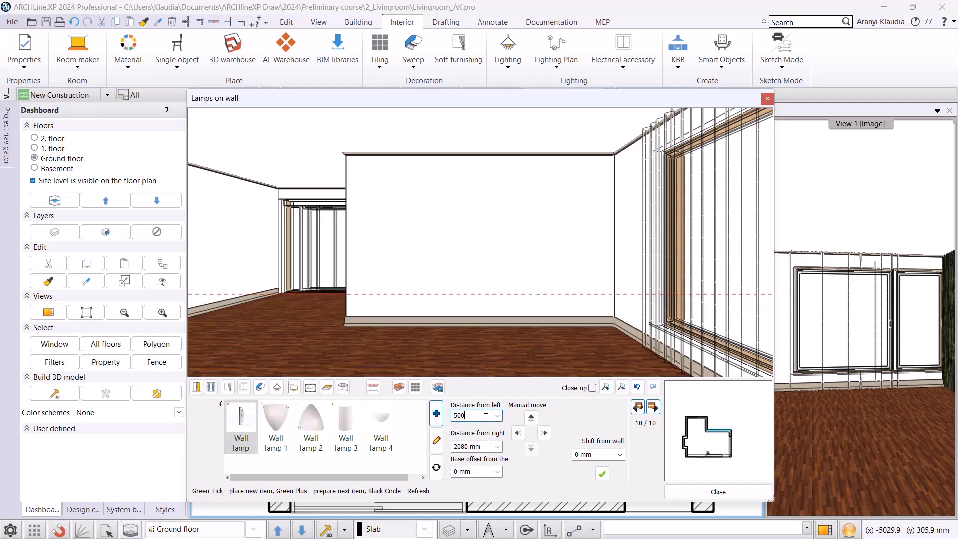
left_click(472, 473)
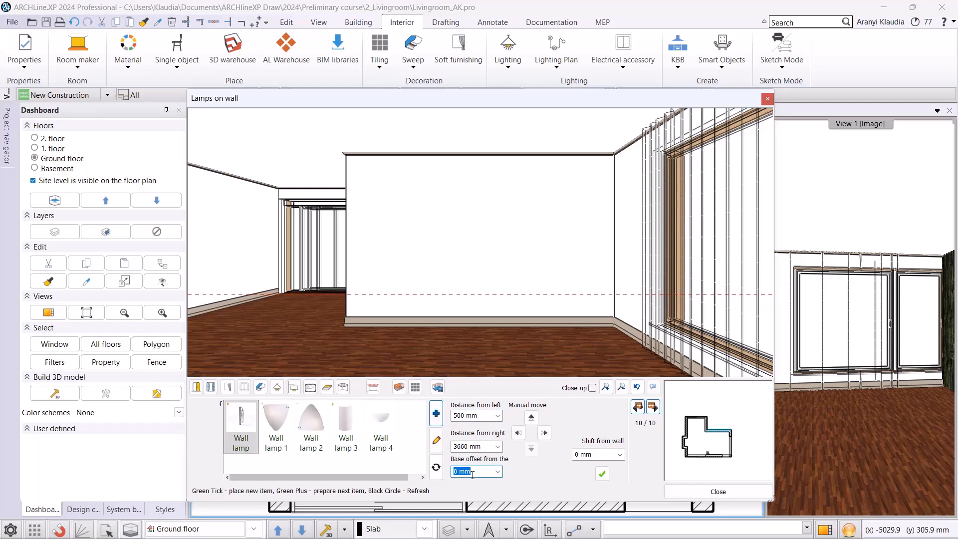
type("15")
left_click(600, 477)
left_click(601, 476)
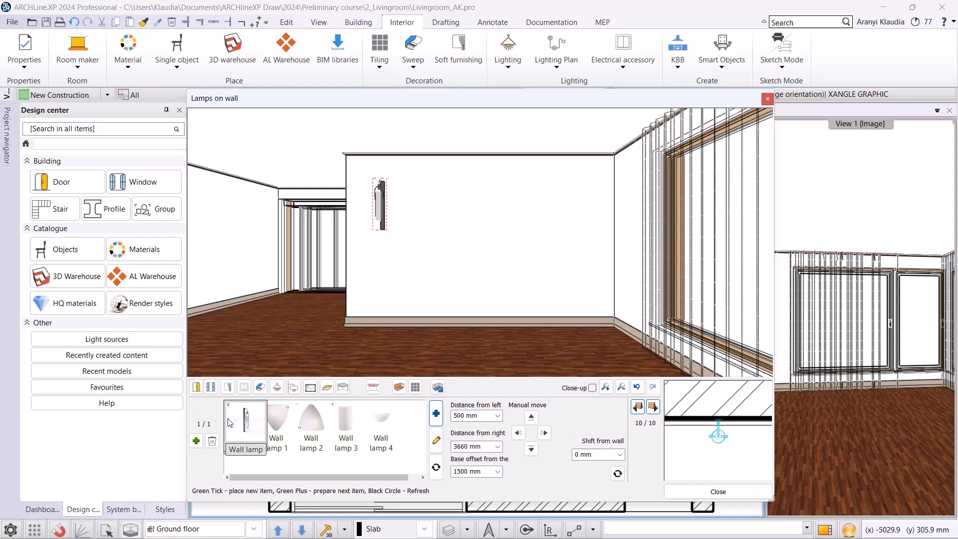
Add a second identical wall lamp on wall 10 at 500 mm from the right
left_click(196, 441)
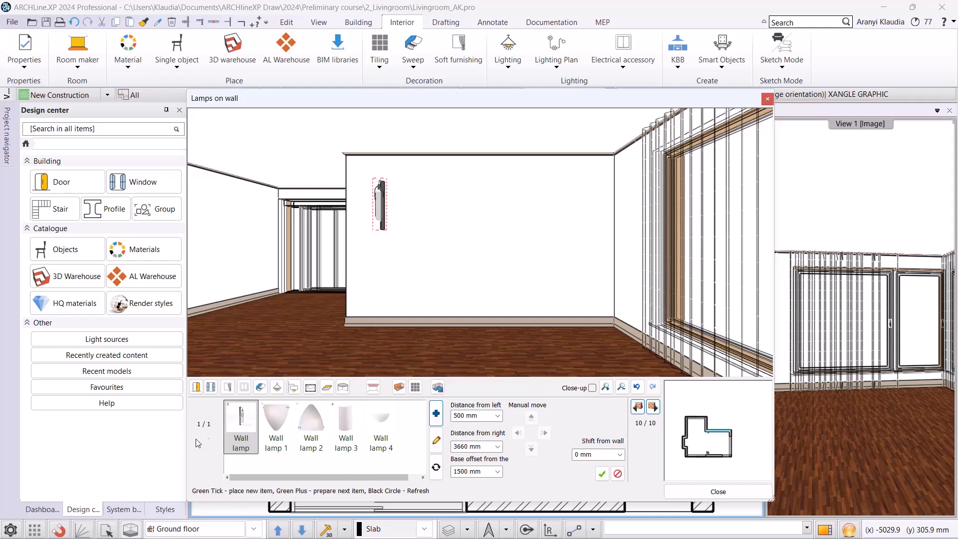
double_click(468, 448)
type("500")
key("Return")
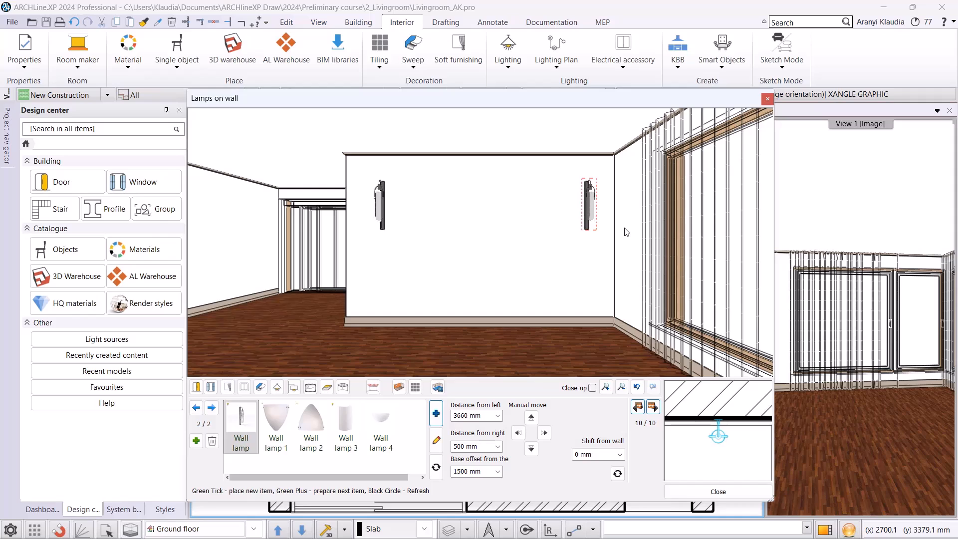
Search the materials for "london" and choose LONDON 1832 as the wall picture
left_click(314, 391)
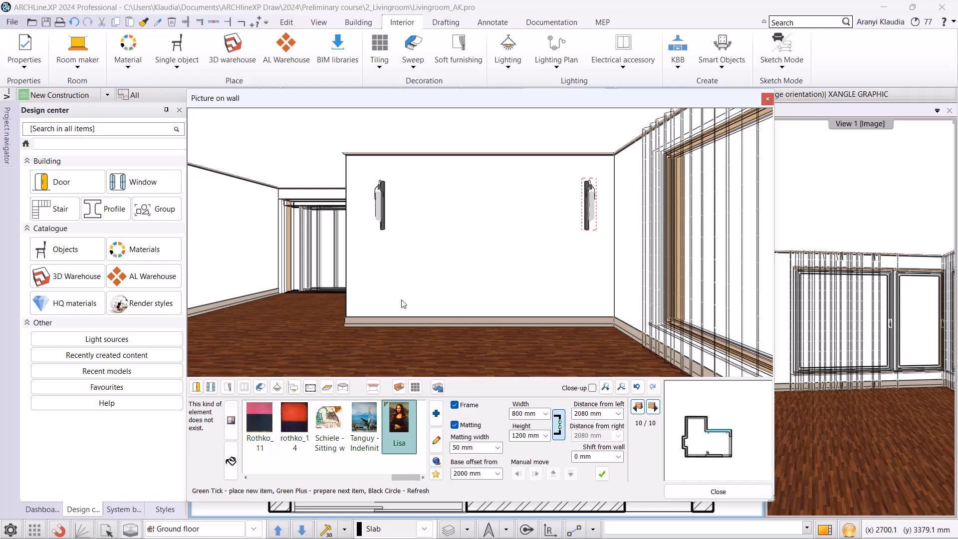
left_click(436, 414)
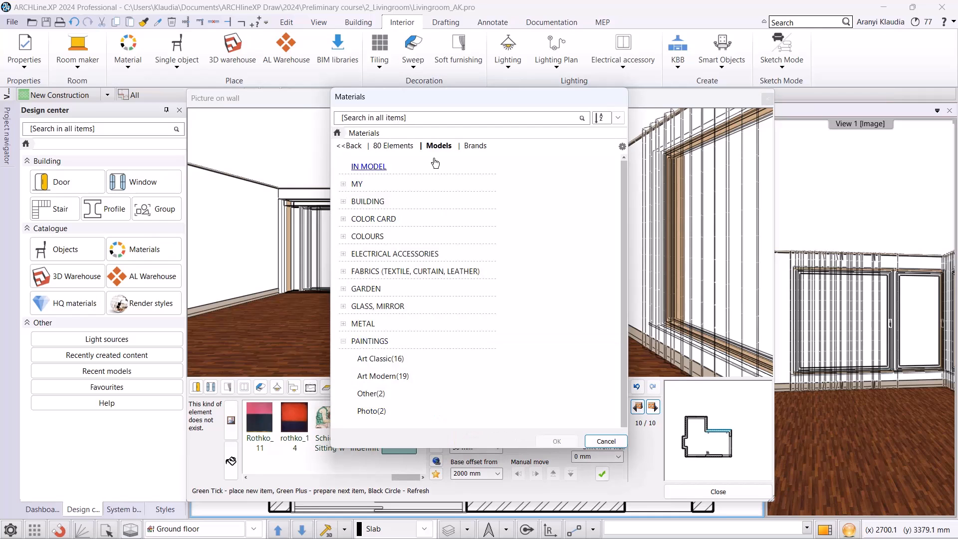
left_click(351, 132)
left_click(363, 119)
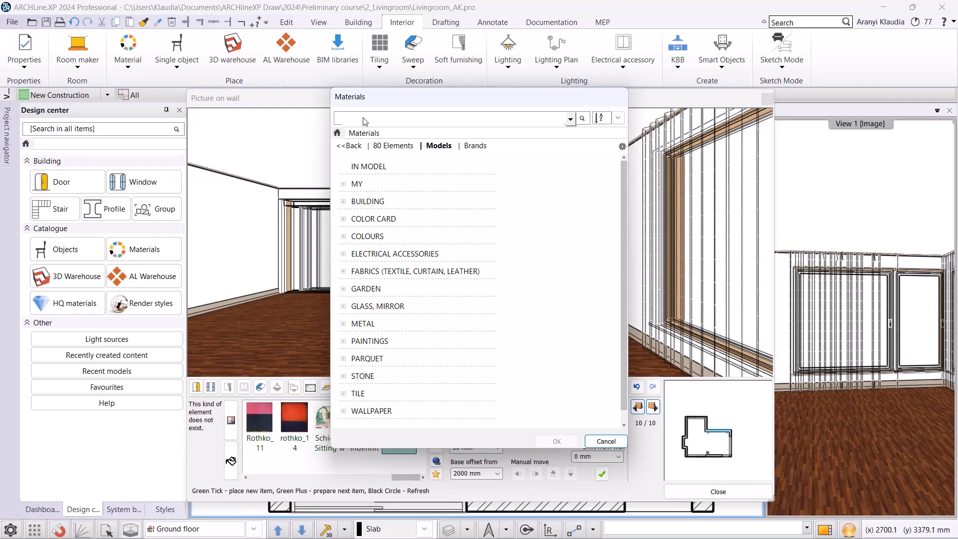
type("london")
key("Return")
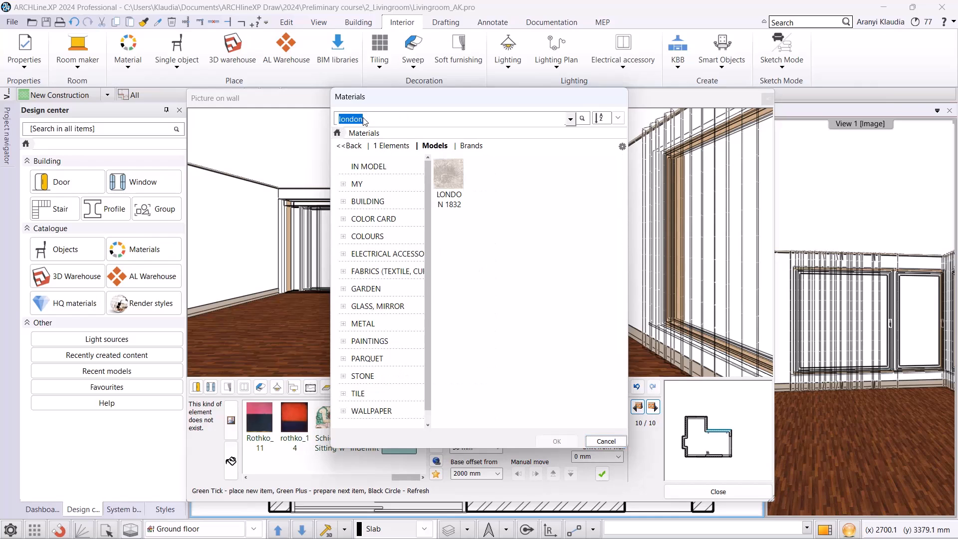
left_click(461, 189)
left_click(462, 189)
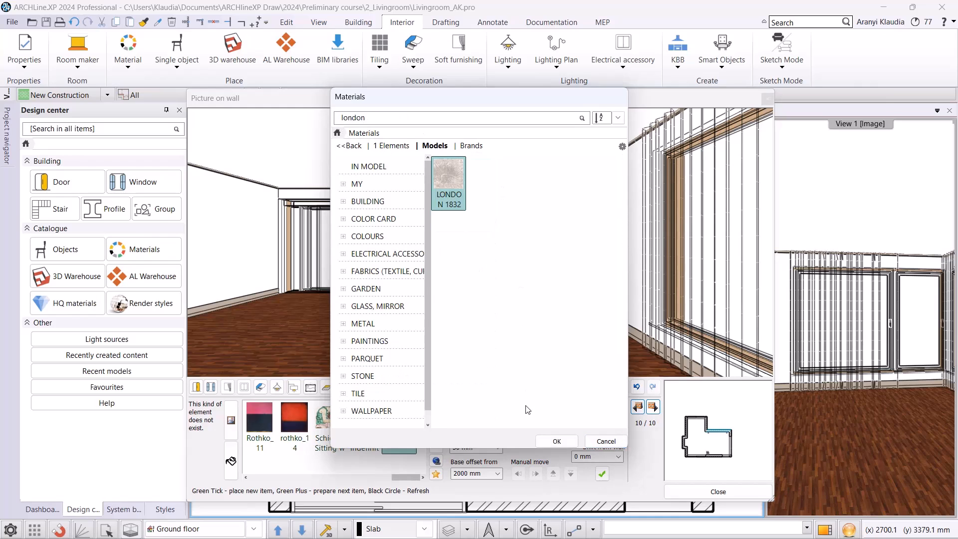
left_click(555, 443)
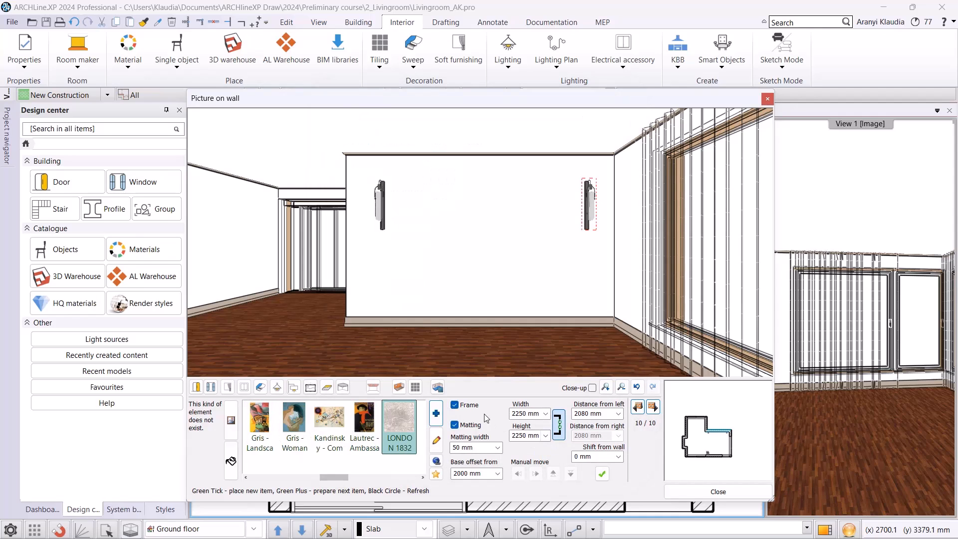
Place the picture on wall 10 without frame or matting, 2450 mm wide and high, at 150 mm base offset
left_click(455, 406)
left_click(455, 426)
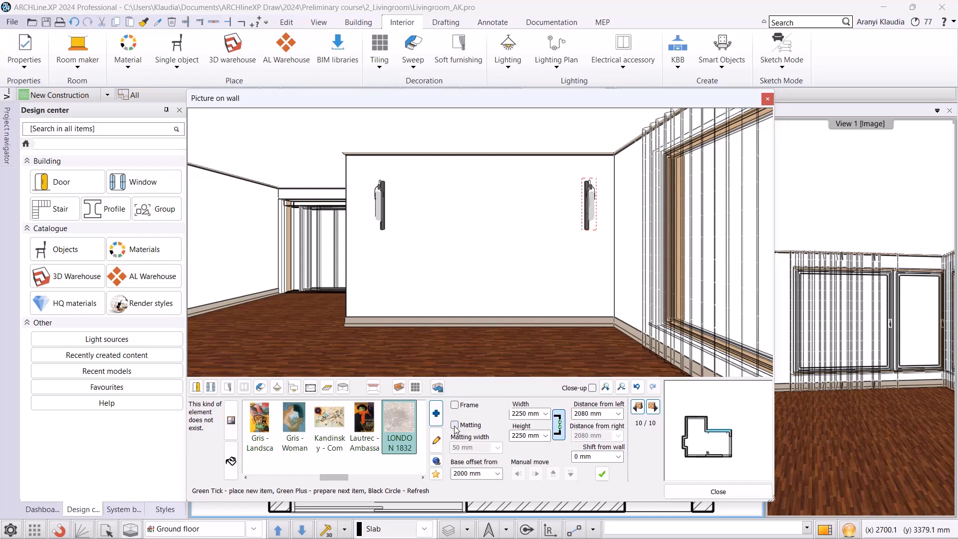
left_click(485, 474)
left_click_drag(523, 414, 518, 416)
type("450")
key("Return")
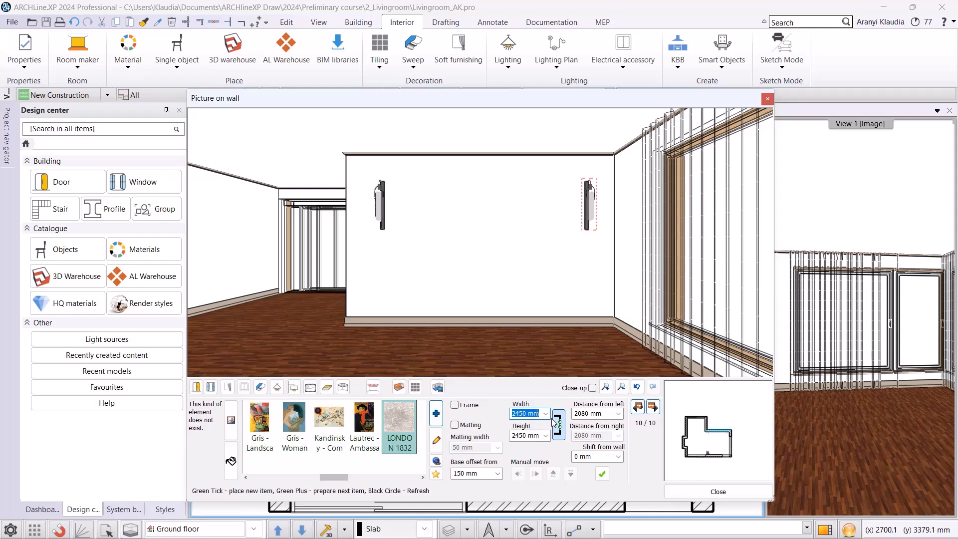
left_click(601, 475)
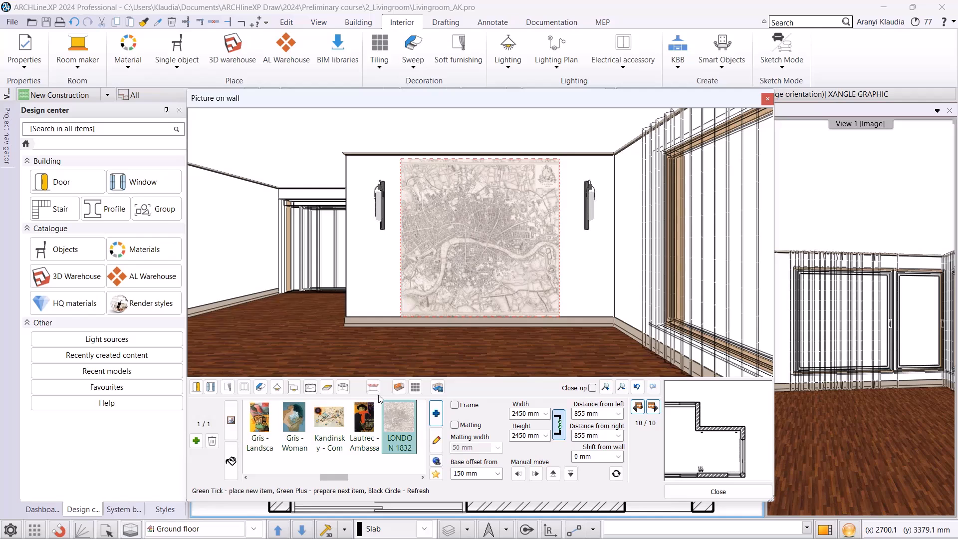
Go to wall 5 and search the materials for "arunas" to choose the Arunas Zilys painting as the picture
left_click(653, 408)
left_click(653, 408)
left_click(653, 407)
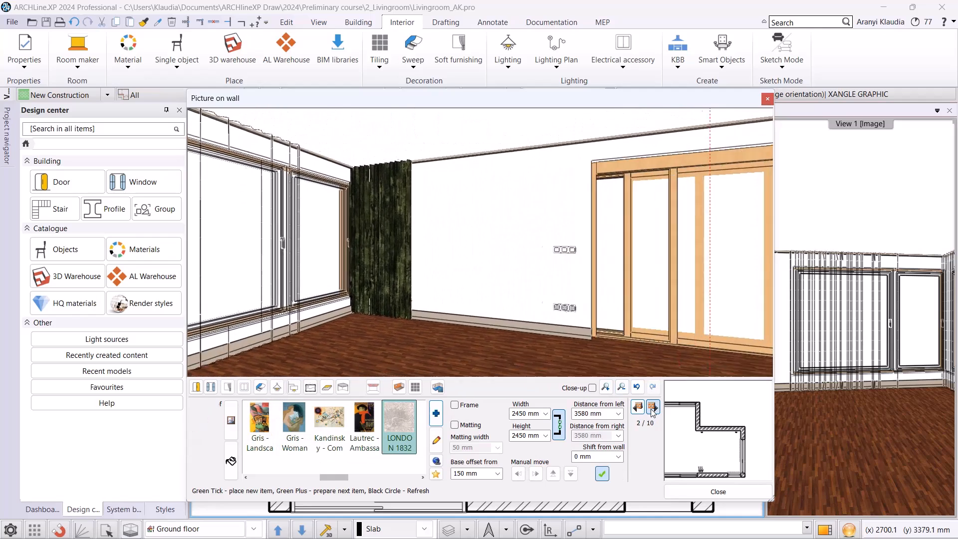
left_click(653, 407)
left_click(653, 407)
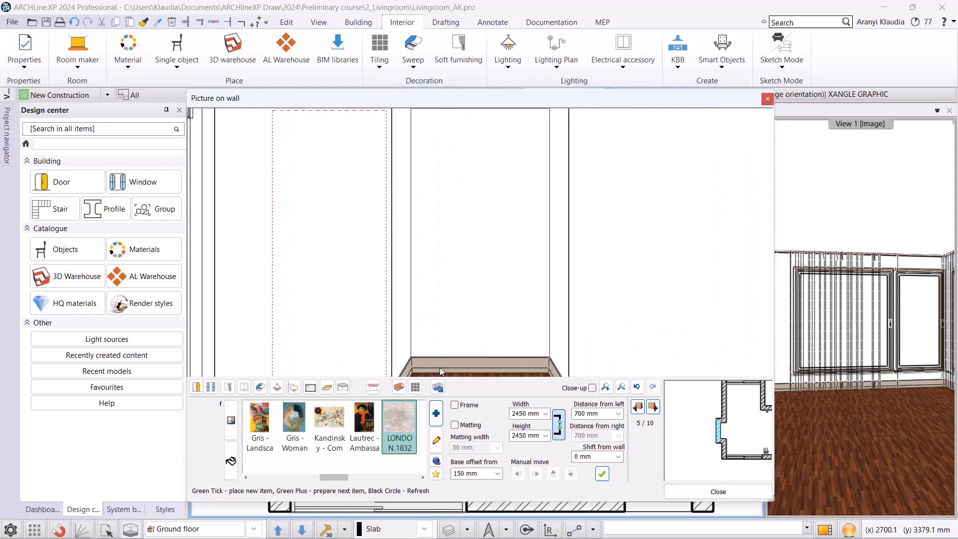
left_click(436, 413)
left_click(379, 118)
type("arunas")
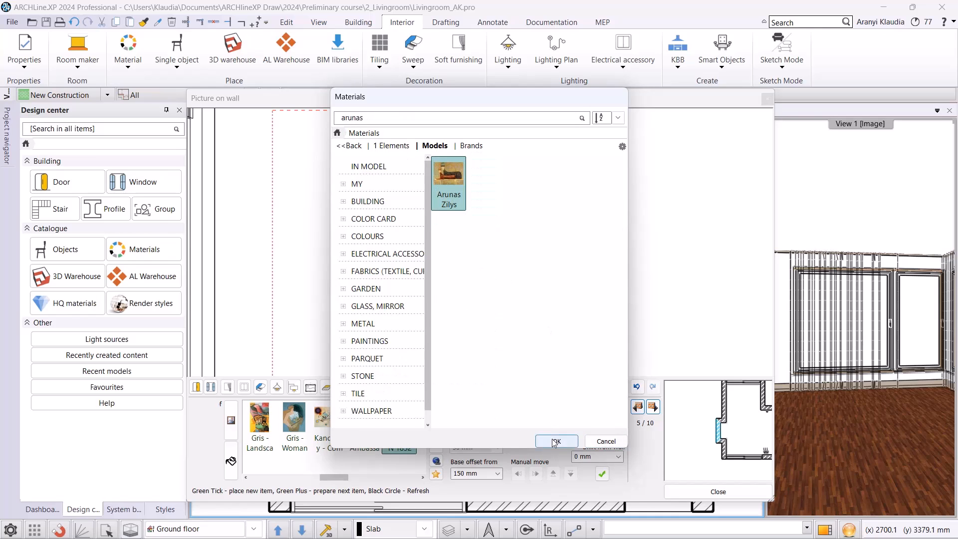
Place the Arunas Zilys painting on the niche wall with a frame and a base offset of 1200 mm
left_click(557, 441)
double_click(492, 474)
type("1200")
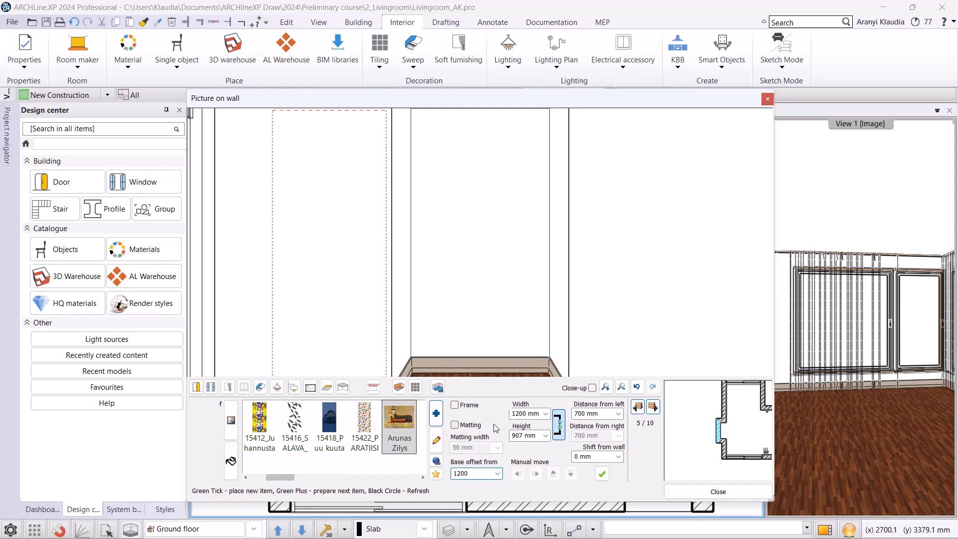
left_click(471, 409)
left_click(602, 475)
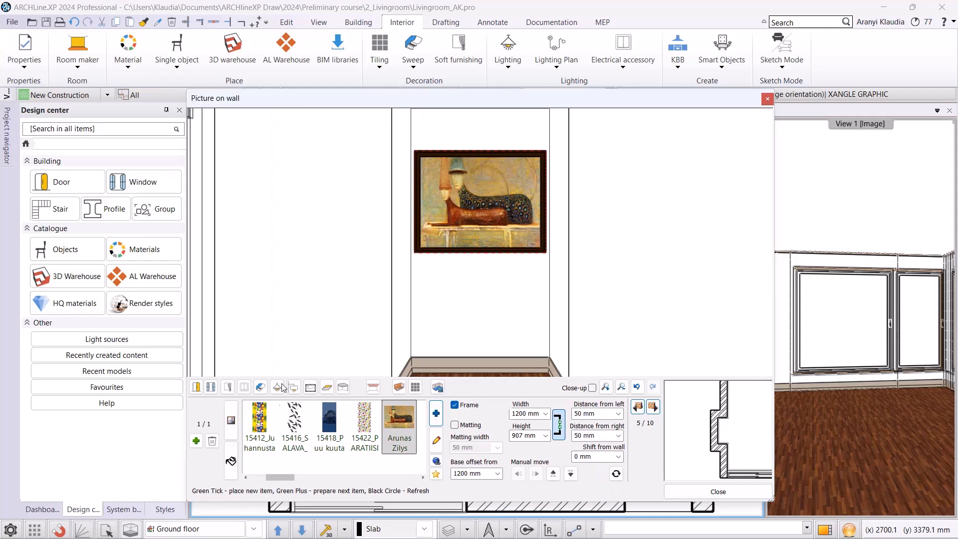
Set the painting's frame material to Black
left_click(232, 460)
scroll(330, 423, "up", 3)
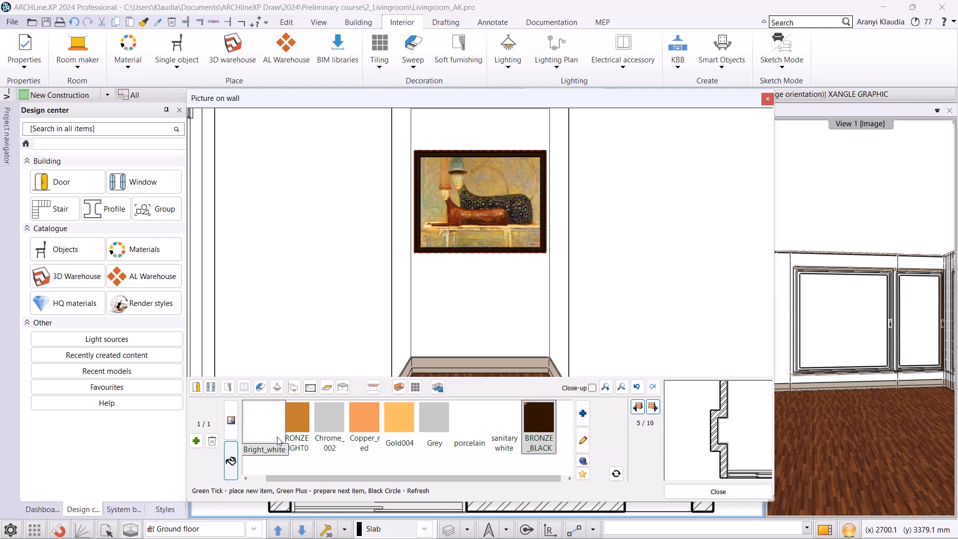
left_click(339, 431)
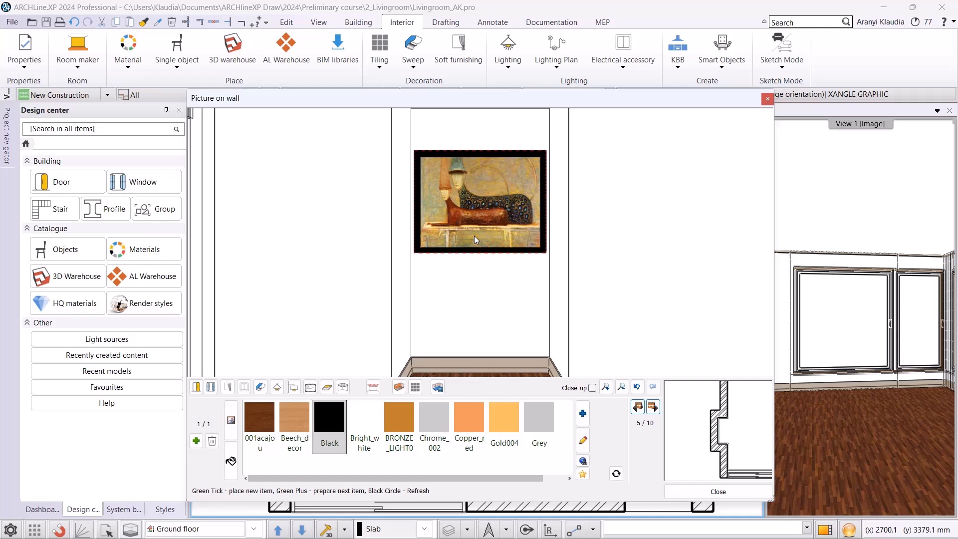
Apply the KAHRS OAK TRUFFLE parquet as the living room's floor finish
left_click(327, 389)
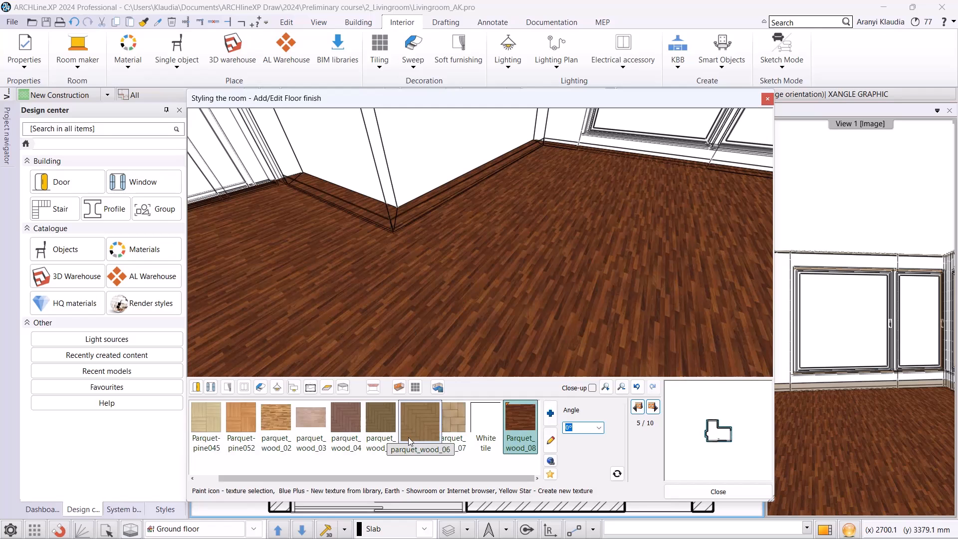
scroll(409, 437, "up", 2)
left_click(247, 430)
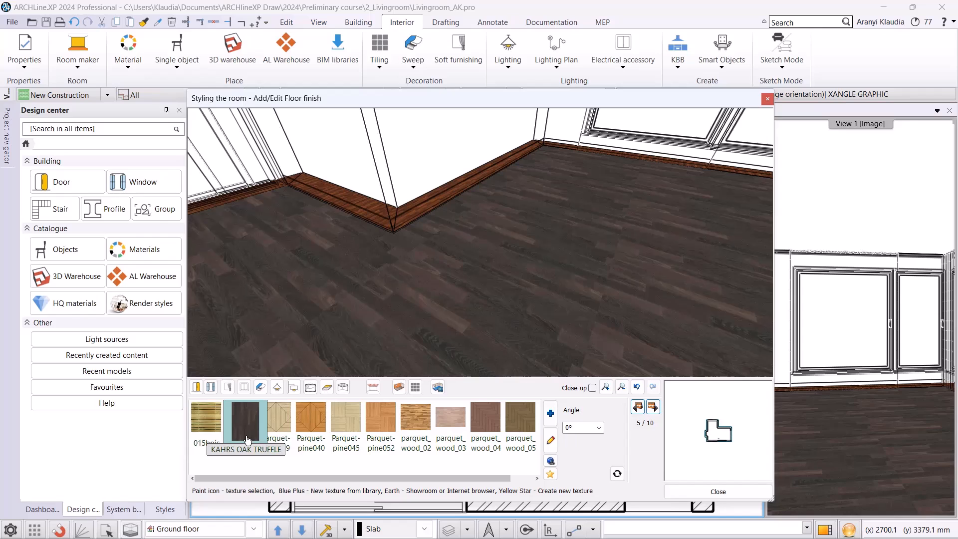
Try the parquet floor finish at a 90° angle and return it to 0°
left_click(582, 427)
key("Return")
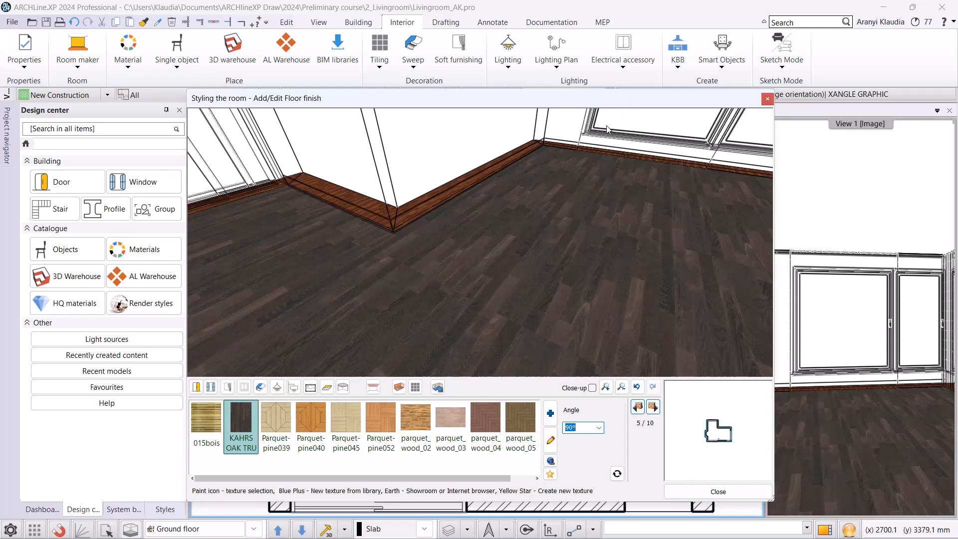
type("0")
key("Return")
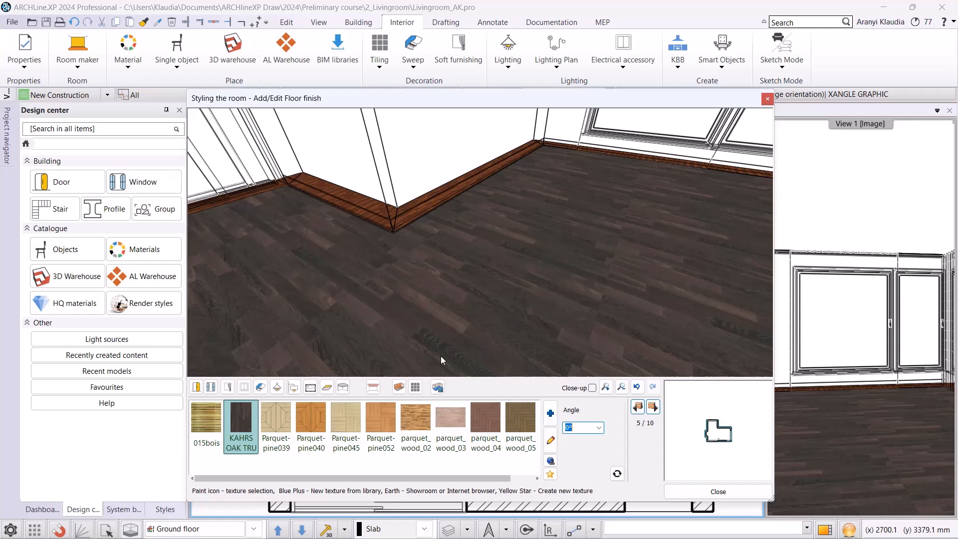
Find the LIGHT GRAY 17 material in the library with the search "light" and apply it as the finish of all walls
left_click(402, 389)
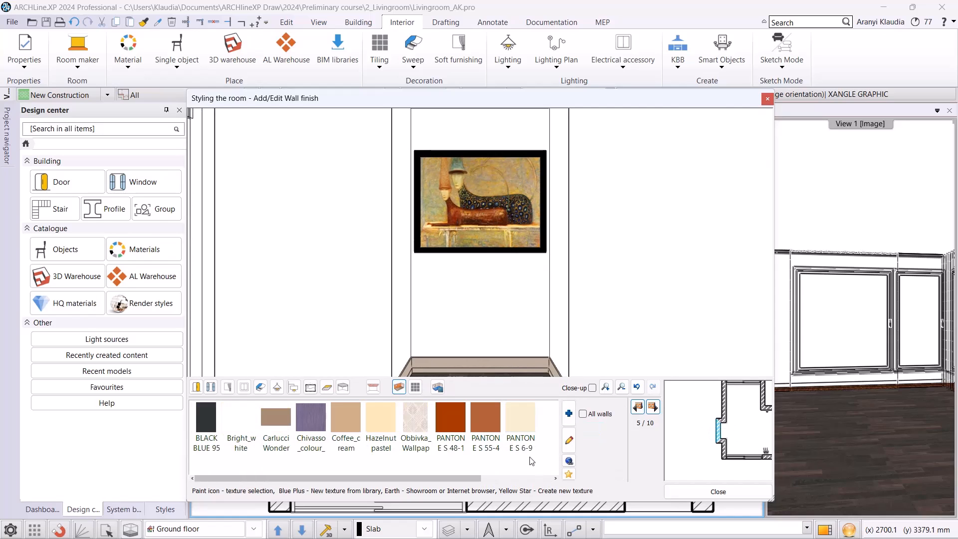
left_click(569, 413)
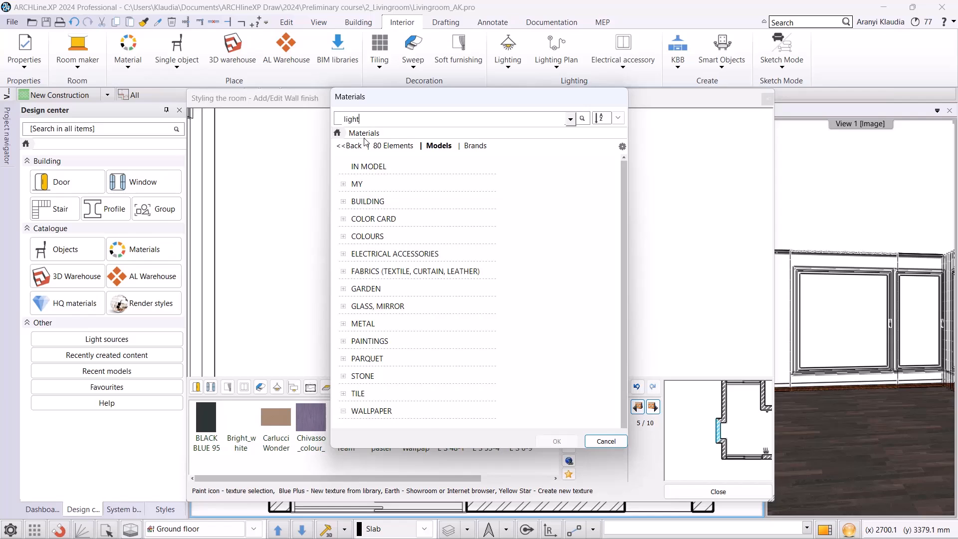
type("light")
left_click(442, 232)
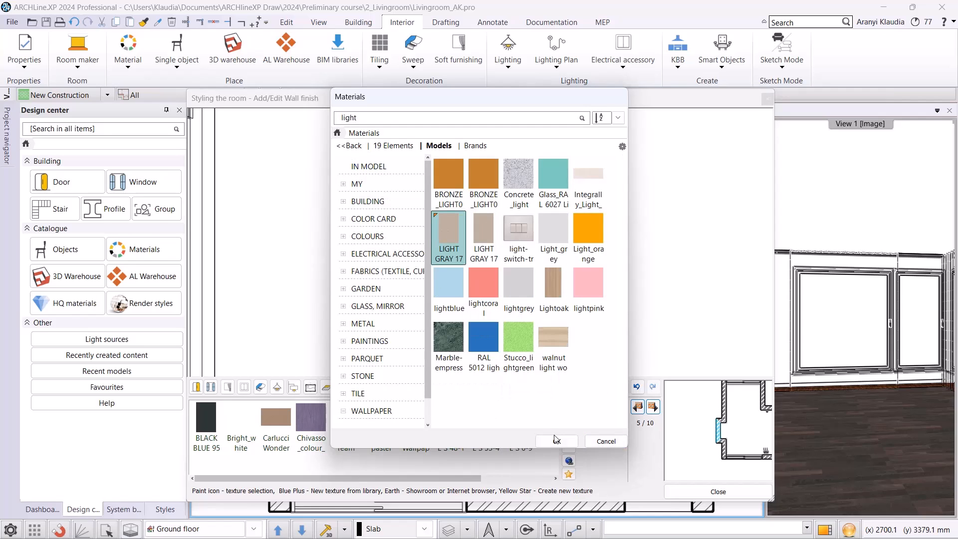
left_click(555, 440)
left_click(500, 148)
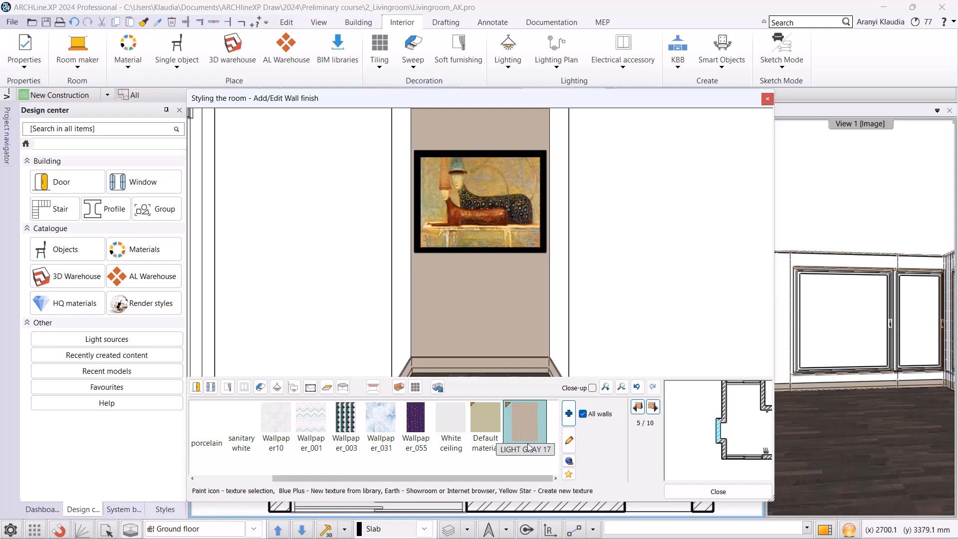
left_click(514, 427)
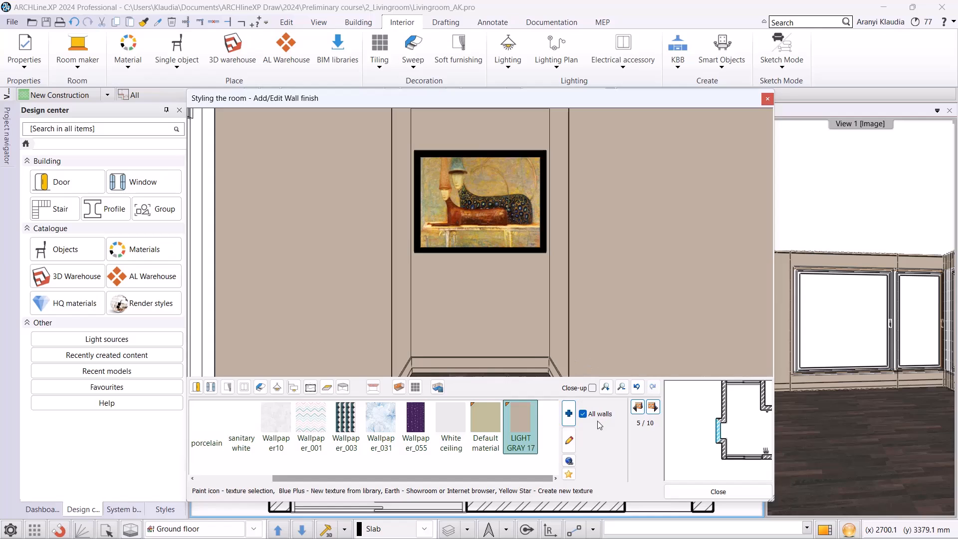
Apply the BLACK BLUE 95 finish to only the niche wall behind the painting
left_click(570, 414)
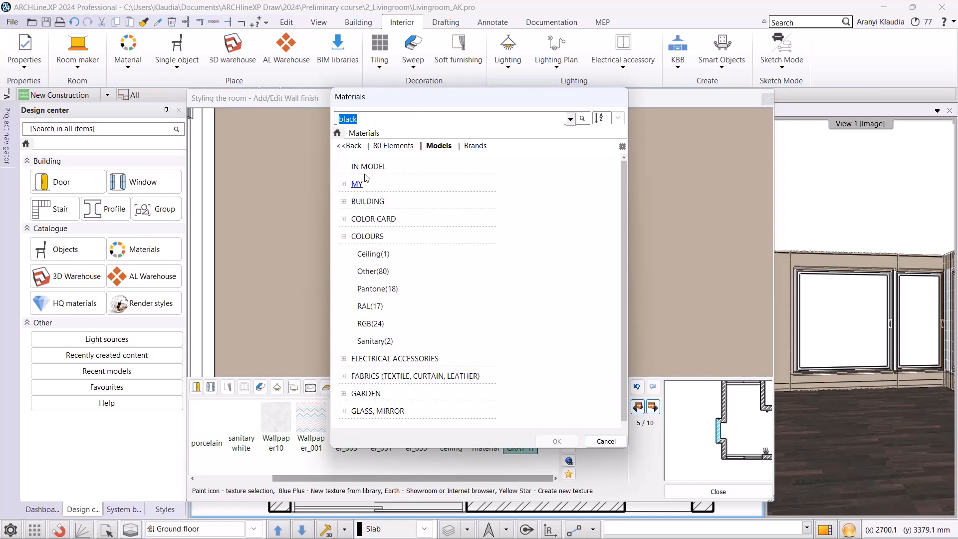
left_click(553, 183)
left_click(569, 440)
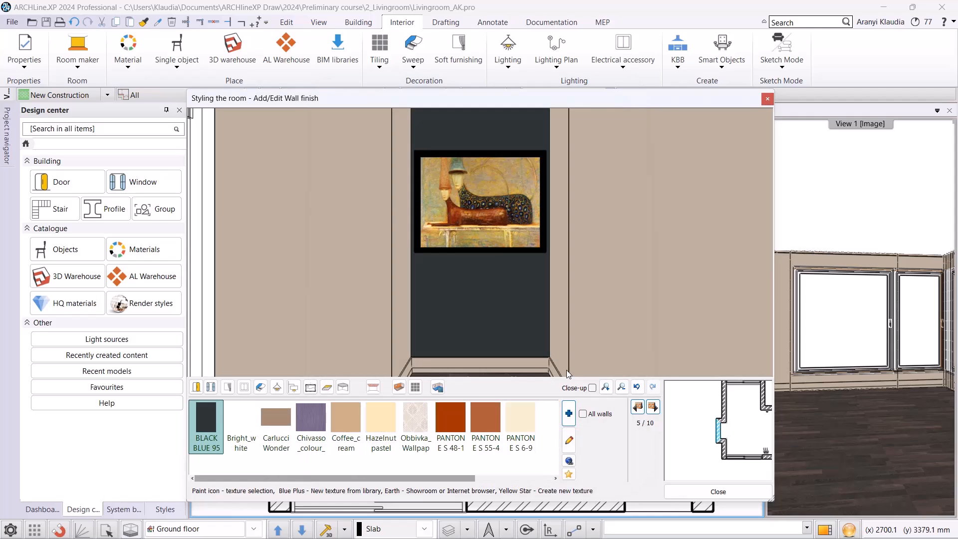
Apply the BLACK BLUE 95 finish to the wall with the city map picture and save the project
left_click(653, 408)
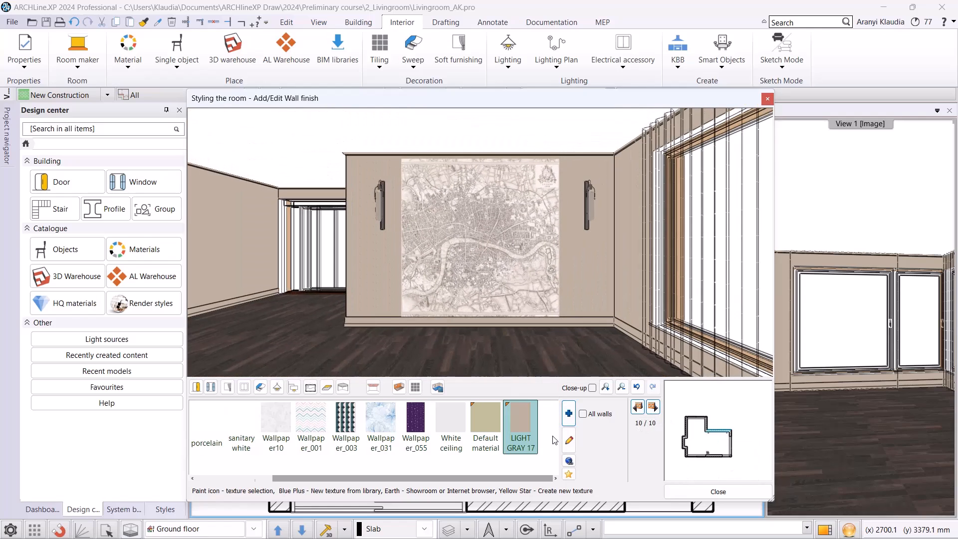
scroll(554, 441, "up", 5)
left_click(210, 422)
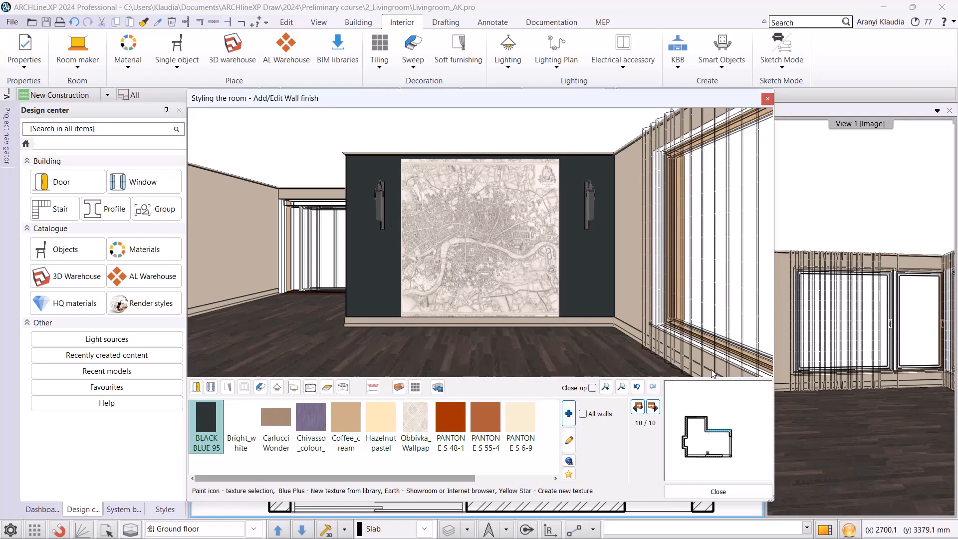
left_click(718, 495)
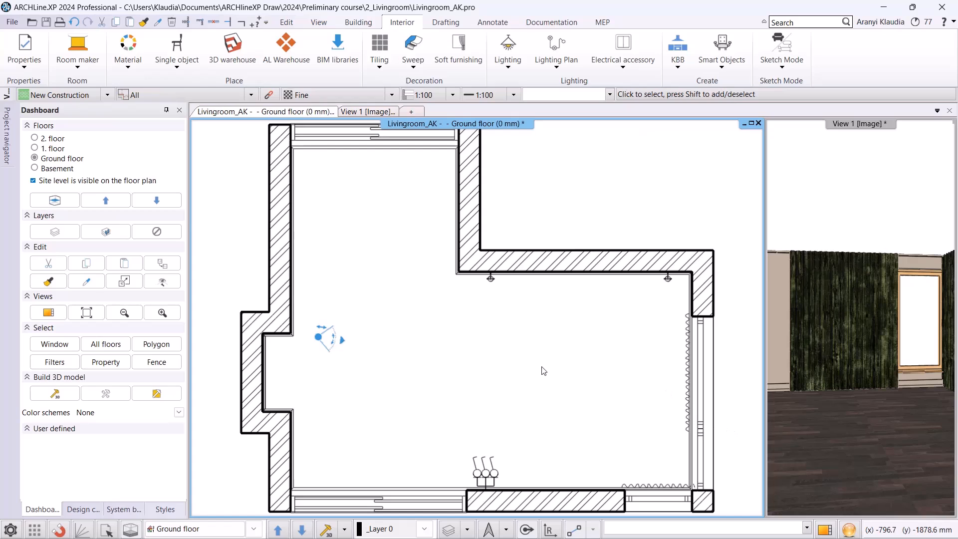
left_click(47, 25)
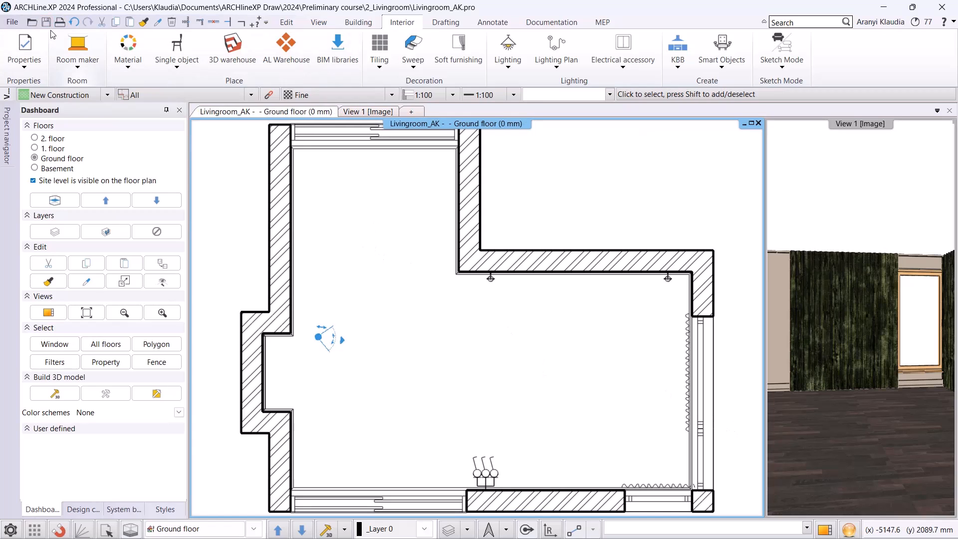
Choose the Deltalight pendant lamp from the pendant lights in the object library's Lighting category
left_click(83, 510)
left_click(68, 276)
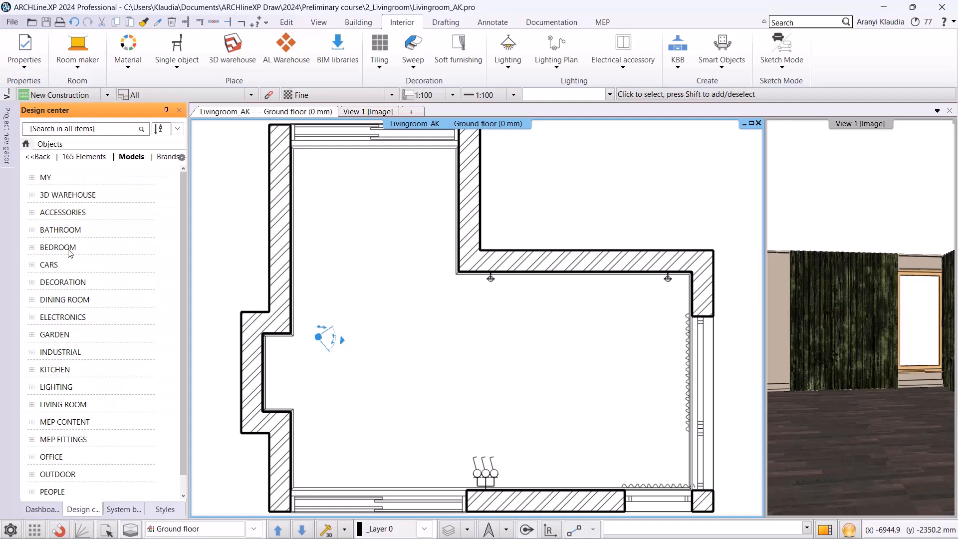
scroll(102, 394, "down", 1)
left_click(85, 335)
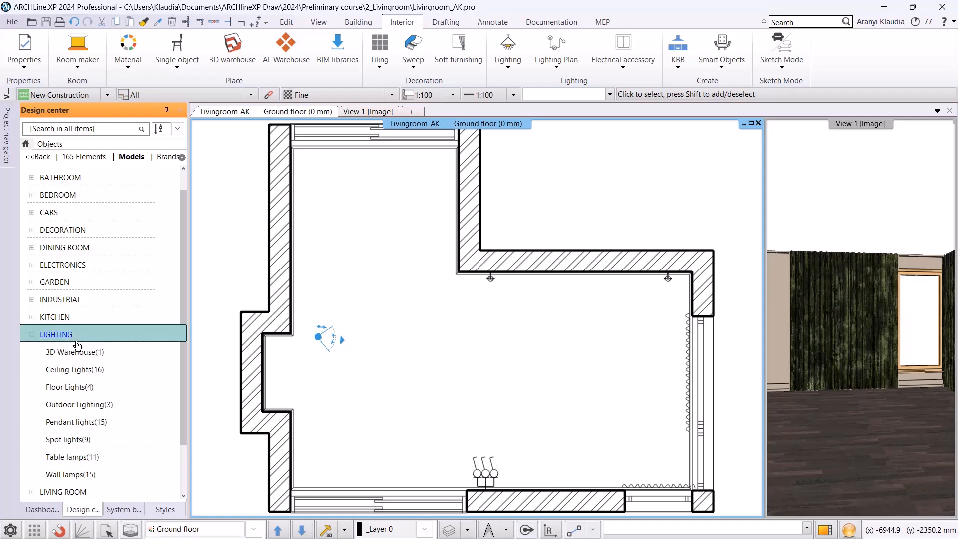
left_click(83, 424)
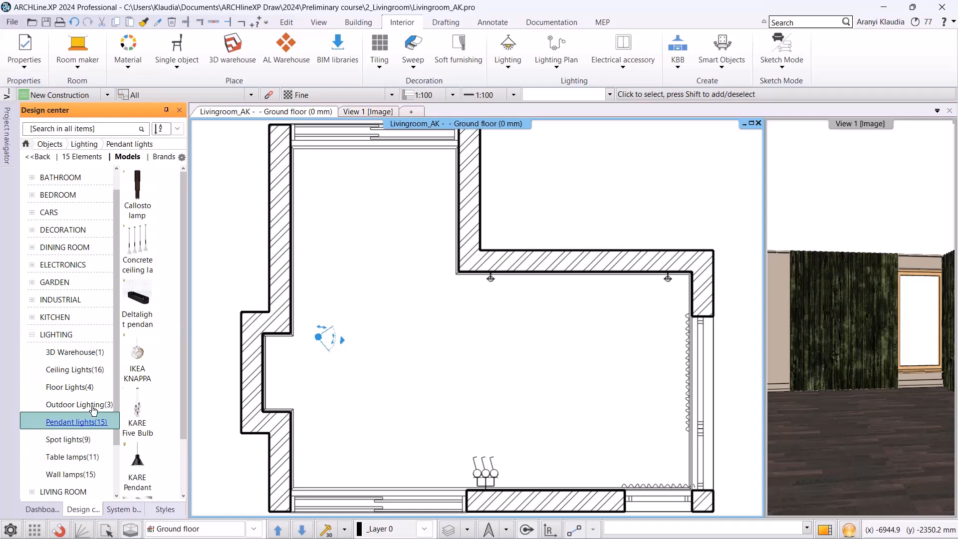
left_click(138, 297)
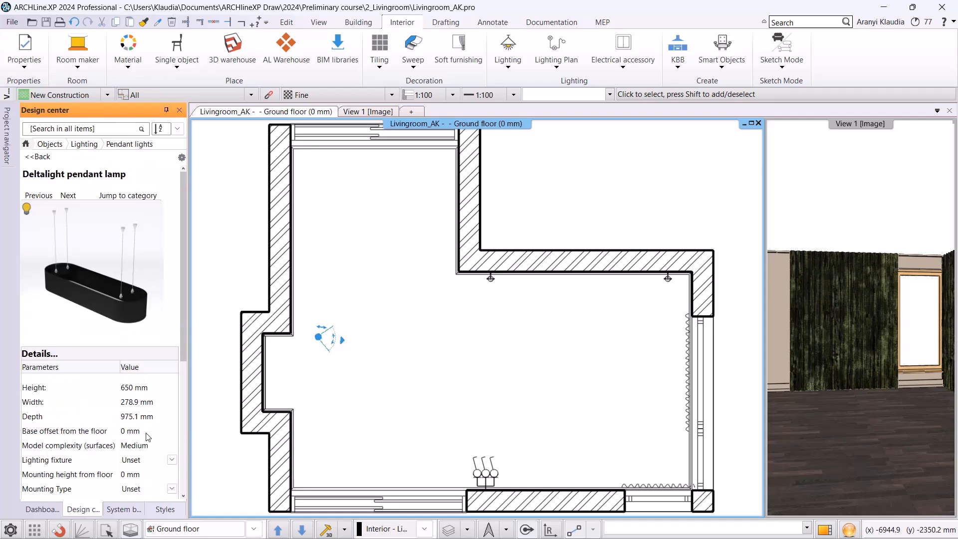
Set the pendant lamp's base offset from the floor to 2030 mm and place it vertically on the plan in front of the niche
left_click(140, 432)
type("2030")
key("Return")
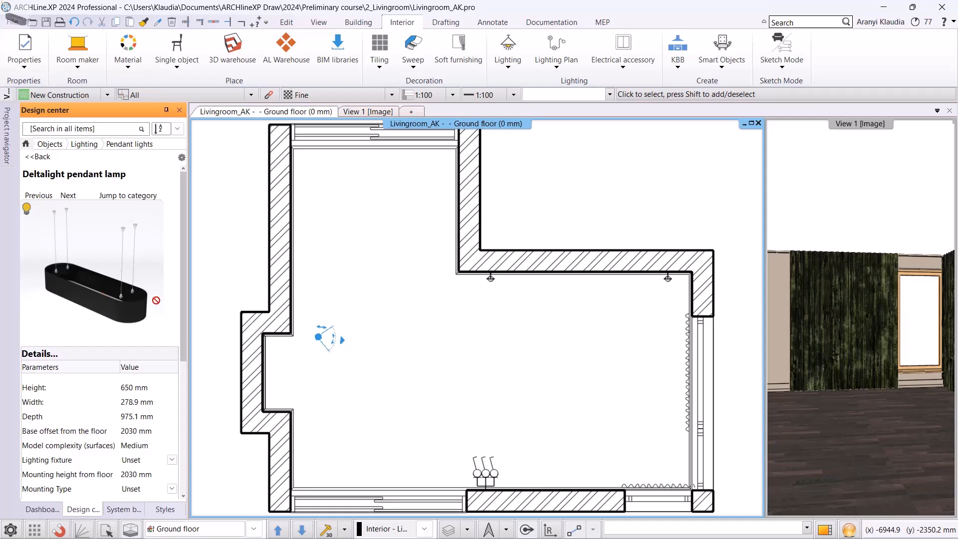
left_click_drag(335, 316, 336, 317)
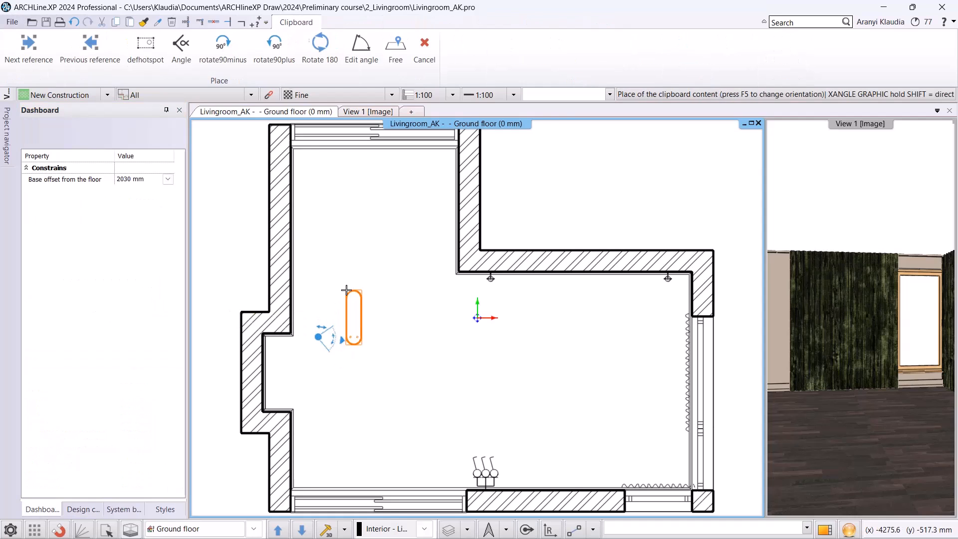
left_click(368, 319)
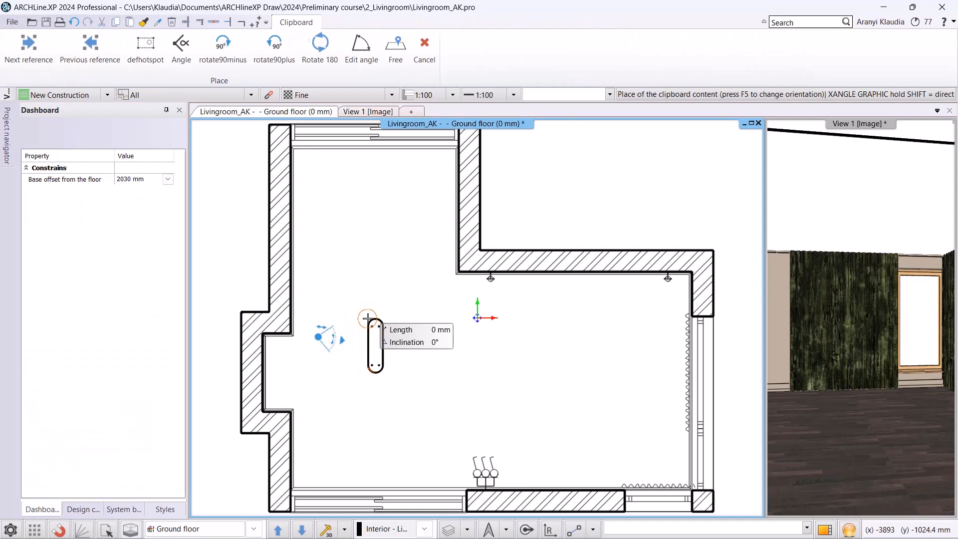
key("Escape")
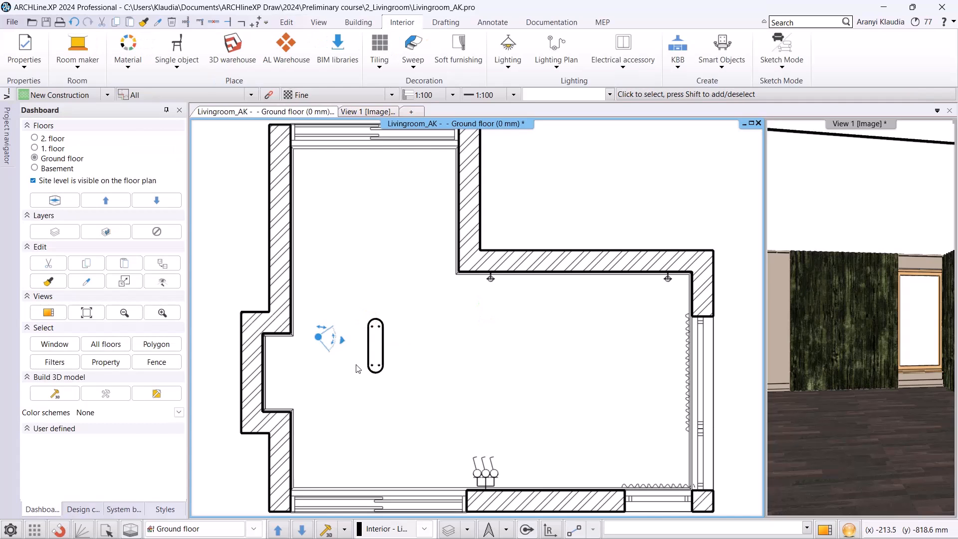
Choose the GRID IN 2 REO lamp from the spot lights in the object library's Lighting category
left_click(83, 509)
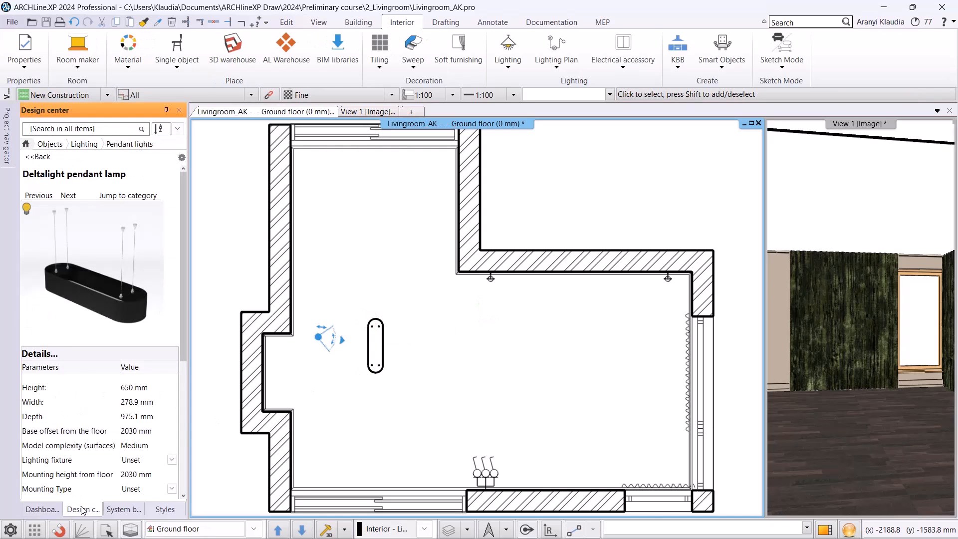
left_click(43, 155)
scroll(78, 415, "down", 2)
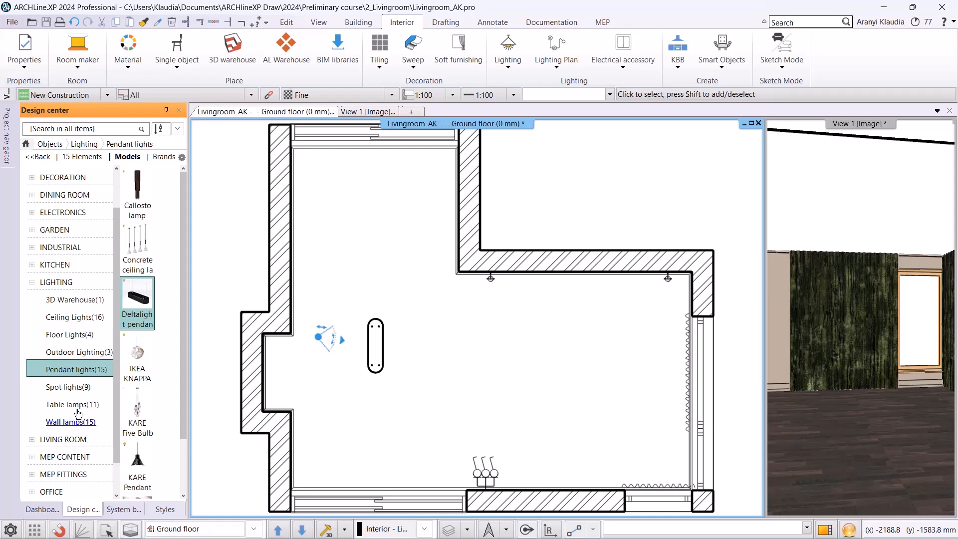
left_click(75, 392)
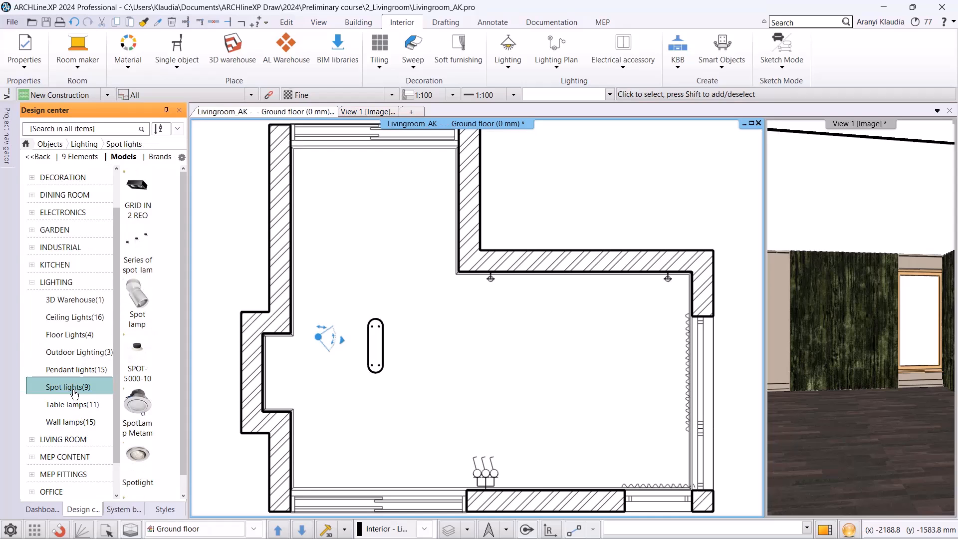
left_click(137, 187)
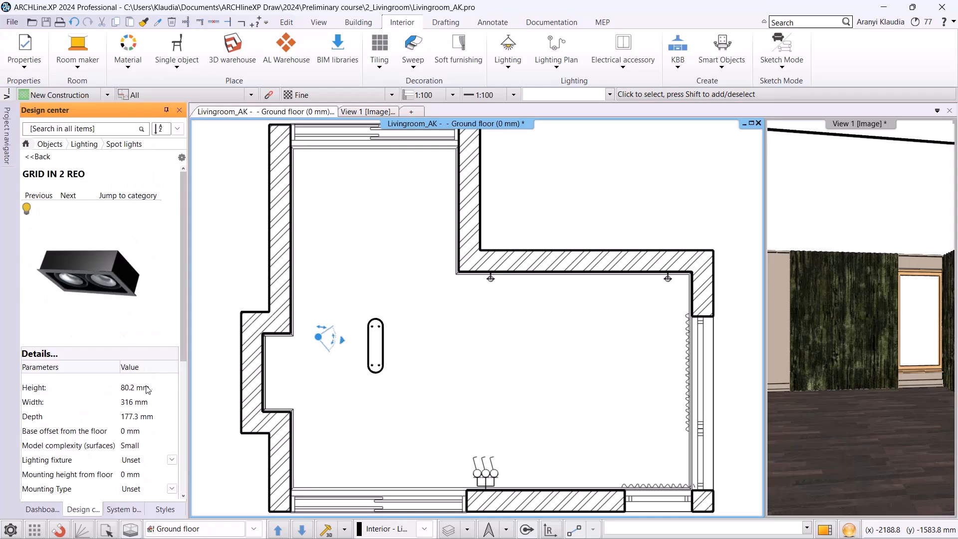
Set the spot light's base offset from the floor to 2600 mm and place it in front of the wall lamp nearest the room's inner corner
left_click(138, 430)
type("26")
key("Return")
left_click_drag(53, 270, 479, 301)
scroll(483, 296, "up", 3)
scroll(483, 295, "up", 1)
middle_click_drag(483, 295, 415, 265)
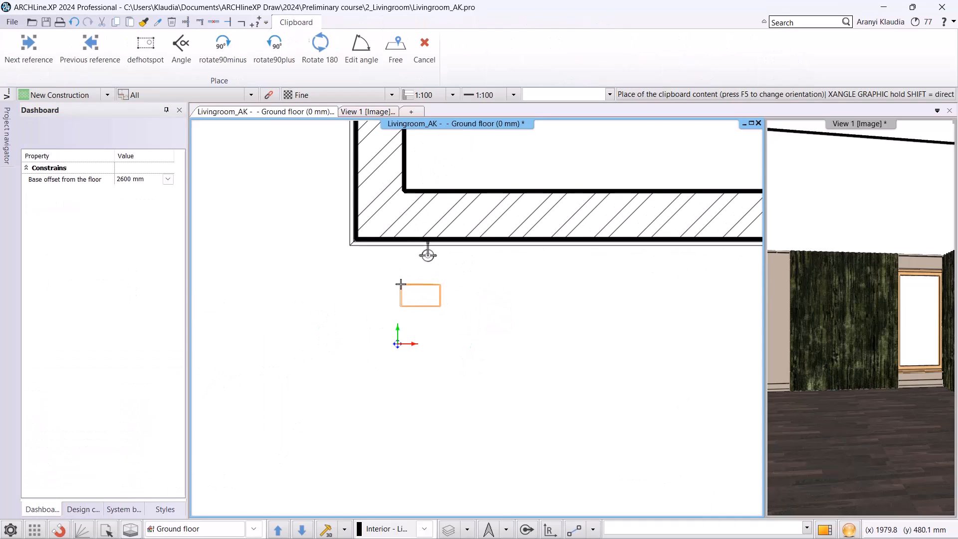
left_click(398, 286)
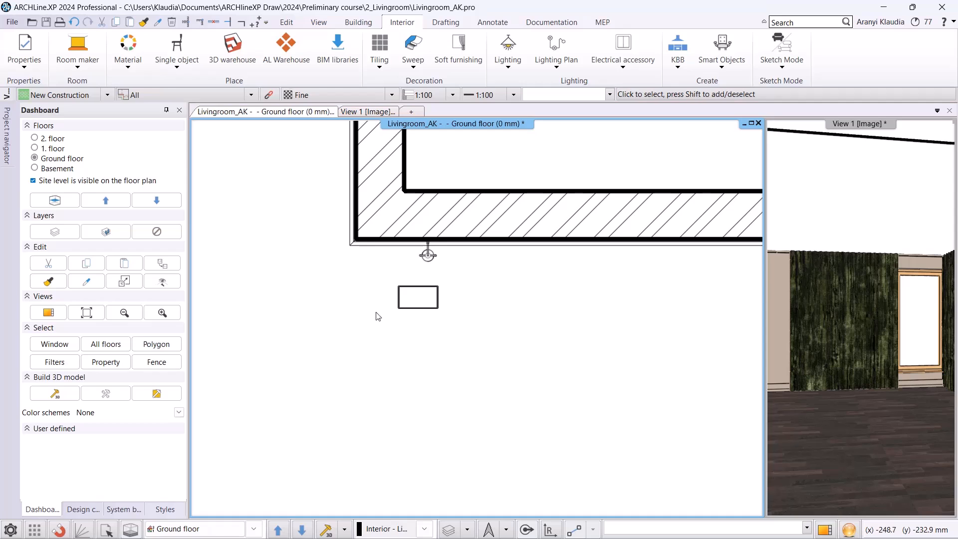
Set the GRID IN 2 REO spot light's distance from the wall with the two wall lamps to 1400 mm
left_click(452, 209)
left_click(452, 210)
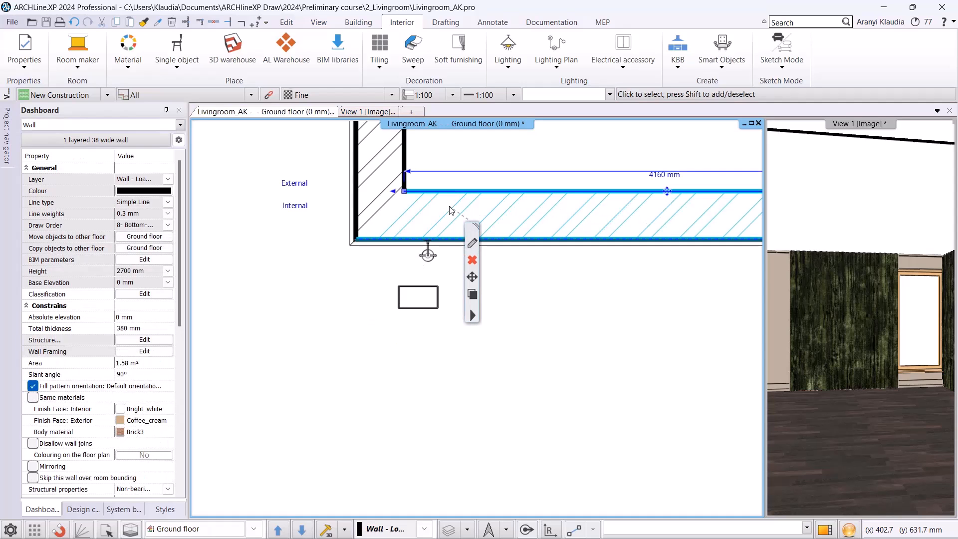
left_click(428, 295, "shift")
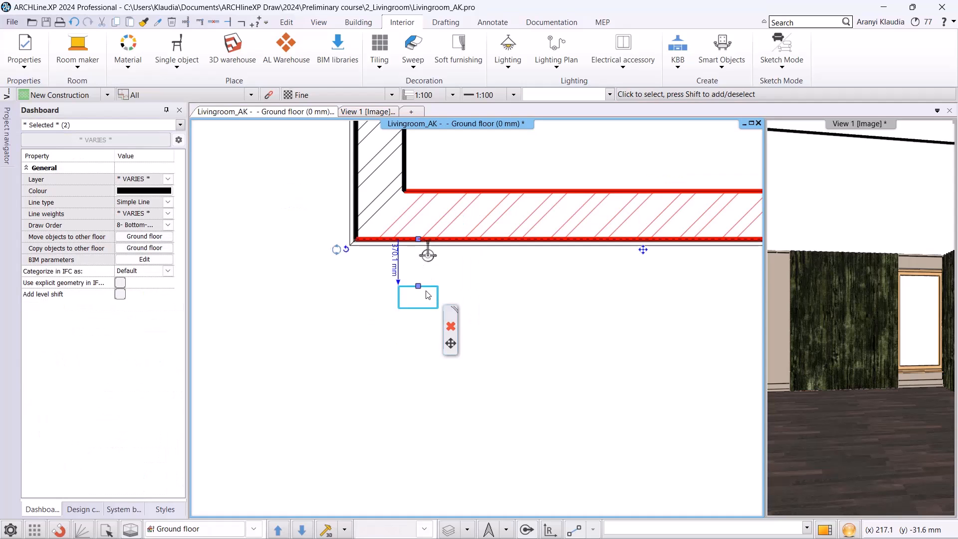
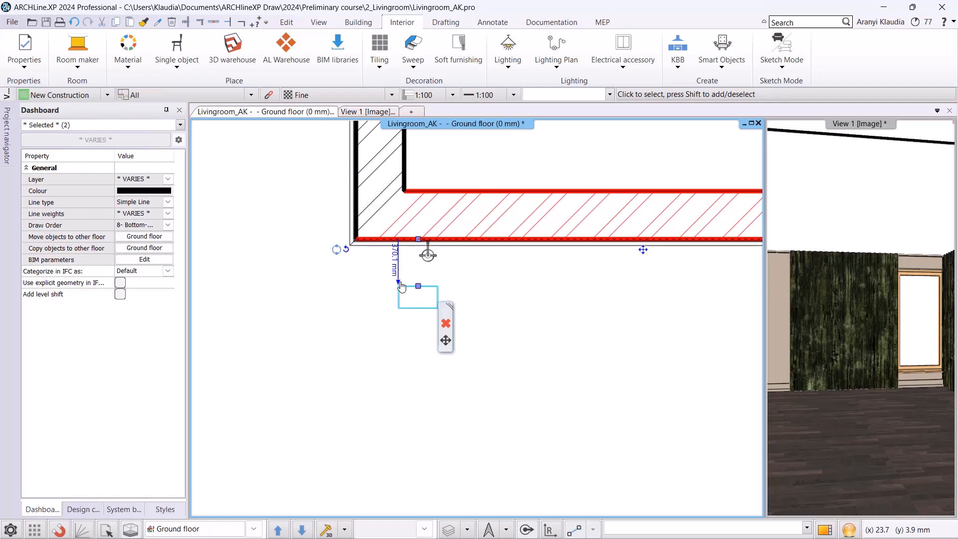
left_click(400, 283)
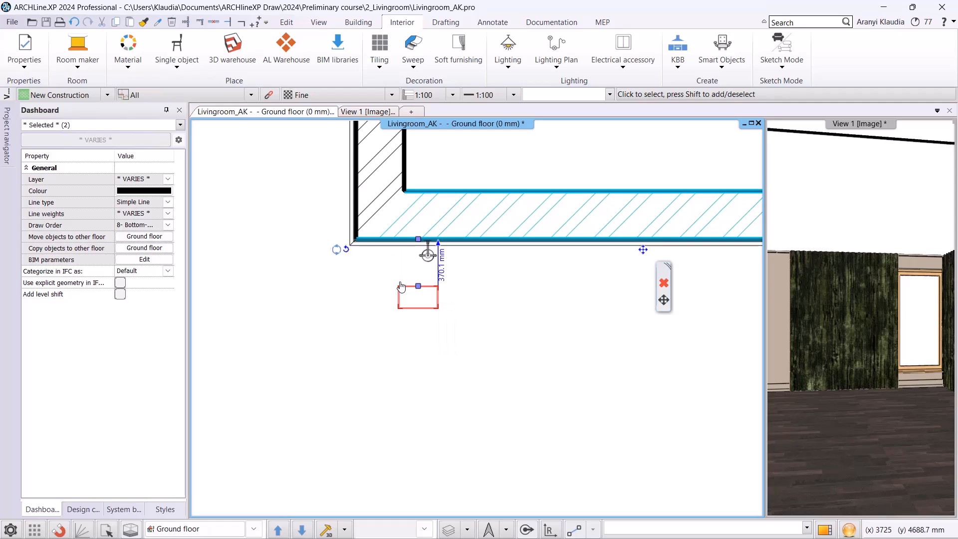
left_click(438, 247)
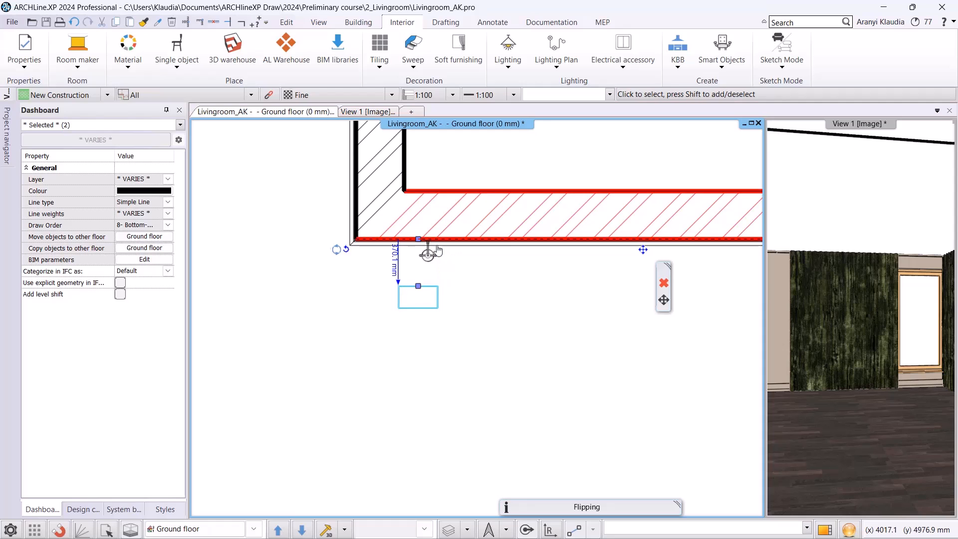
left_click(395, 259)
left_click(343, 313)
left_click(343, 283)
left_click(360, 344)
left_click(360, 345)
left_click(446, 347)
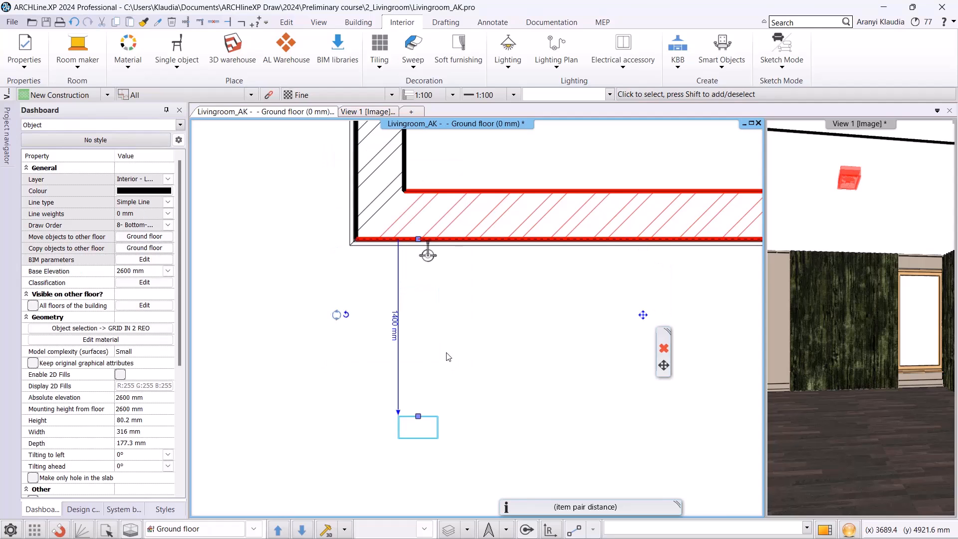
scroll(445, 354, "down", 4)
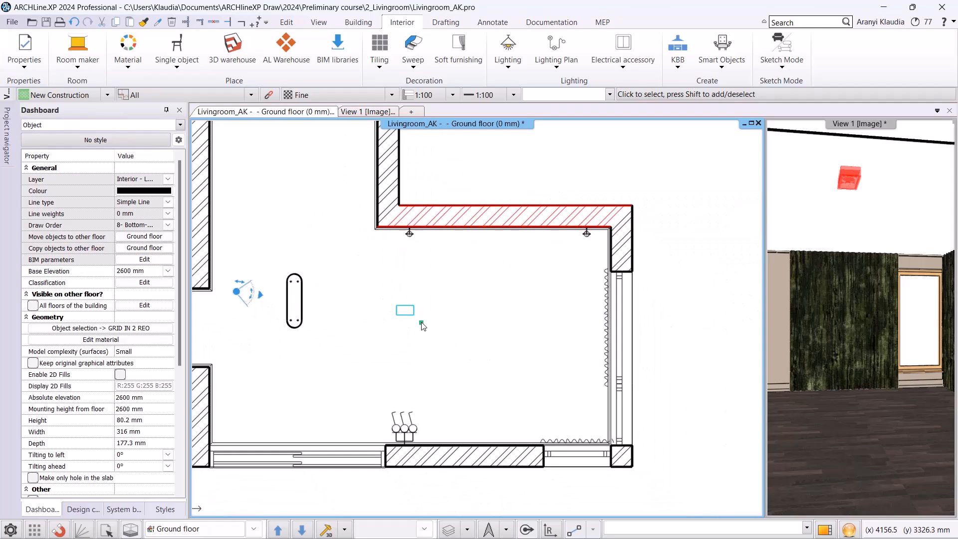
key("Escape")
Duplicate the spot light horizontally as a matrix of 3 horizontal by 2 vertical, with shifts of 1500 mm and -800 mm
left_click(413, 318)
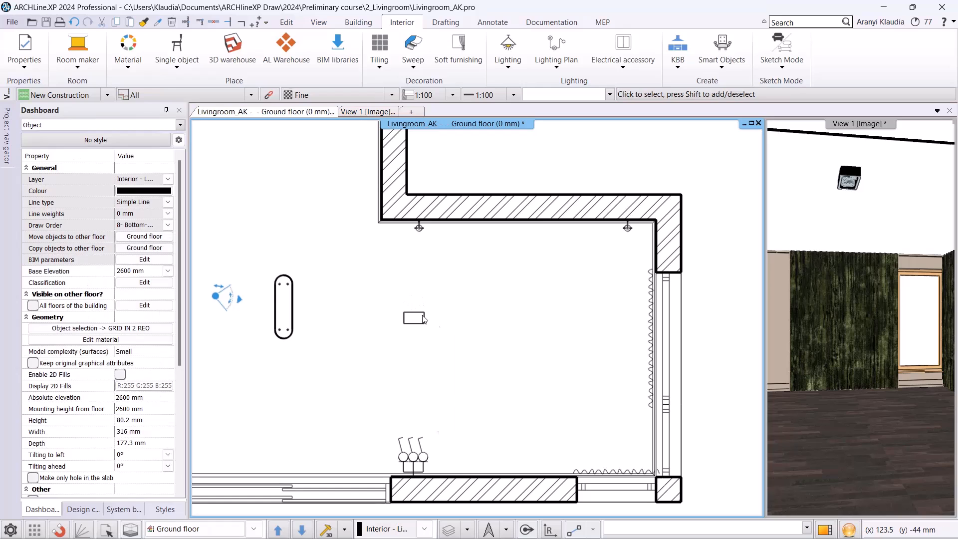
left_click(298, 24)
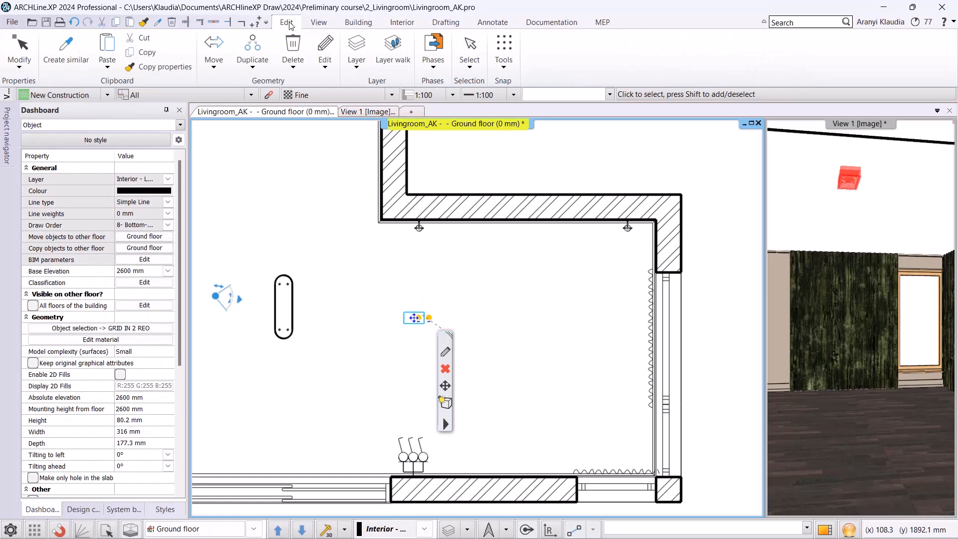
left_click(253, 55)
left_click(288, 228)
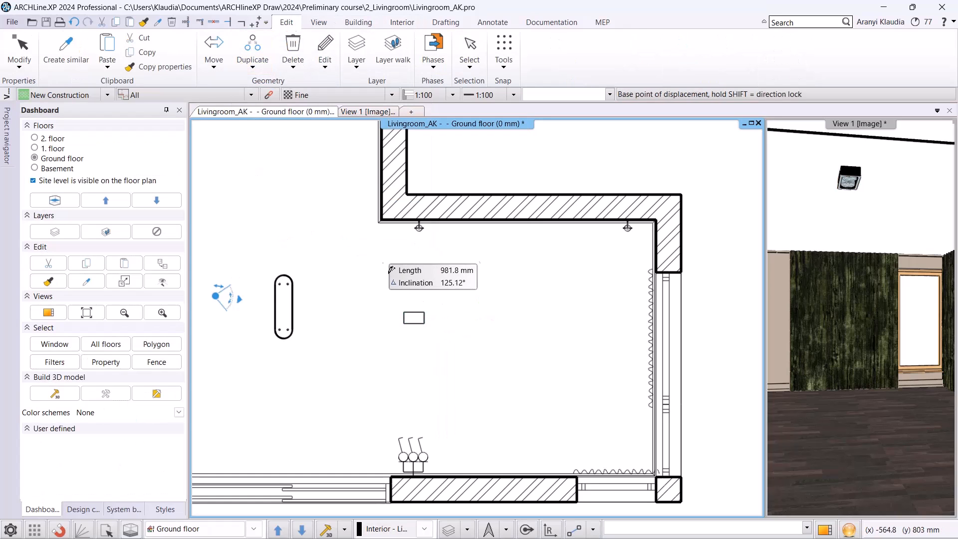
left_click(419, 317)
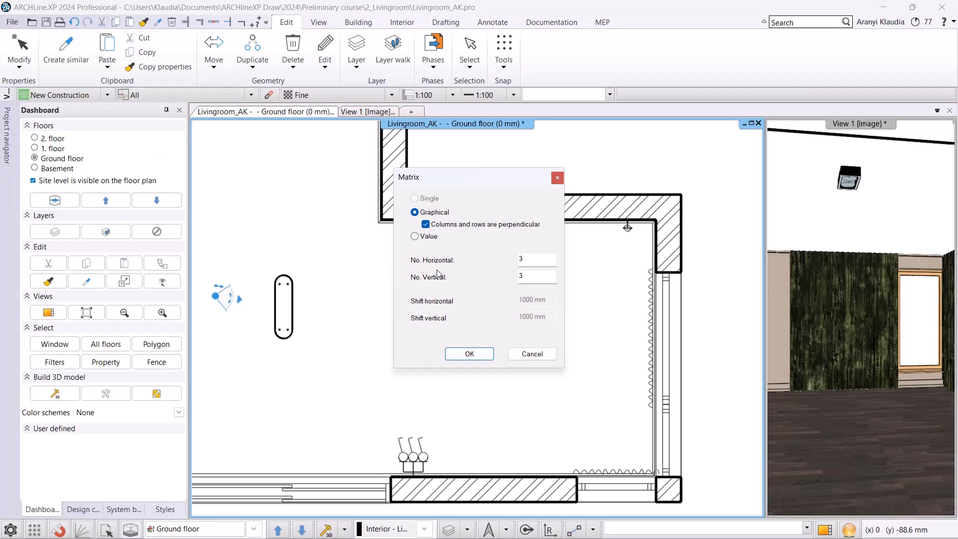
left_click(415, 237)
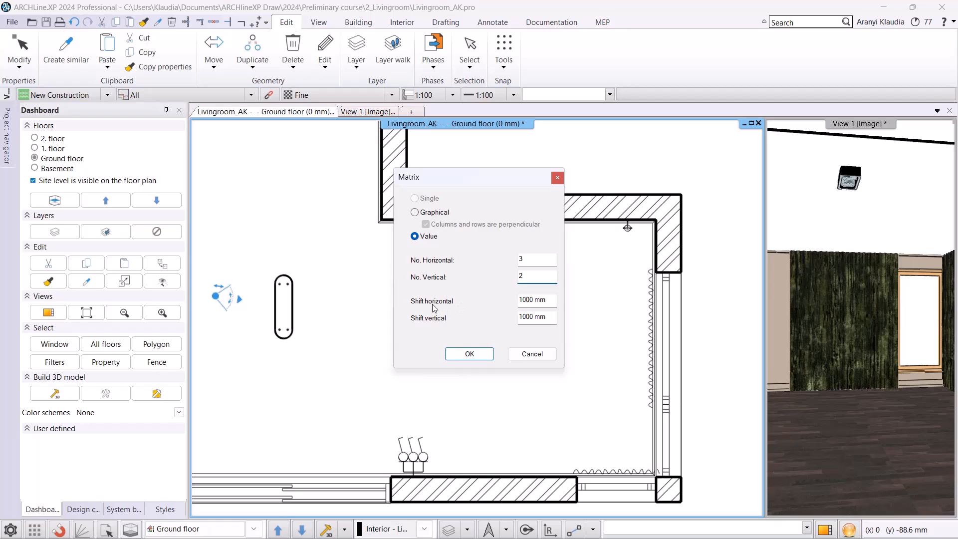
left_click(546, 305)
type("1500")
left_click(547, 319)
type("-800")
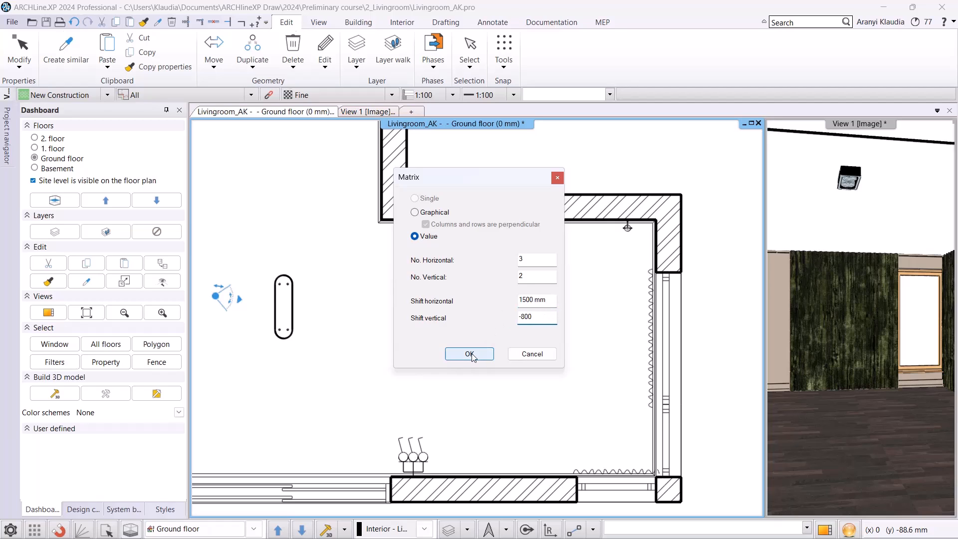
left_click(470, 354)
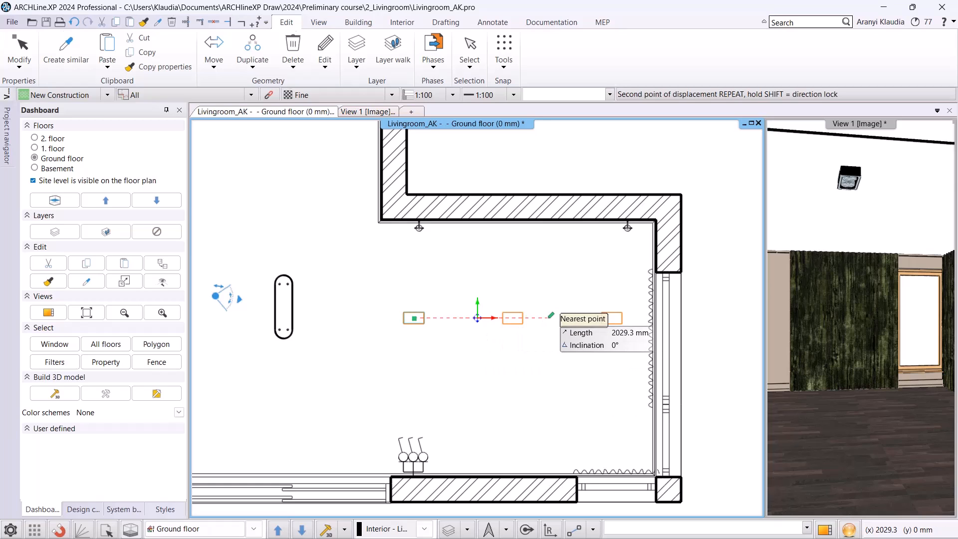
left_click(551, 315)
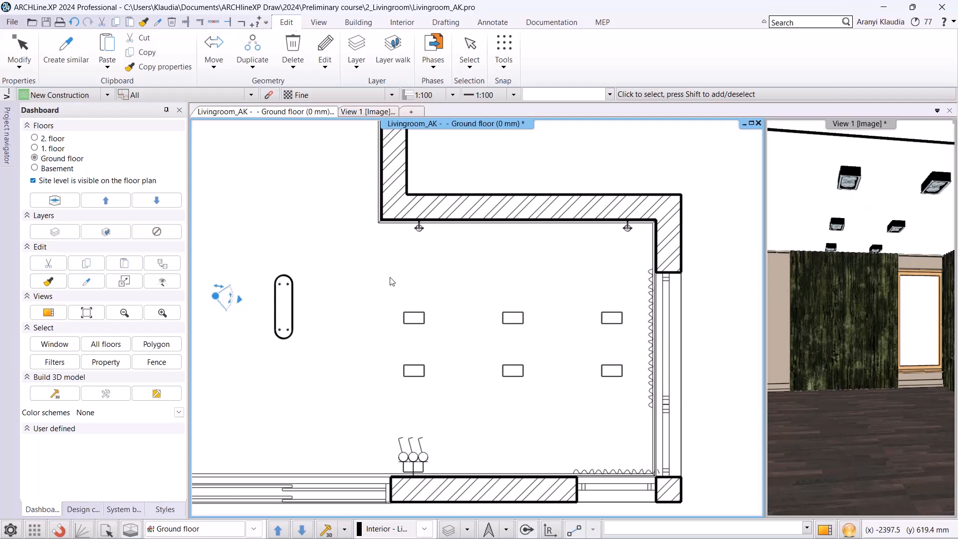
Extend the large window's curtain to the room corner beside the wall lamp, for a width of about 2764 mm
scroll(499, 291, "down", 2)
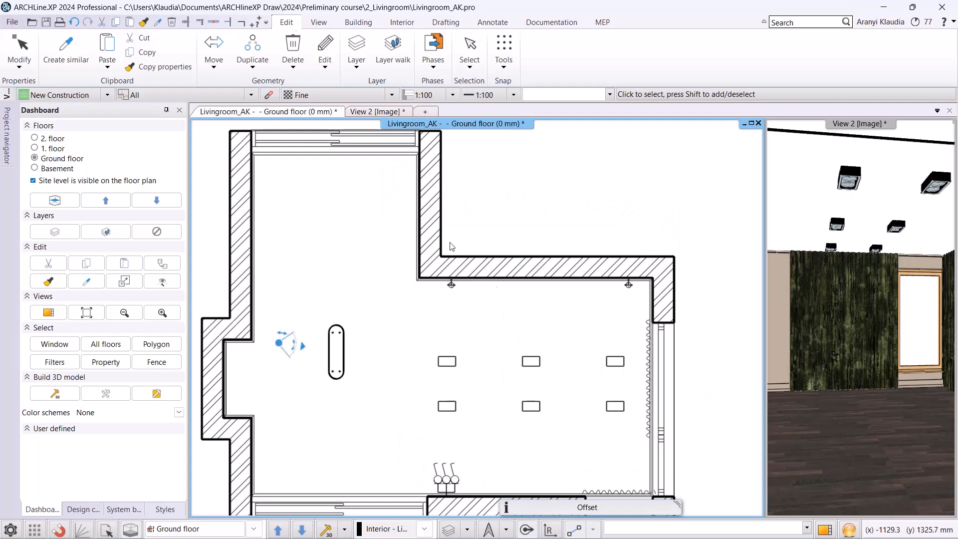
middle_click_drag(524, 394, 477, 317)
scroll(537, 323, "up", 2)
middle_click_drag(596, 292, 535, 191)
left_click(589, 268)
scroll(590, 278, "up", 2)
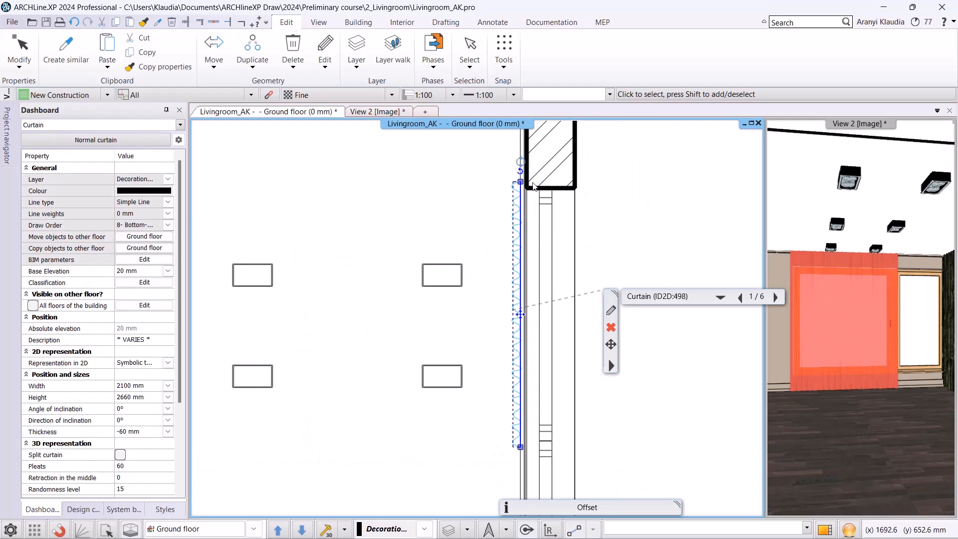
mouse_move(521, 182)
left_click(587, 193)
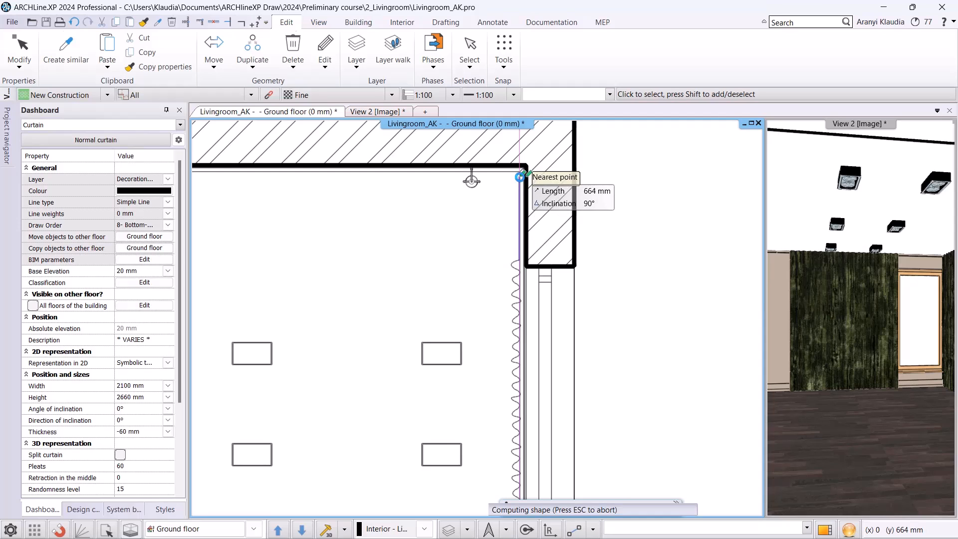
left_click(471, 180)
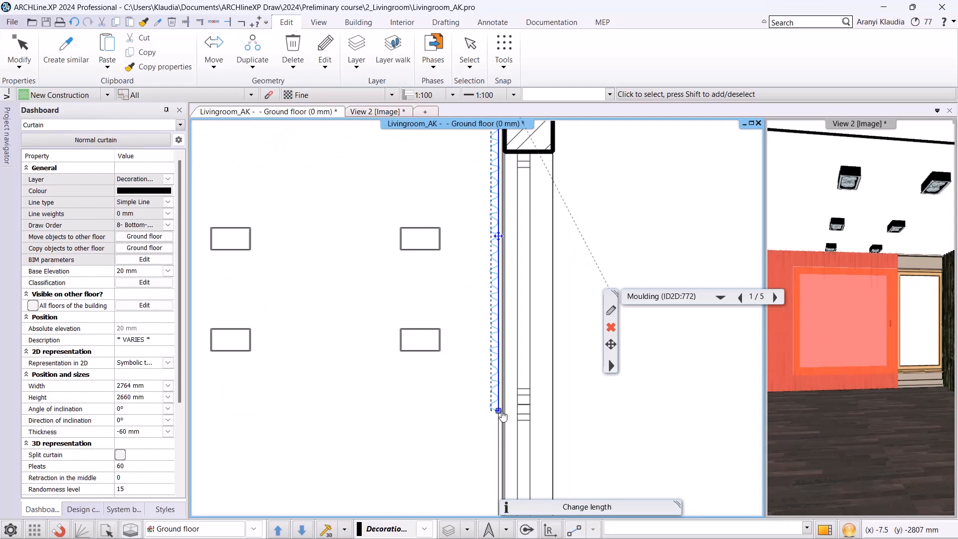
Shorten the large window's curtain from its far end to about 1161 mm wide, keeping it against the room corner
left_click(499, 411)
left_click(551, 359)
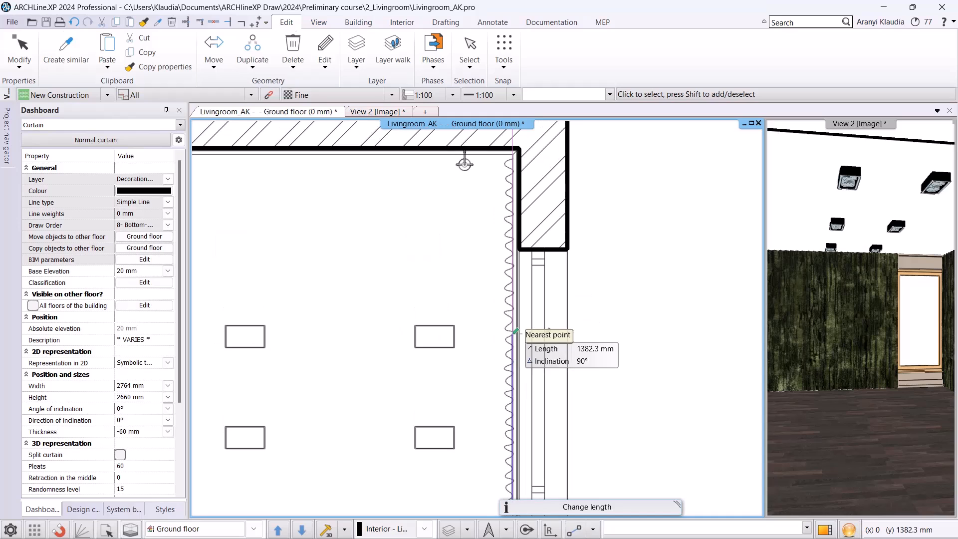
left_click(517, 303)
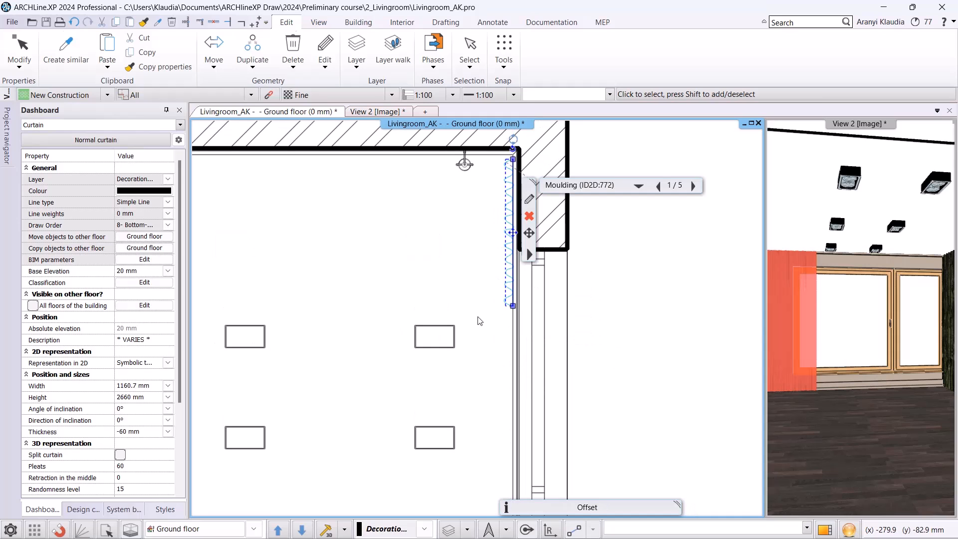
left_click(475, 266)
Lengthen the small window's curtain along the adjoining wall, away from the room corner, to about 1526 mm wide
scroll(474, 267, "down", 1)
middle_click_drag(475, 294, 481, 148)
scroll(446, 374, "up", 2)
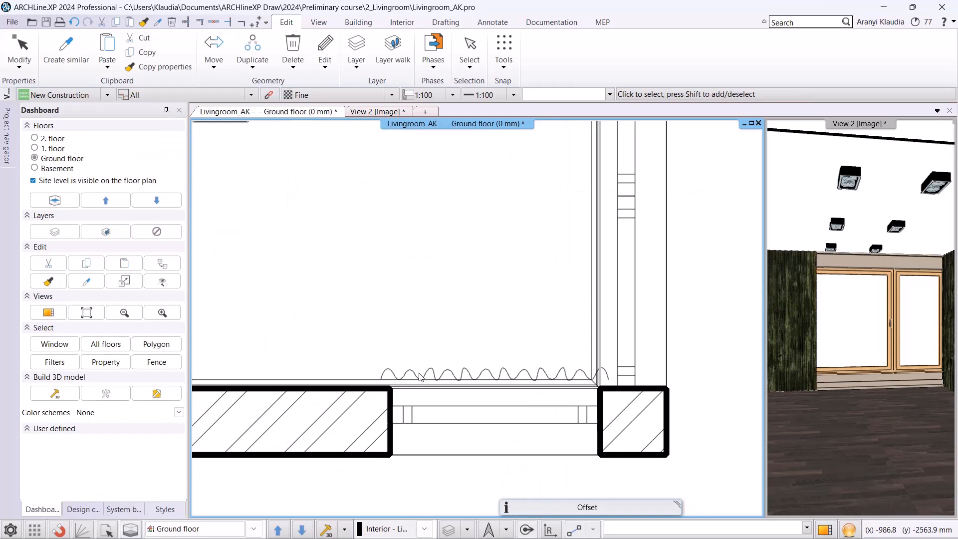
left_click(421, 377)
left_click(382, 381)
left_click(402, 390)
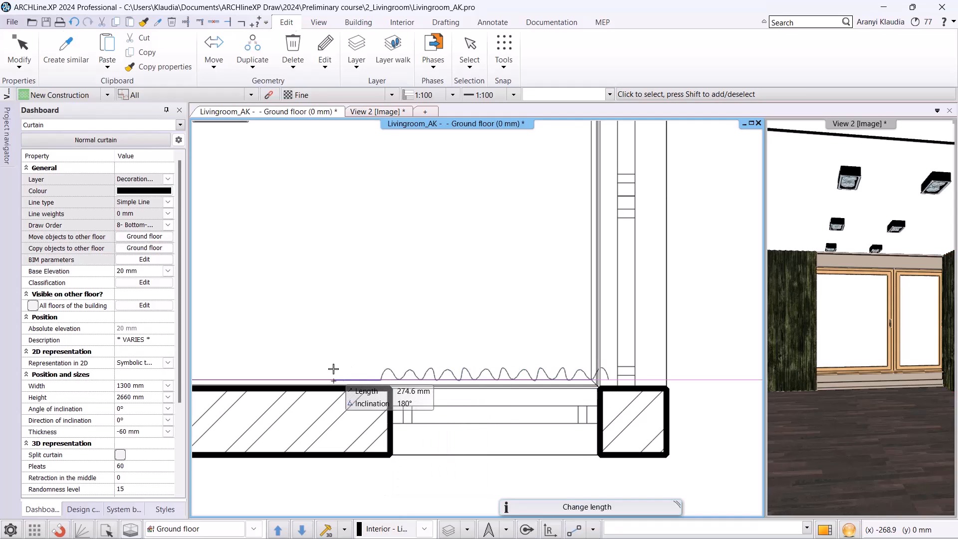
left_click(342, 380)
Shorten the small window's curtain from its end at the room corner so it covers only part of the window
left_click(609, 380)
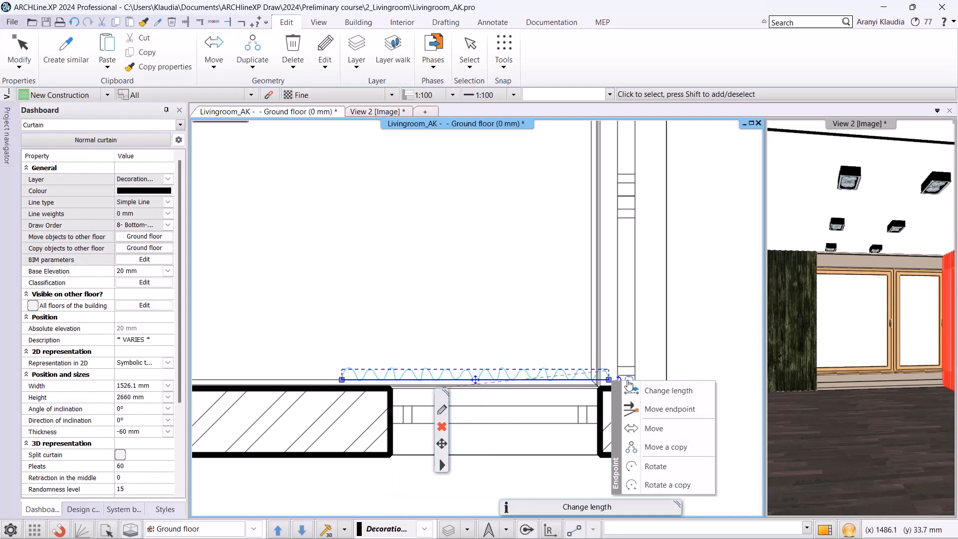
left_click(669, 390)
left_click(456, 380)
left_click(465, 344)
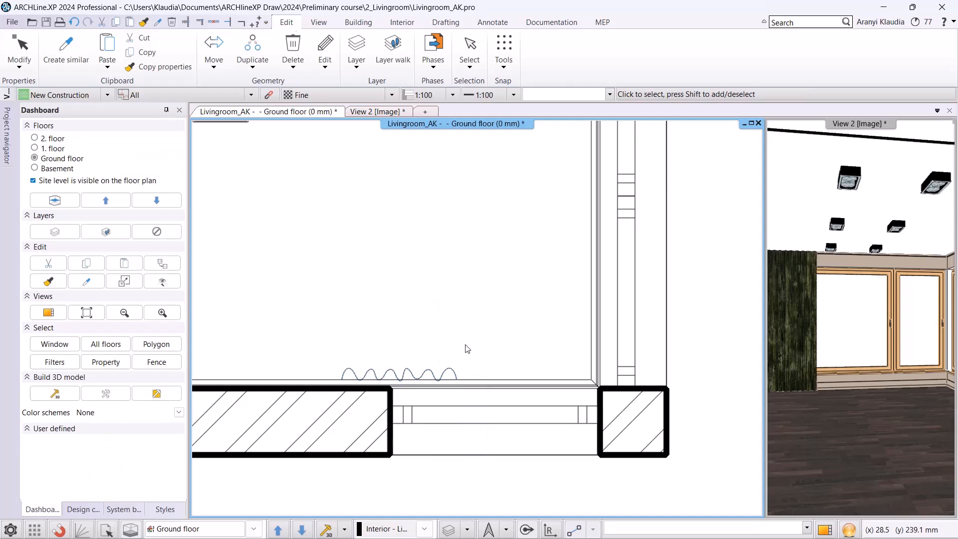
Offset the ceiling moulding's edge along the large window wall 150 mm into the room, in front of the curtain
scroll(466, 330, "down", 4)
middle_click_drag(469, 272, 449, 363)
scroll(452, 356, "down", 1)
middle_click_drag(464, 318, 461, 320)
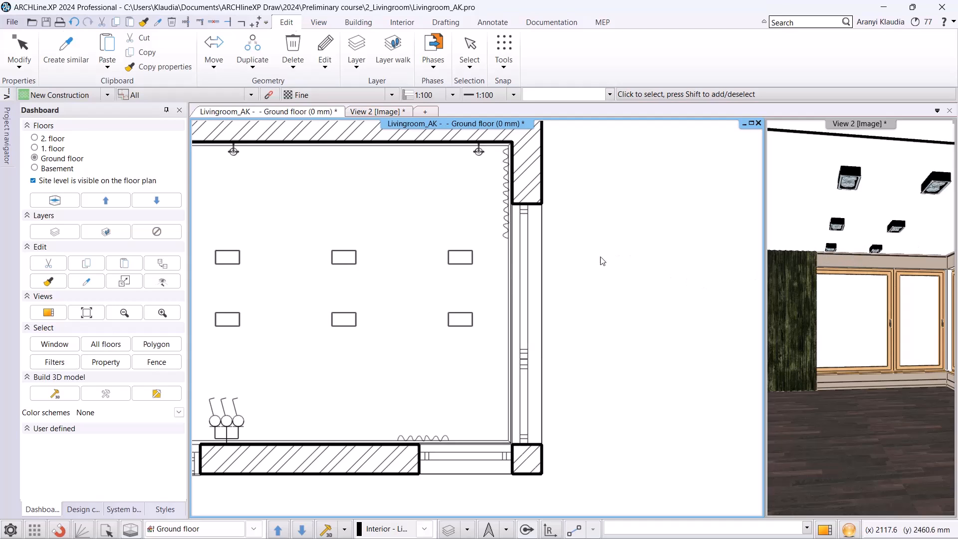
scroll(523, 248, "up", 5)
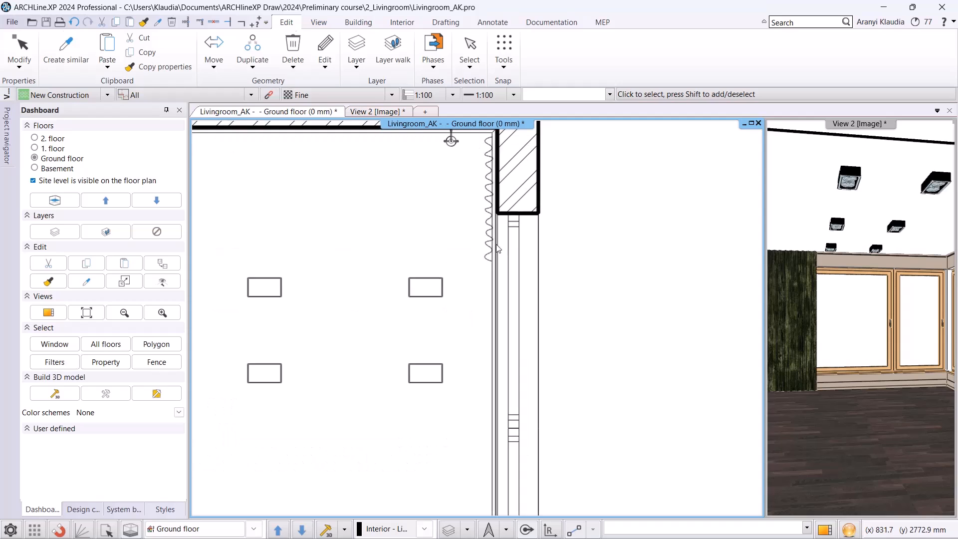
left_click(461, 286)
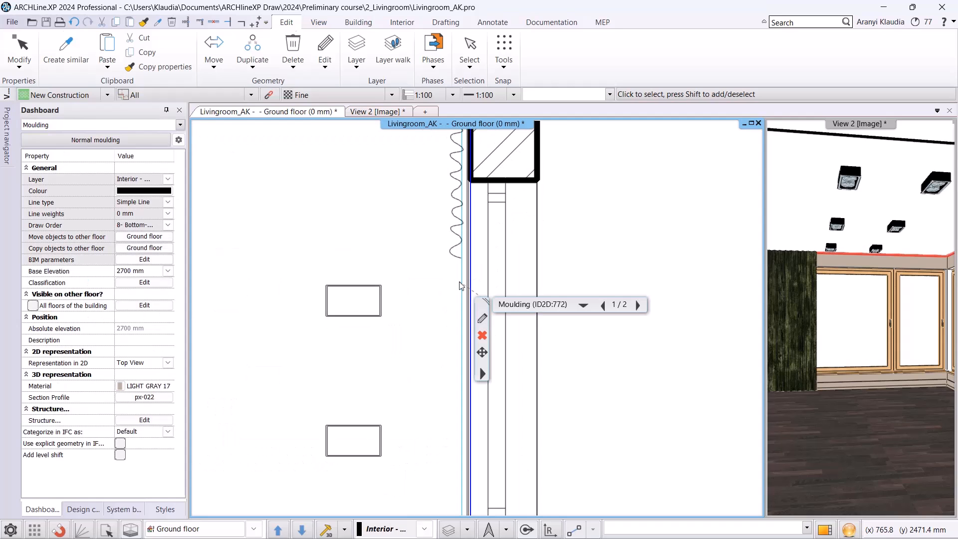
scroll(449, 320, "down", 1)
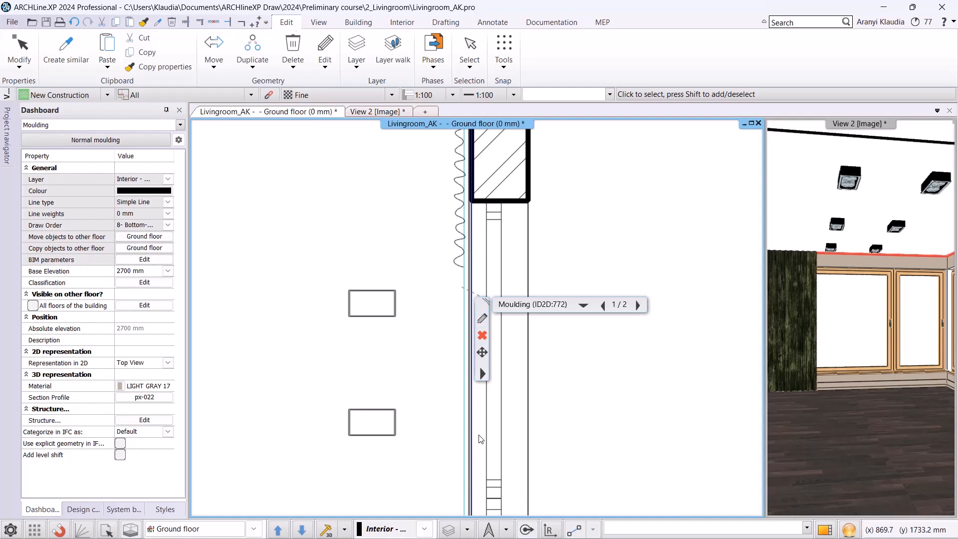
mouse_move(474, 409)
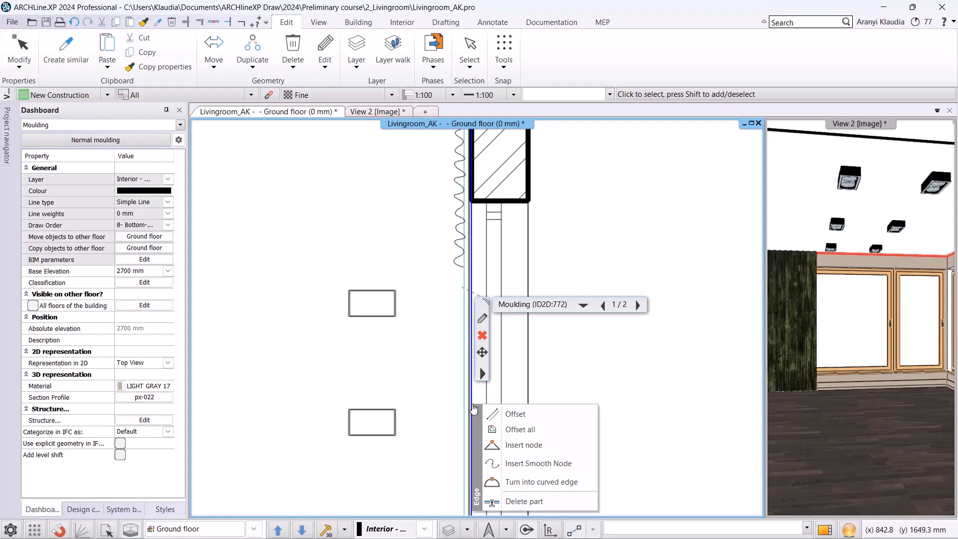
left_click(515, 414)
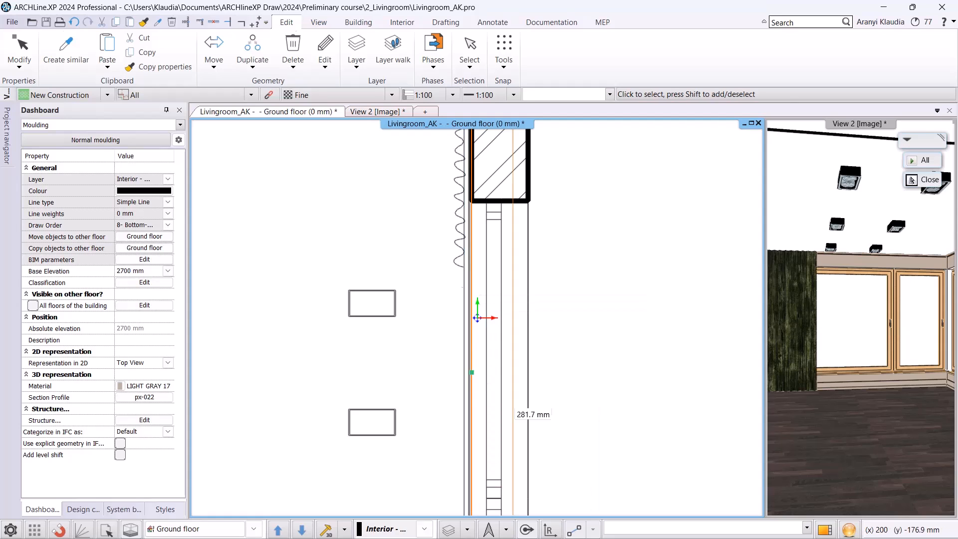
scroll(388, 277, "down", 2)
type("15")
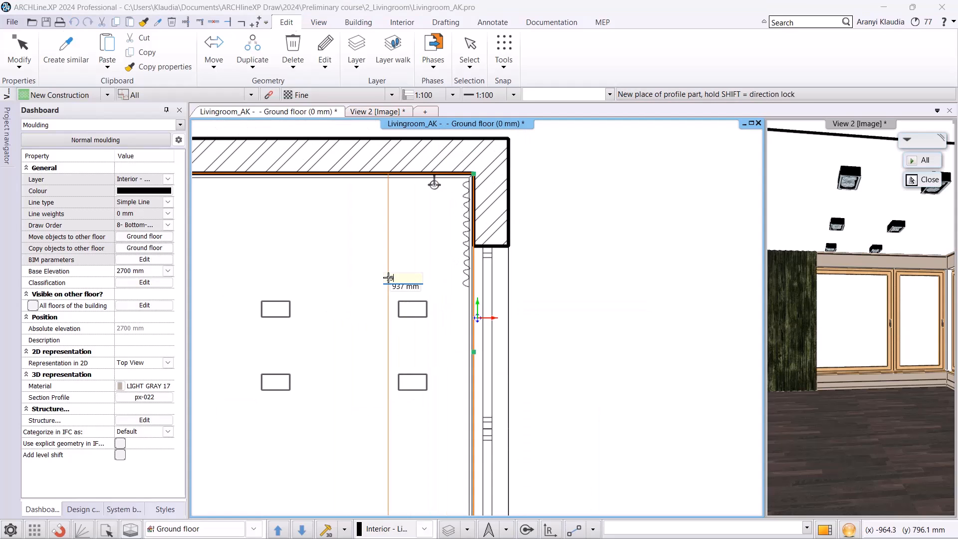
type("0")
key("Return")
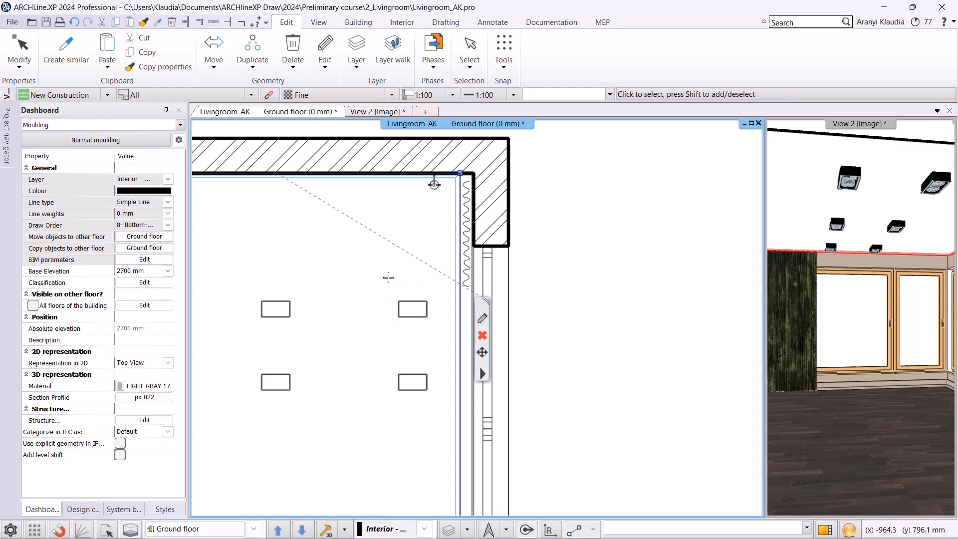
scroll(468, 401, "down", 1)
scroll(468, 401, "down", 2)
middle_click_drag(459, 432, 451, 384)
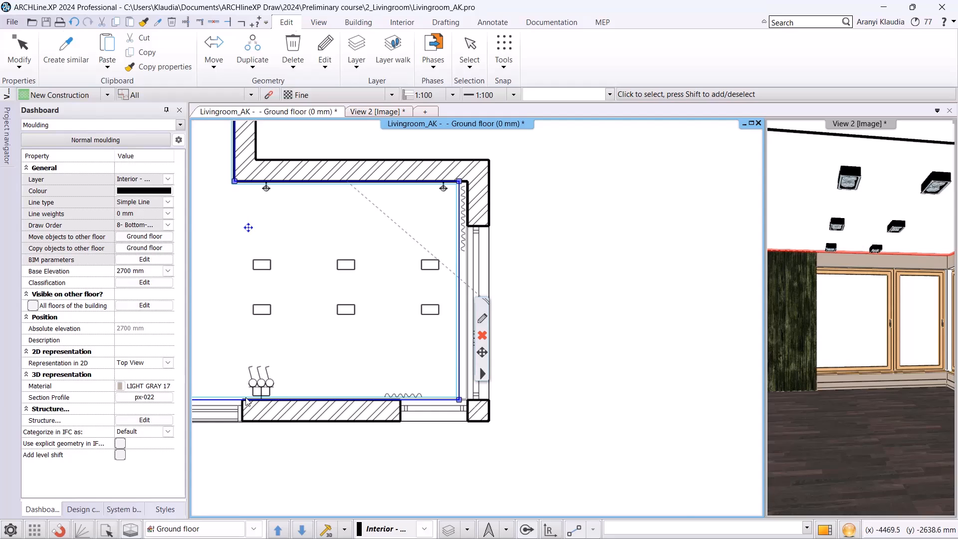
scroll(414, 426, "up", 3)
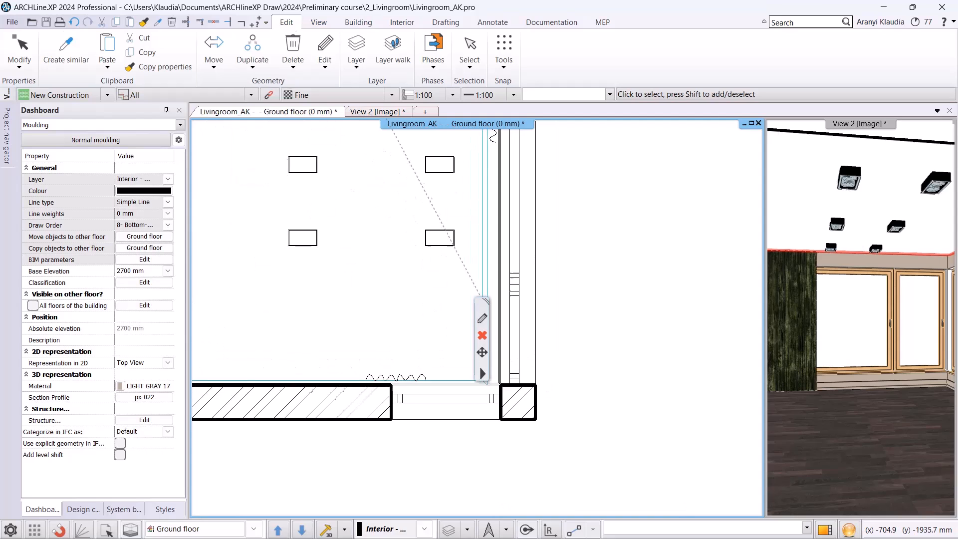
Insert a node in the ceiling moulding along the small window wall, just past the curtain's outer end, about 1381 mm from the moulding corner
scroll(356, 404, "up", 2)
scroll(410, 388, "up", 2)
left_click(420, 424)
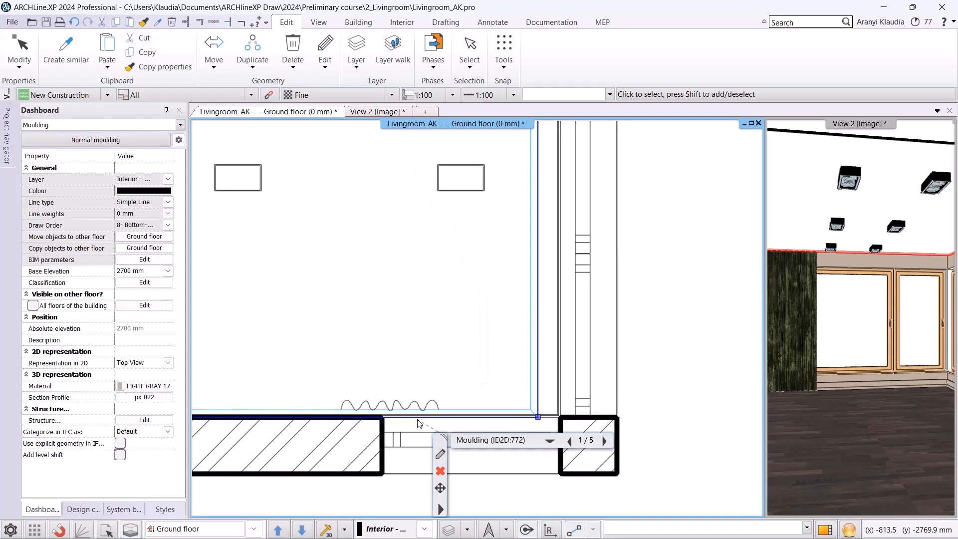
right_click(417, 421)
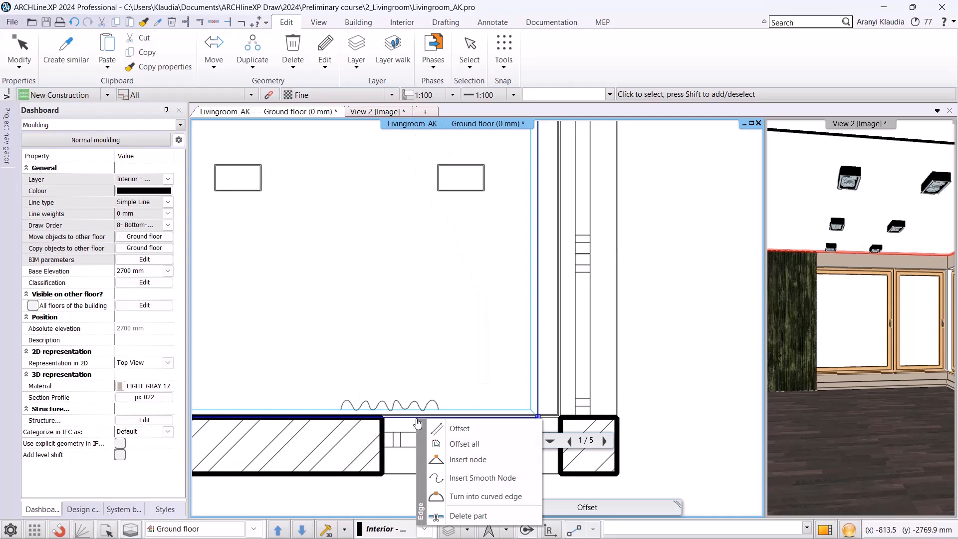
left_click(469, 457)
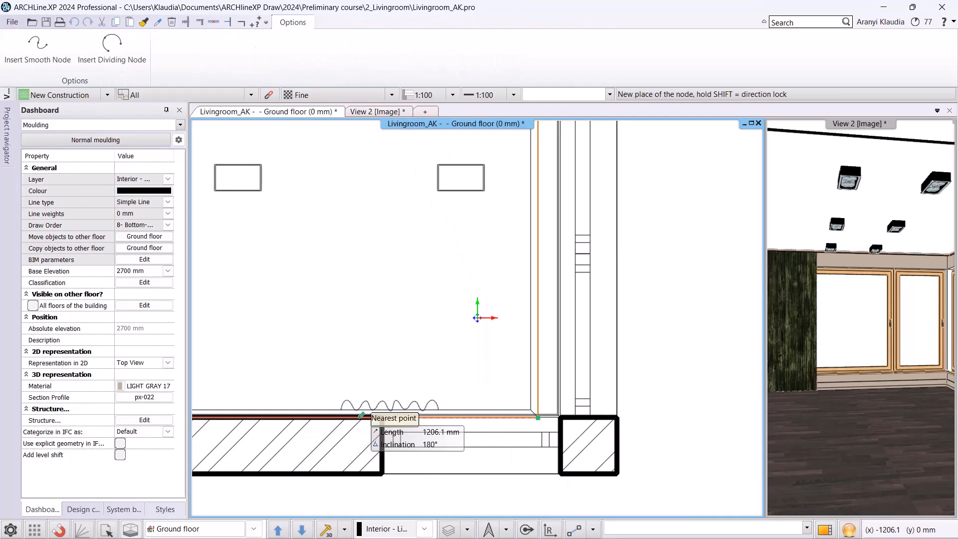
left_click(333, 418)
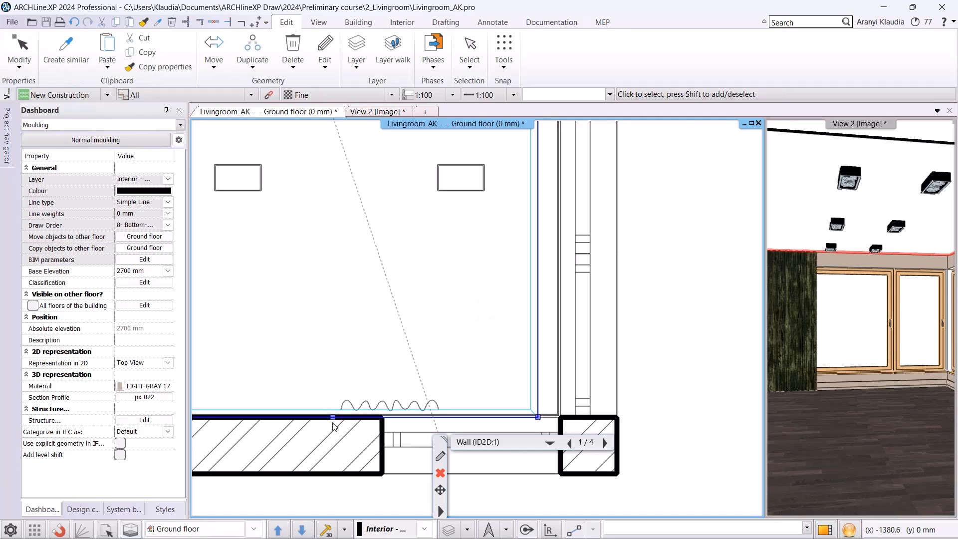
Offset the moulding segment between the new node and the corner about 156 mm into the room, in front of the small window's curtain
right_click(464, 423)
left_click(480, 369)
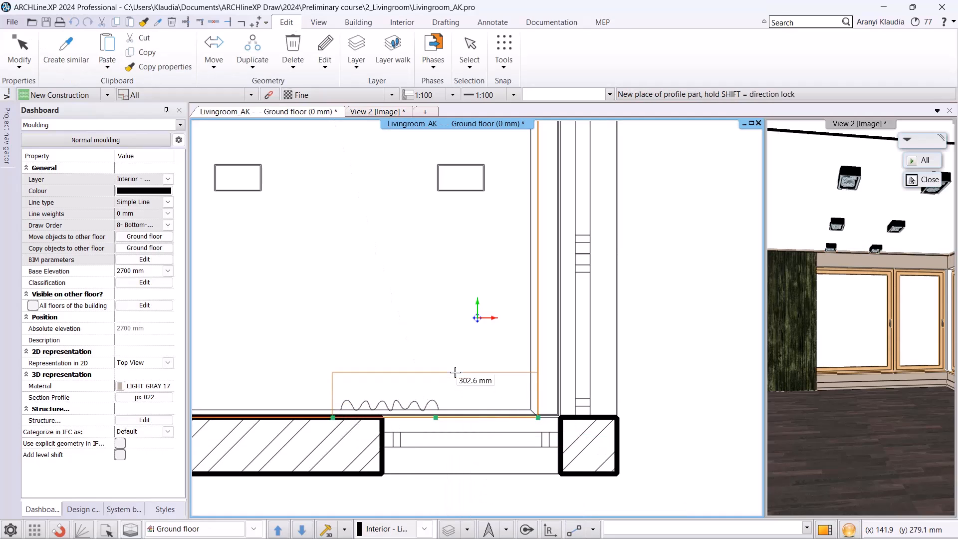
left_click(455, 389)
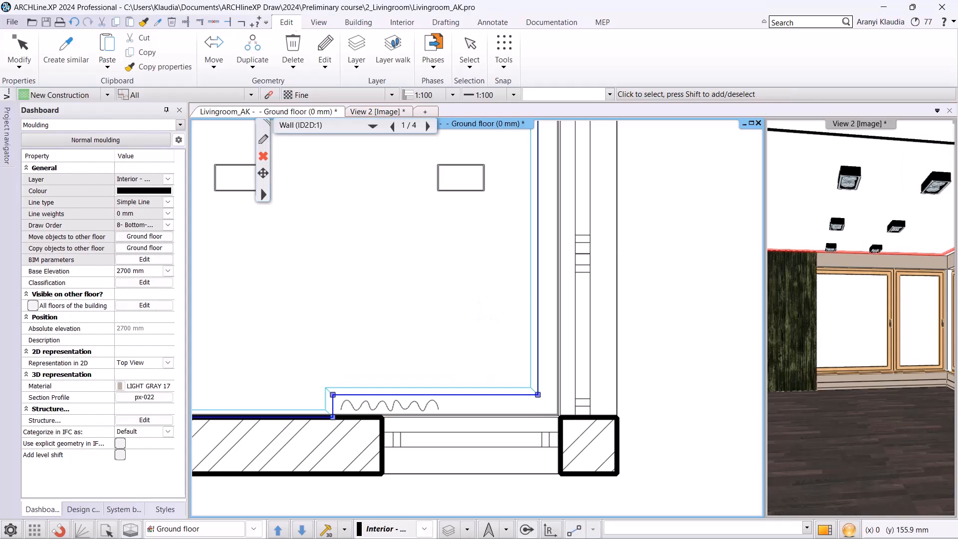
left_click(456, 340)
scroll(457, 315, "down", 4)
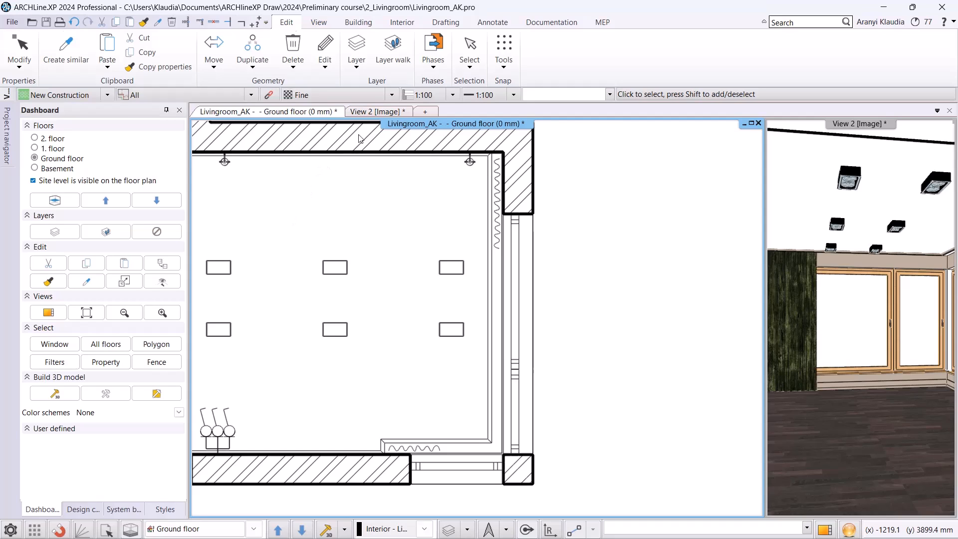
Switch to the 3D view facing the corner windows and search the material library for "black"
left_click(375, 112)
scroll(519, 265, "up", 7)
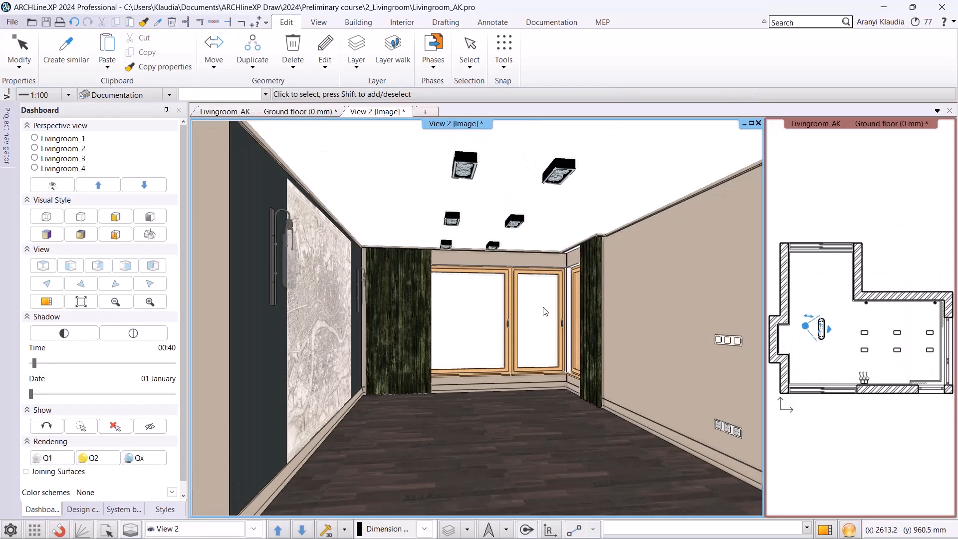
scroll(517, 400, "up", 5)
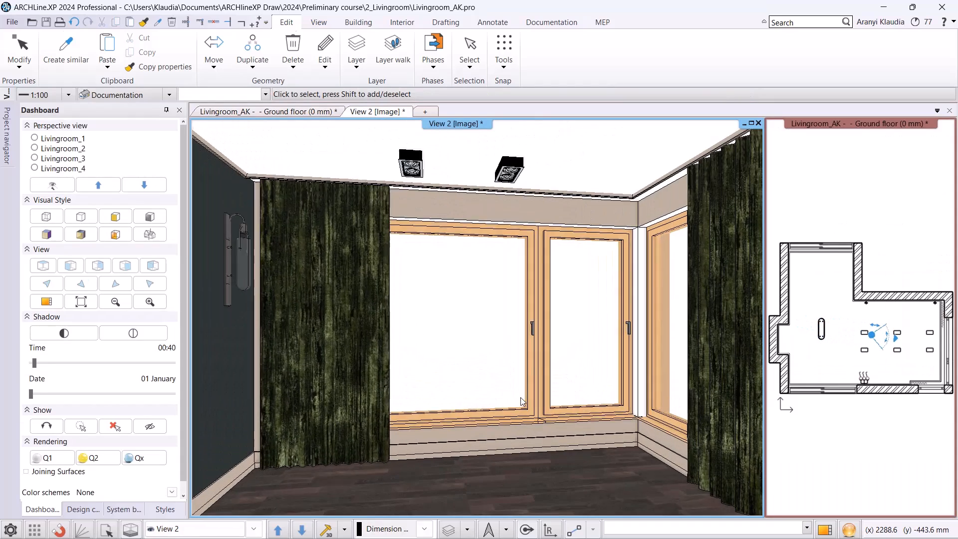
middle_click_drag(497, 324, 500, 325)
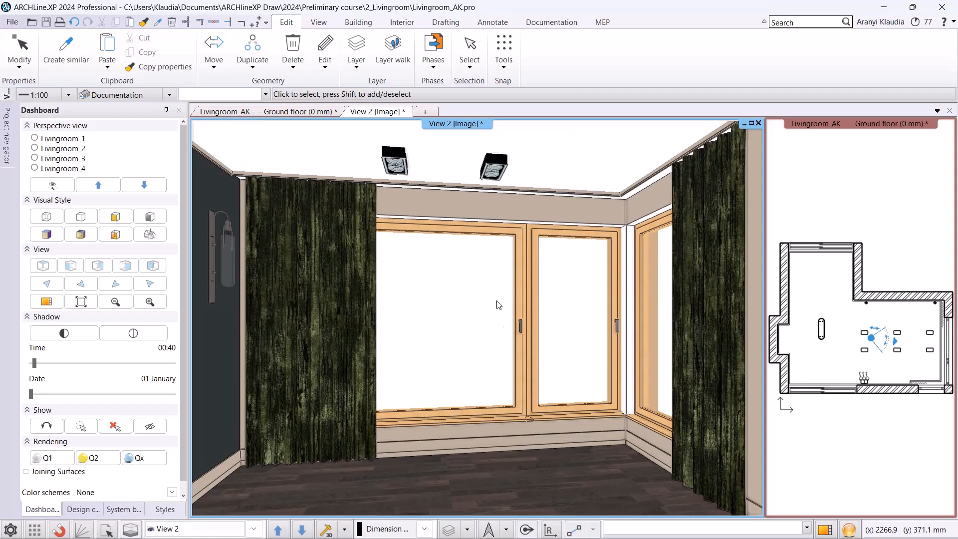
left_click(80, 513)
left_click(25, 145)
left_click(130, 253)
left_click(80, 129)
type("black")
key("Return")
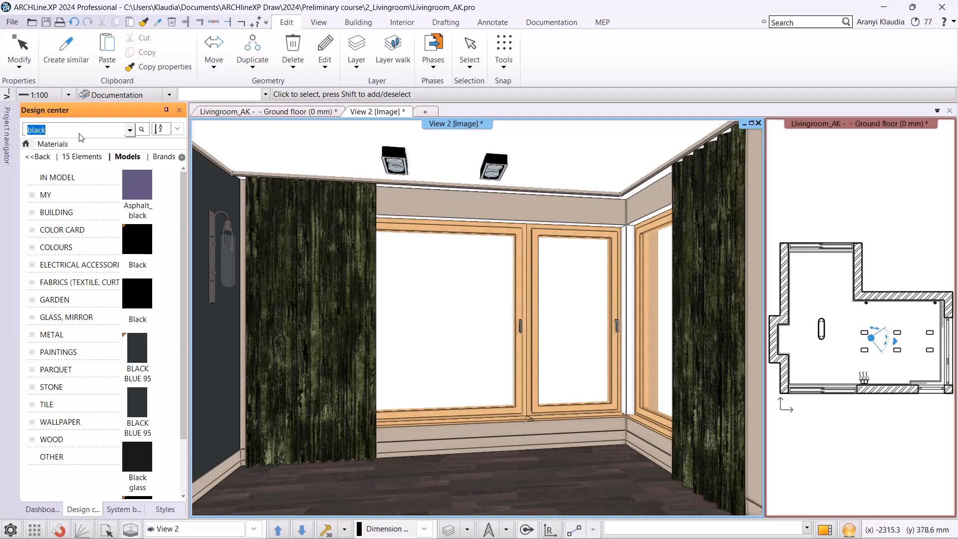
Replace the window frames' wood material with Black using the option of replacing one material with another
left_click(137, 239)
left_click_drag(357, 245, 420, 229)
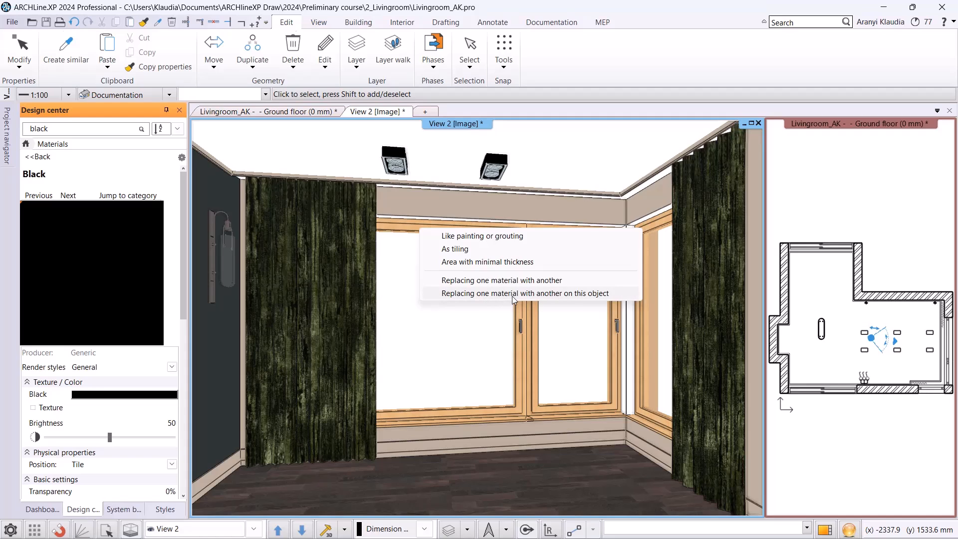
left_click(458, 282)
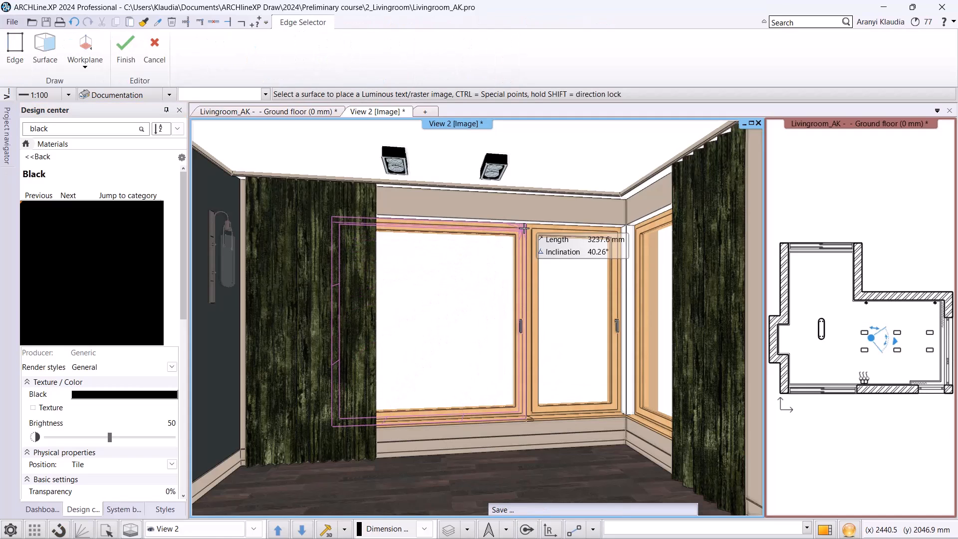
key("Escape")
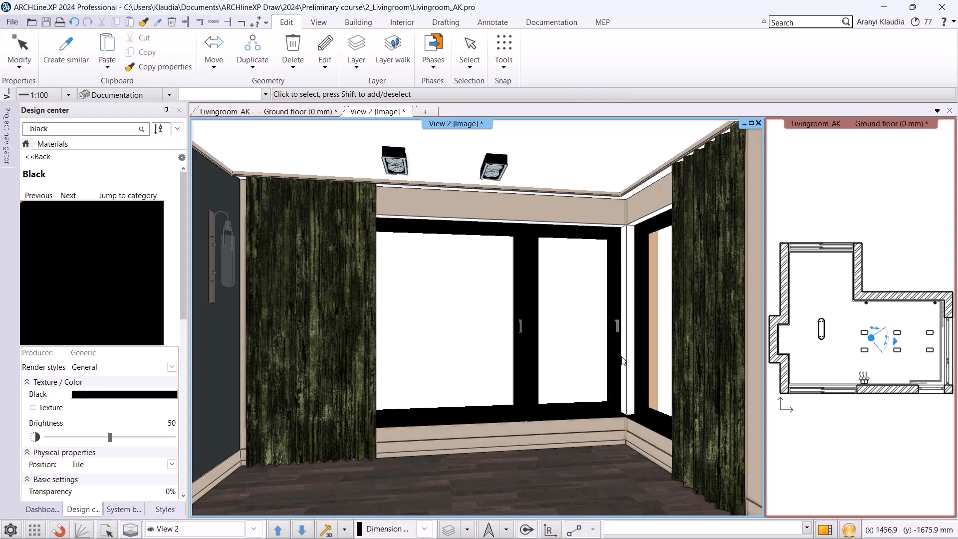
On the ground floor plan, join the two windows adjacent to the room corner into a corner window
left_click(263, 113)
scroll(605, 402, "up", 5)
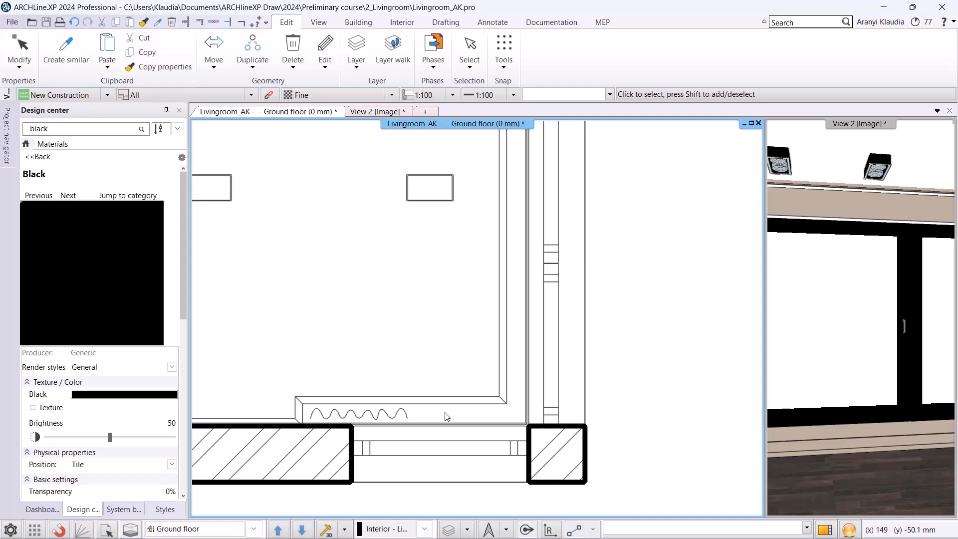
left_click(358, 22)
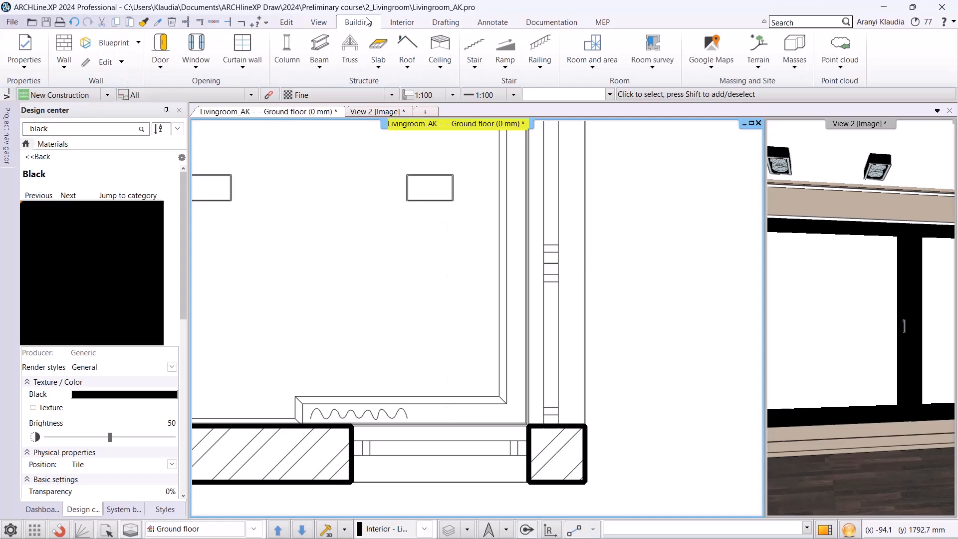
left_click(207, 69)
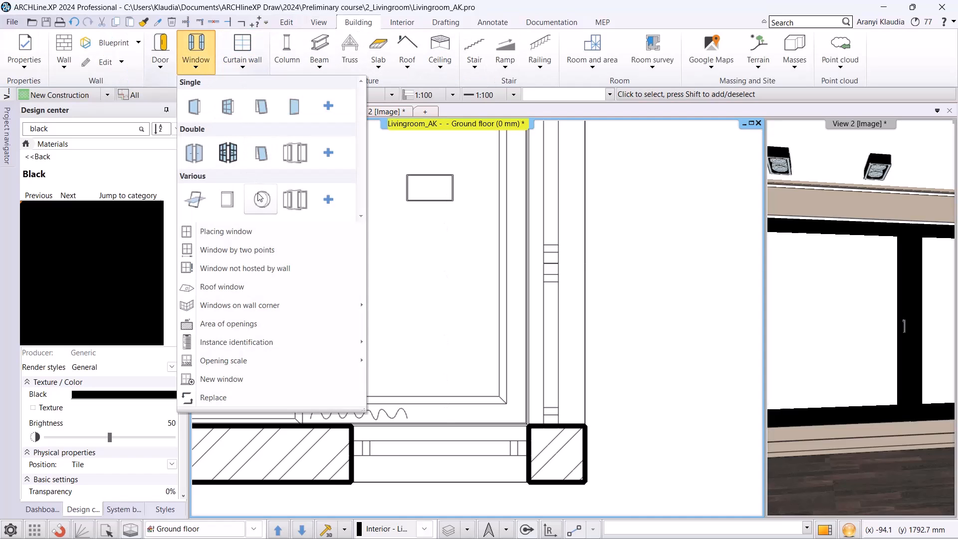
mouse_move(298, 305)
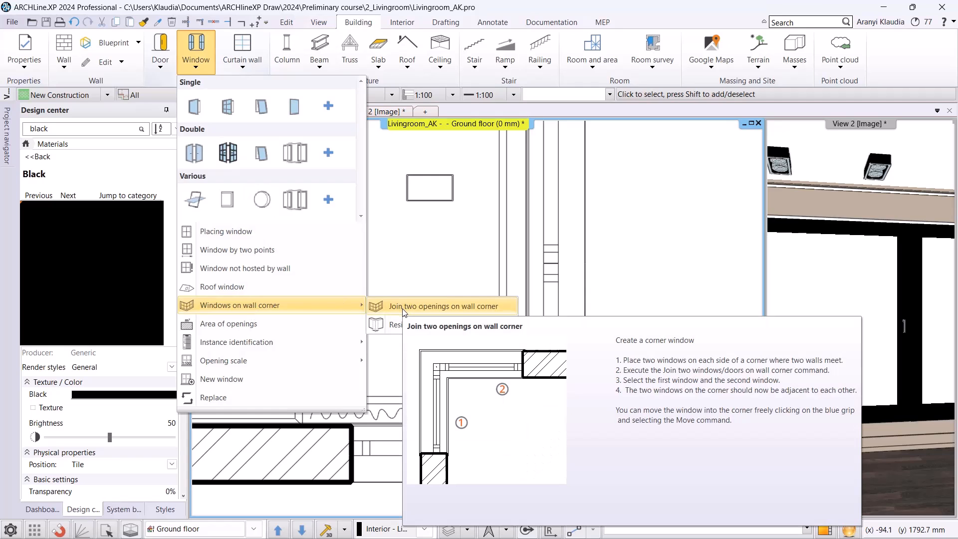
left_click(405, 306)
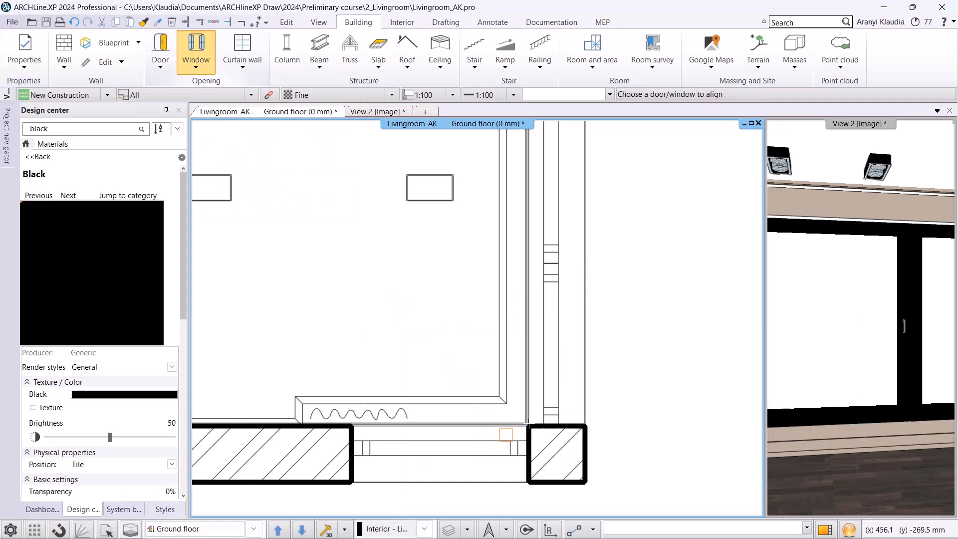
left_click(553, 398)
left_click(492, 452)
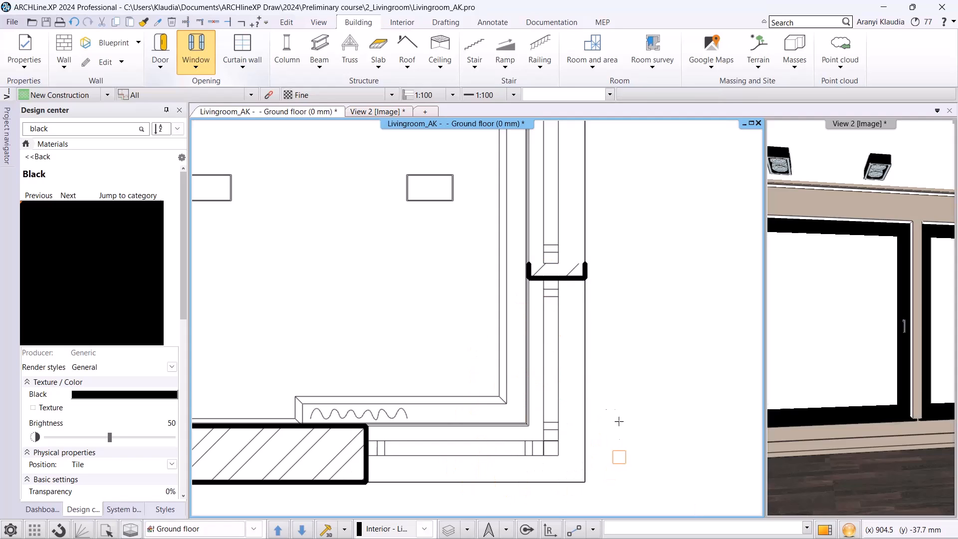
key("Escape")
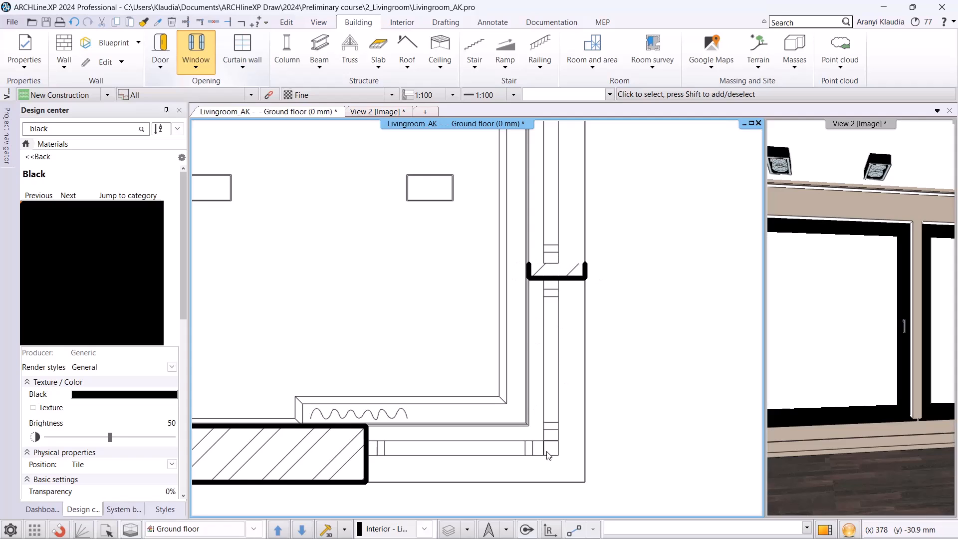
Widen the corner window on the large window wall to 1200 mm so it meets the neighbouring window
left_click(559, 304)
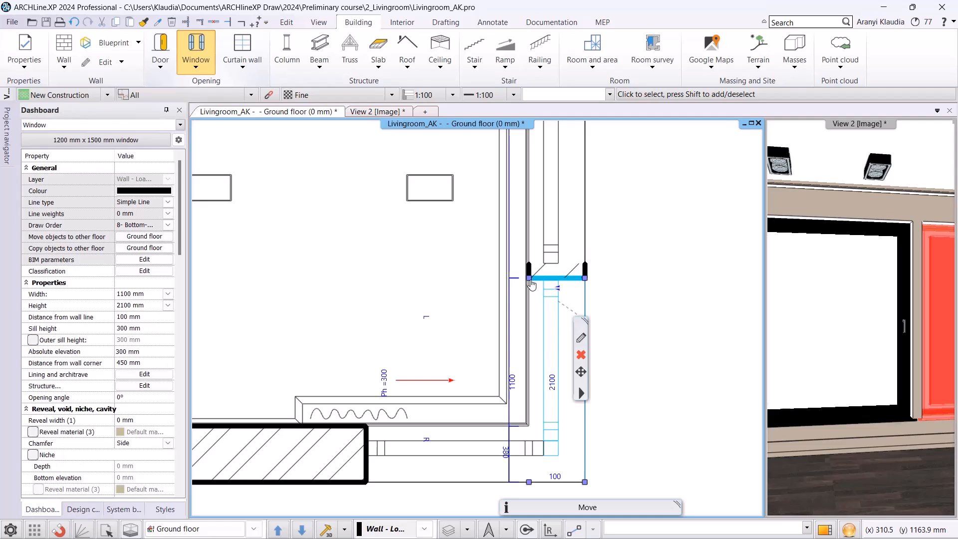
left_click(530, 280)
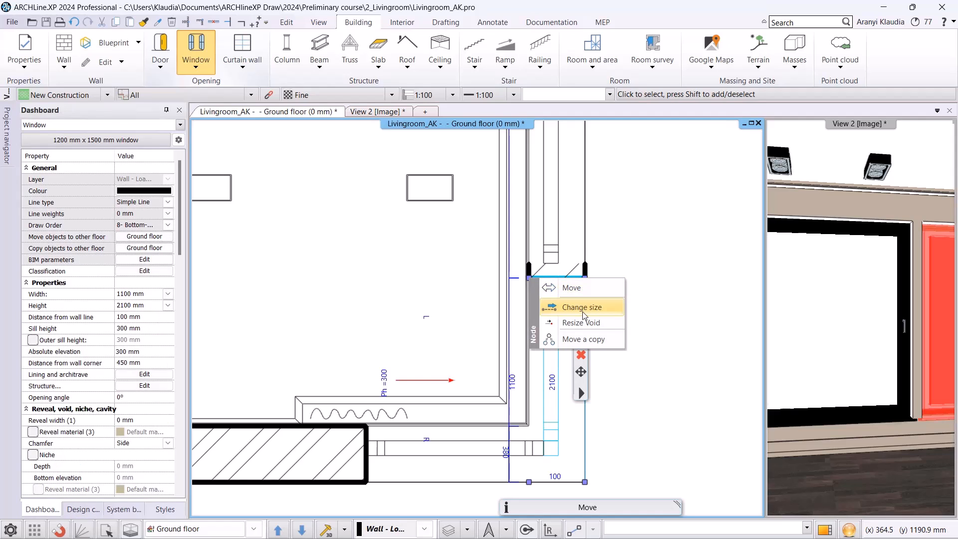
left_click(579, 307)
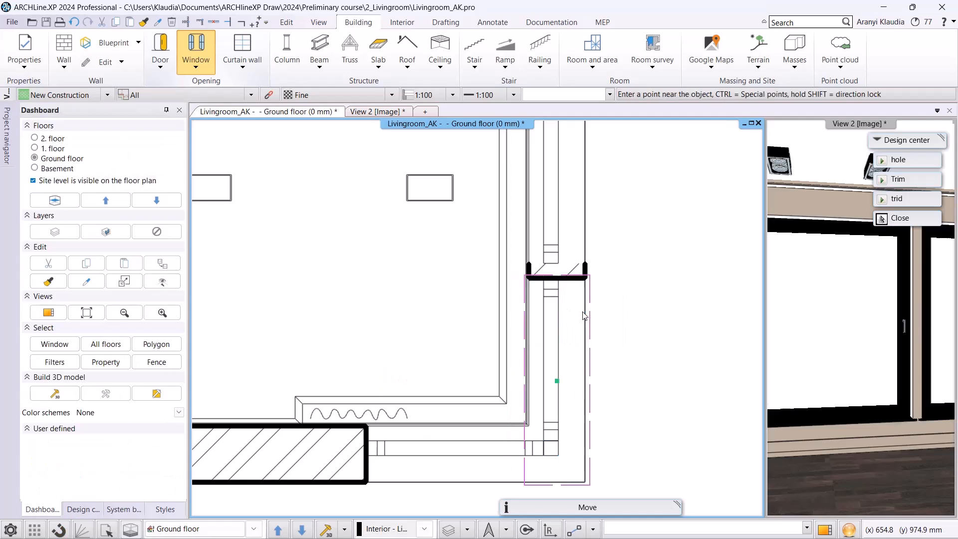
left_click(560, 280)
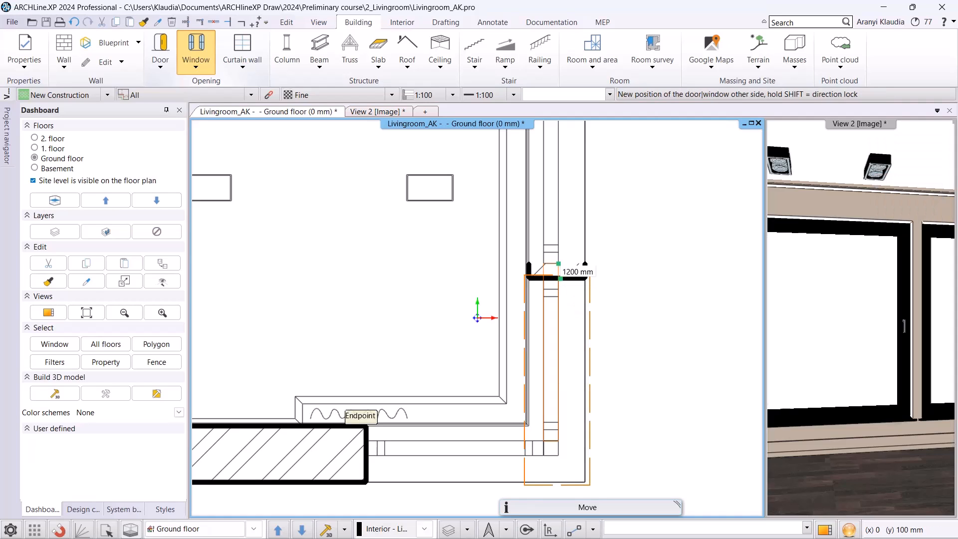
left_click(559, 263)
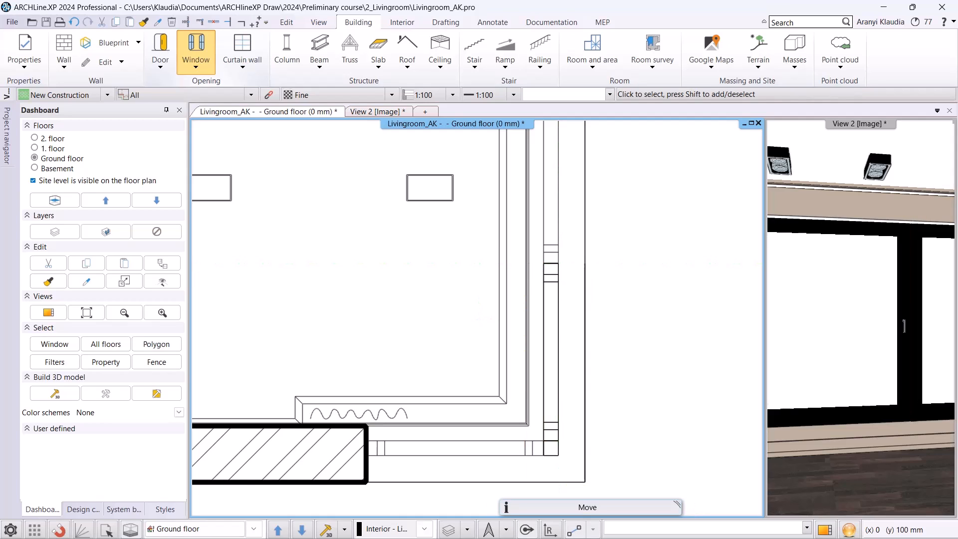
In the 3D view, find the wall's LIGHT GRAY 17 material and apply it as painting to the white reveals around the corner windows
left_click(394, 112)
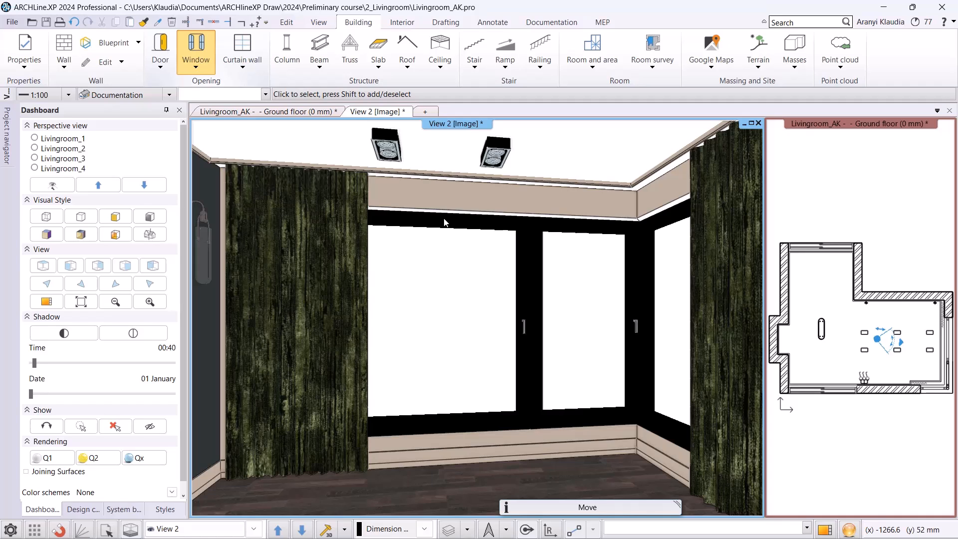
right_click(423, 198)
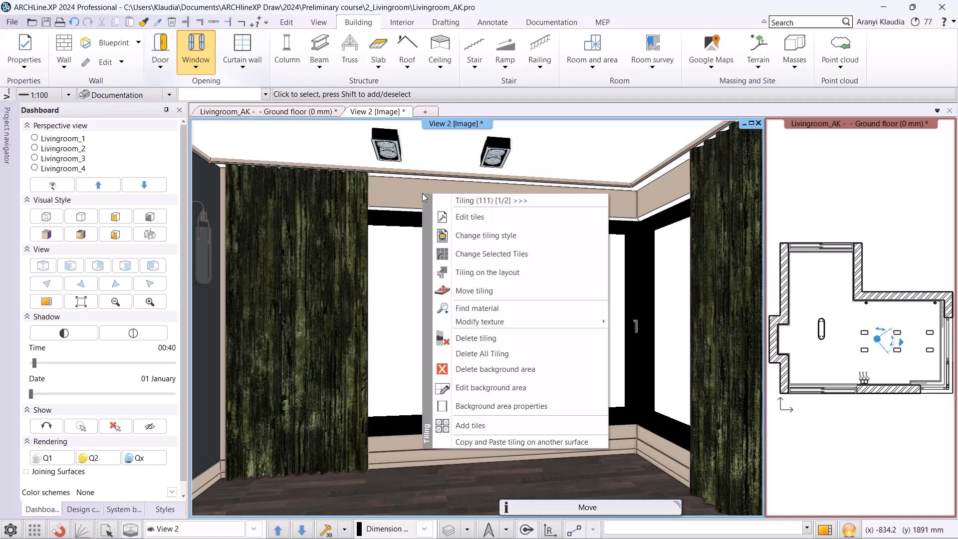
left_click(491, 309)
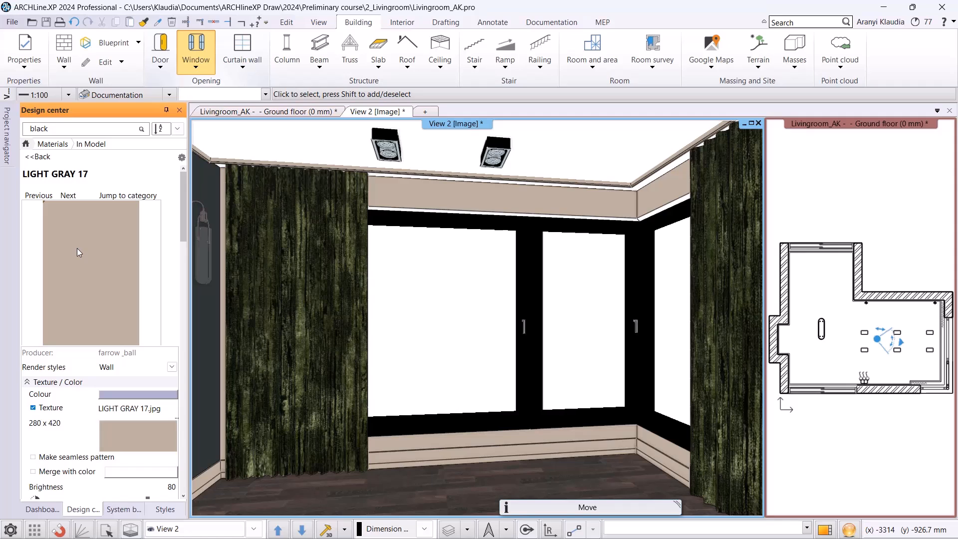
left_click_drag(77, 248, 383, 209)
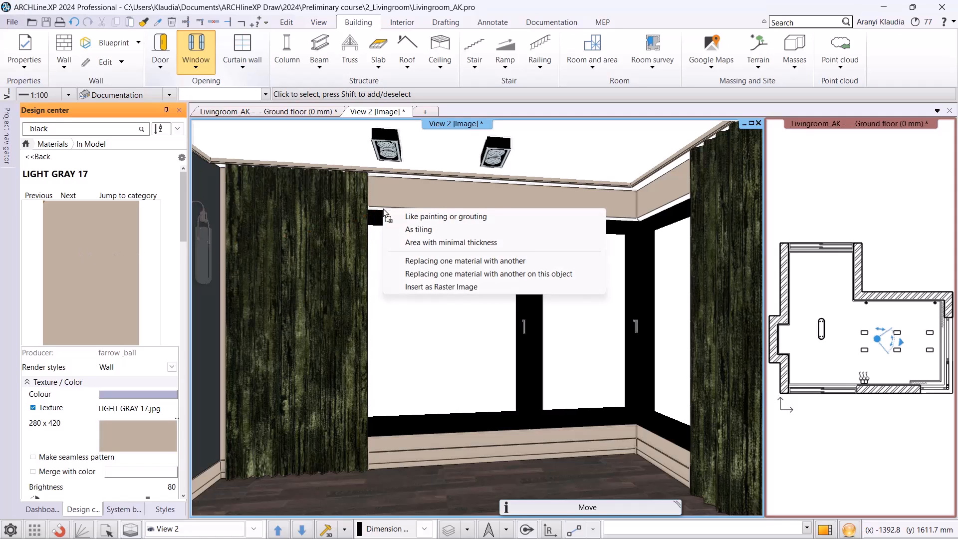
left_click(421, 217)
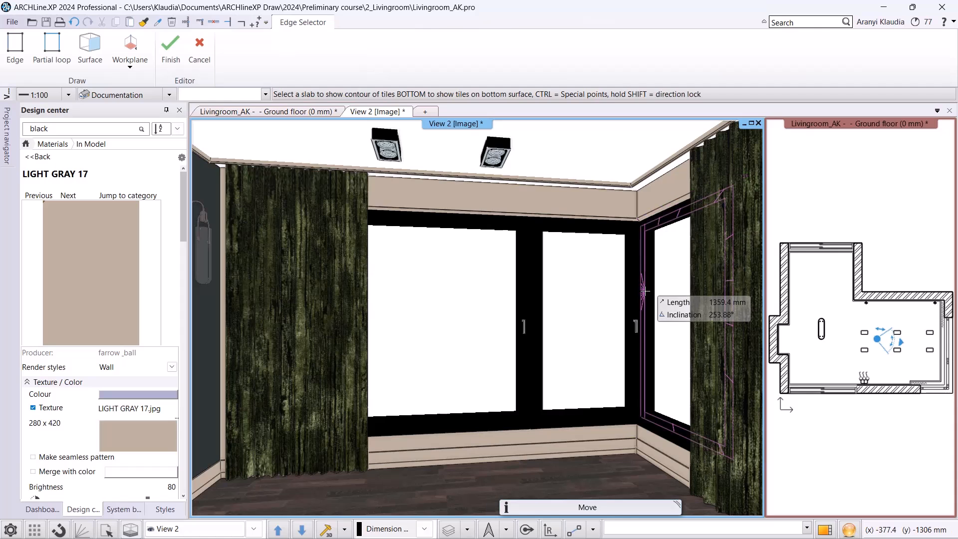
key("Escape")
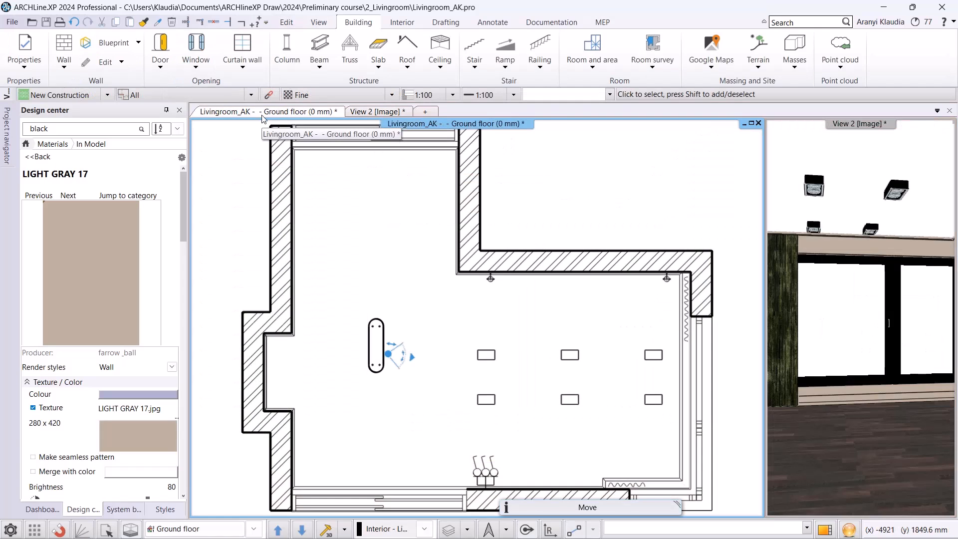
Search the object library for "husk" and place the Husk sofa along the wall between the two wall lamps on the floor plan
scroll(527, 305, "up", 3)
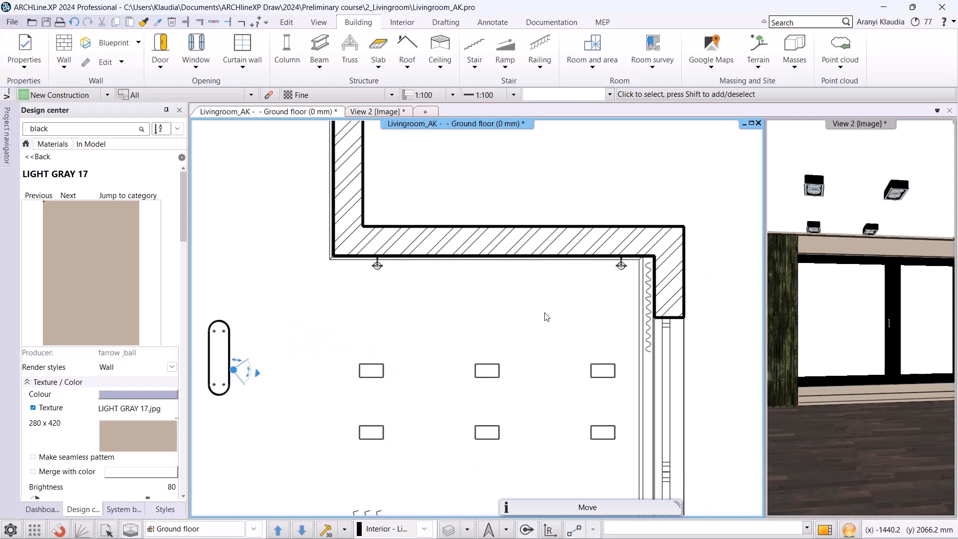
middle_click_drag(511, 239, 510, 211)
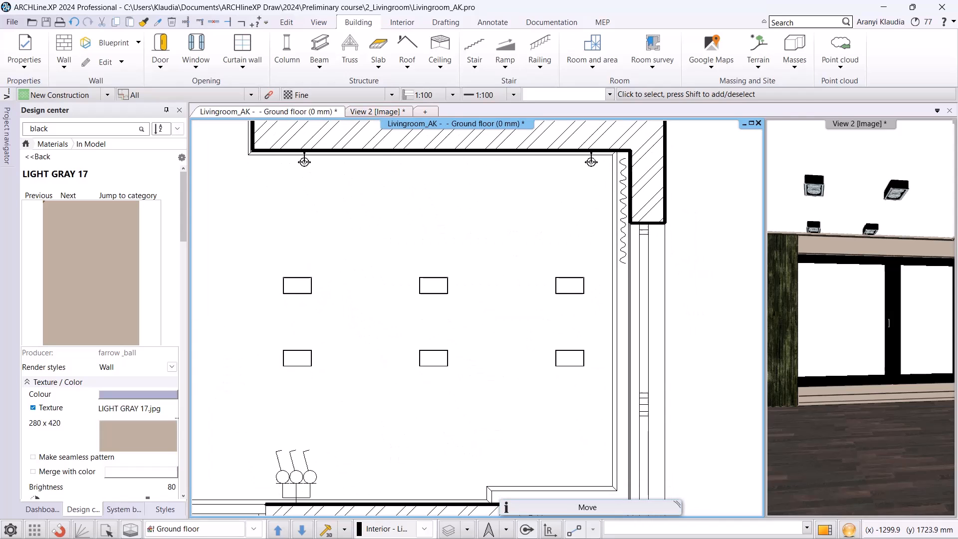
left_click(60, 131)
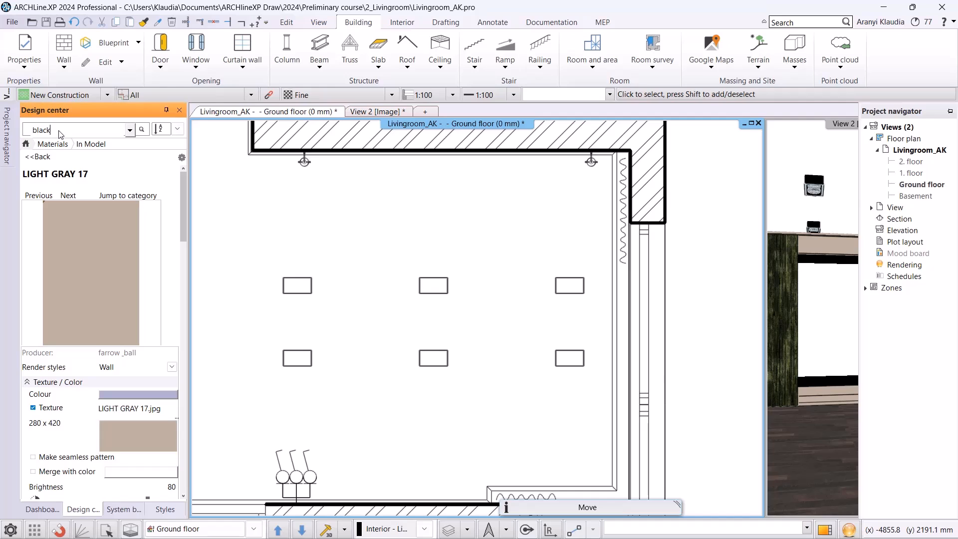
left_click_drag(59, 131, 14, 132)
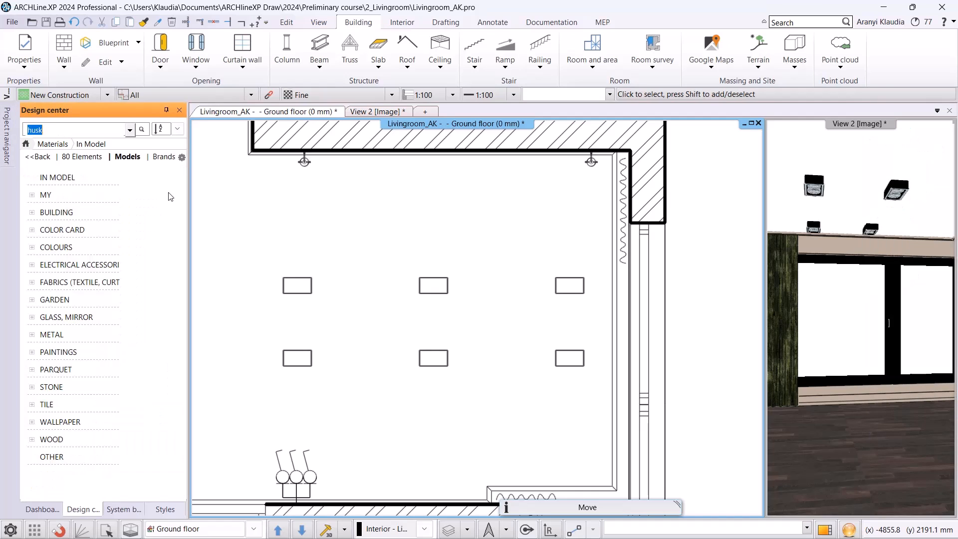
left_click(25, 144)
left_click(70, 250)
key("Return")
left_click_drag(138, 186, 345, 164)
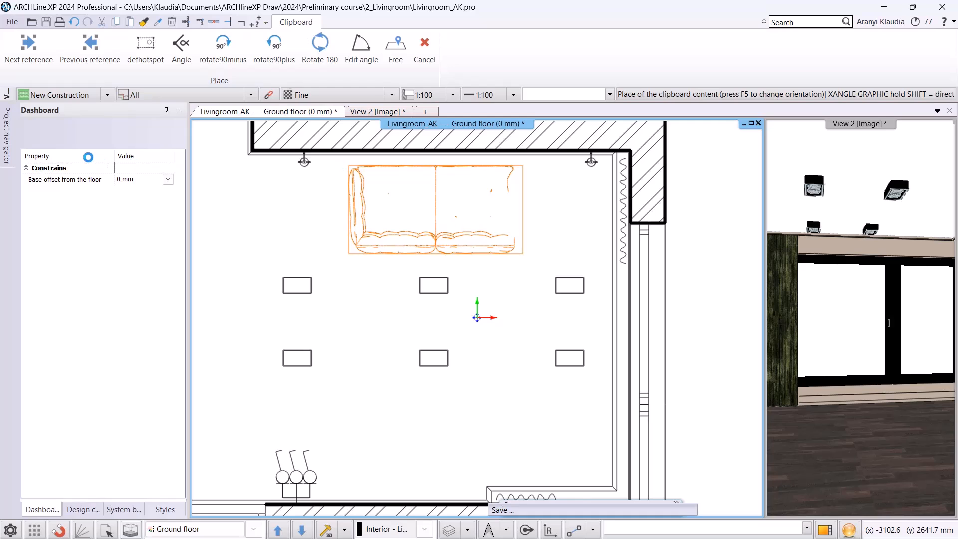
Search the object library for "mesina", place the Mesina 2 table in front of the sofa and move it closer to the sofa
left_click(82, 509)
left_click(60, 130)
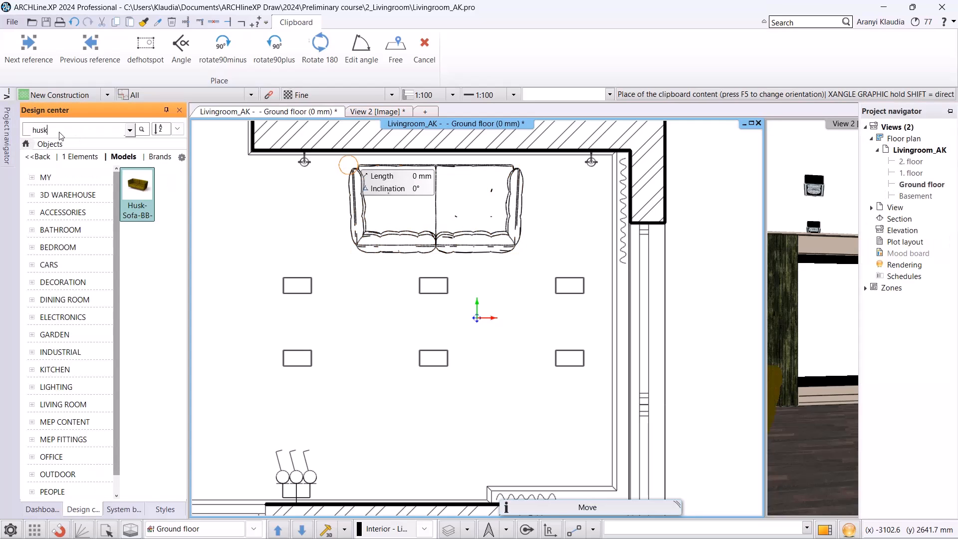
type("mesina")
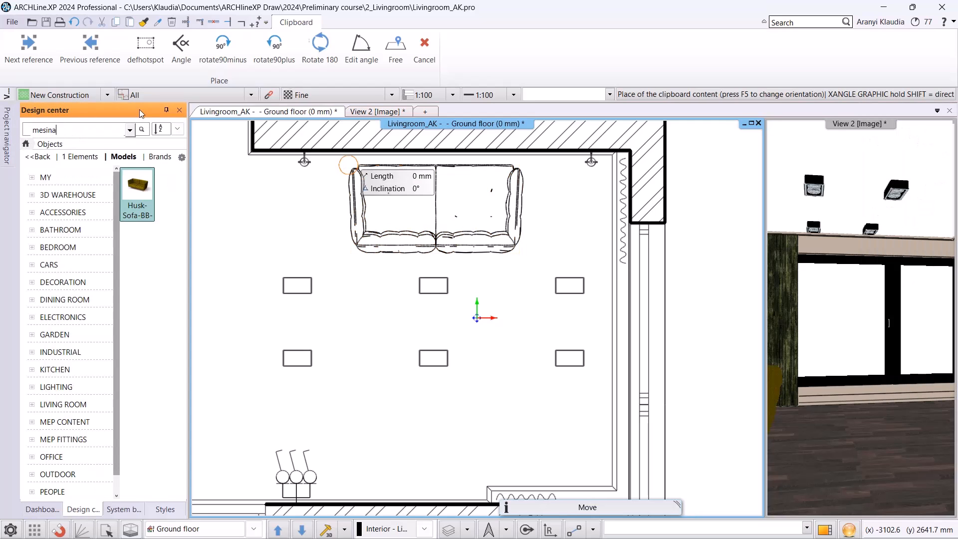
key("Return")
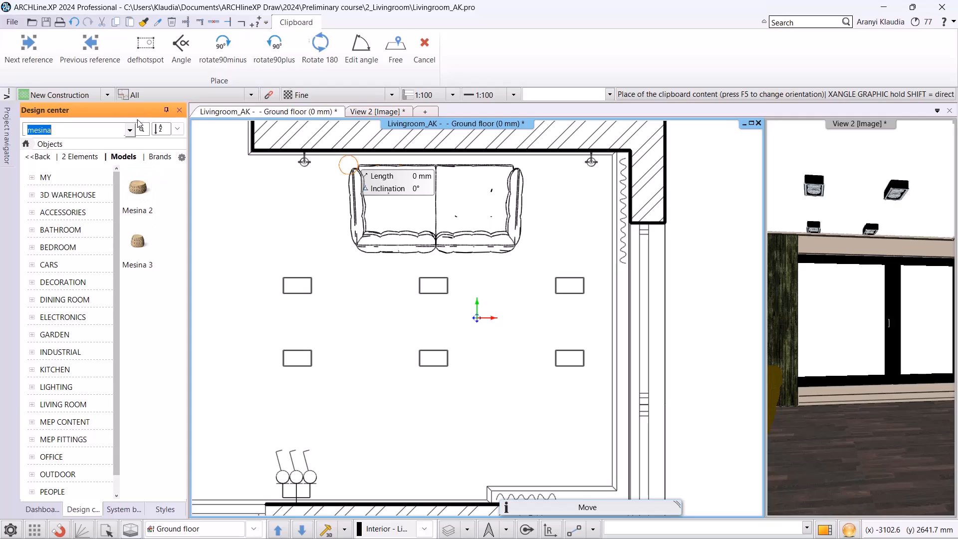
left_click(148, 202)
left_click_drag(112, 270, 430, 341)
left_click(454, 350)
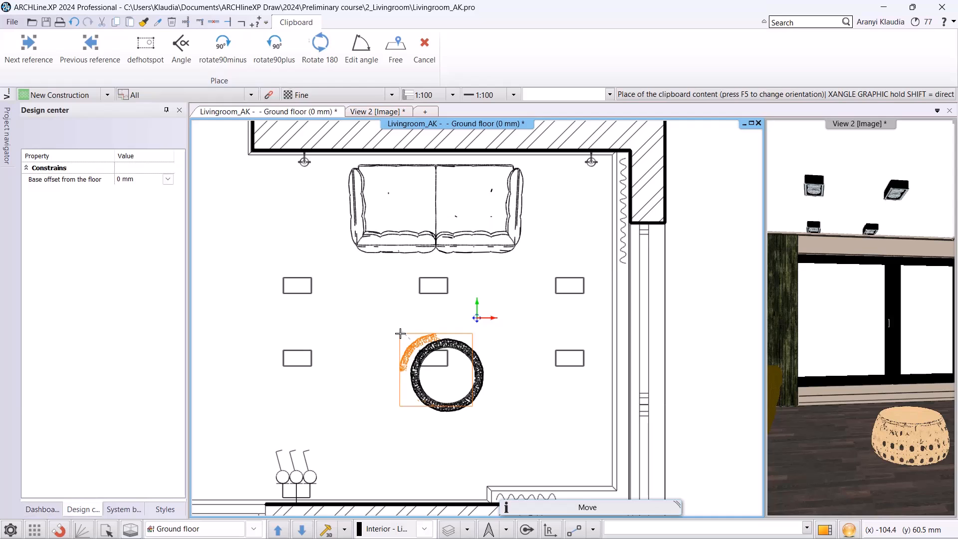
key("Escape")
left_click_drag(451, 375, 471, 333)
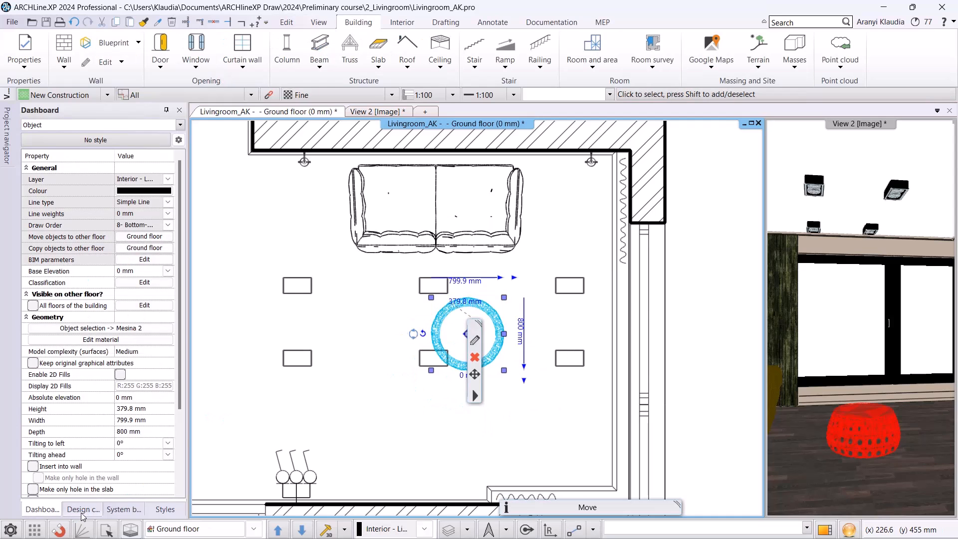
Place the Mesina 3 side table in front of the sofa, on the left of the Mesina 2 table
left_click(83, 513)
left_click(45, 158)
left_click(143, 253)
left_click_drag(105, 255, 431, 283)
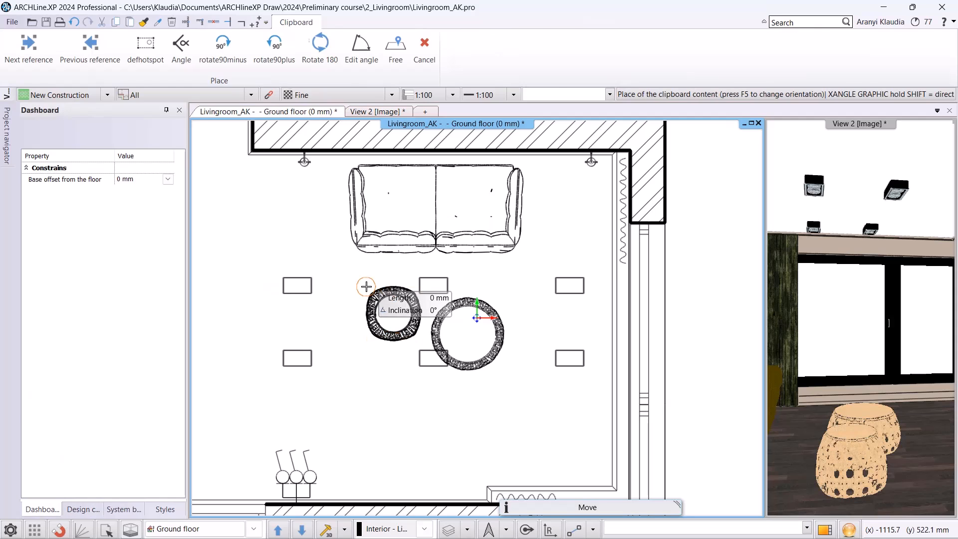
left_click(366, 287)
Search the library for "puff" and place the rectangular pouf, rotated by minus 90 degrees, against the large window wall
left_click(82, 509)
left_click(24, 132)
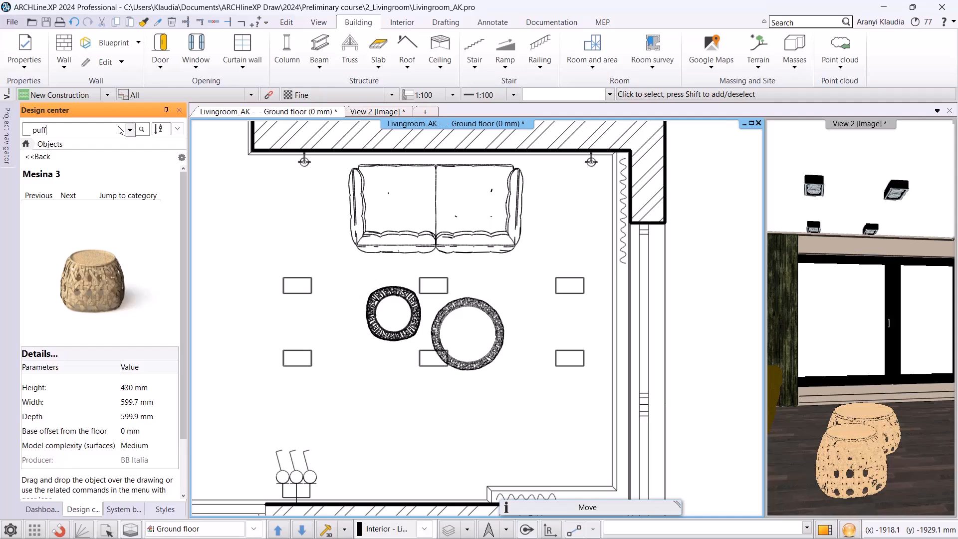
key("Return")
left_click(135, 245)
left_click_drag(134, 244, 477, 317)
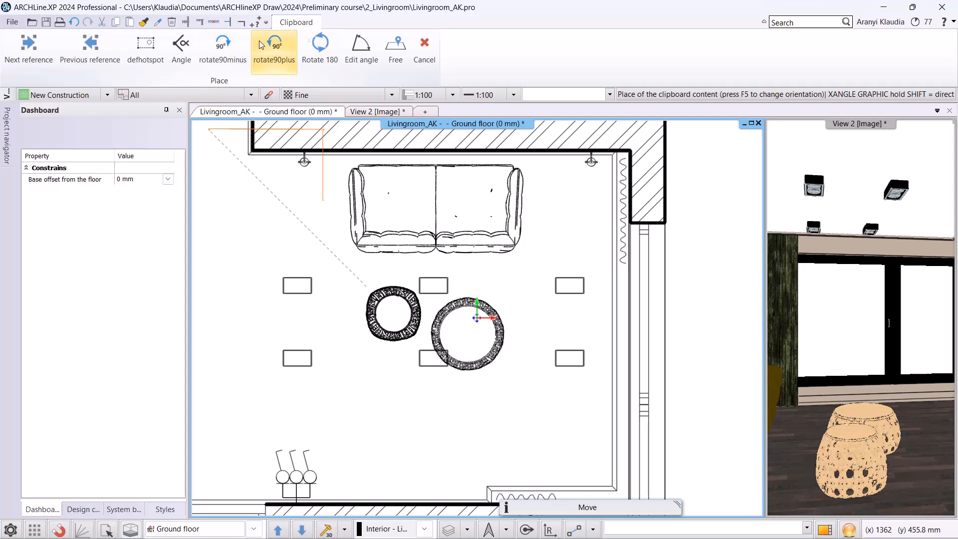
left_click(224, 48)
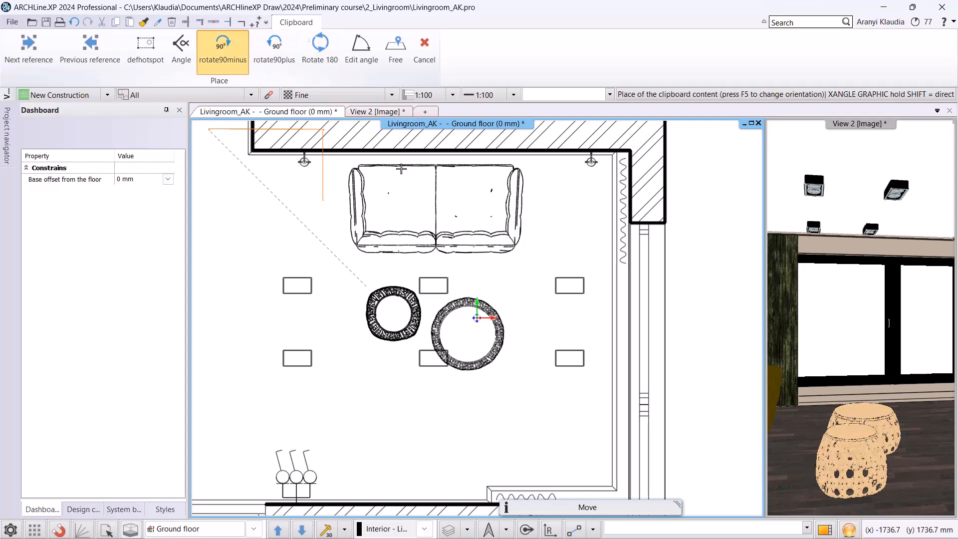
left_click(613, 266)
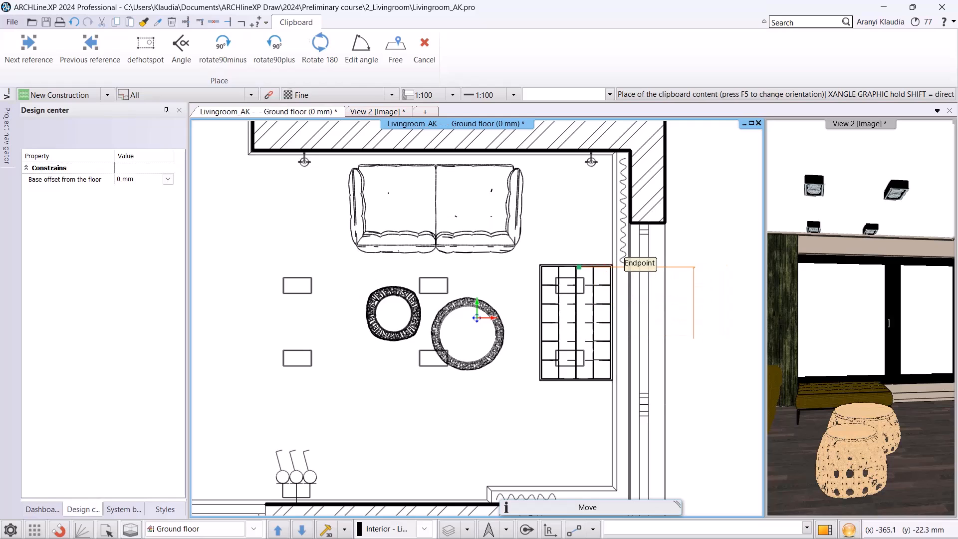
Search the library for "cerona" and place the Cerona Buffet 24 against the wall opposite the sofa
left_click(83, 509)
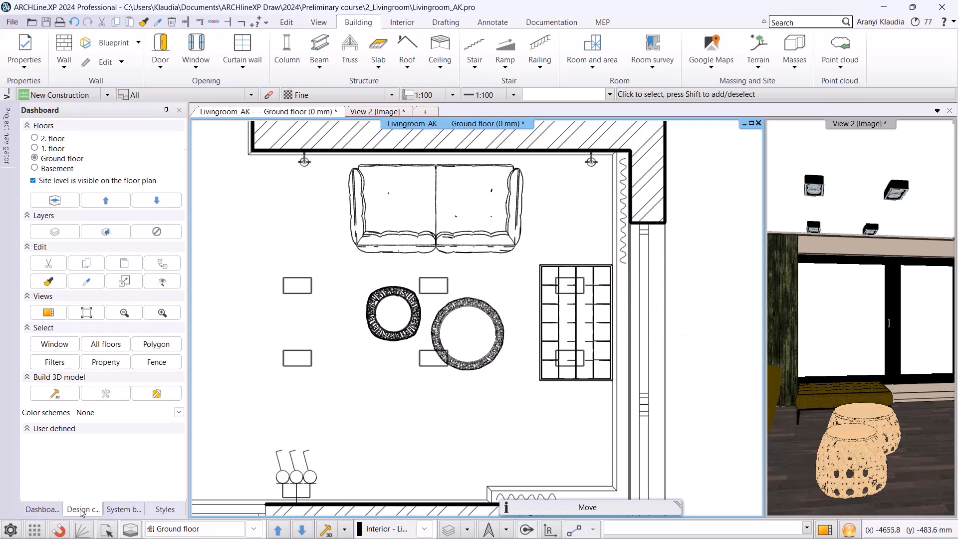
left_click_drag(62, 132, 13, 139)
type("cerona")
key("Return")
left_click(135, 187)
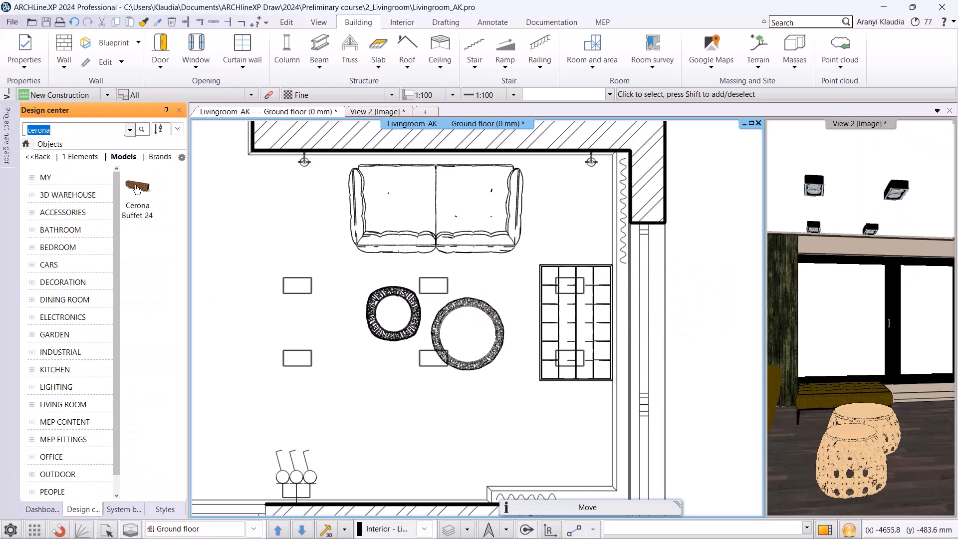
left_click_drag(100, 285, 372, 407)
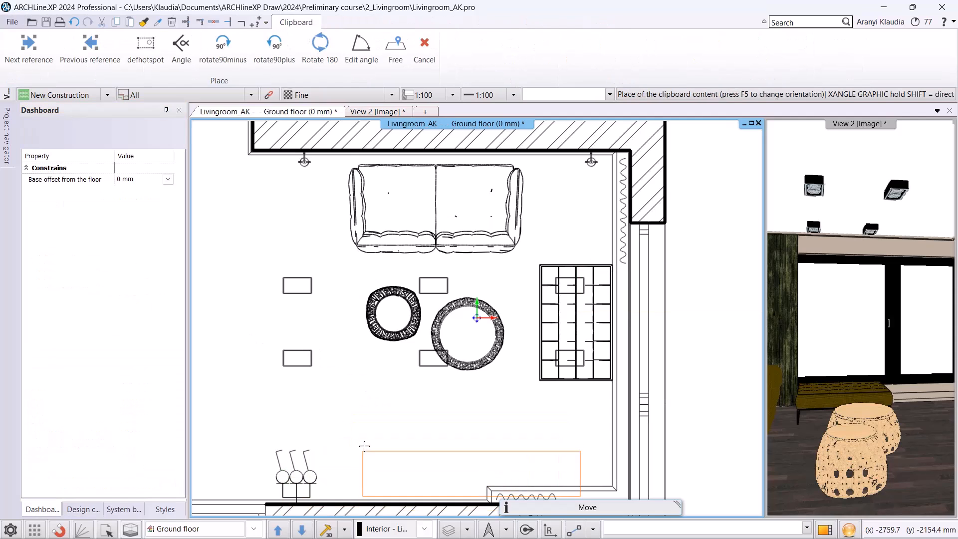
left_click(497, 473)
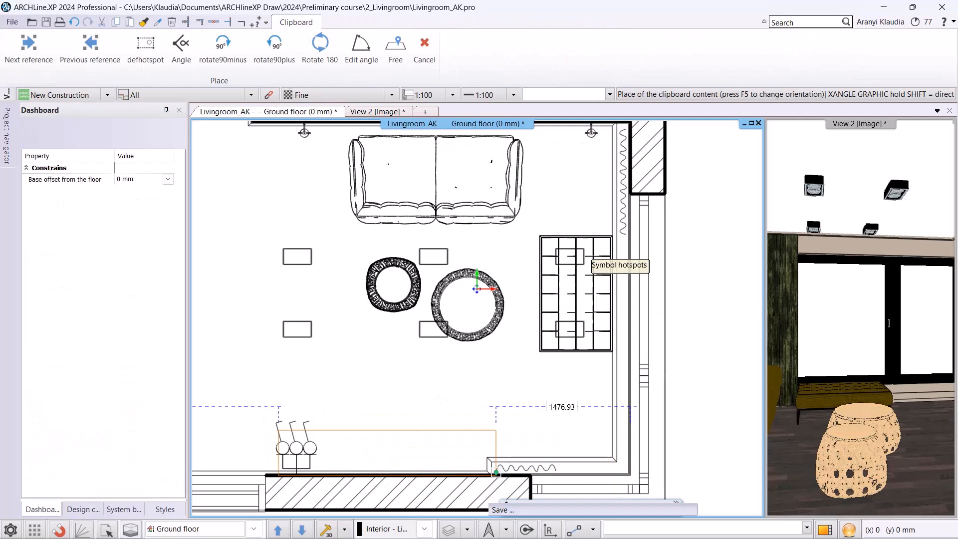
Search the library for "rug" and place the rug, rotated by plus 90 degrees, under the sofa and side tables
left_click(84, 515)
left_click_drag(62, 131, 20, 141)
type("rug")
key("Return")
left_click(143, 212)
left_click_drag(143, 212, 449, 245)
scroll(333, 399, "down", 2)
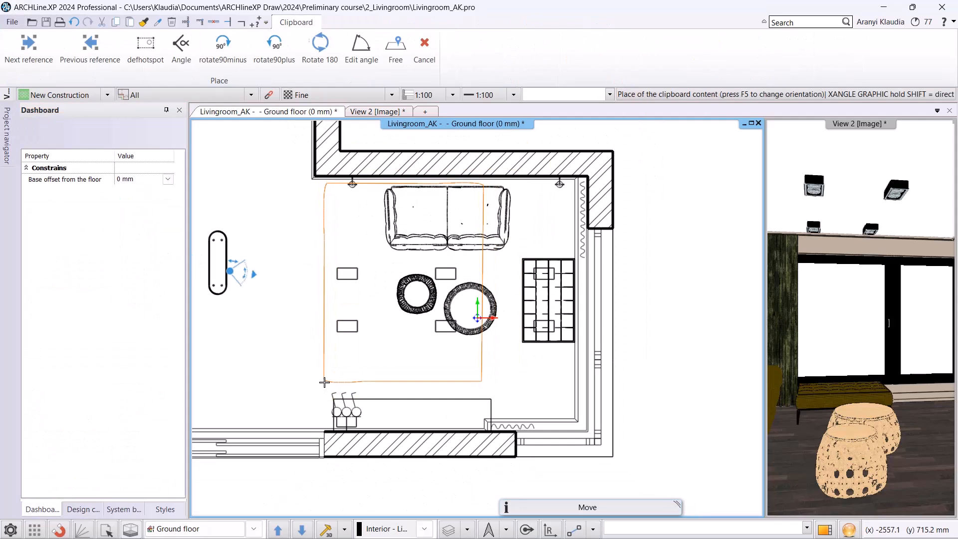
left_click(273, 50)
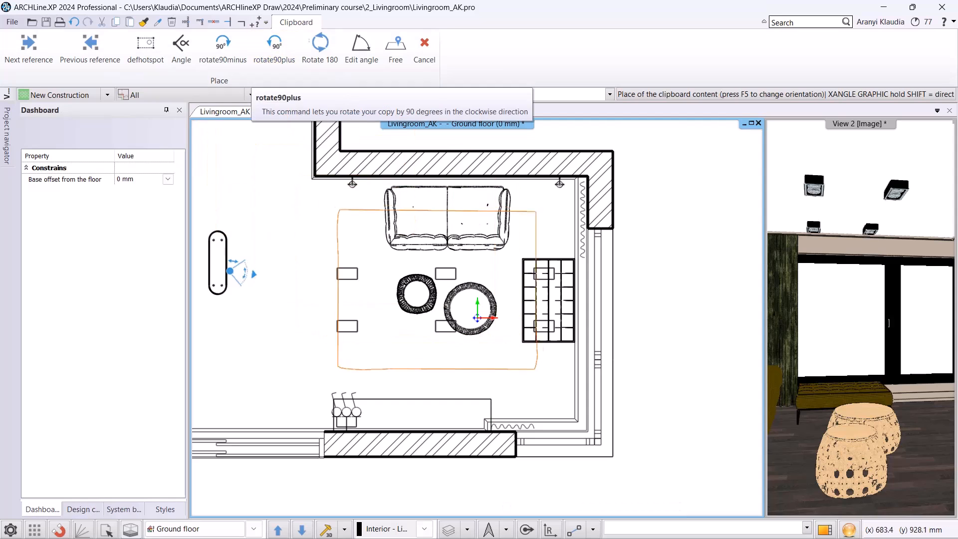
left_click(538, 383)
middle_click_drag(377, 337, 515, 359)
key("Escape")
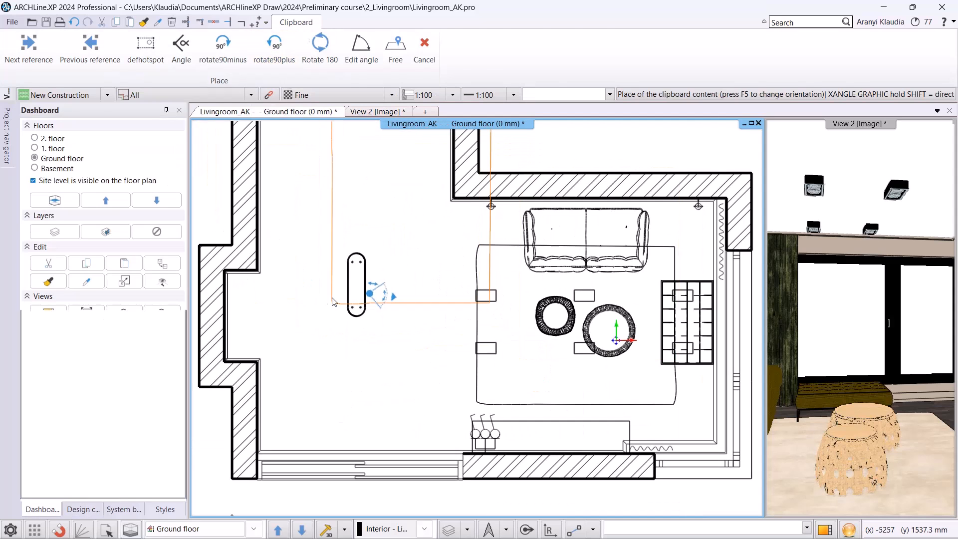
Search the library for "boconcept" and place the BoConcept-Milano table, rotated by minus 90 degrees, beneath the long pendant lamp
type("boconcept")
key("Return")
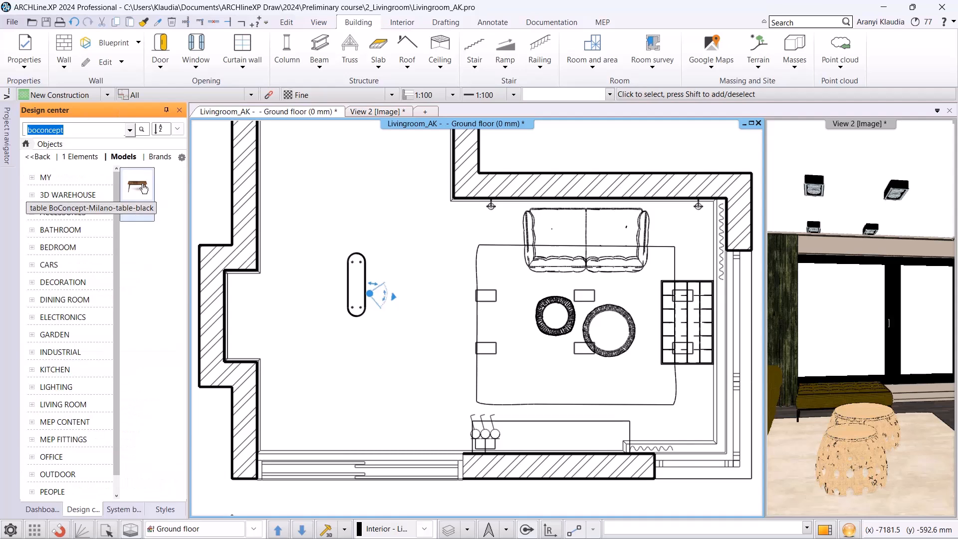
left_click(140, 184)
left_click_drag(106, 270, 364, 233)
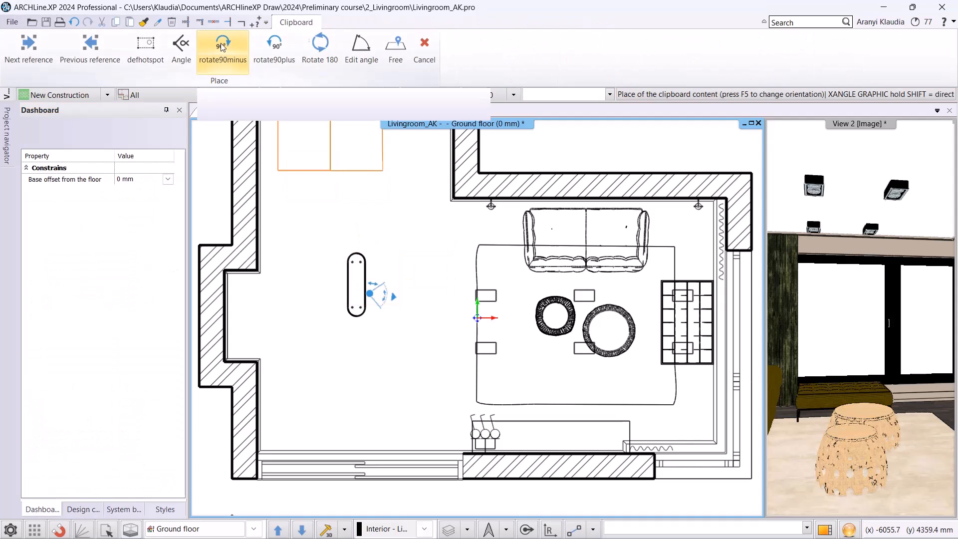
left_click(382, 230)
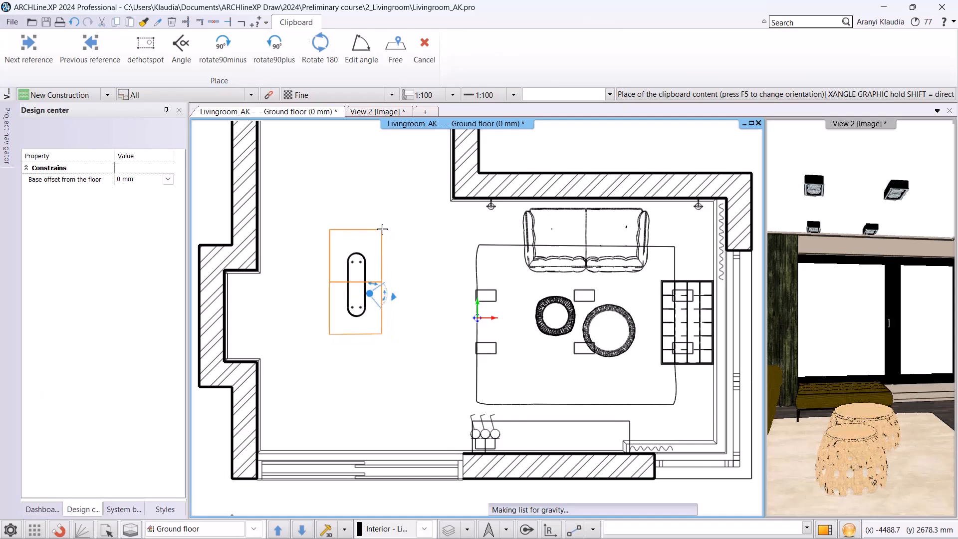
Search the library for "chair" and place a dining chair at the upper short end of the table on the plan
left_click(76, 509)
double_click(46, 132)
type("chair")
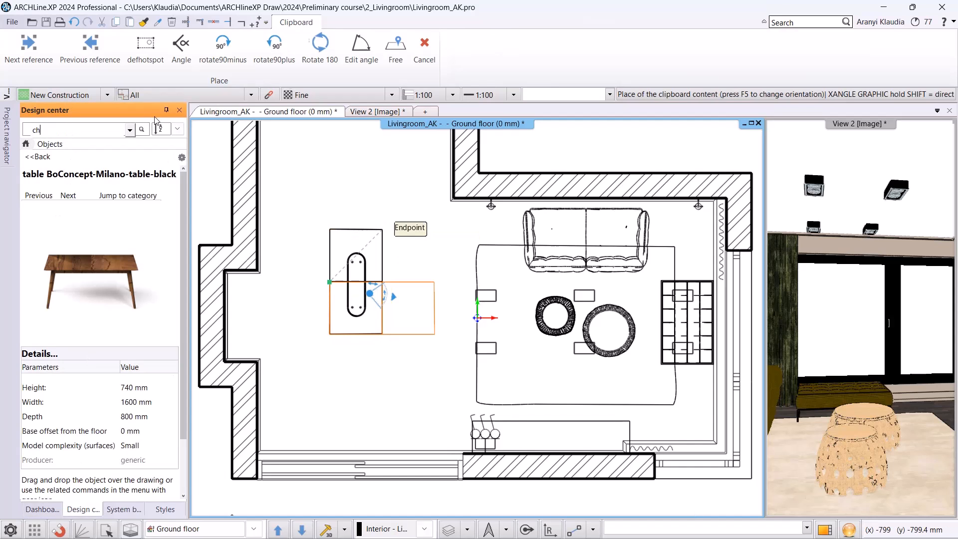
key("Return")
left_click(142, 414)
left_click_drag(101, 272, 352, 200)
scroll(352, 200, "up", 2)
scroll(424, 275, "up", 1)
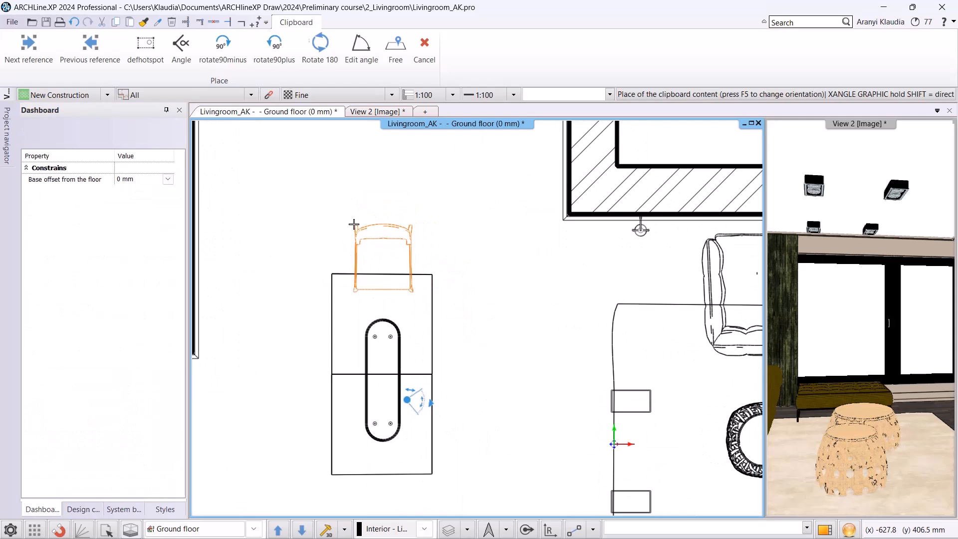
left_click(352, 224)
Place two chairs rotated minus 90 degrees on the table's right side and two rotated plus 90 degrees on its left side
left_click(223, 45)
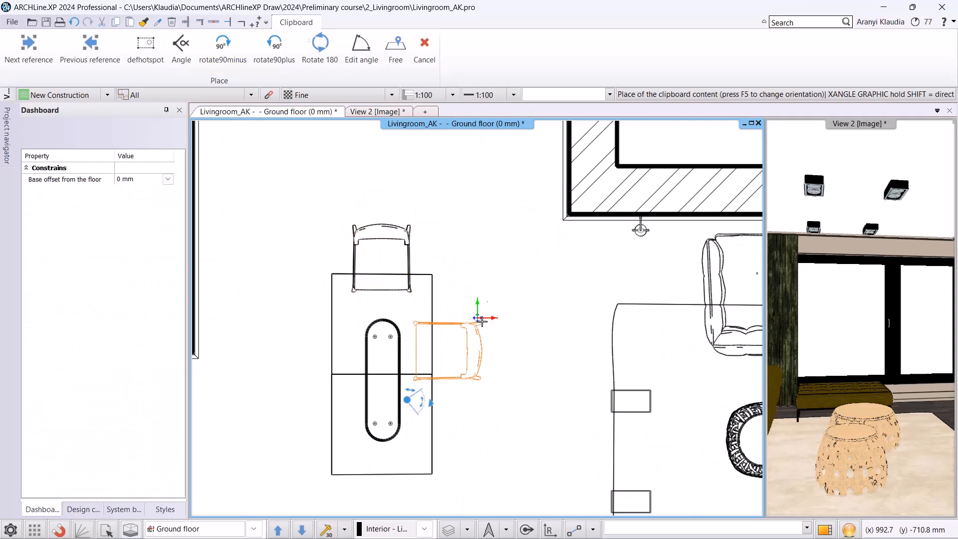
left_click(477, 303)
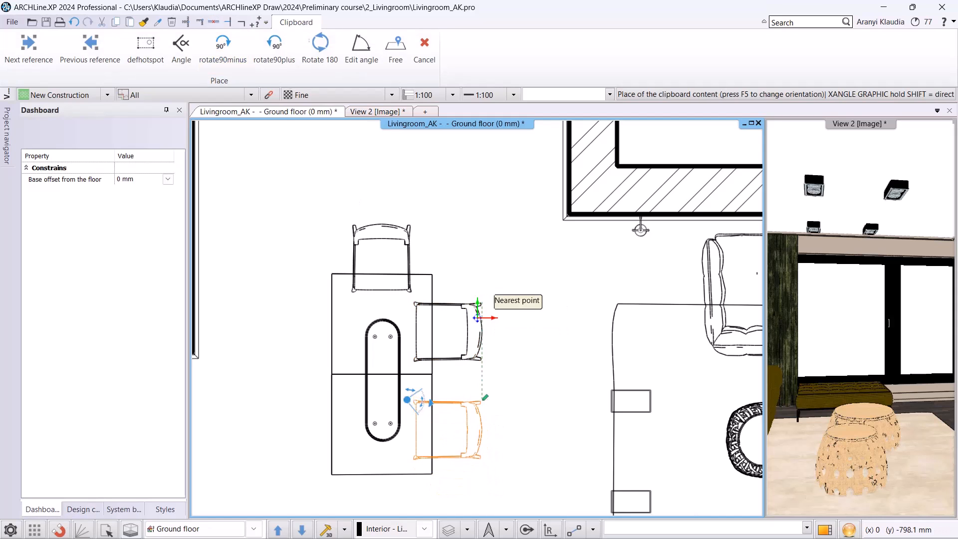
left_click(482, 398)
left_click(274, 46)
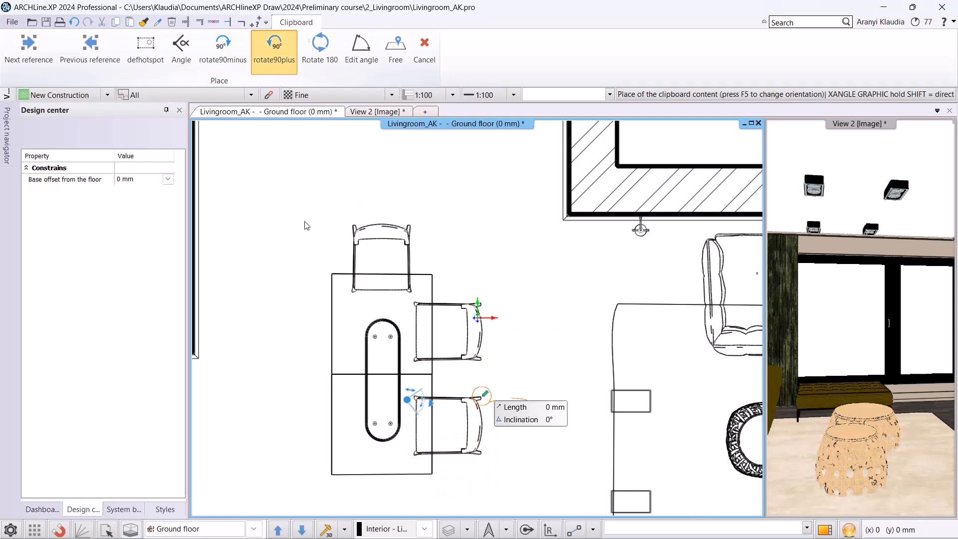
left_click(281, 355)
left_click(274, 46)
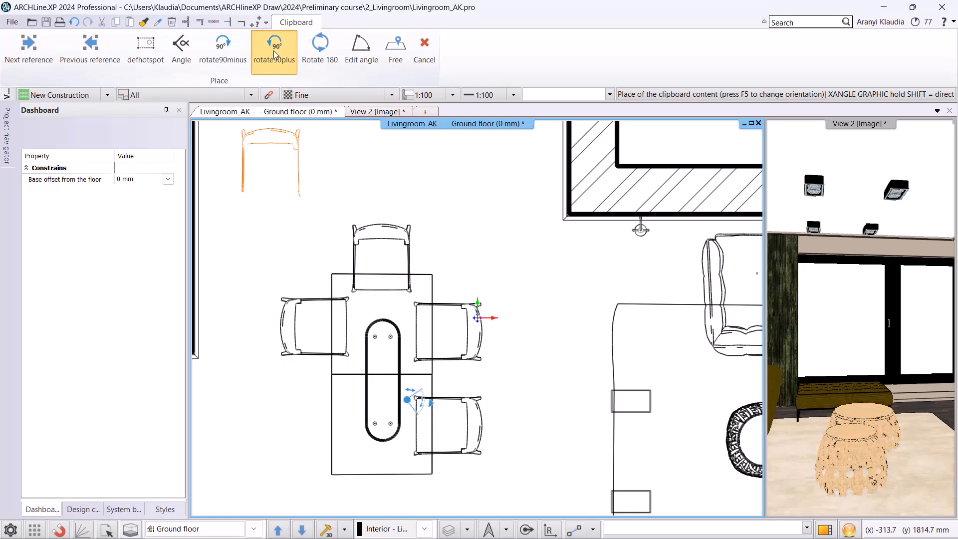
left_click(281, 457)
Place the sixth chair, rotated by 180 degrees, at the lower short end of the dining table and end the placement
left_click(319, 47)
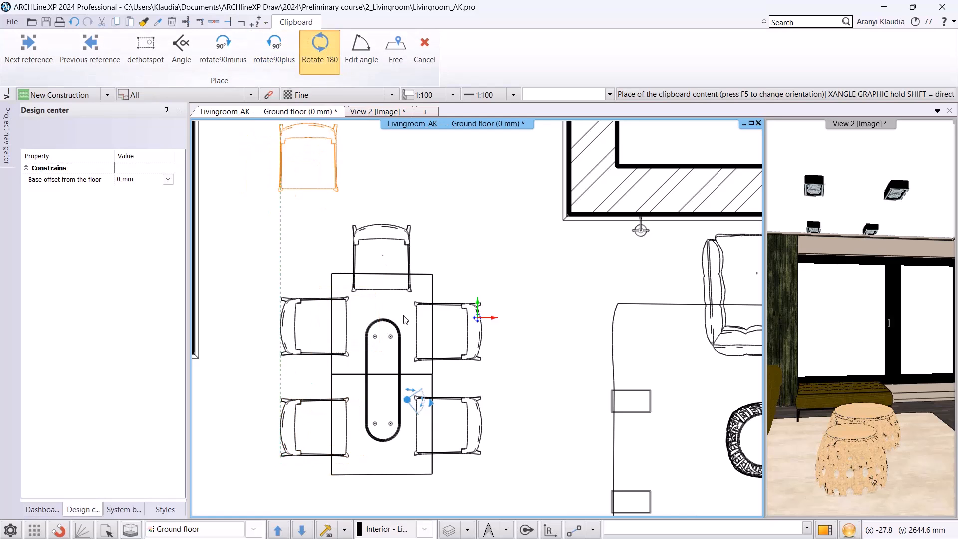
middle_click_drag(420, 418, 392, 339)
left_click(385, 451)
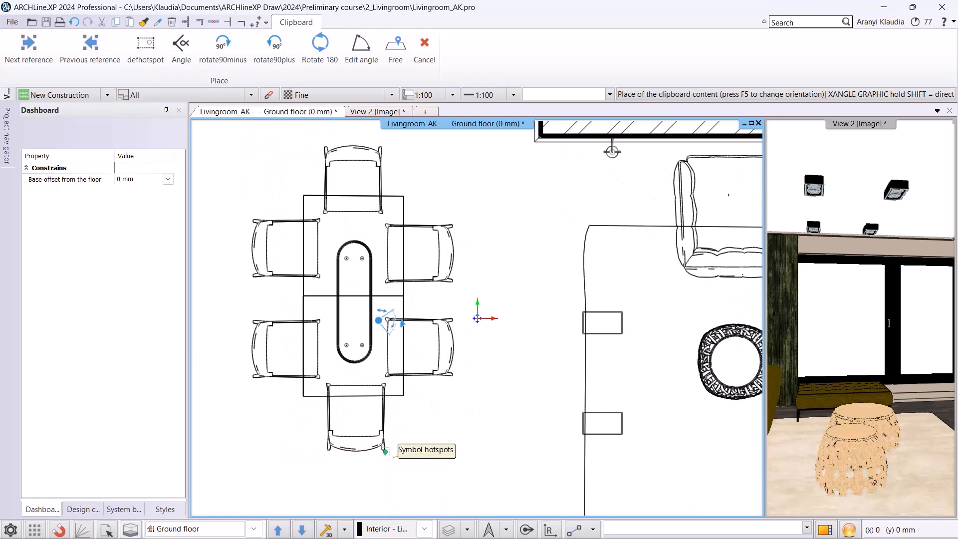
key("Escape")
scroll(522, 349, "down", 3)
middle_click_drag(537, 346, 426, 346)
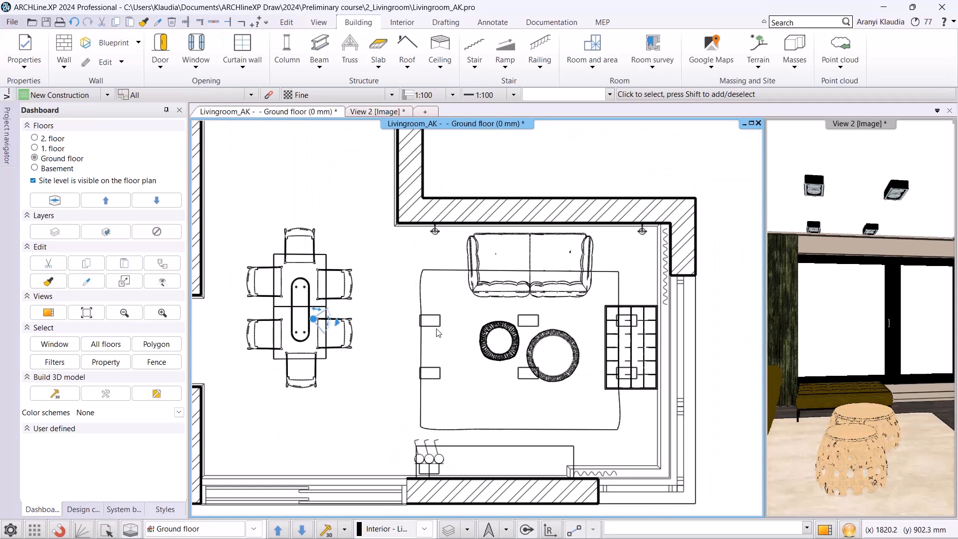
scroll(516, 279, "up", 3)
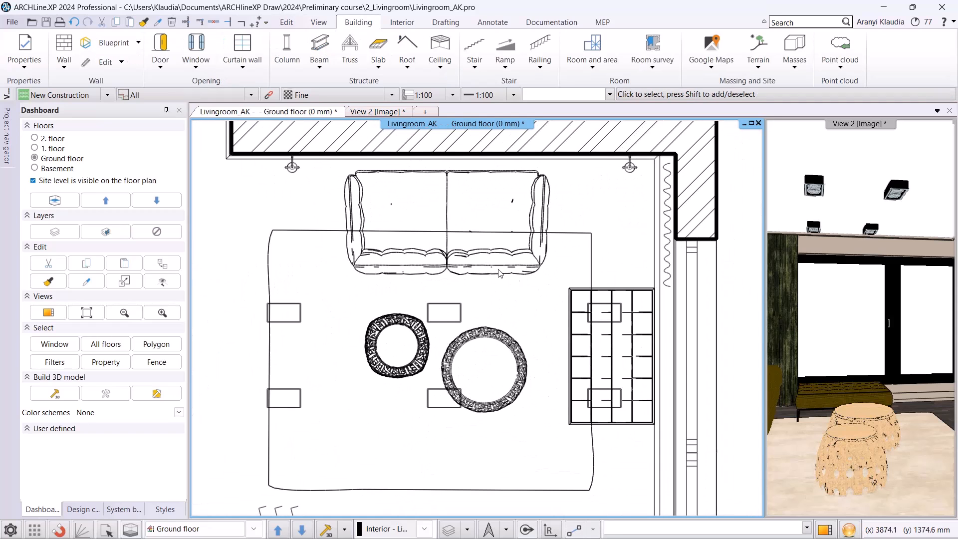
Rotate the Husk sofa 180 degrees on the floor plan so its back faces the wall
left_click(544, 208)
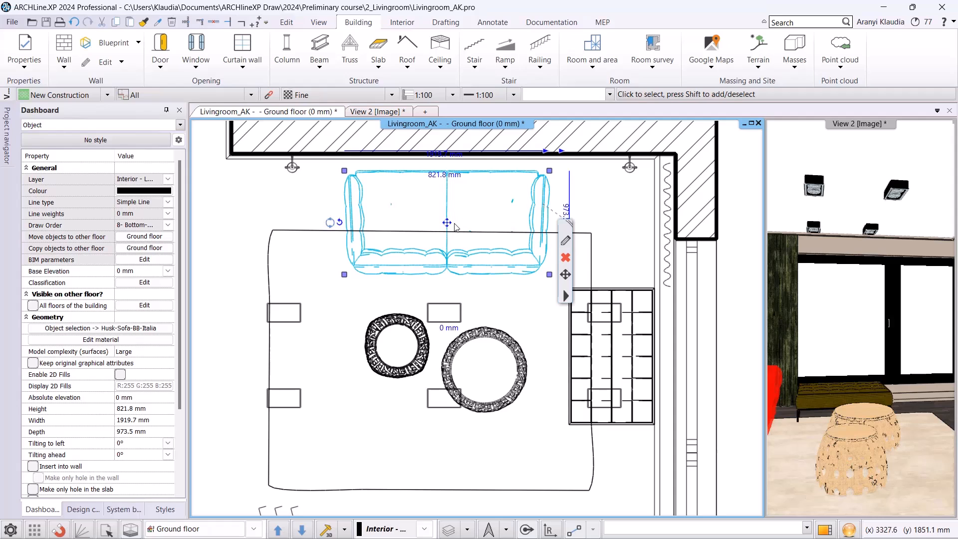
left_click(331, 226)
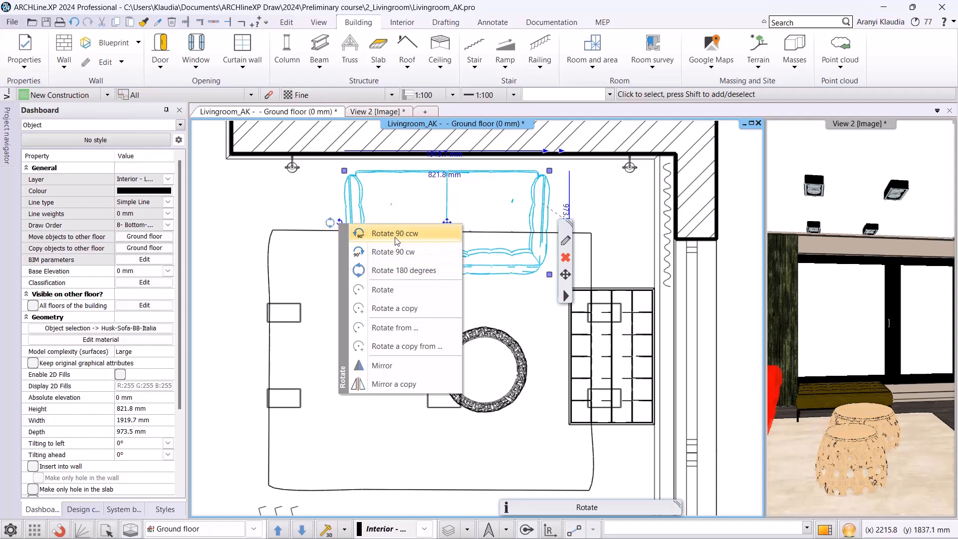
left_click(395, 271)
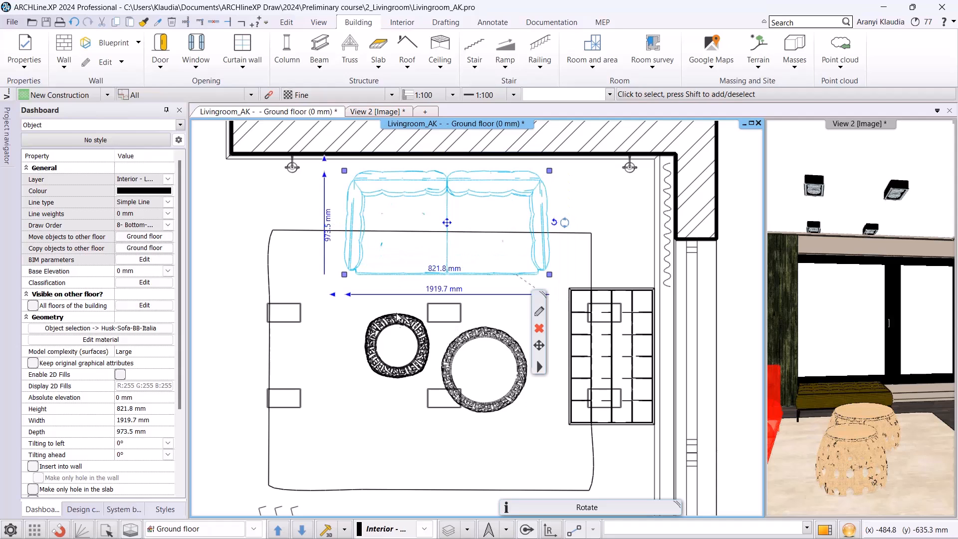
Rotate the smaller round side table on the plan to an angle of about 329° and deselect it
left_click(397, 325)
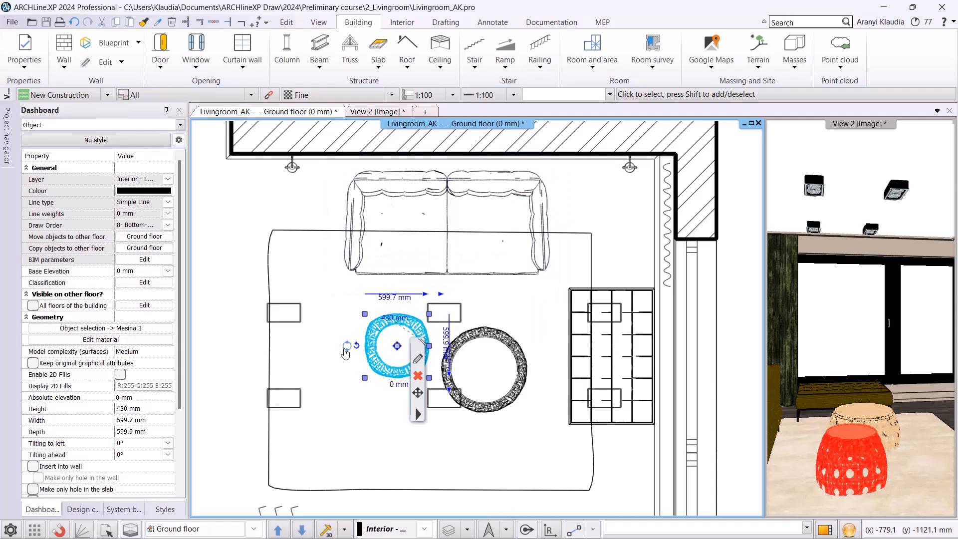
left_click(347, 346)
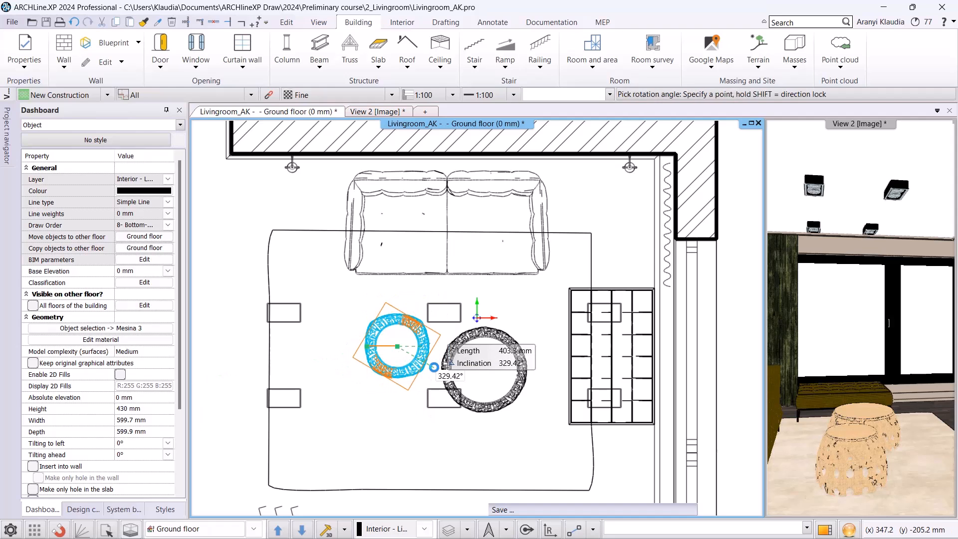
left_click(434, 367)
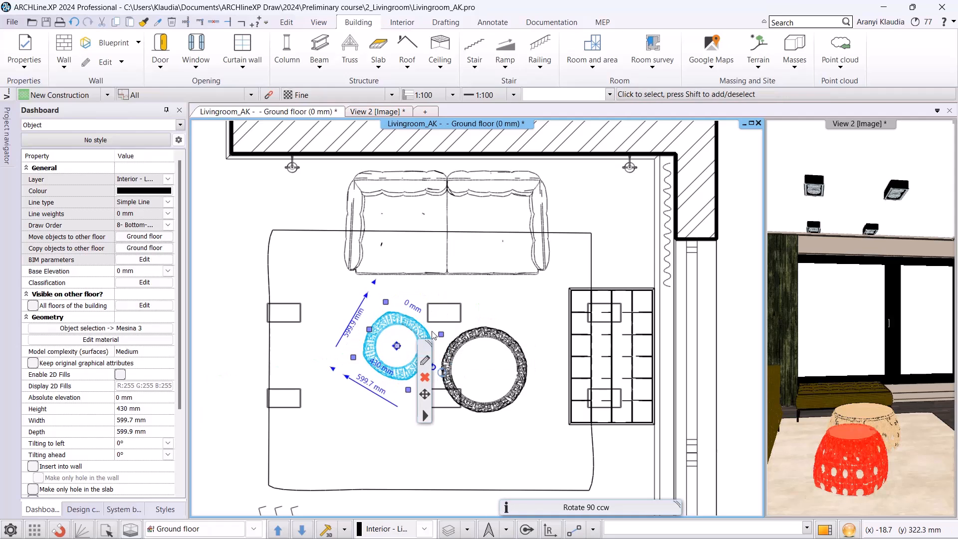
left_click(306, 347)
left_click(480, 187)
Set the distance between the sofa's back and the wall behind it to 100 mm
scroll(467, 193, "up", 2)
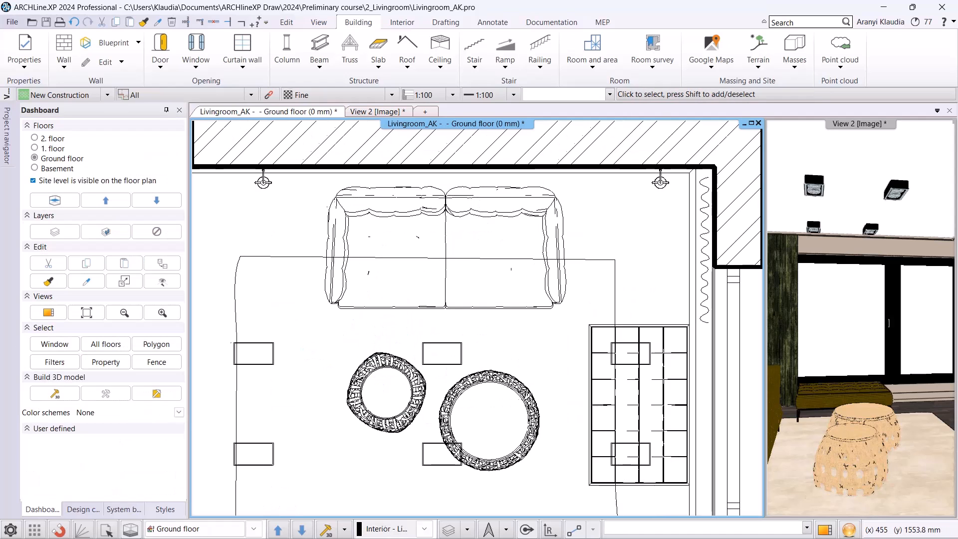
middle_click_drag(420, 206, 418, 223)
left_click(407, 150)
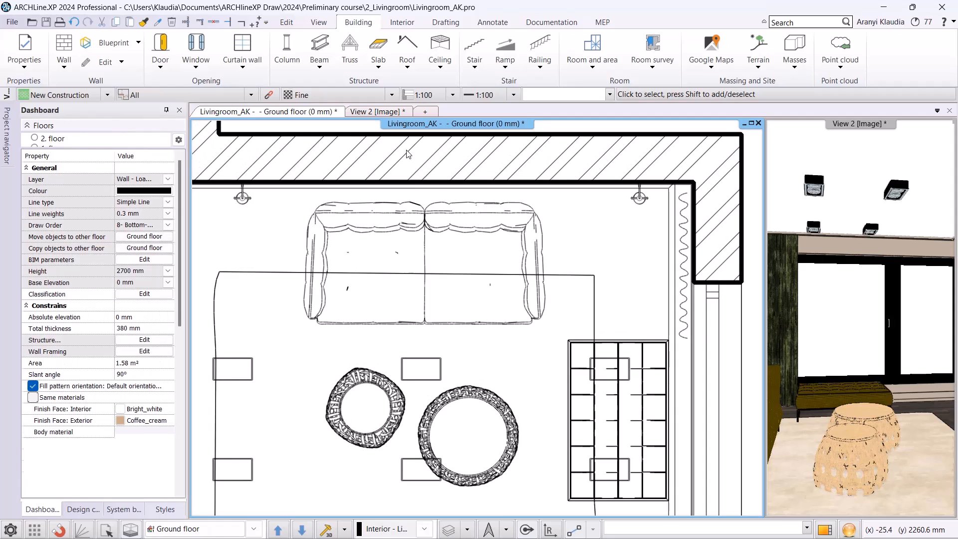
left_click(383, 222, "shift")
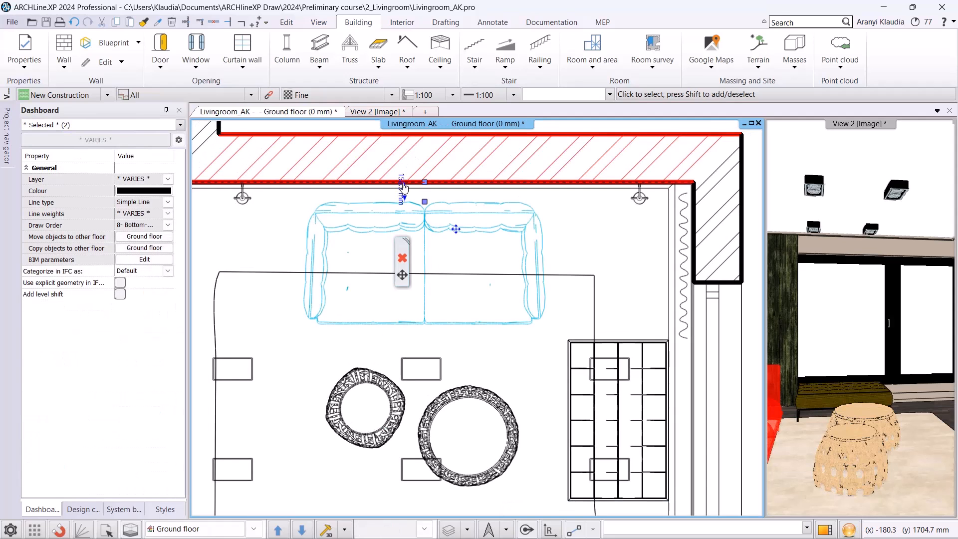
left_click(407, 189)
left_click(362, 163)
left_click(362, 163)
left_click(362, 163)
left_click(362, 163)
left_click(362, 164)
left_click(362, 239)
left_click(376, 263)
left_click(376, 263)
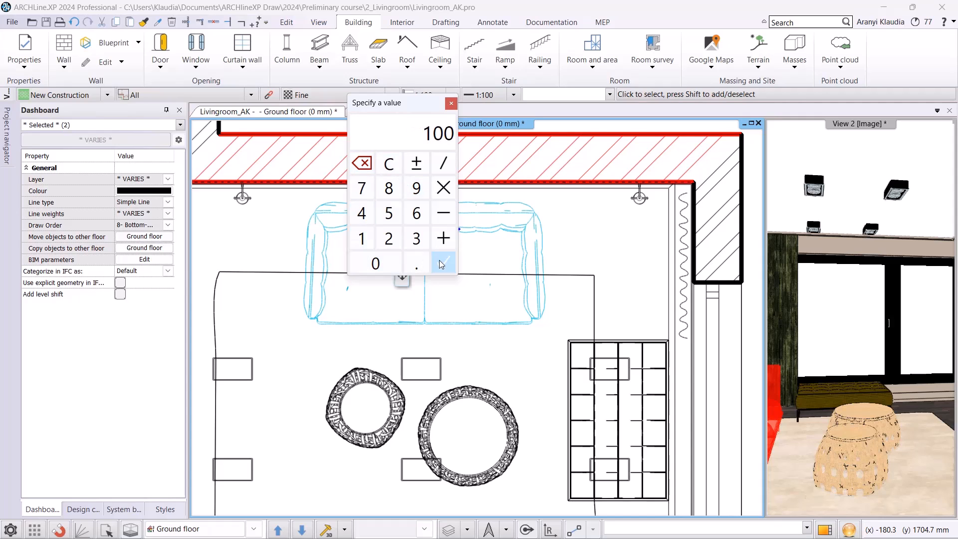
left_click(442, 263)
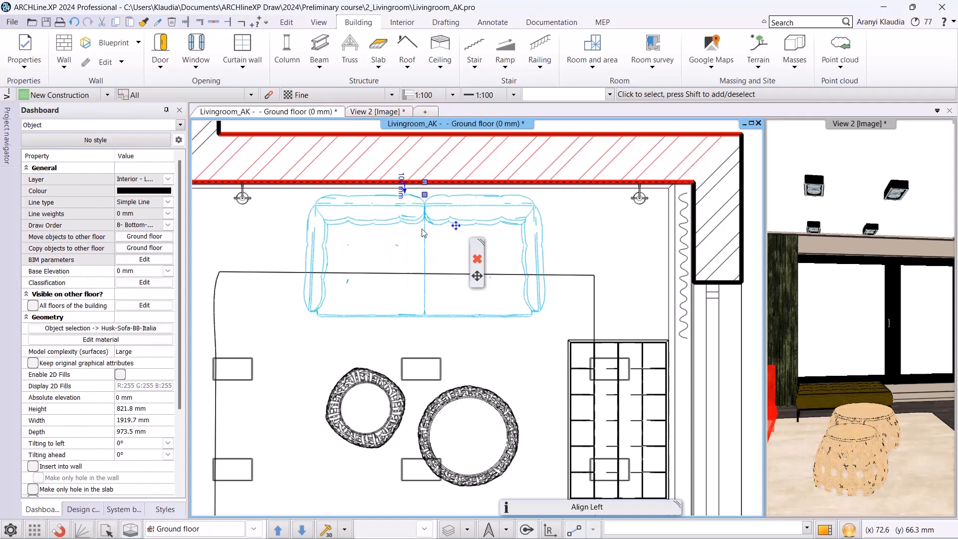
Try to widen the sofa by stretching its side outward along the wall
left_click(330, 317)
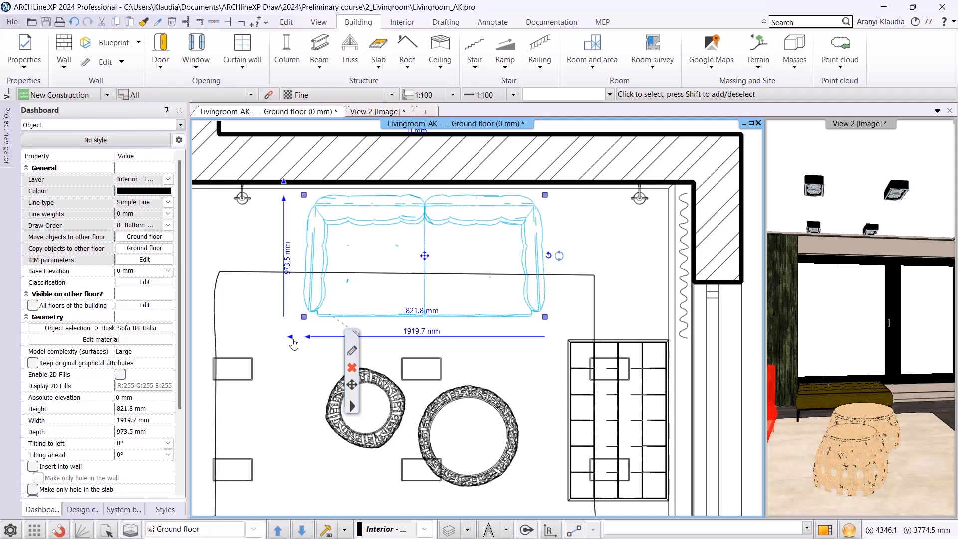
left_click(291, 338)
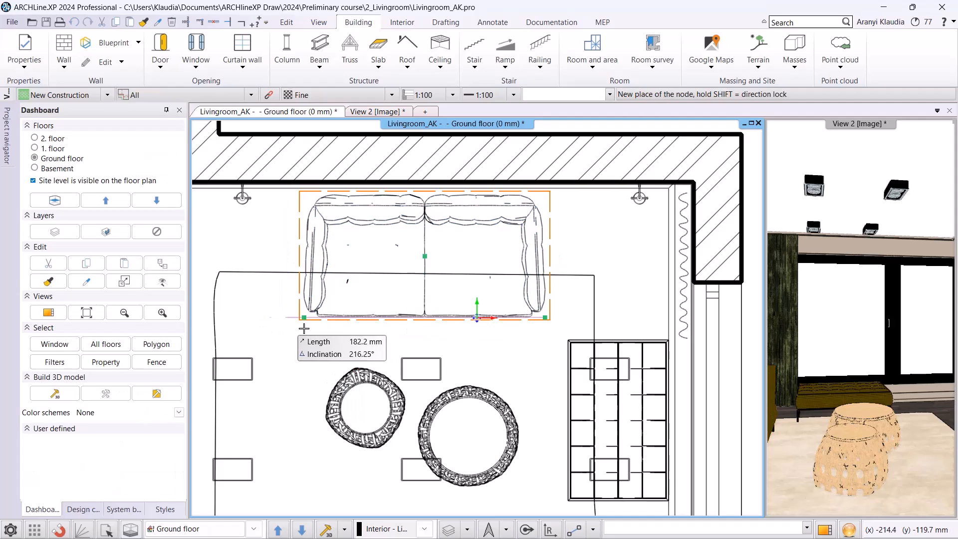
left_click(271, 327)
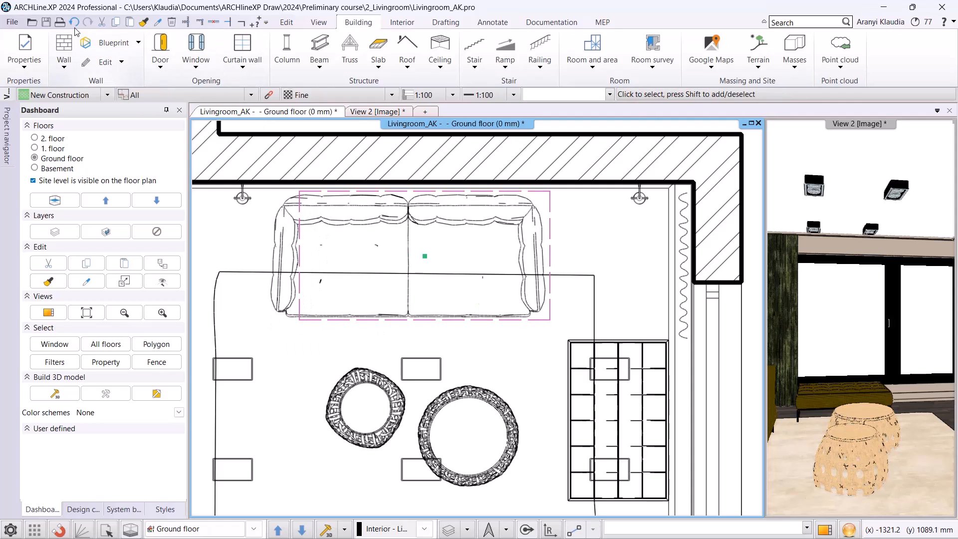
Try enabling the uniform scaling operation in the sofa's object properties
left_click(365, 223)
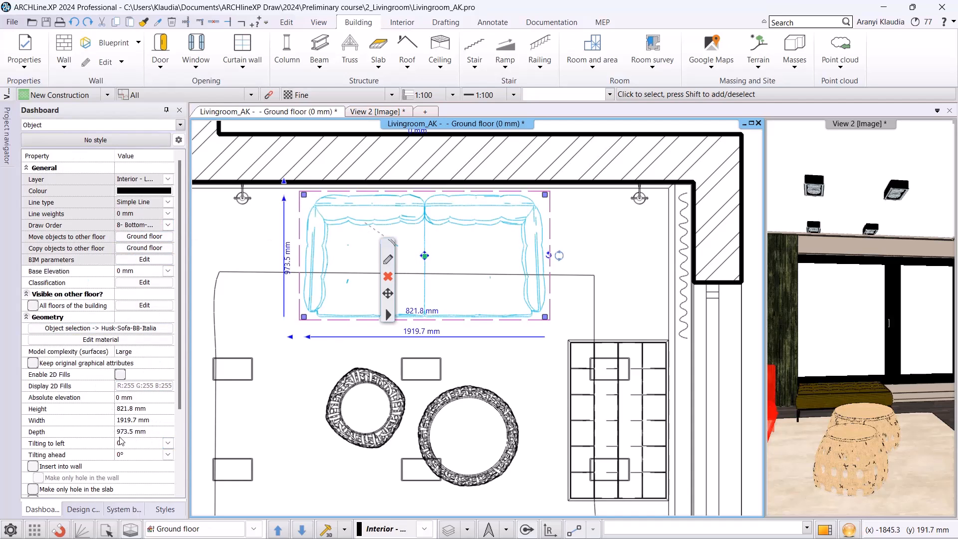
left_click(389, 260)
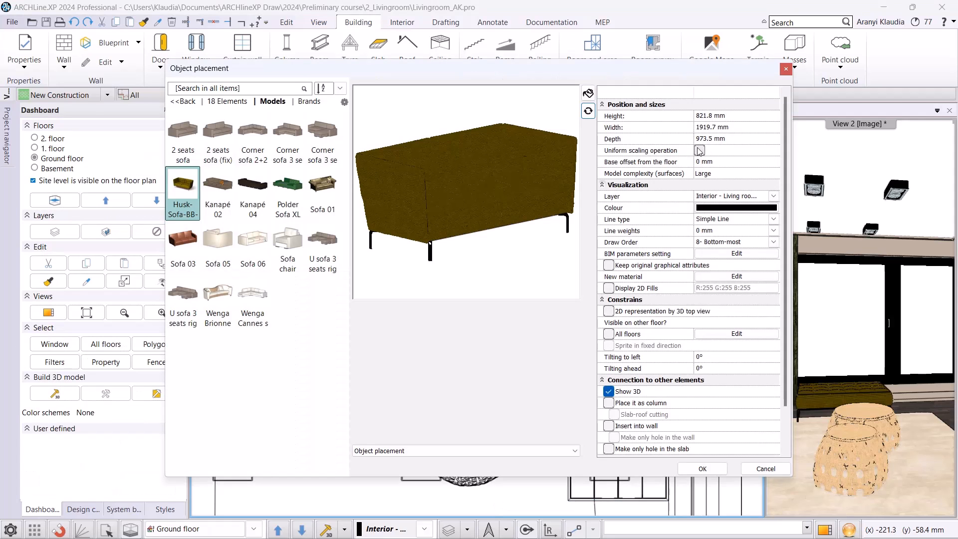
left_click(700, 150)
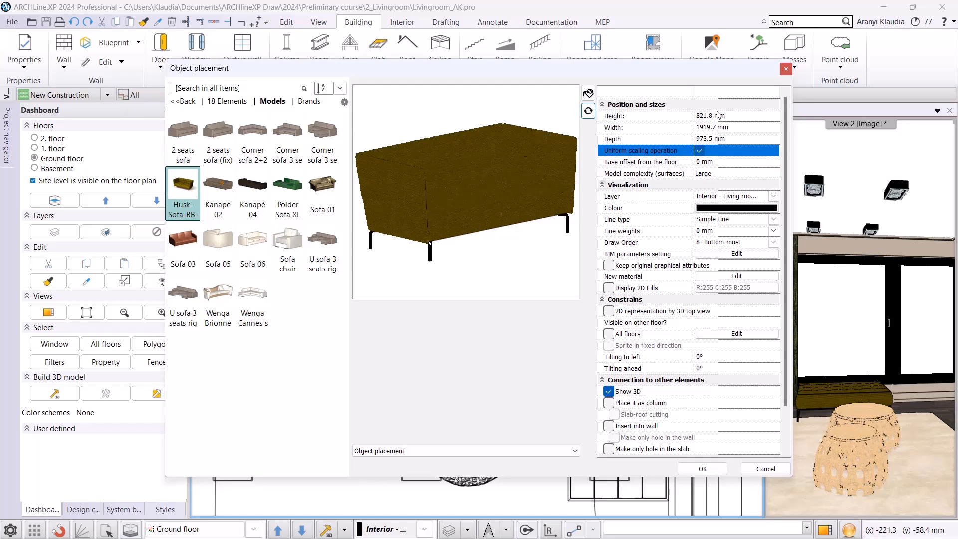
left_click(764, 471)
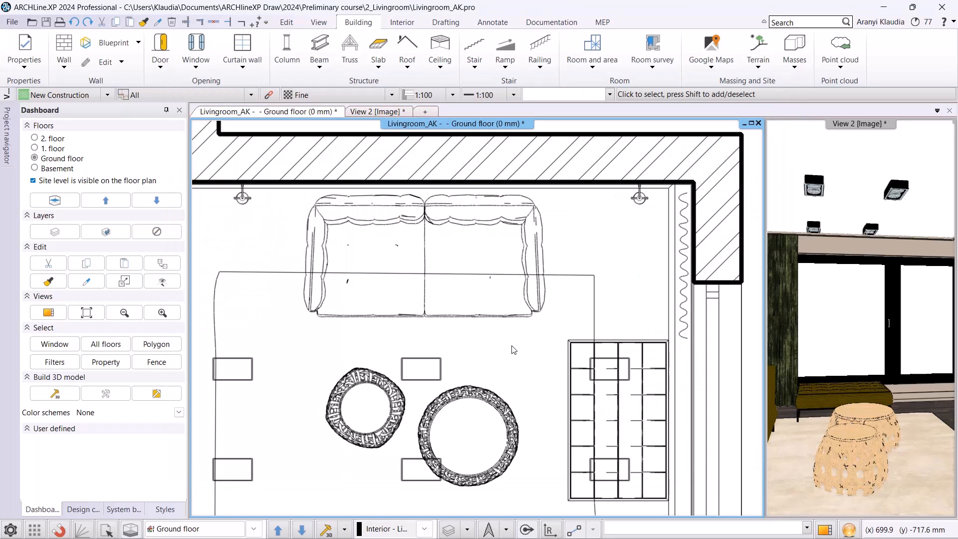
Switch to the 3D view of the living room and search the object library for "candles"
left_click(398, 115)
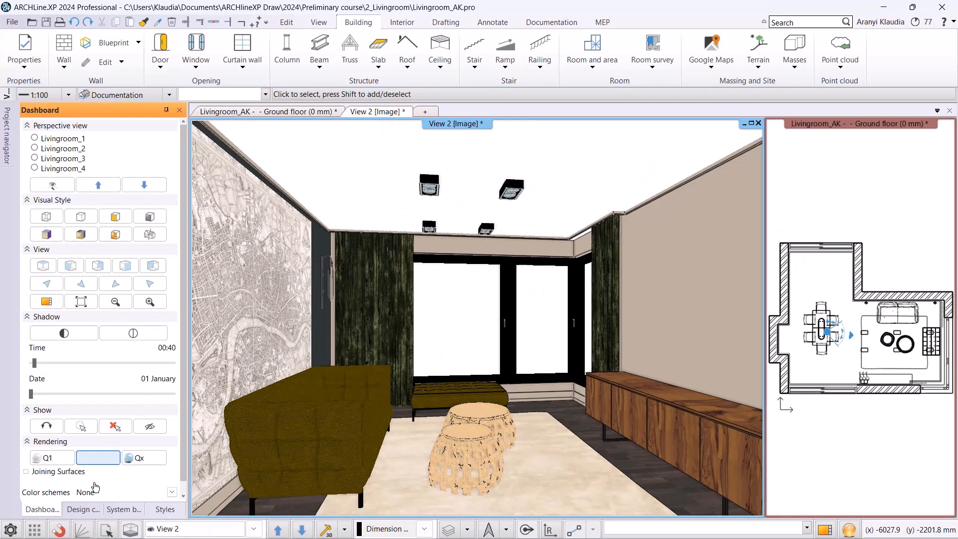
left_click(83, 509)
left_click(40, 128)
type("candles")
key("Return")
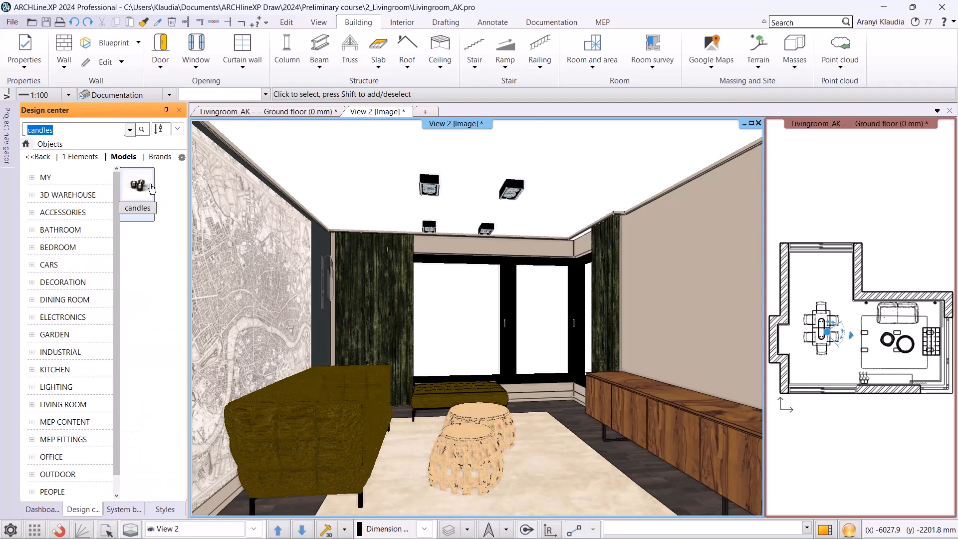
Place the candles on the farther round side table and on top of the wooden buffet, and end the placement
left_click(147, 188)
left_click_drag(103, 267, 483, 411)
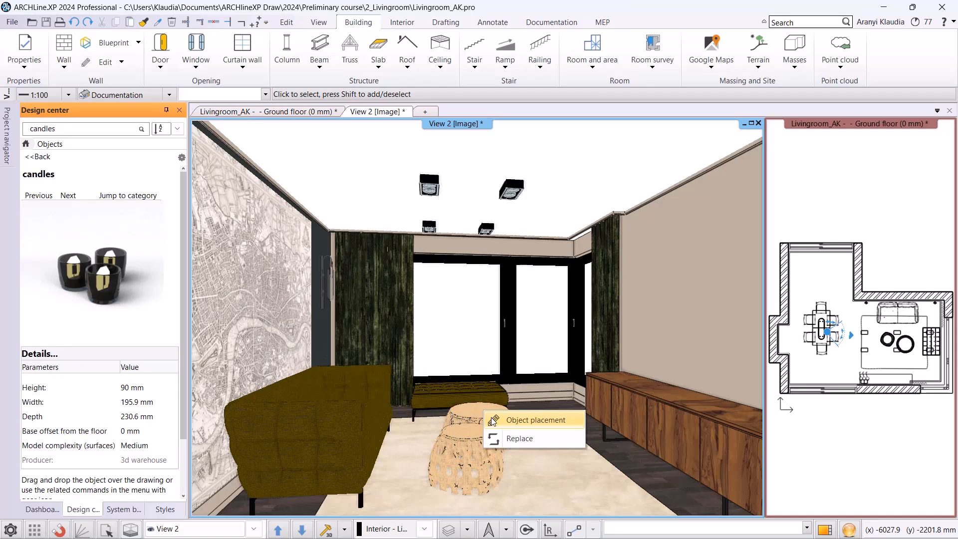
left_click(492, 417)
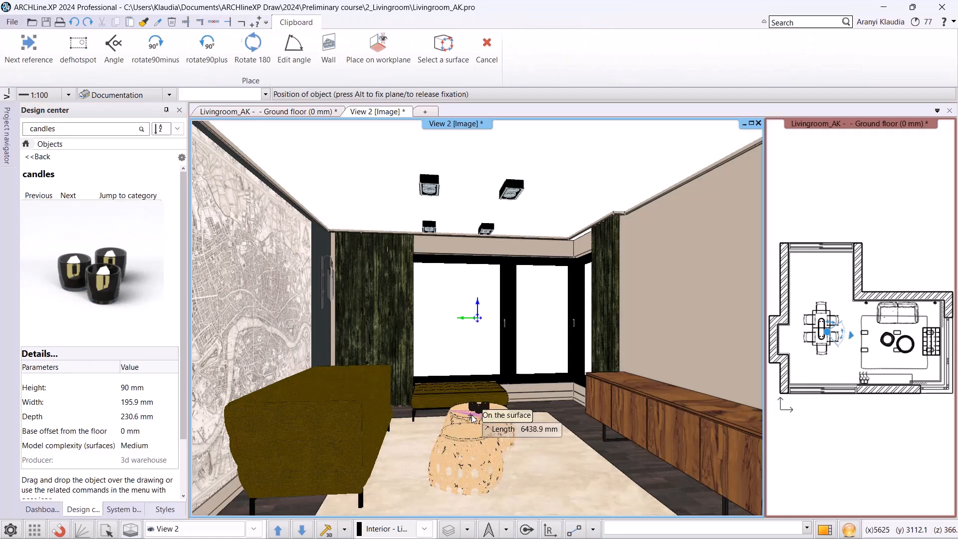
left_click(473, 419)
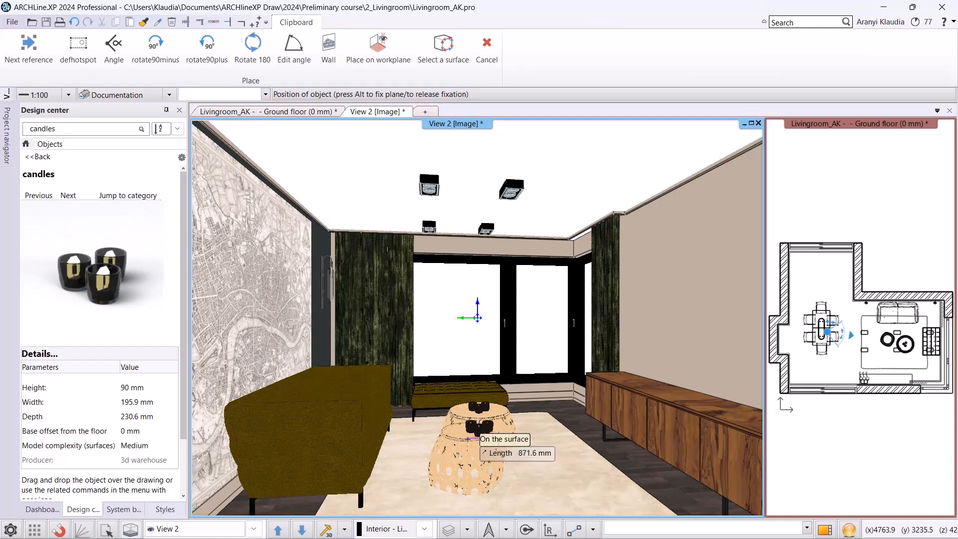
left_click(647, 394)
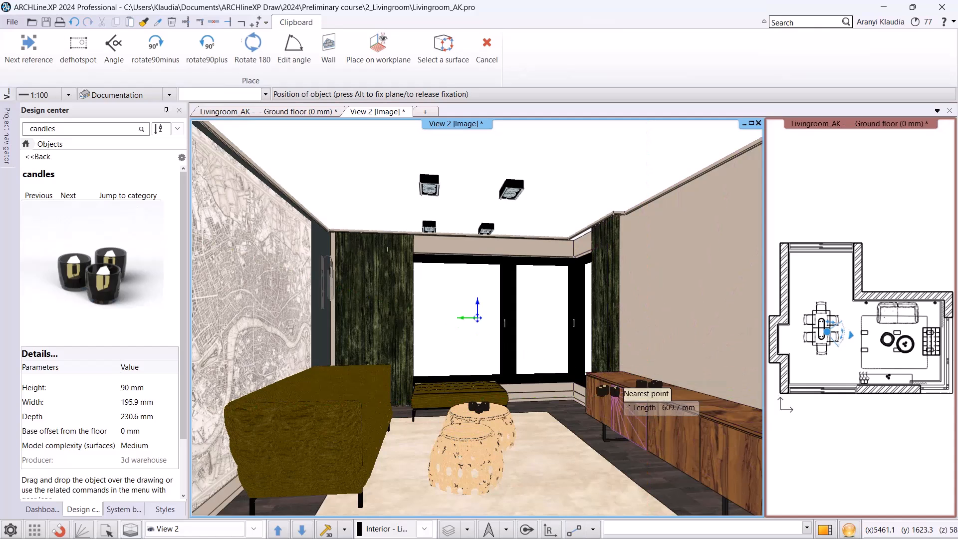
key("Escape")
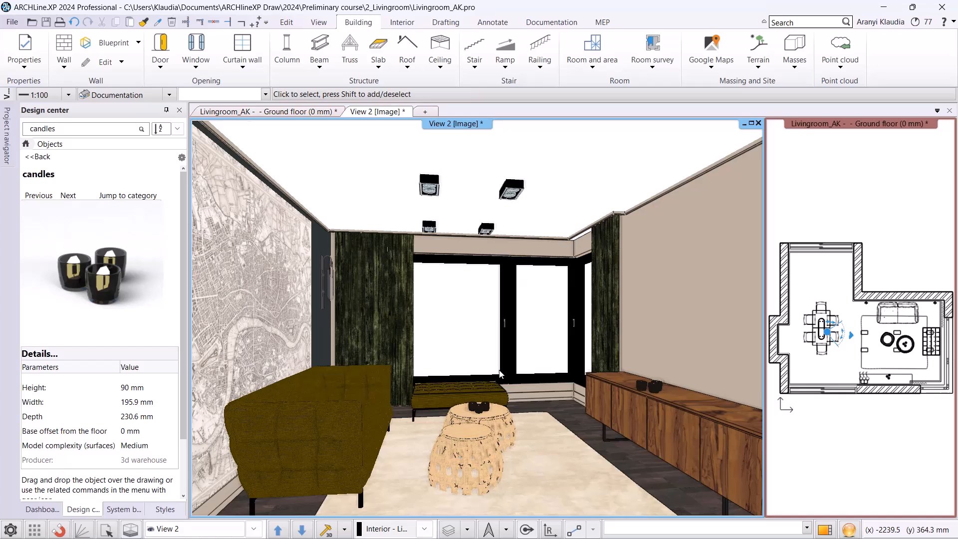
Save the living room project and open the final workshop project from the 2_Livingroom folder
scroll(501, 375, "down", 2)
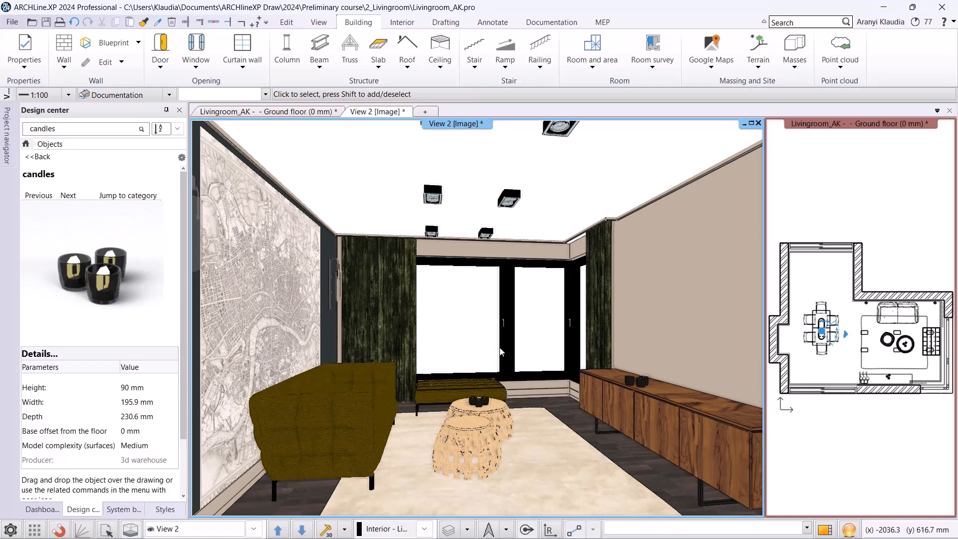
left_click(46, 24)
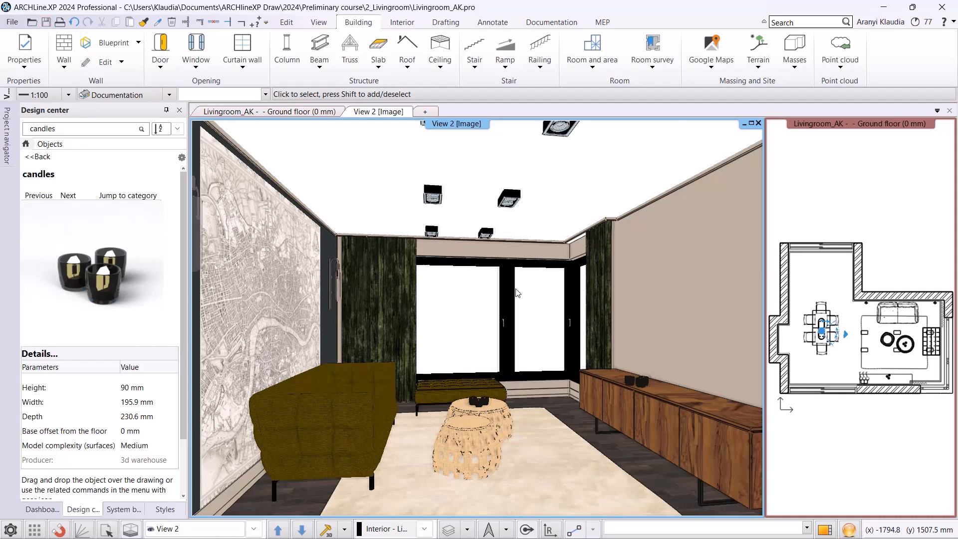
left_click(12, 22)
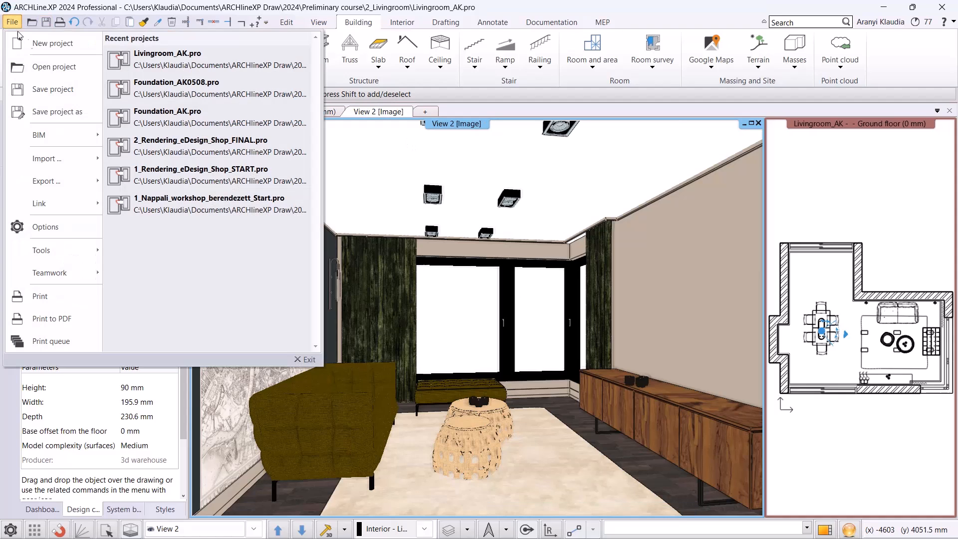
left_click(53, 67)
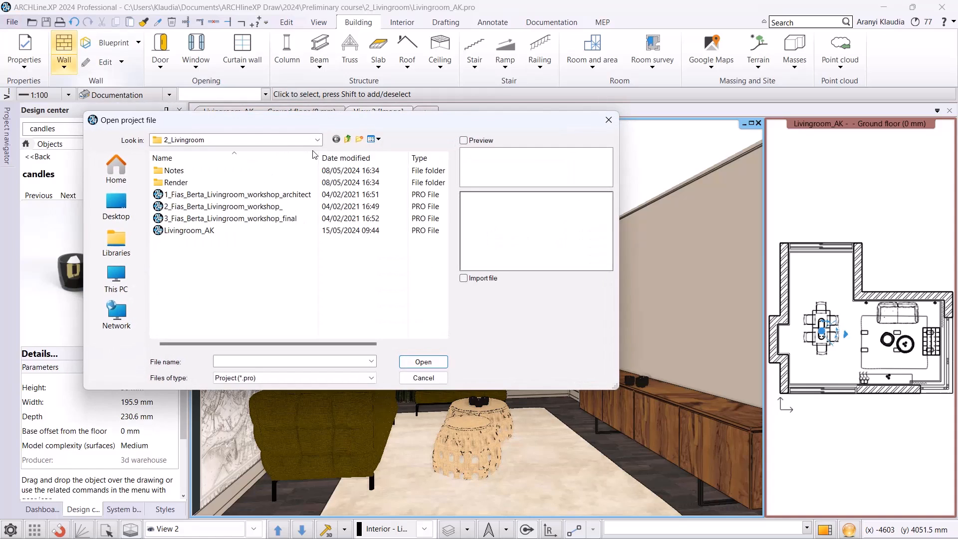
left_click(259, 219)
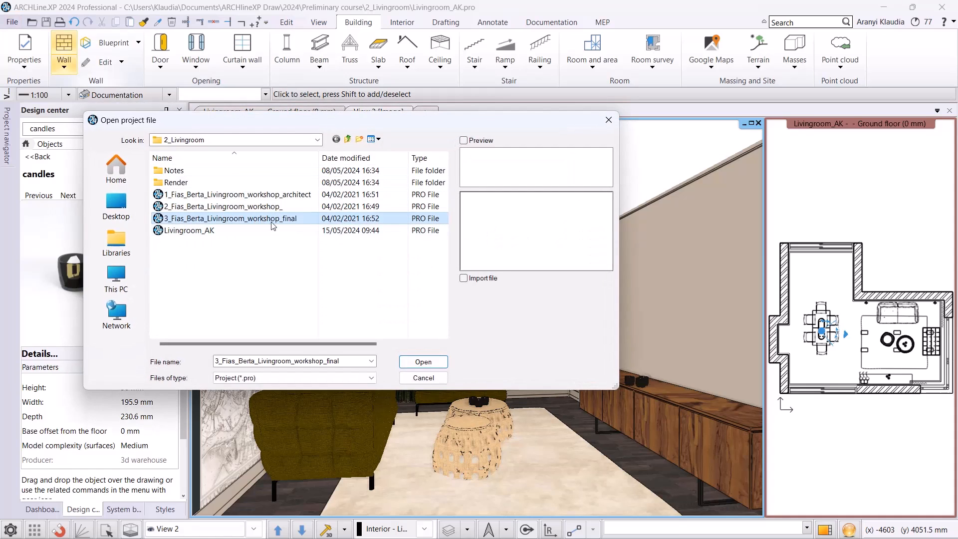
left_click(422, 362)
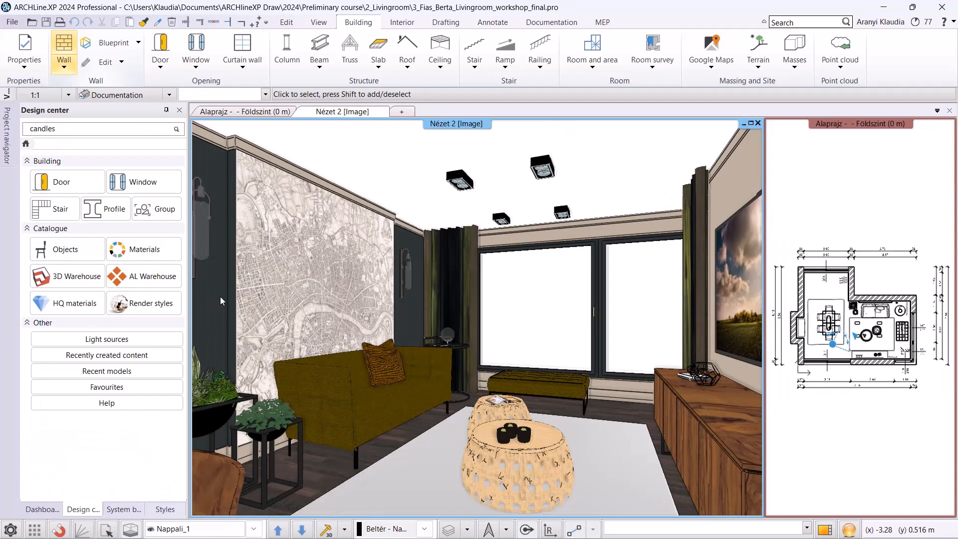
Switch the 3D view to a more realistically lit visual style and show the saved perspective Nappali_1
left_click(42, 509)
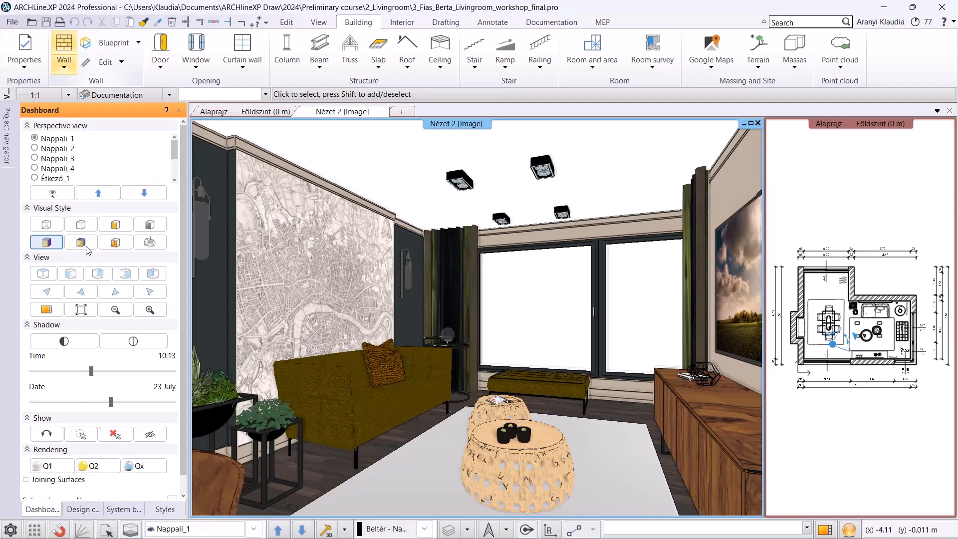
middle_click_drag(291, 414, 324, 416)
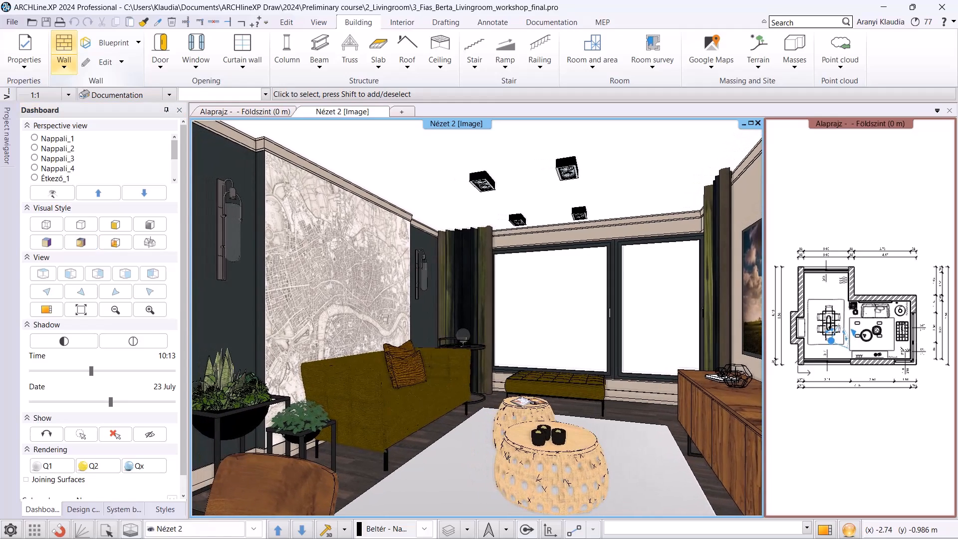
left_click(80, 243)
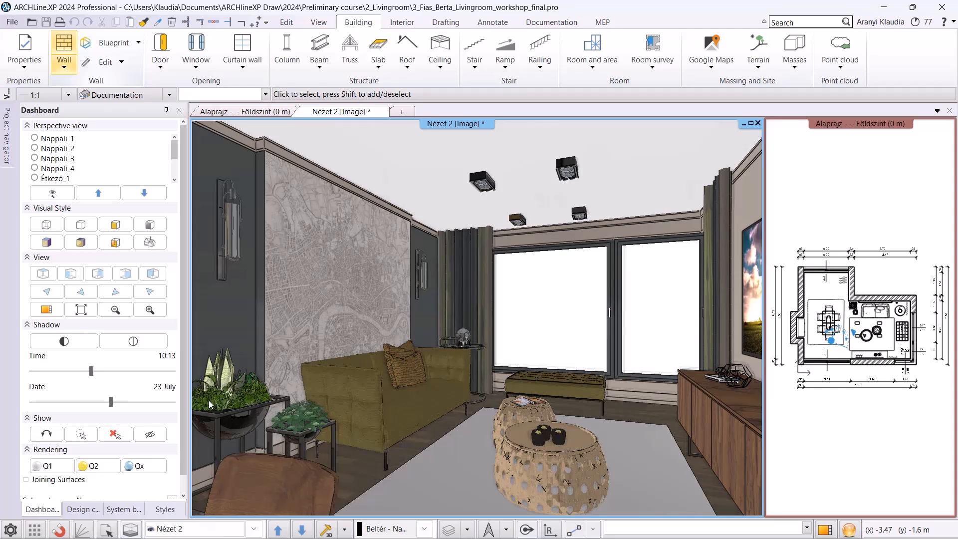
left_click(53, 194)
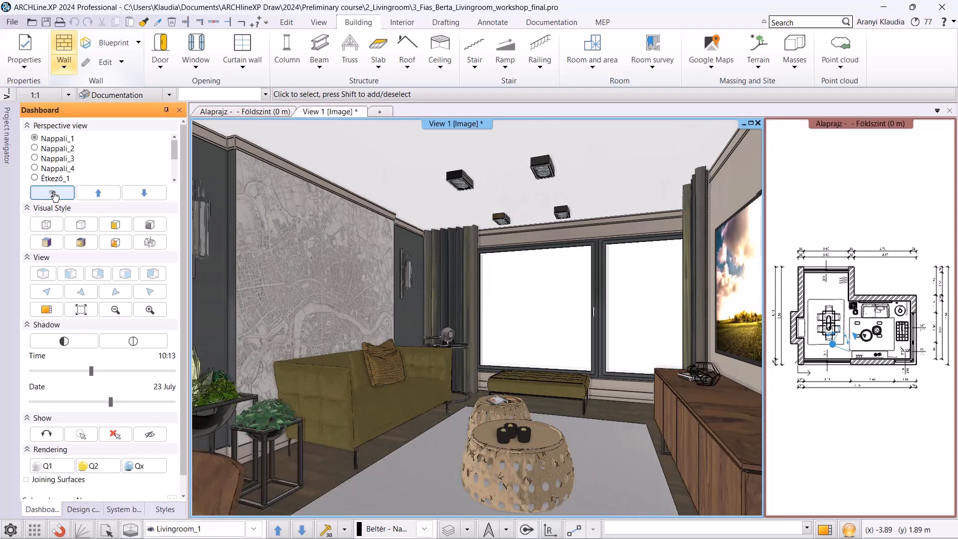
Place the camera facing the living room windows, save this perspective as Livingroom_5, and apply it to the 3D view
left_click(53, 193)
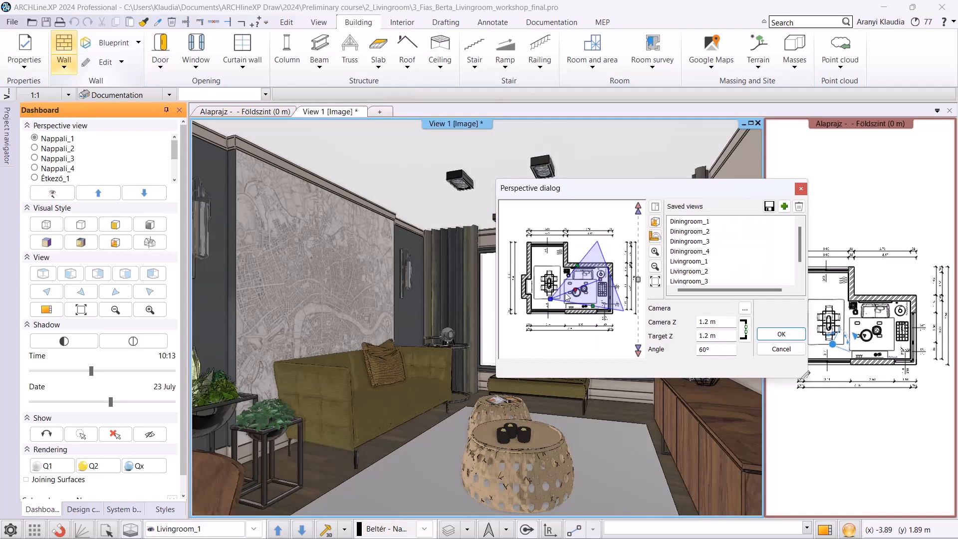
left_click_drag(550, 300, 602, 290)
left_click(785, 206)
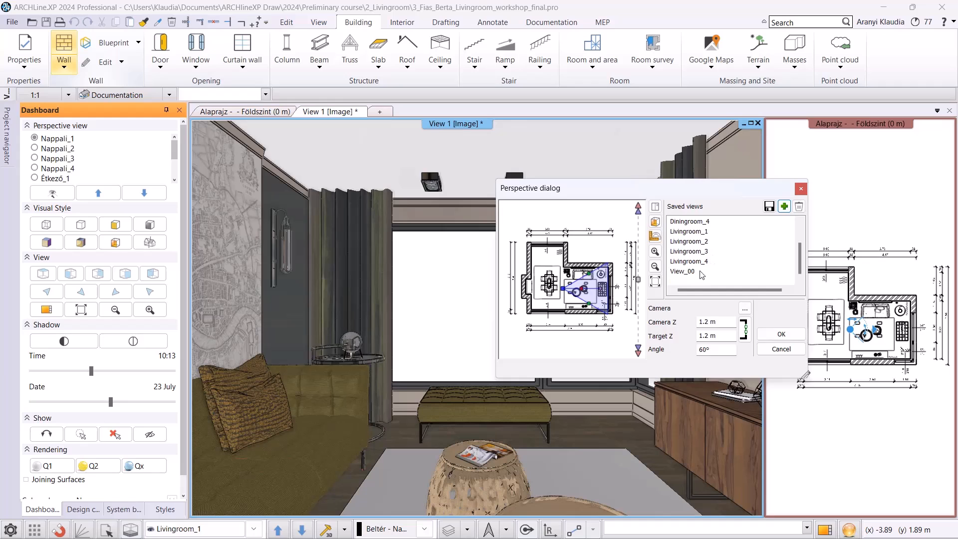
double_click(671, 269)
type("Livingroom_5")
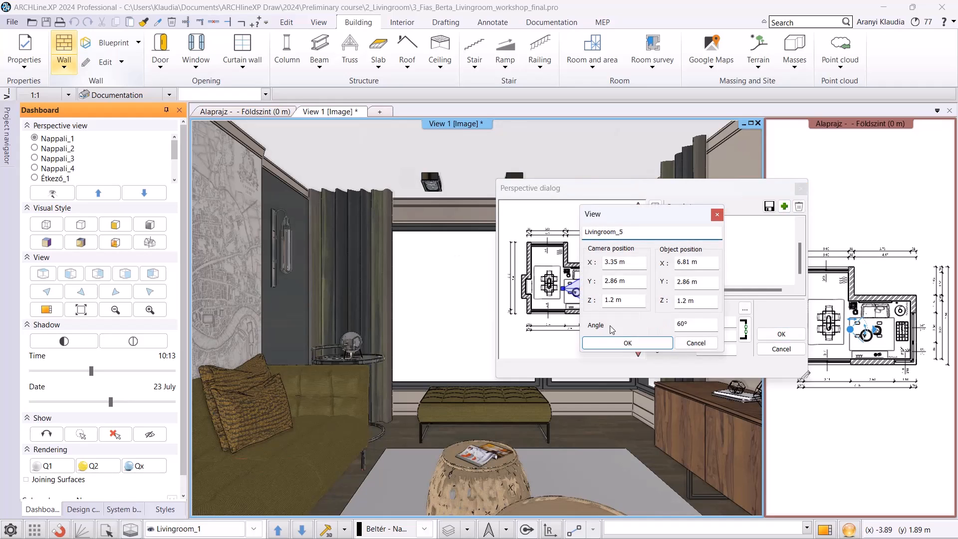
left_click(628, 343)
left_click(782, 334)
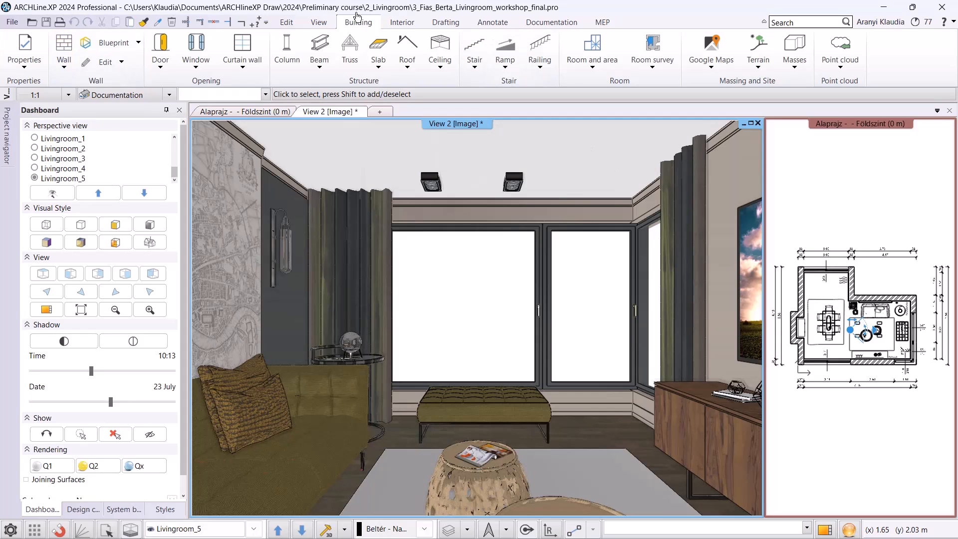
Look around the living room from the Livingroom_5 viewpoint, and return to the saved perspective Livingroom_1
left_click(318, 22)
left_click(674, 70)
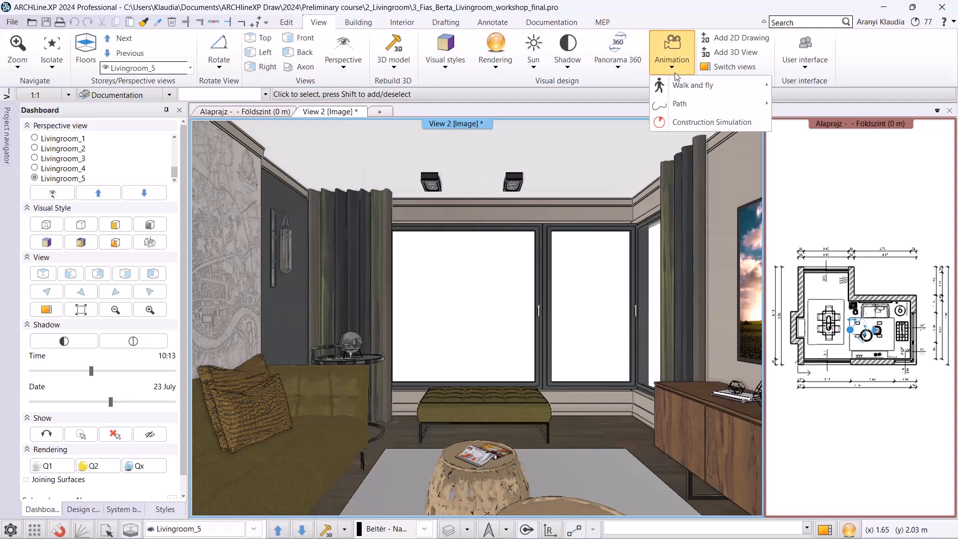
mouse_move(682, 88)
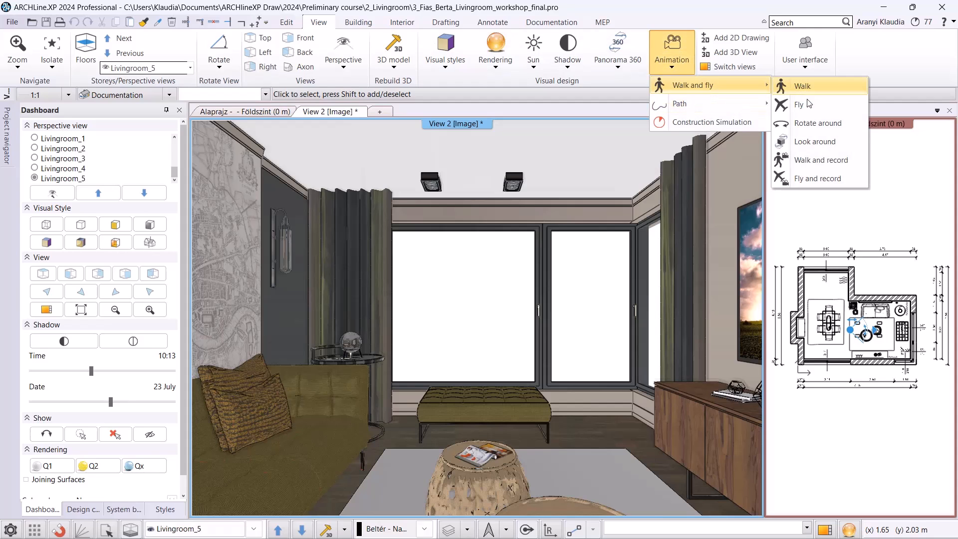
left_click(815, 141)
left_click_drag(645, 194, 626, 194)
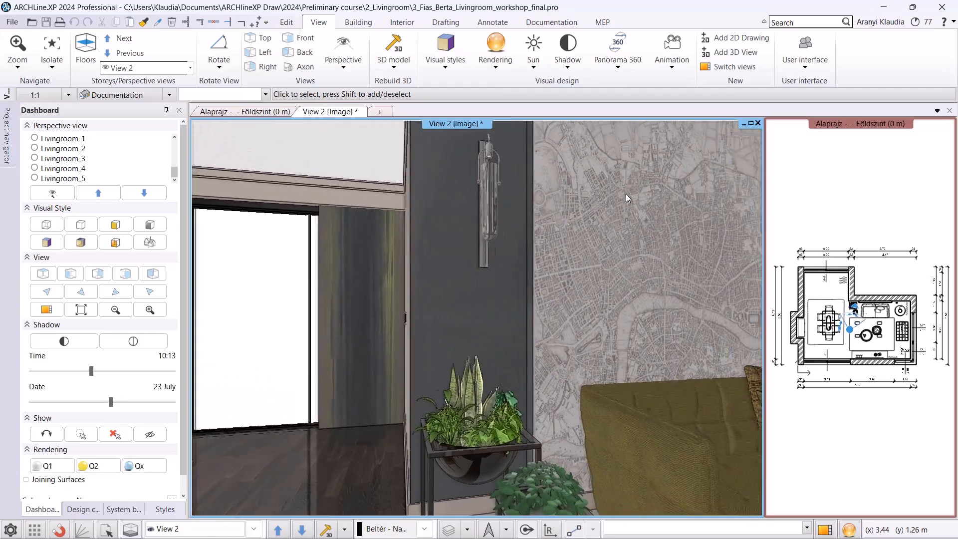
key("Right")
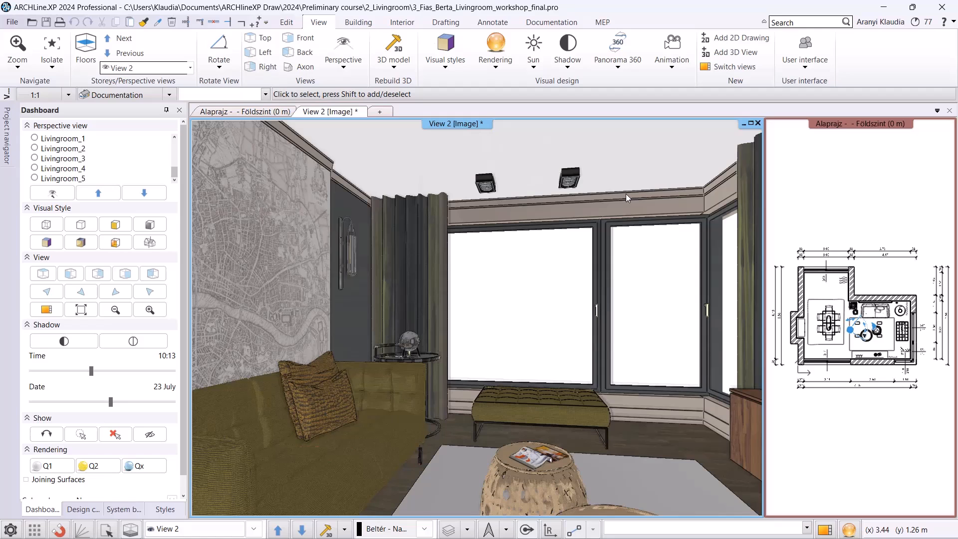
left_click(254, 529)
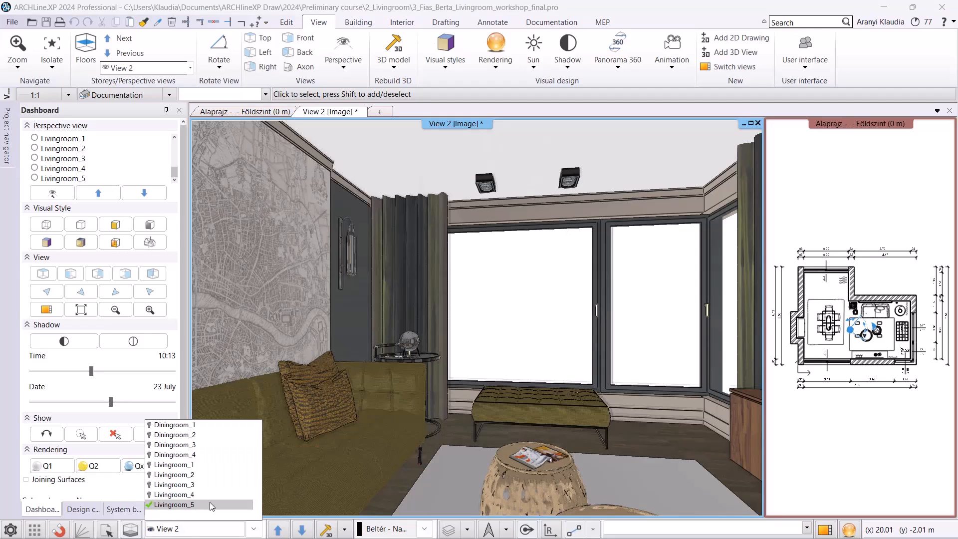
left_click(202, 465)
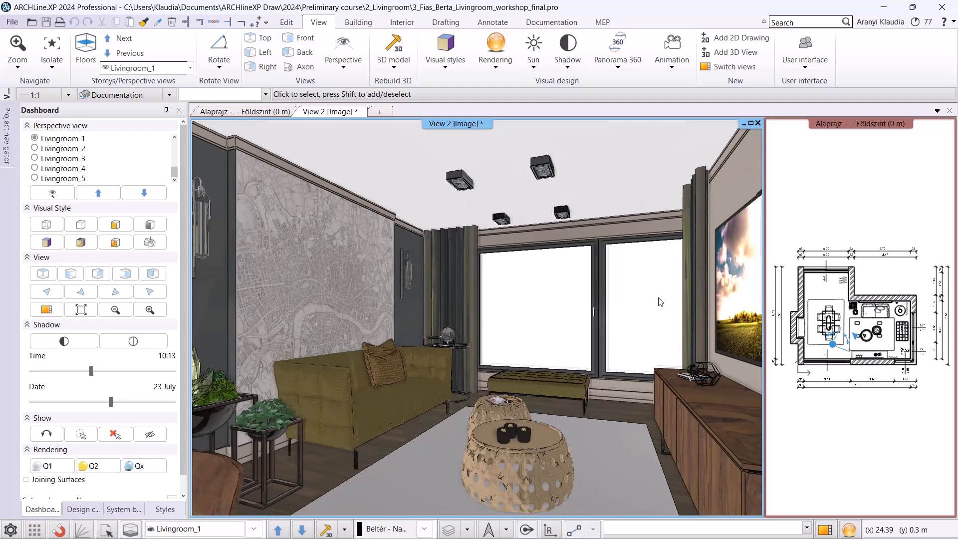
Open the sun position settings and review the list of city locations, keeping Budapest
left_click(533, 61)
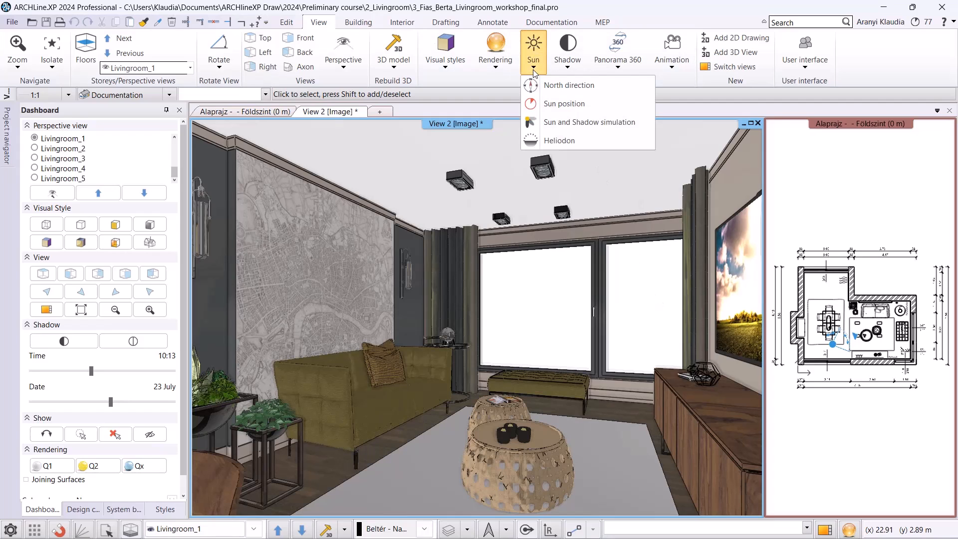
left_click(546, 106)
left_click_drag(538, 174, 529, 178)
left_click(349, 205)
scroll(351, 334, "down", 10)
Set the sun date to 22 March and the local time to 9:21, and turn on shadows in the 3D view
left_click(334, 347)
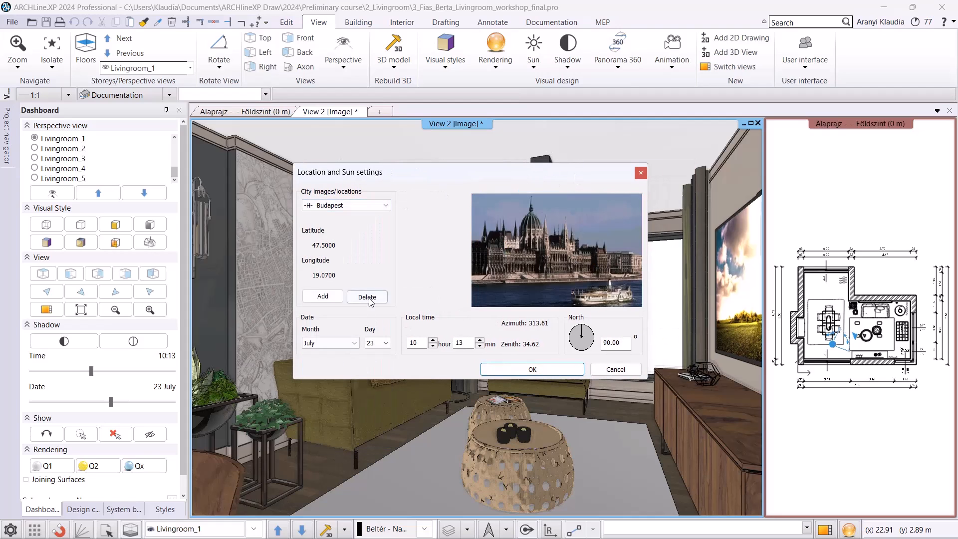
left_click(334, 348)
left_click(338, 370)
left_click(385, 346)
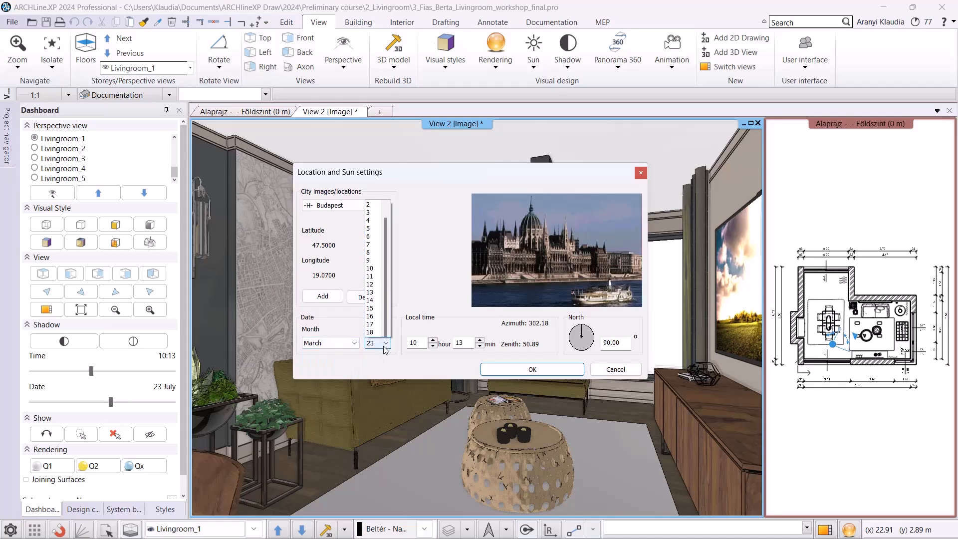
left_click(374, 269)
type("9")
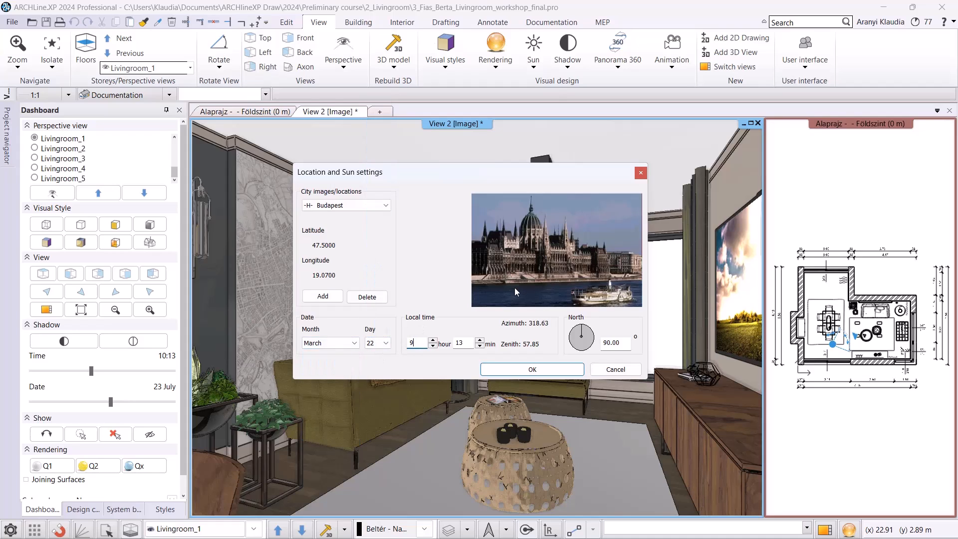
key("Tab")
left_click(533, 369)
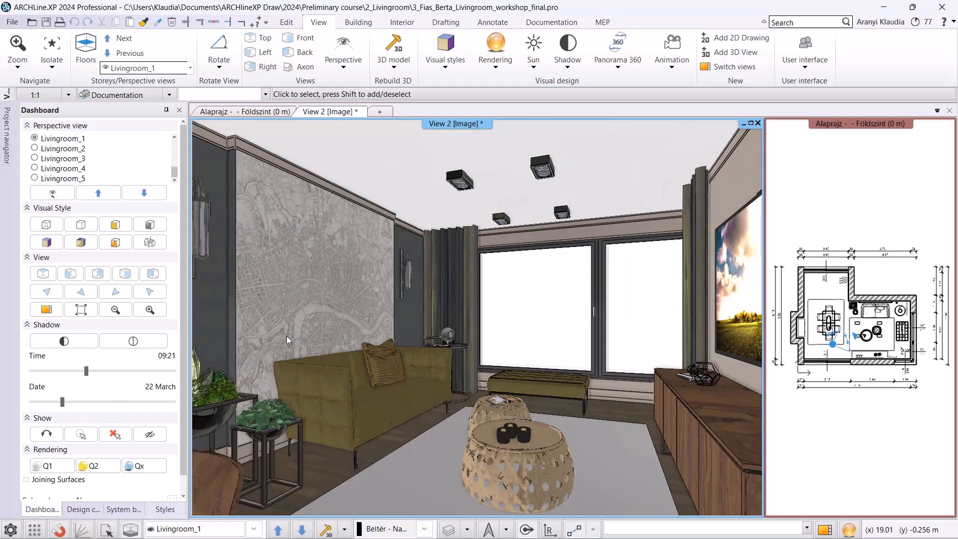
left_click(63, 342)
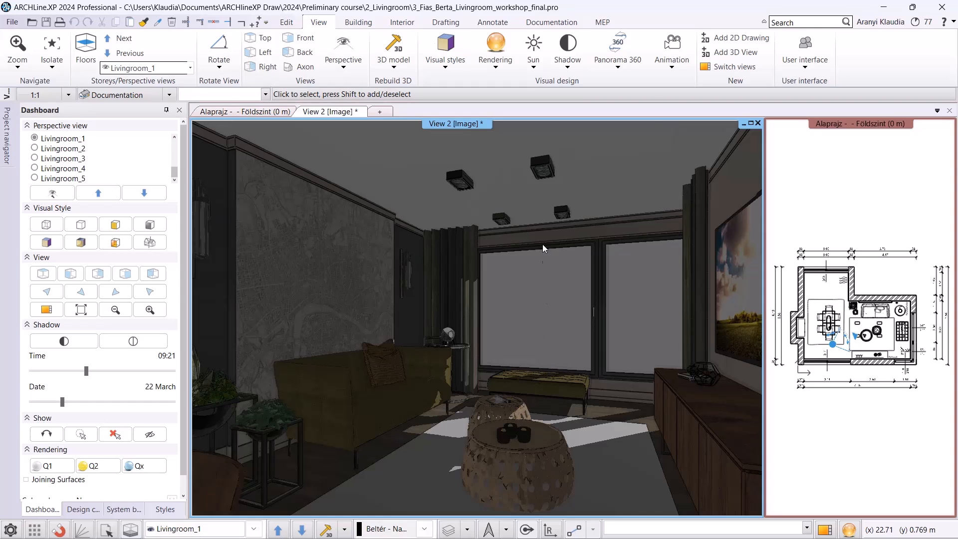
Run the sun and shadow simulation at different times of day, and set the time to 09:25
left_click(534, 50)
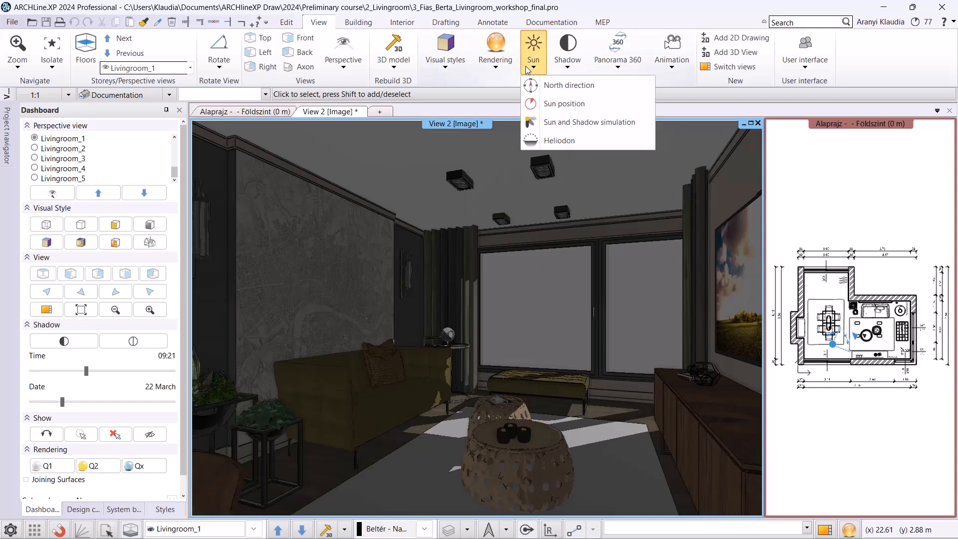
left_click(556, 118)
left_click_drag(509, 159, 910, 223)
mouse_move(828, 424)
left_mouse_down()
mouse_move(838, 421)
mouse_move(819, 421)
mouse_move(830, 418)
left_mouse_up()
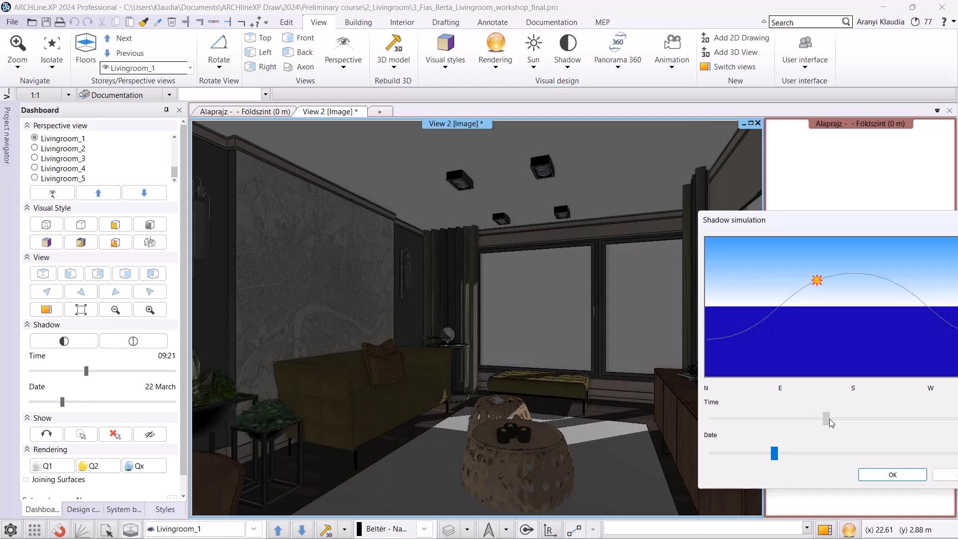
left_click(893, 475)
left_click_drag(86, 371, 84, 378)
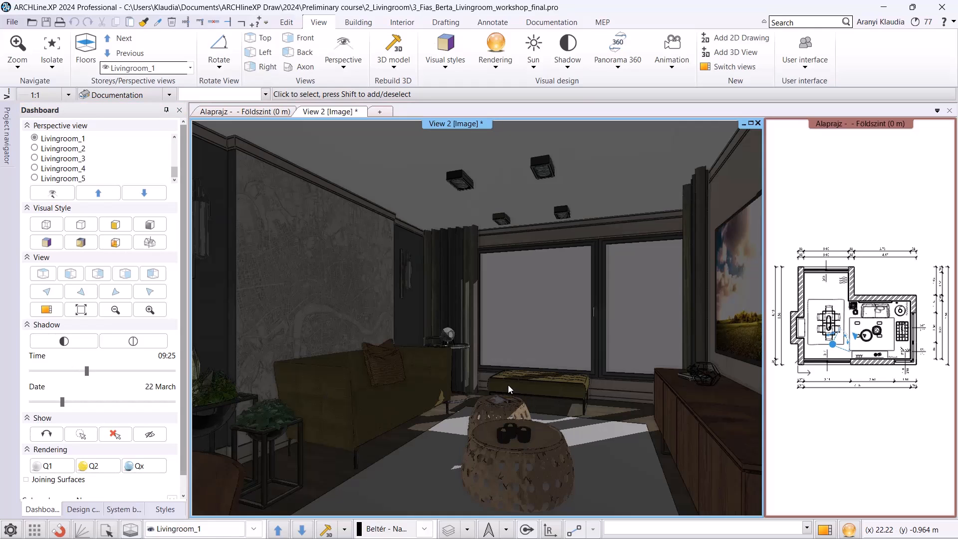
Preview the shadow animation for 22 March from 8 to 16 hours
left_click(566, 65)
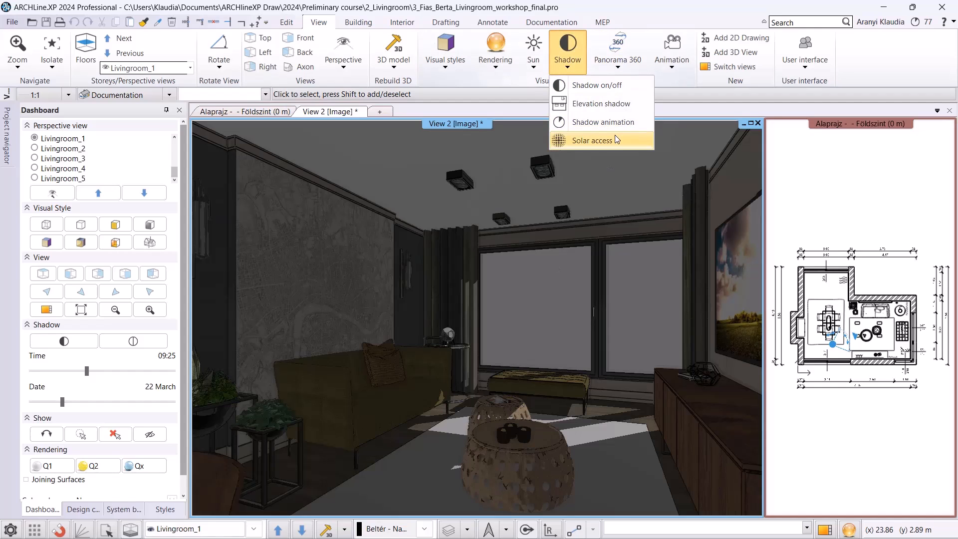
left_click(599, 123)
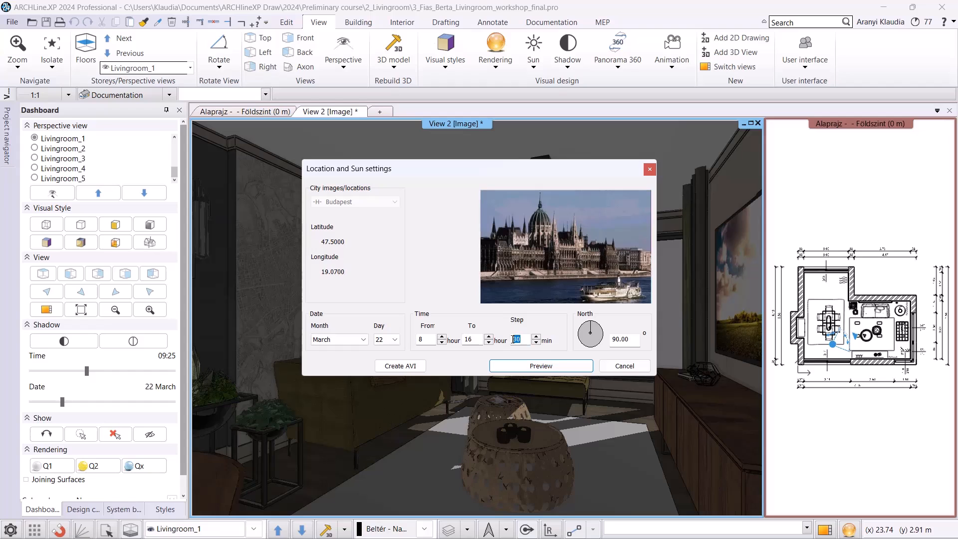
left_click(532, 367)
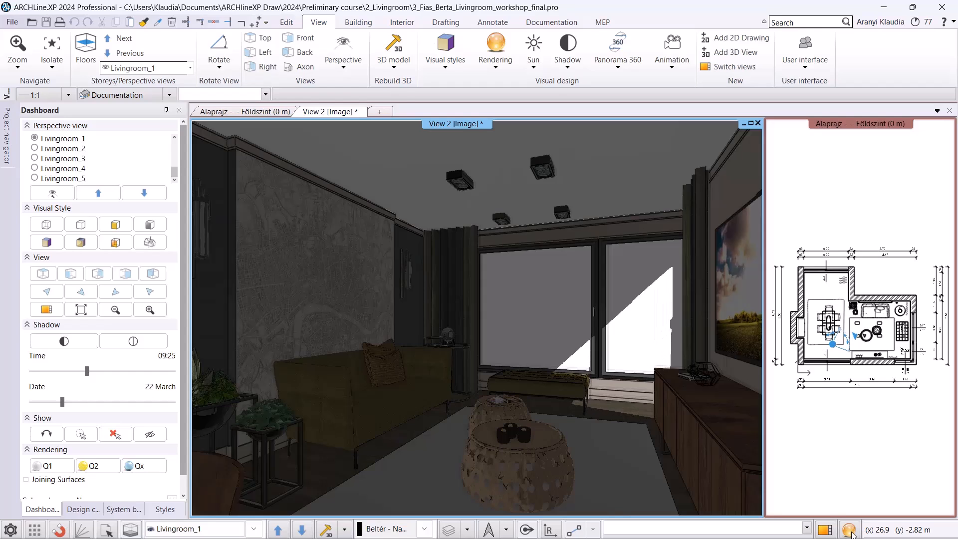
Set up a standalone rendering at 1280x720 with artificial lights disabled and background brightness at 100 Brighter, daytime scenes
left_click(849, 531)
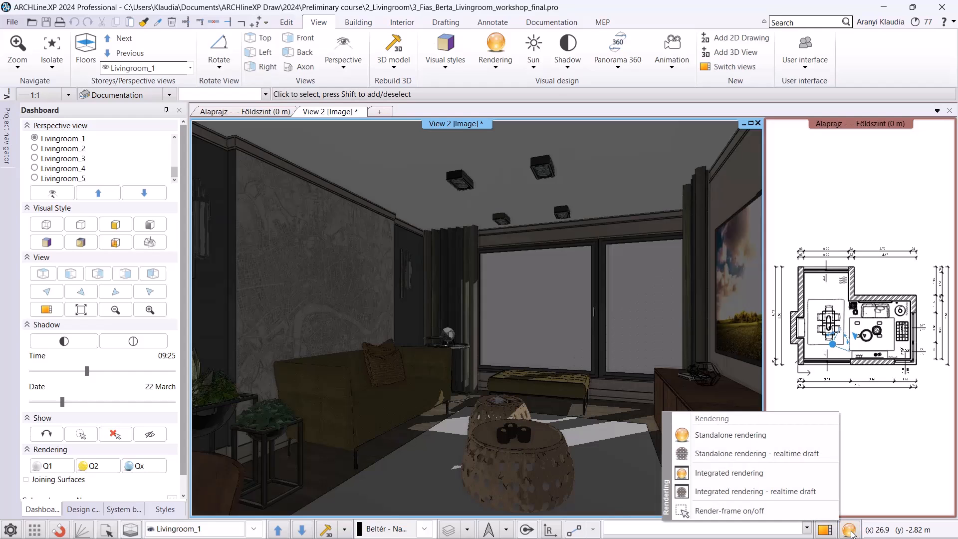
left_click(759, 436)
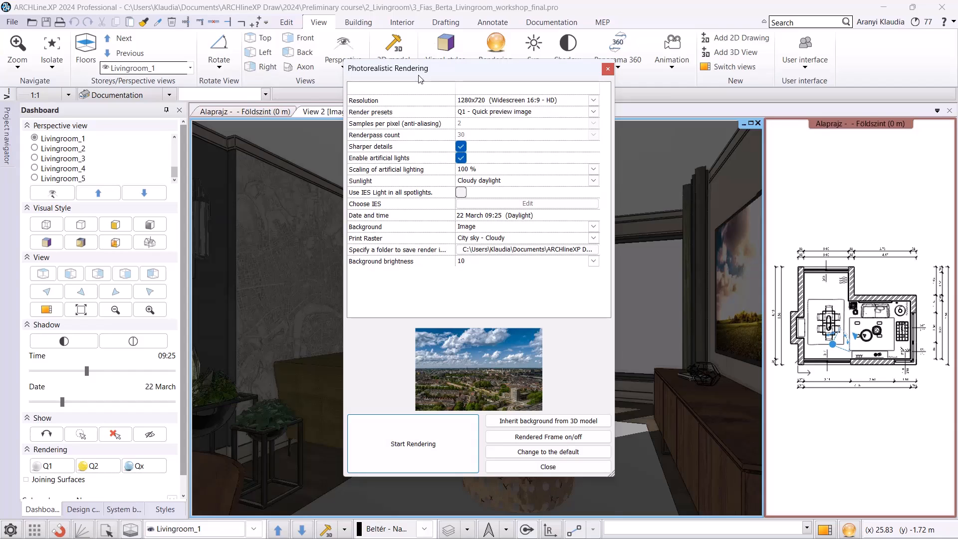
left_click(476, 99)
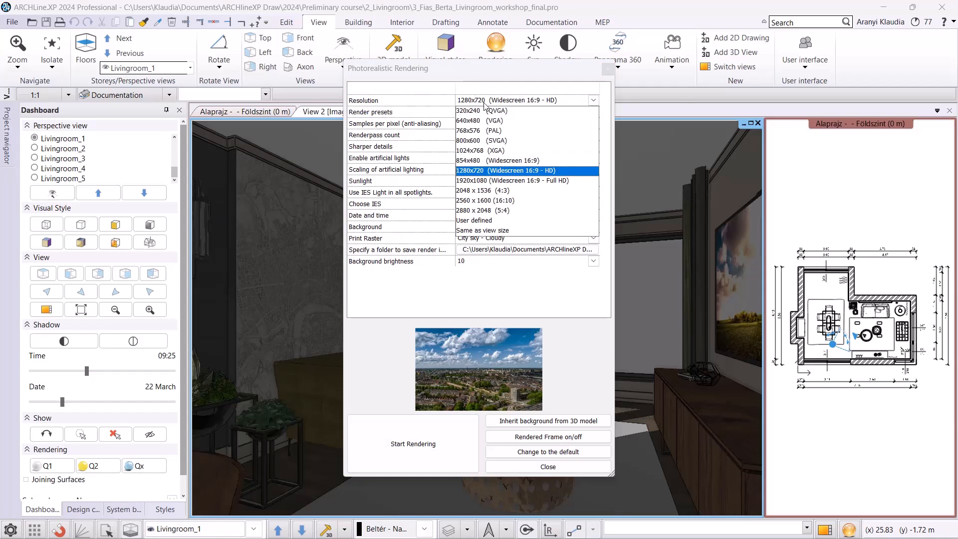
left_click(535, 170)
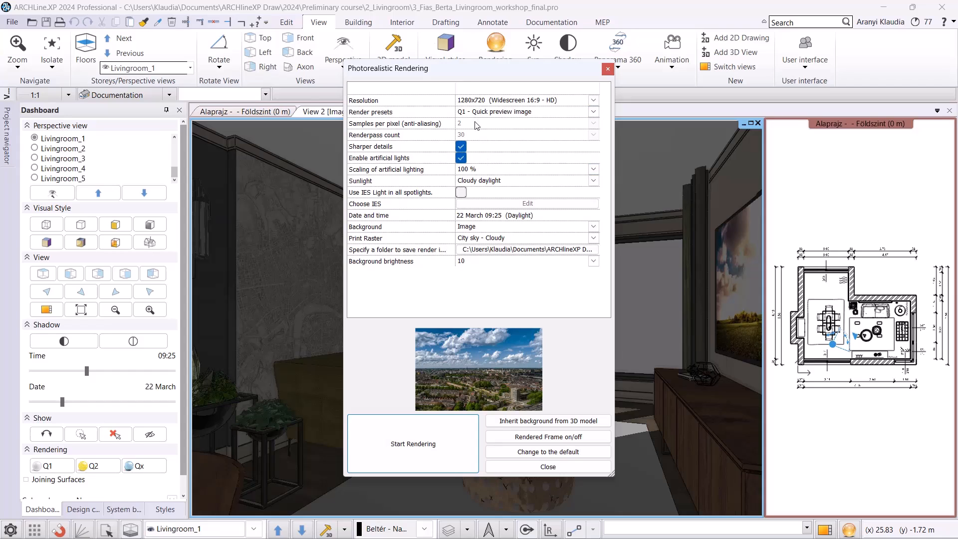
left_click(464, 160)
left_click(475, 261)
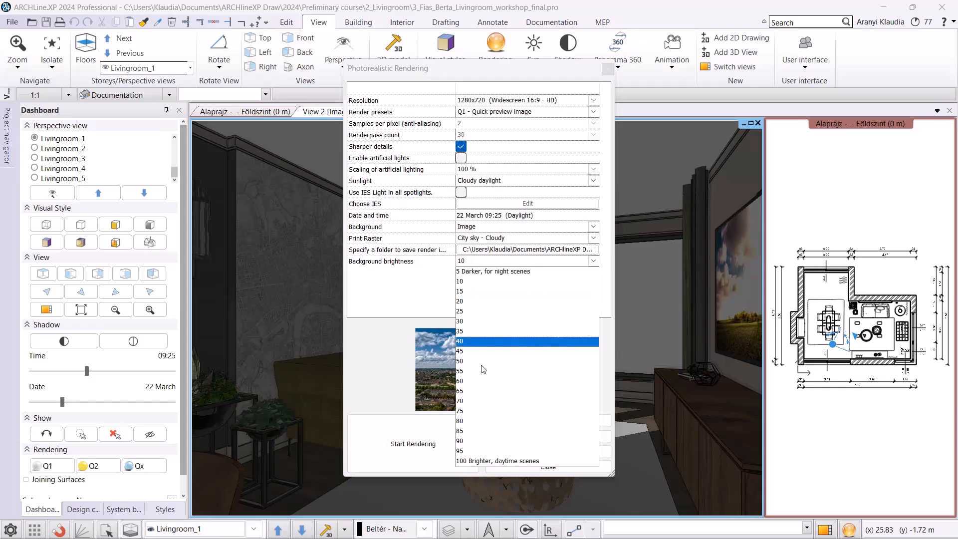
left_click(496, 461)
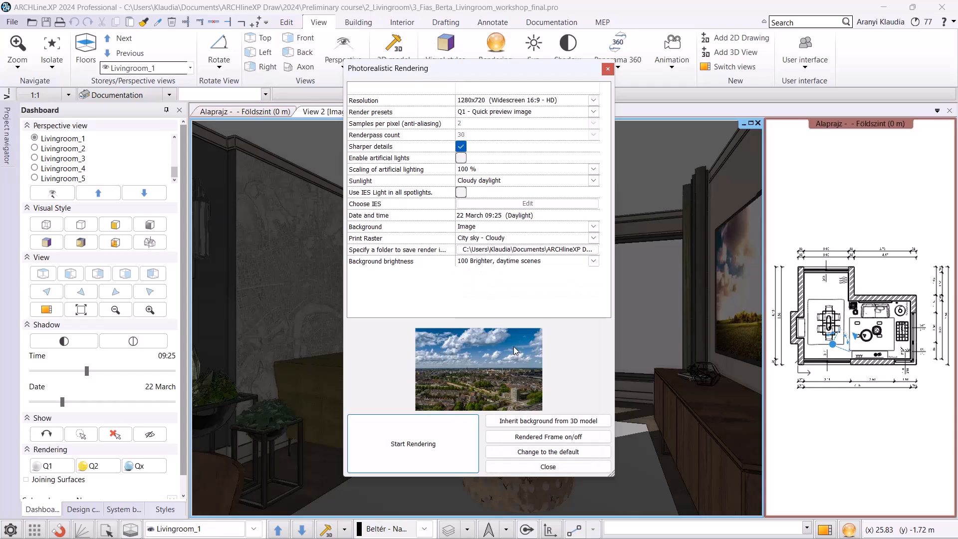
Render the Livingroom_1 view with the Q1 preset, inspect the image enlarged, and quit the render window
left_click(423, 453)
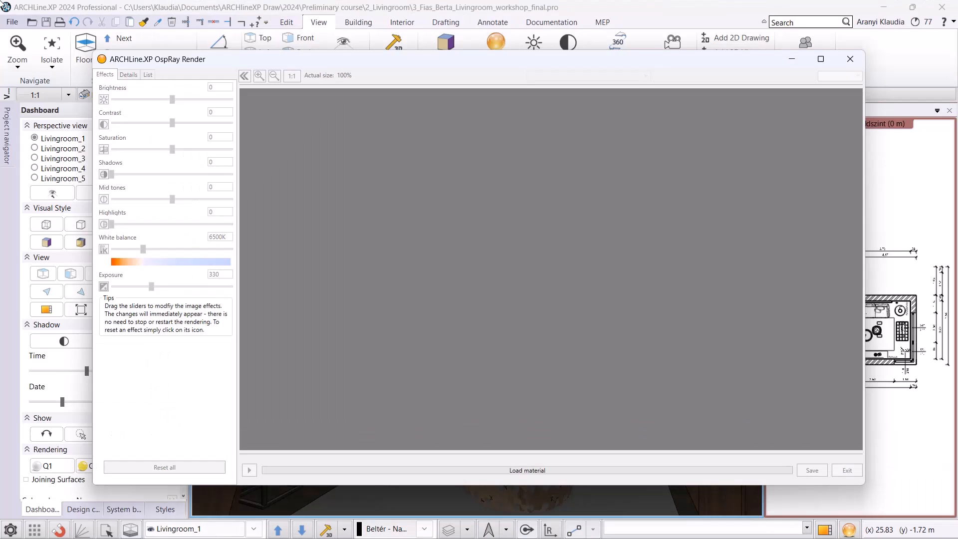
left_click(825, 61)
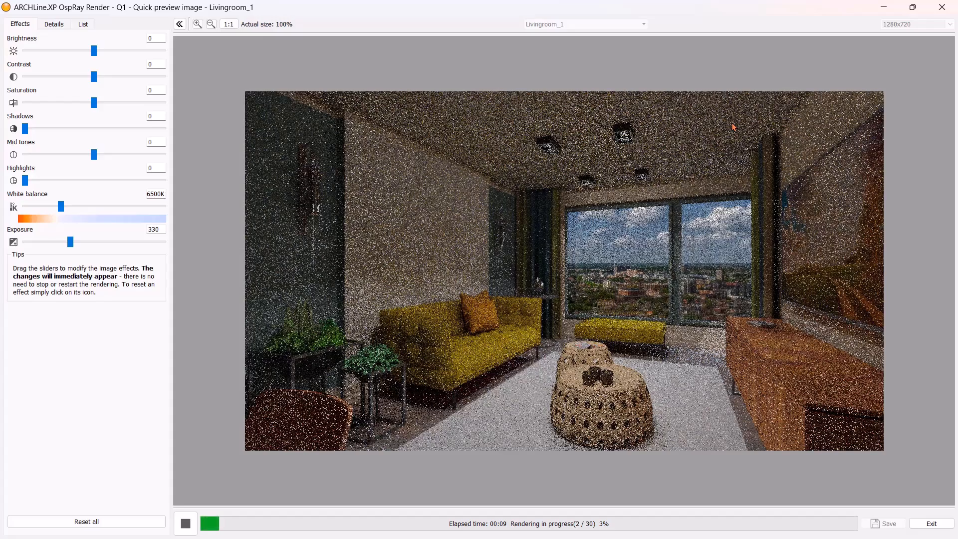
scroll(712, 123, "up", 1)
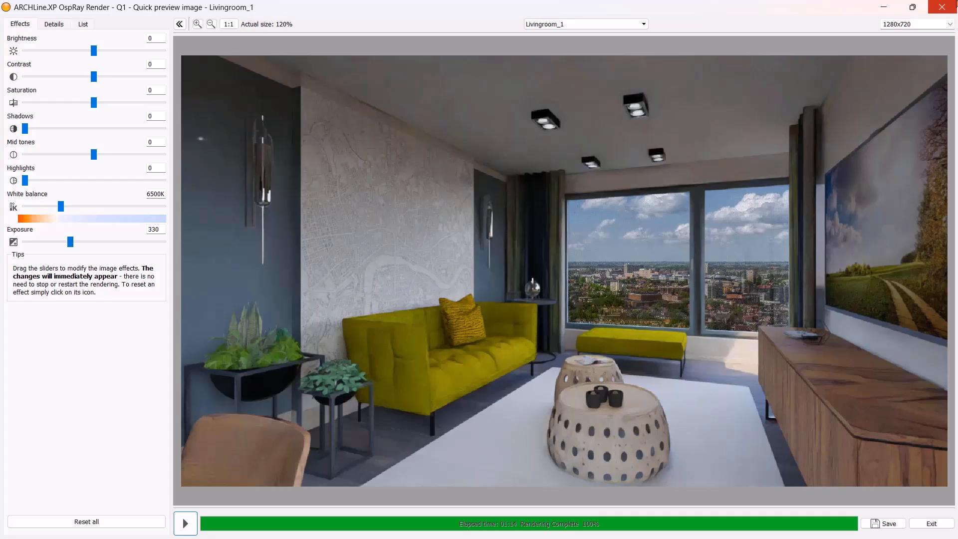
left_click(942, 7)
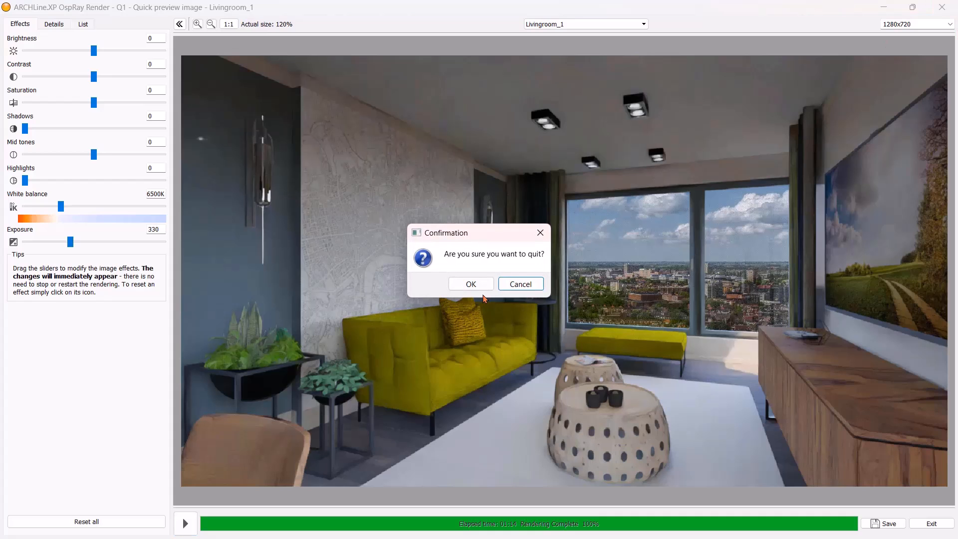
left_click(479, 283)
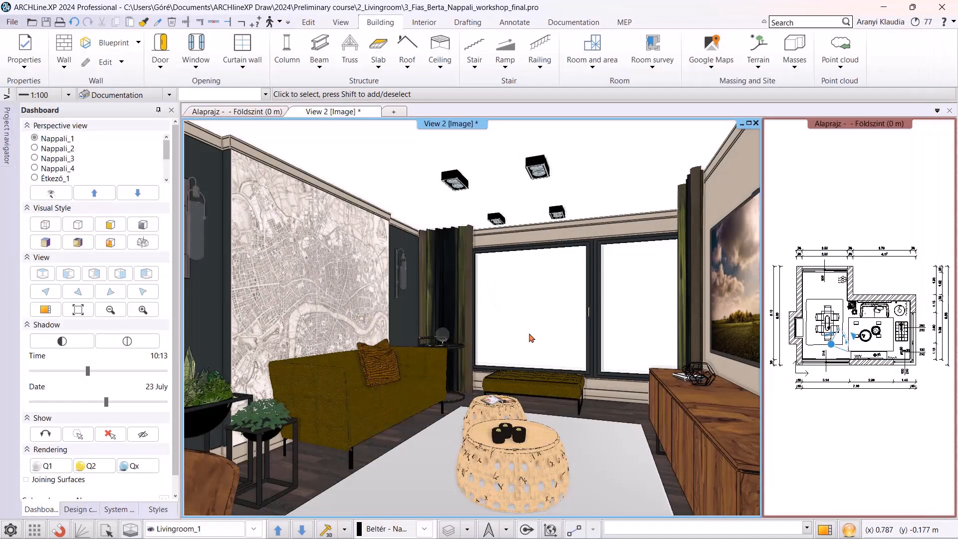